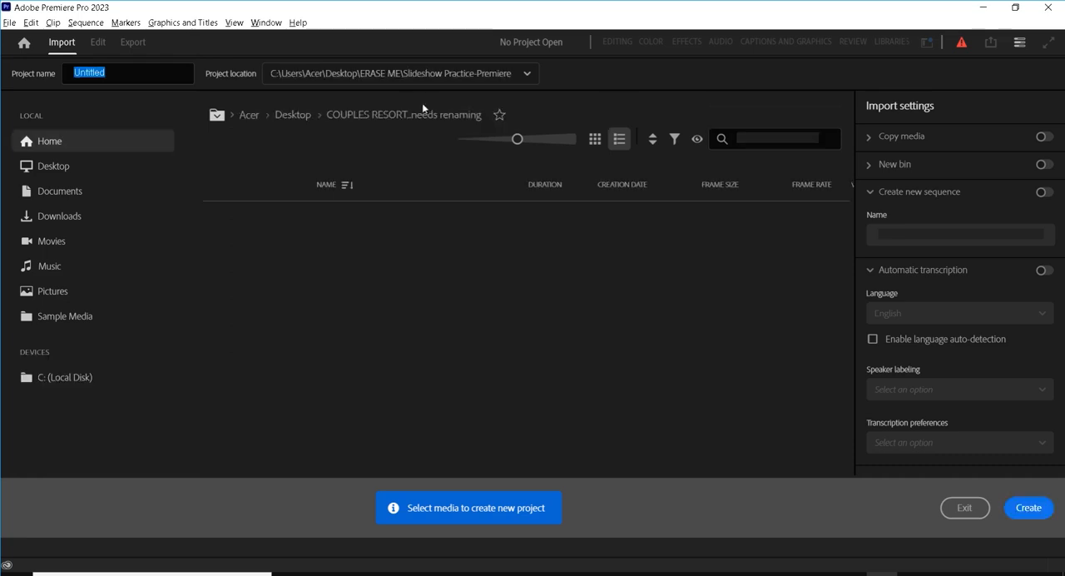
Step: Set the project location to the Slideshow Practice-Premiere folder inside Downloads, FIU Tutorials, ICA PROJECTS
left_click(525, 74)
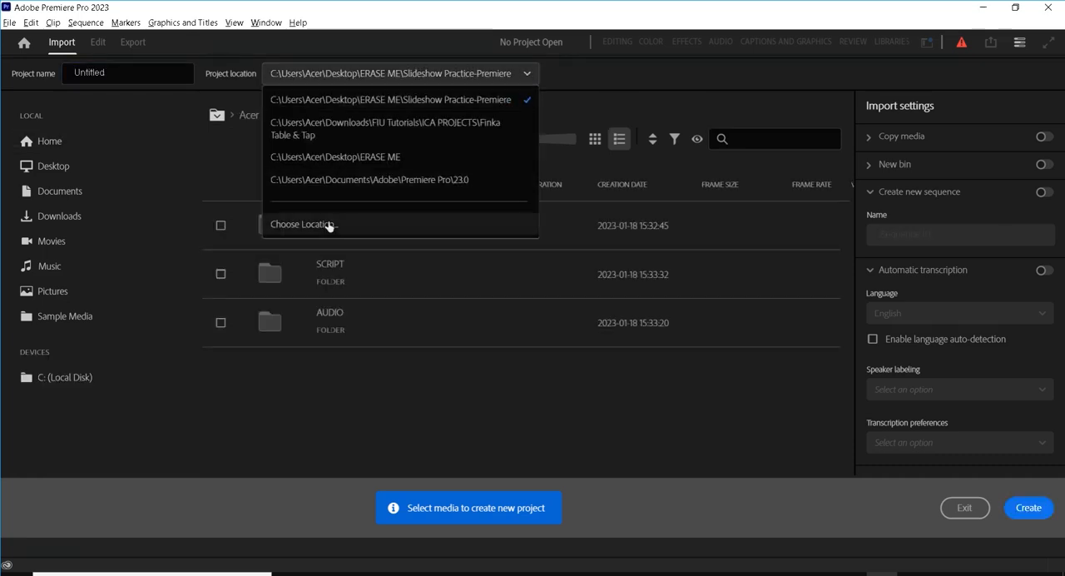
left_click(325, 222)
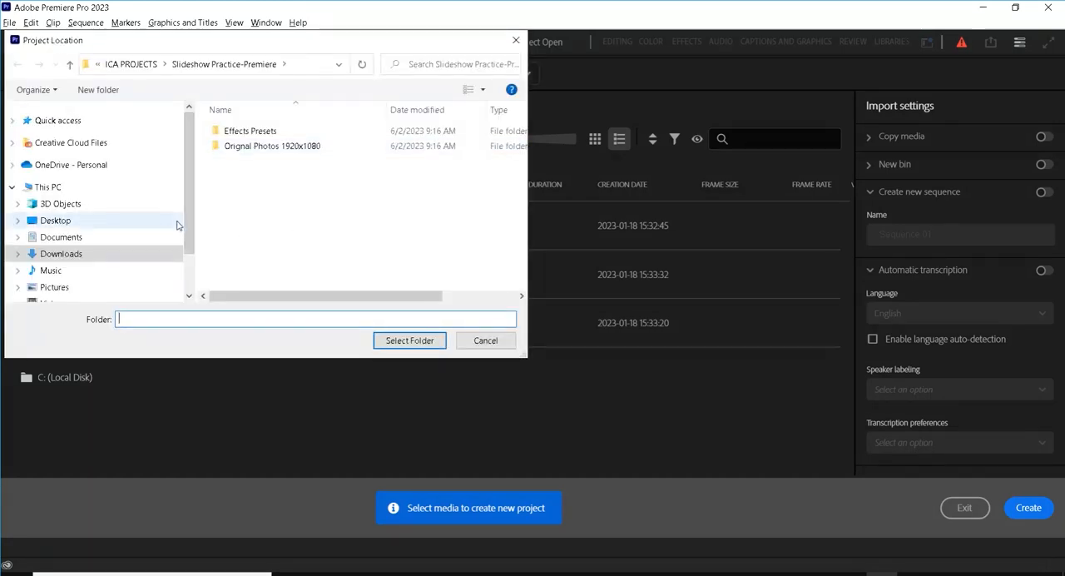
left_click(61, 253)
double_click(270, 199)
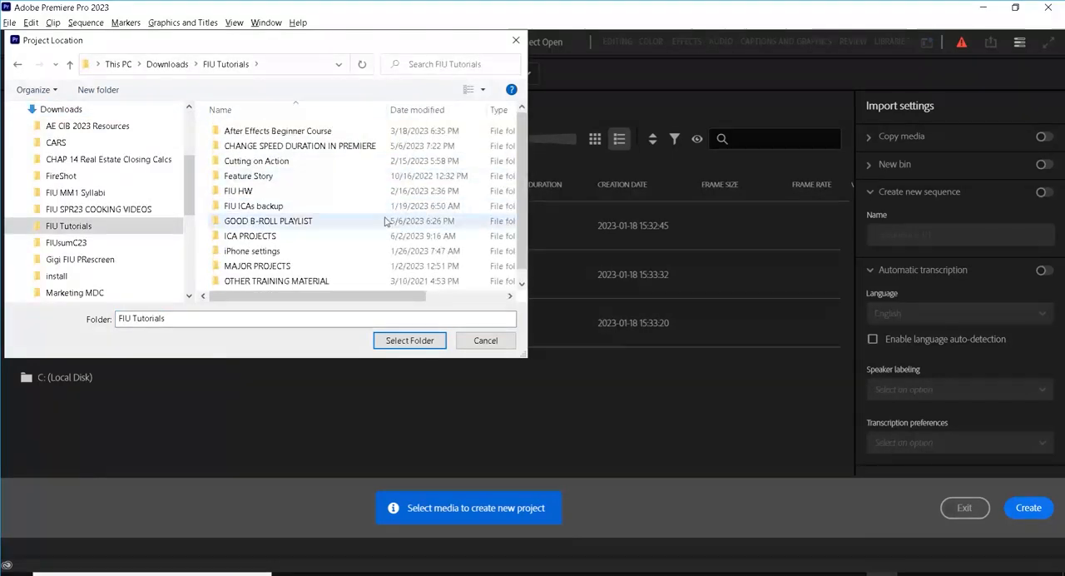
left_click(292, 236)
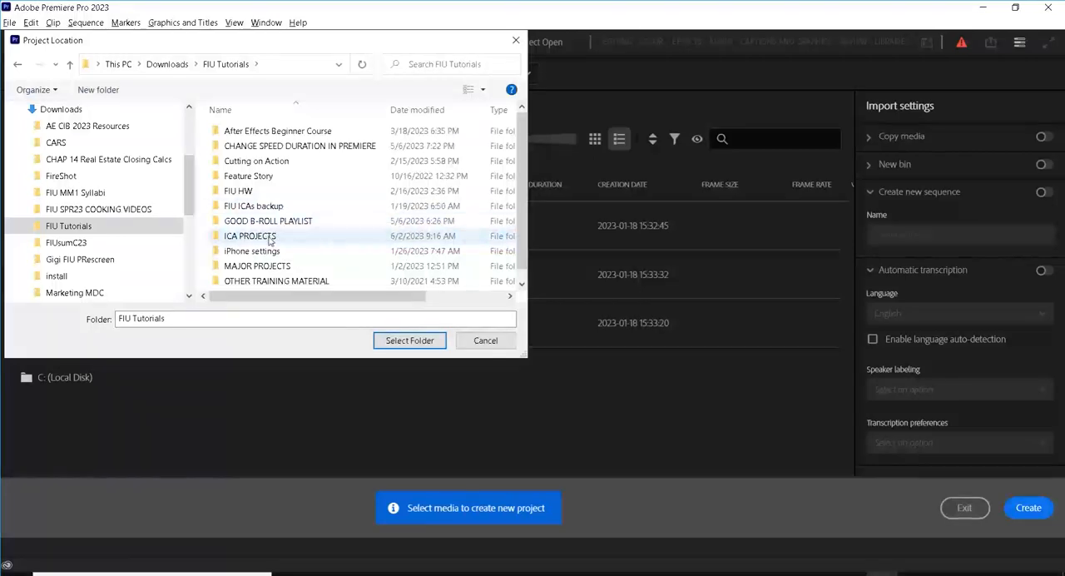
left_click_drag(522, 127, 538, 274)
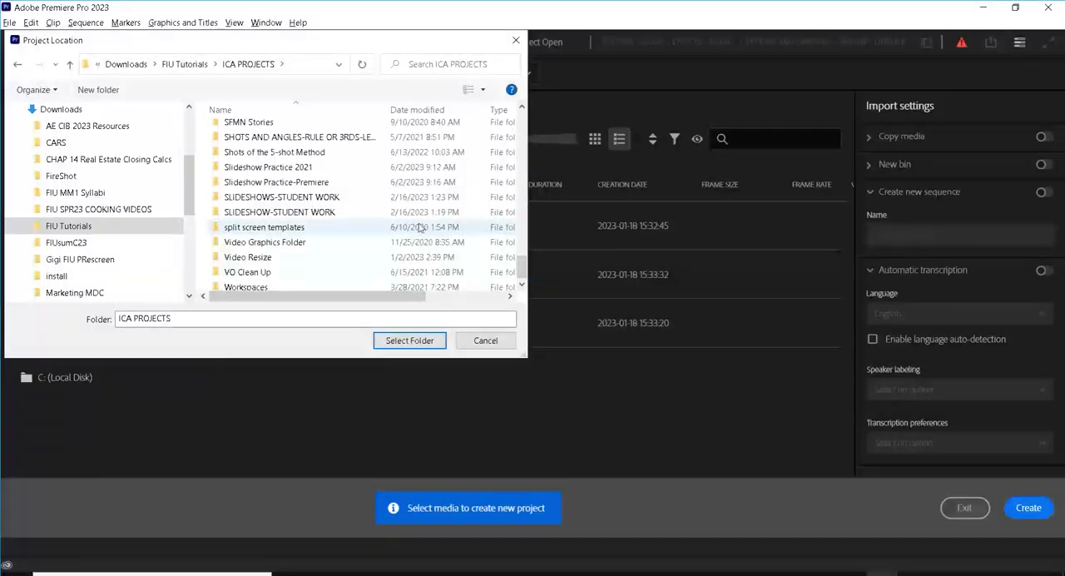
double_click(325, 182)
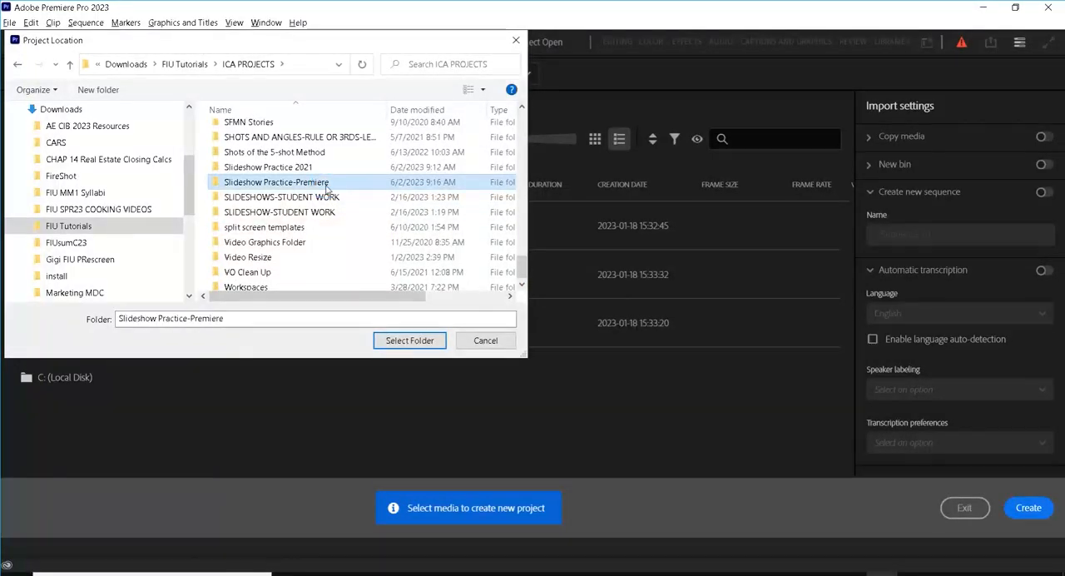
left_click(408, 341)
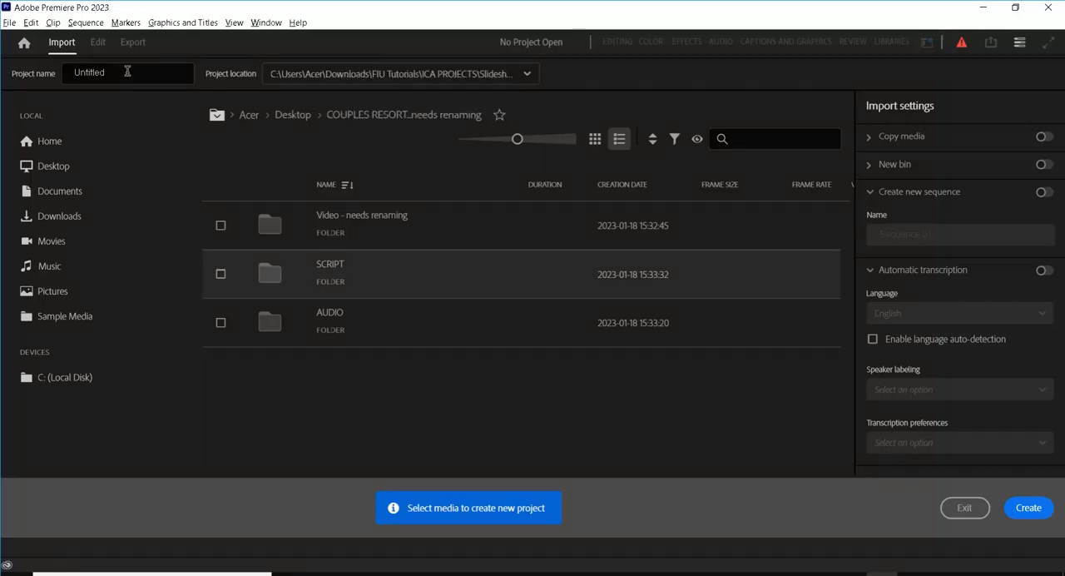
Step: Name the project "slideshow practice" and create it without selecting any media
double_click(74, 73)
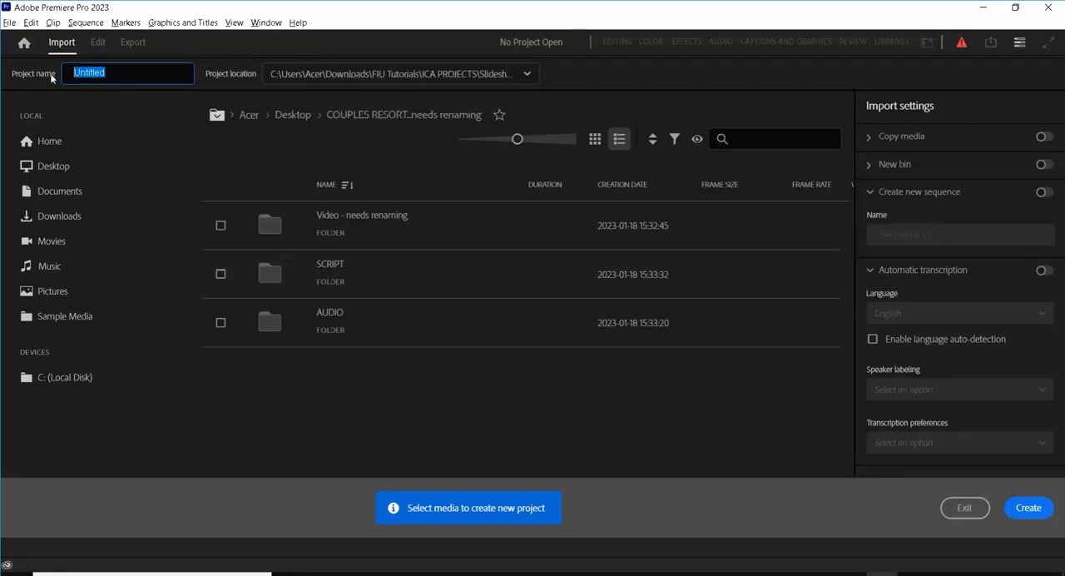
type("slideshow practice")
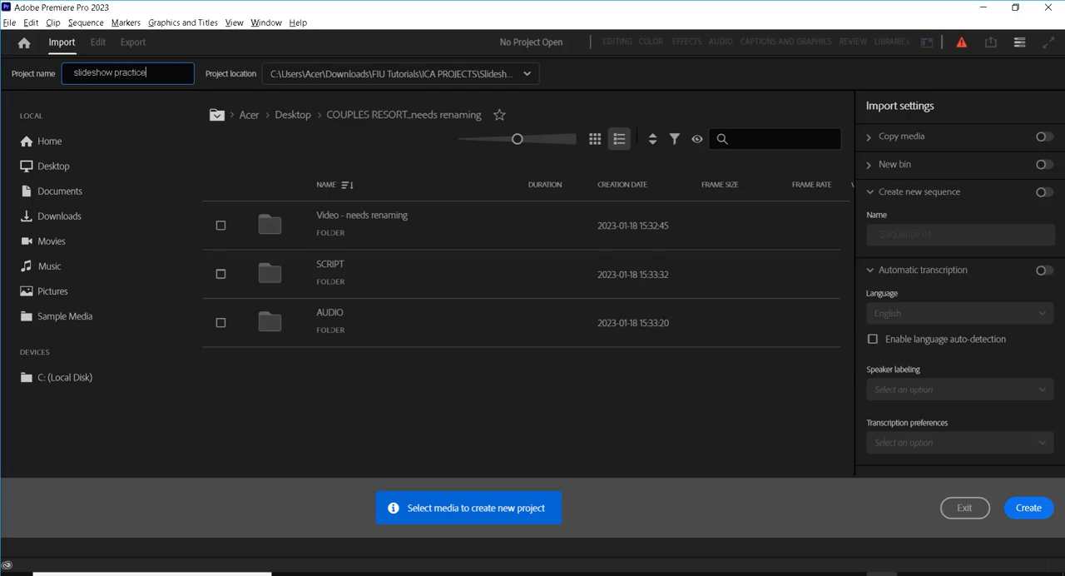
left_click(1040, 514)
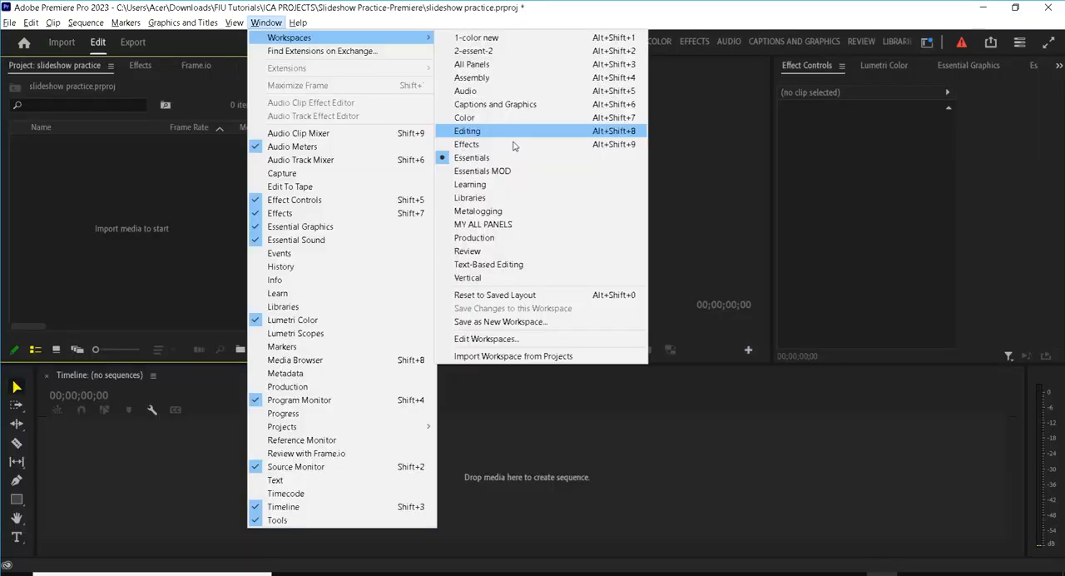
left_click(716, 154)
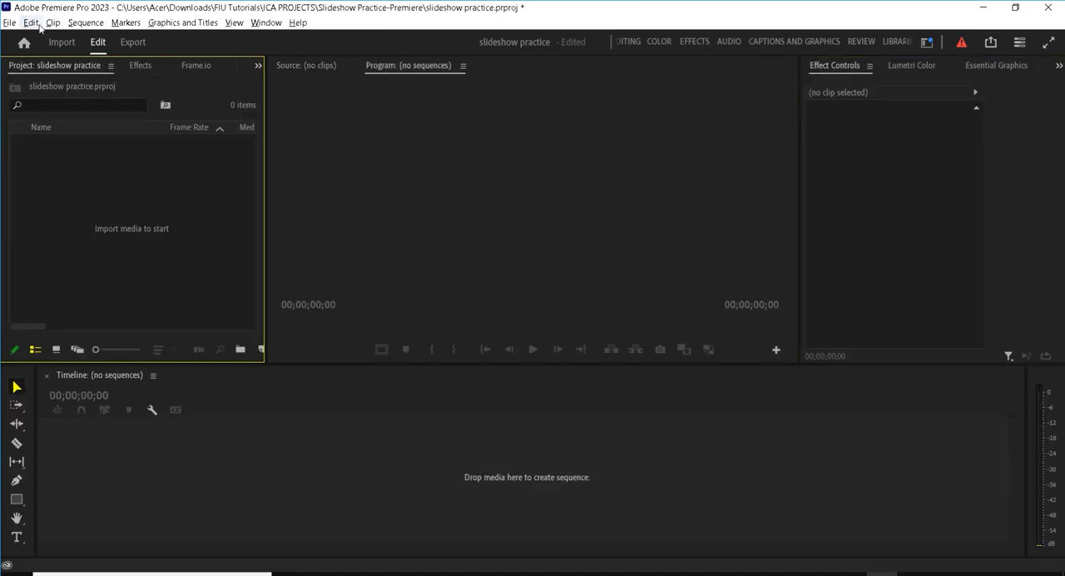
Step: In the Timeline preferences, set the audio transition default duration to 3.00 seconds
left_click(37, 24)
mouse_move(77, 429)
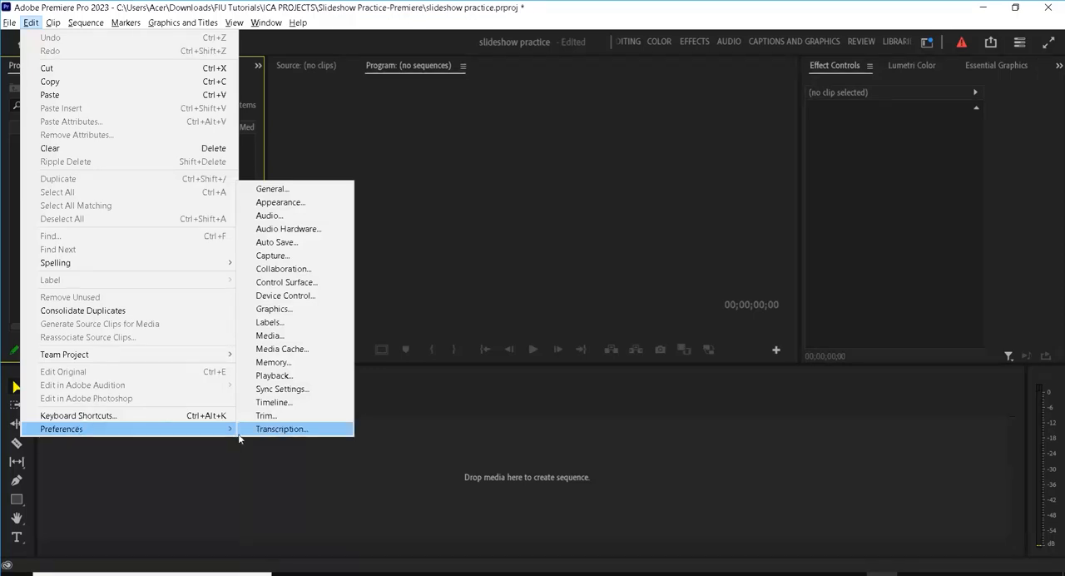
left_click(274, 402)
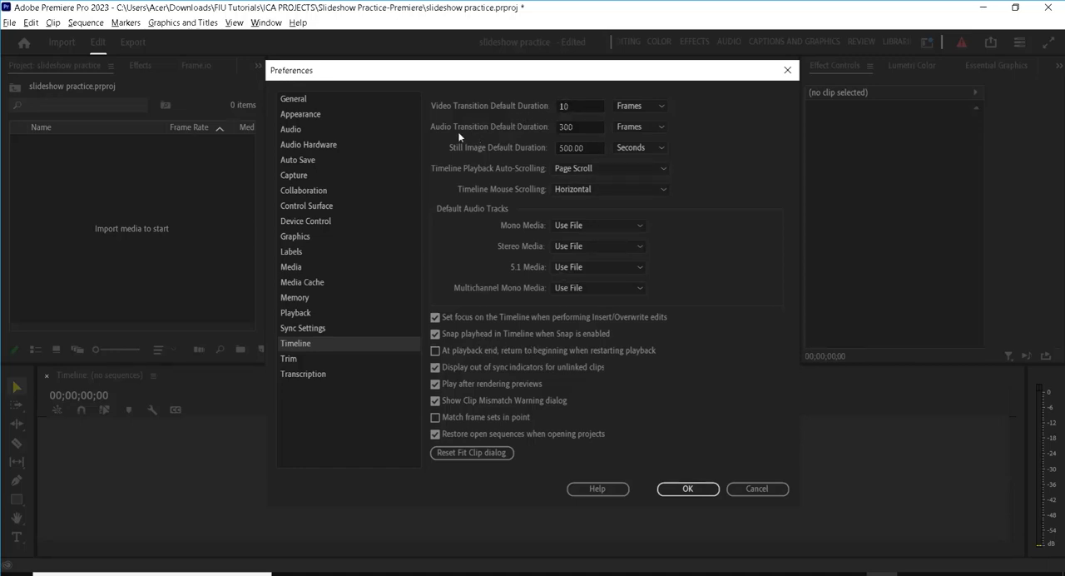
left_click(625, 128)
left_click(633, 156)
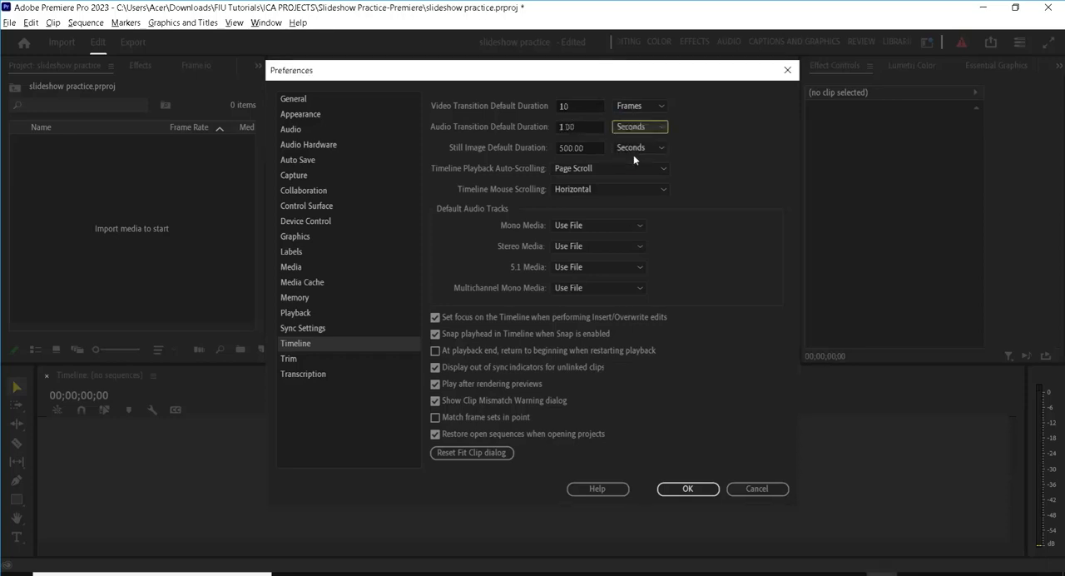
left_click(557, 127)
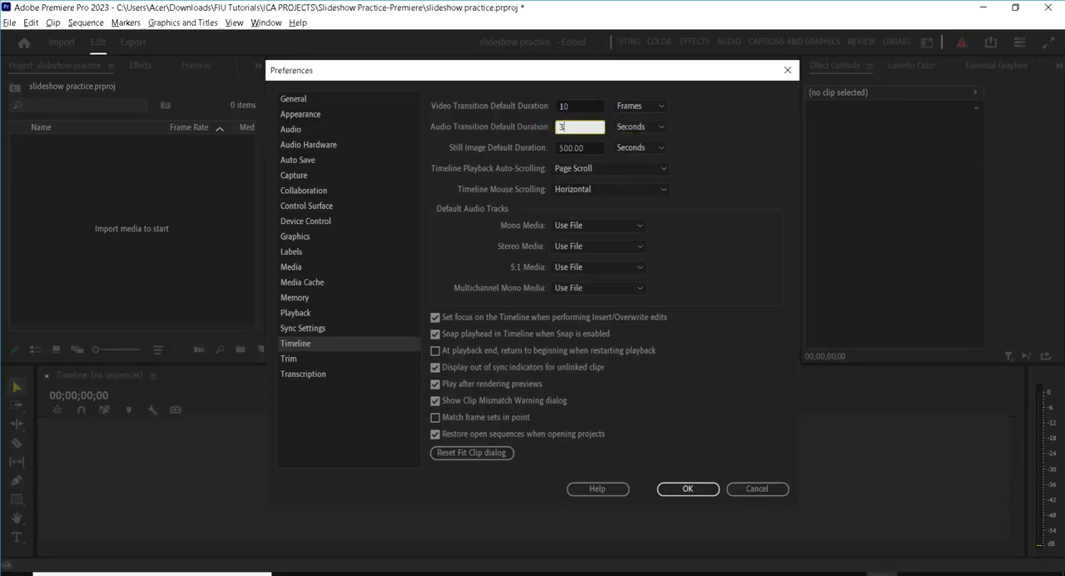
type("3.00")
left_click(730, 140)
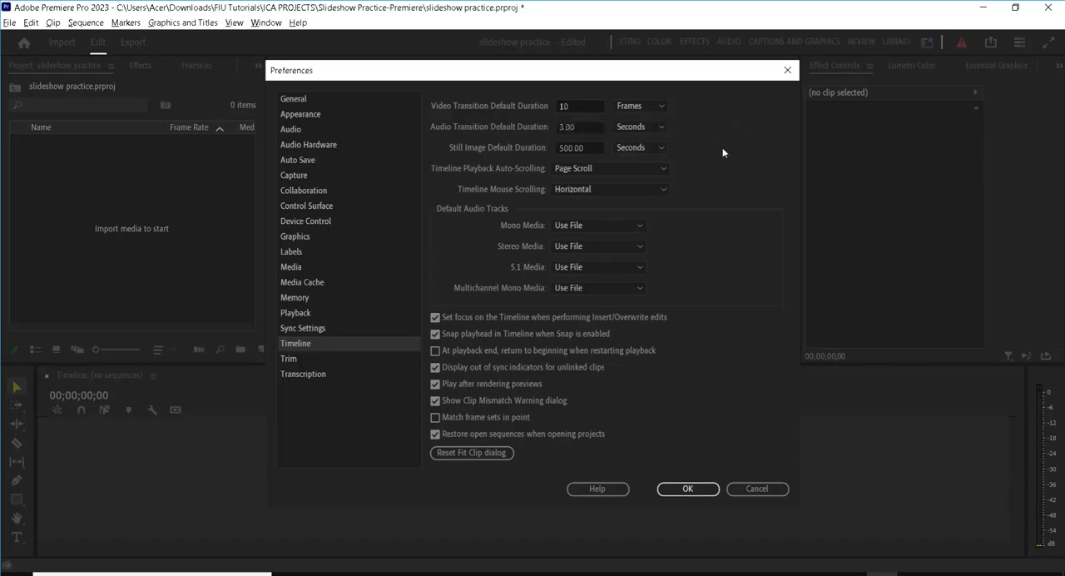
Step: Set the still image default duration to 5.00 seconds, check the Media preferences and apply the changes
left_click(644, 148)
left_click(653, 150)
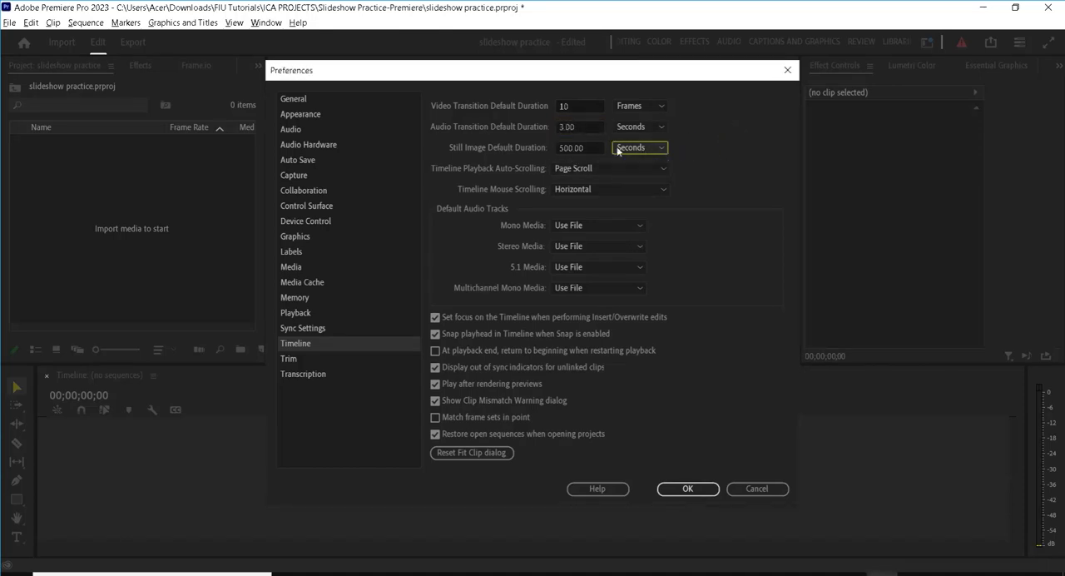
left_click(594, 148)
type("5.00")
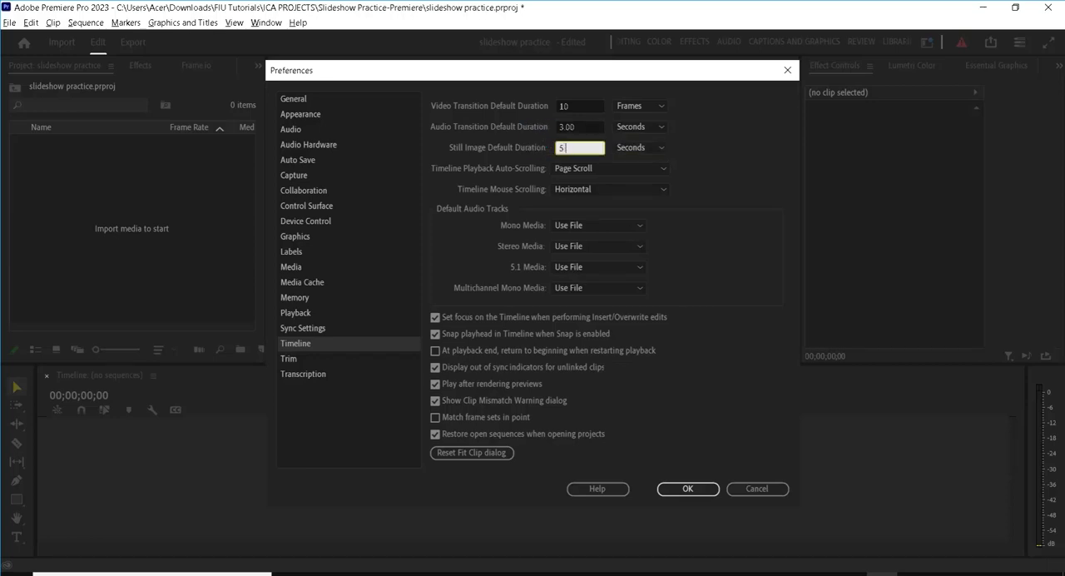
left_click(724, 176)
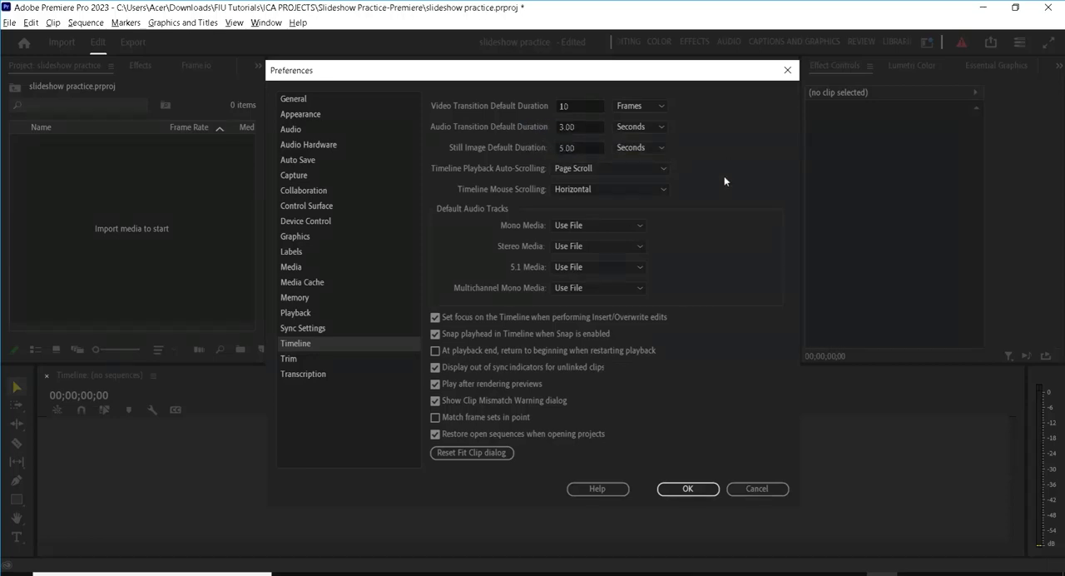
left_click(306, 262)
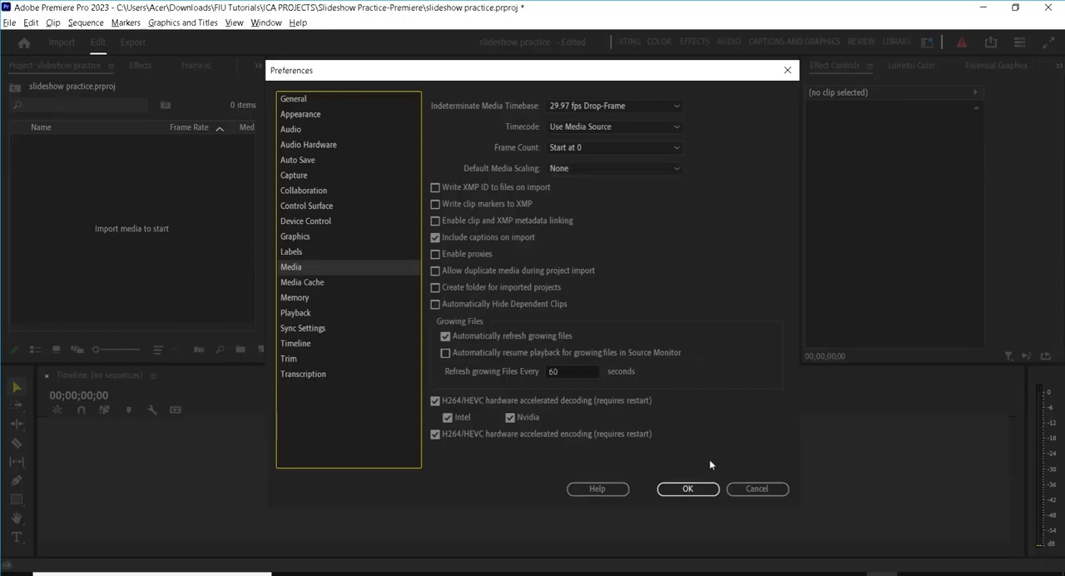
left_click(687, 489)
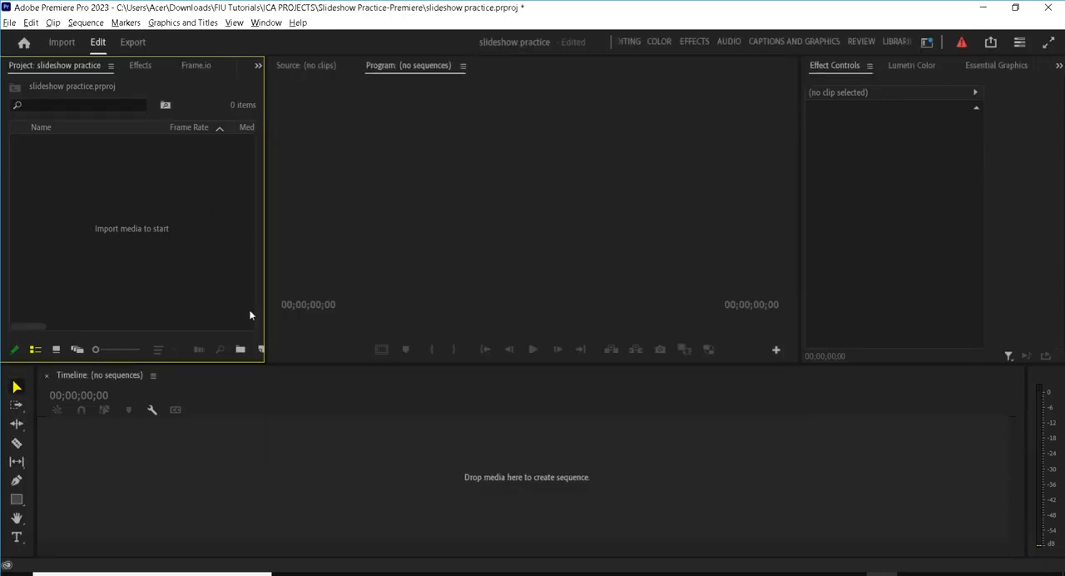
Step: Widen the project area and start a new sequence with the Digital SLR preset DSLR 1080p30
left_click_drag(265, 295, 293, 290)
left_click(264, 350)
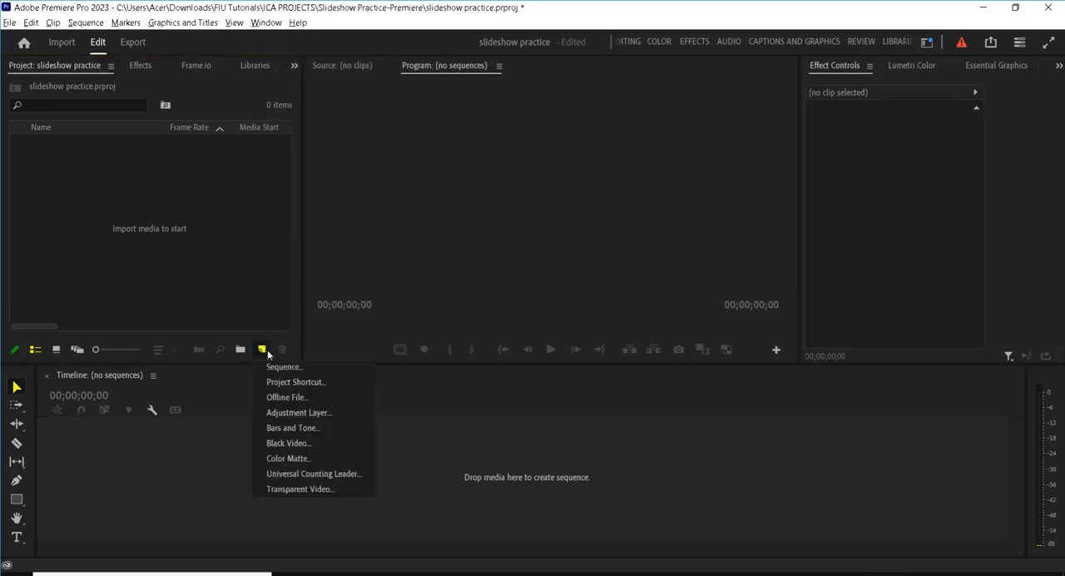
left_click(279, 370)
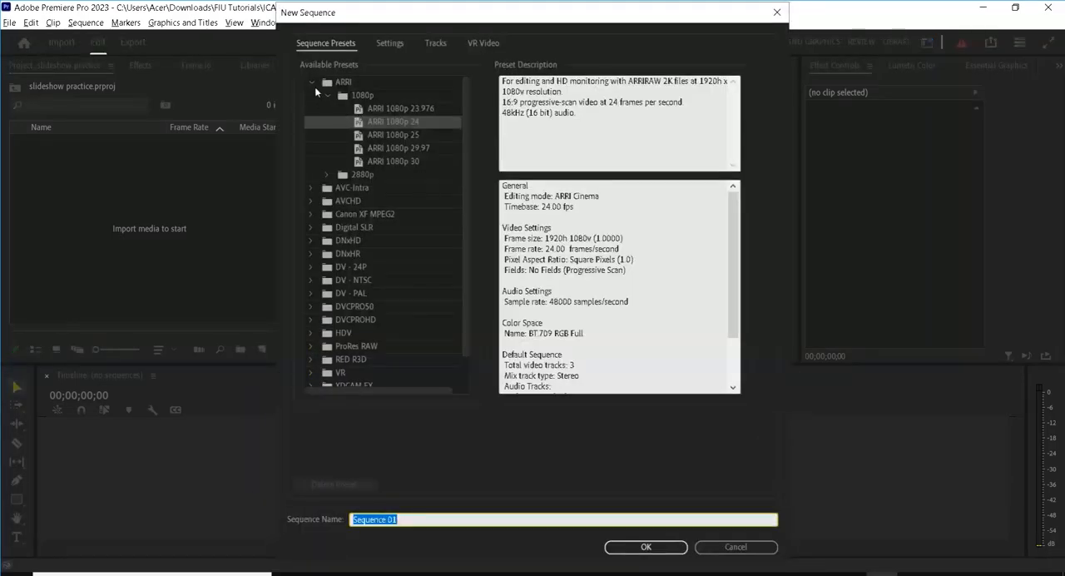
left_click(312, 81)
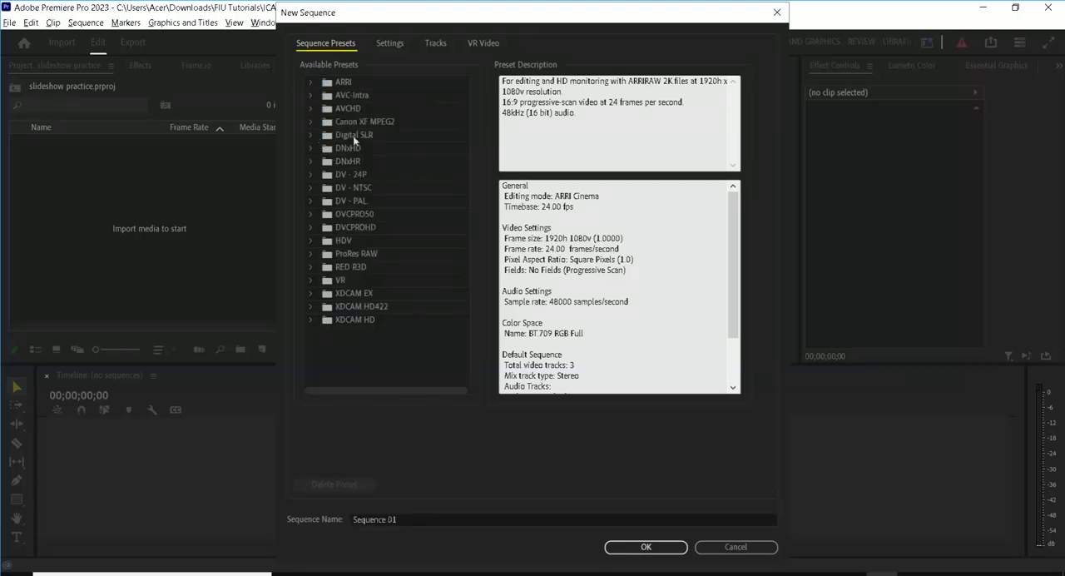
left_click(310, 134)
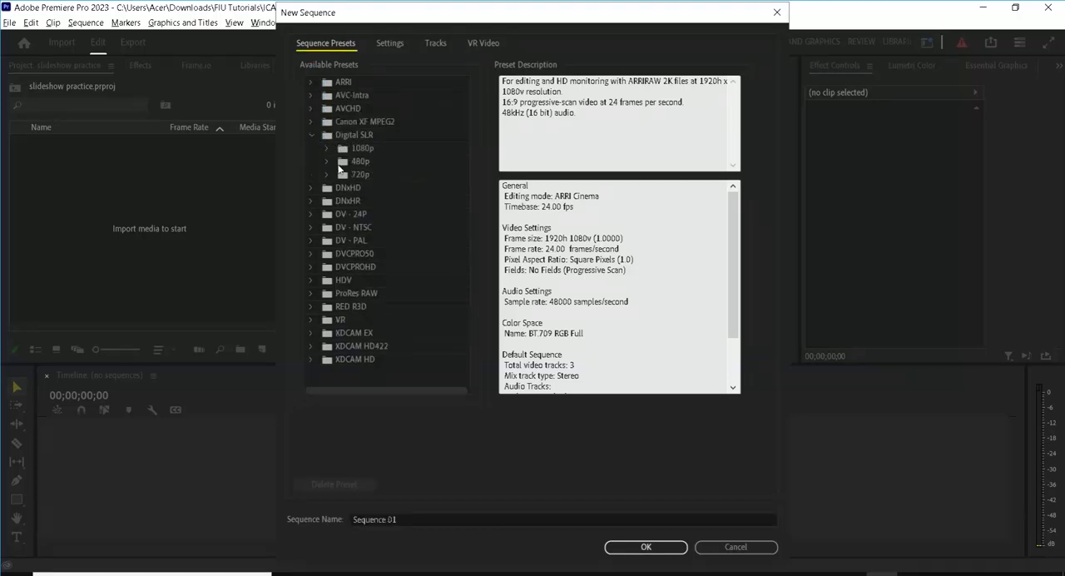
left_click(326, 147)
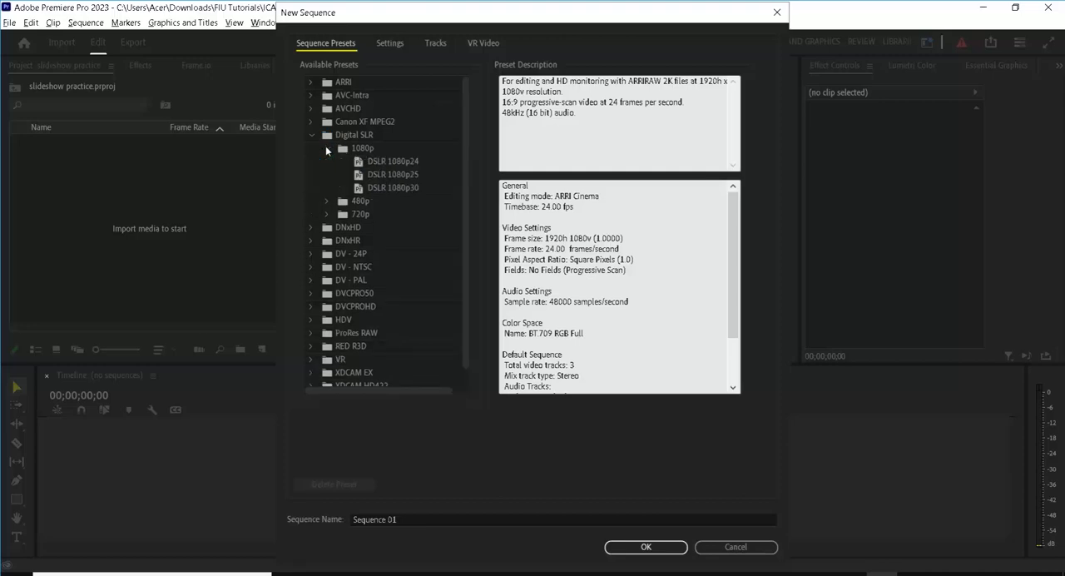
left_click(394, 190)
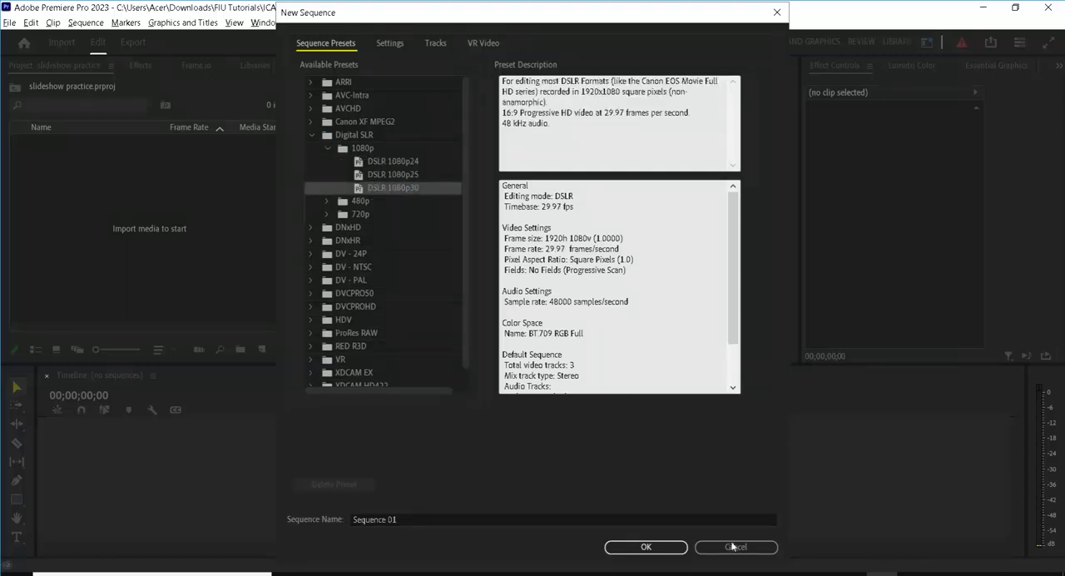
Step: Name the new sequence "YuName_slideshow" and create it
left_click(416, 517)
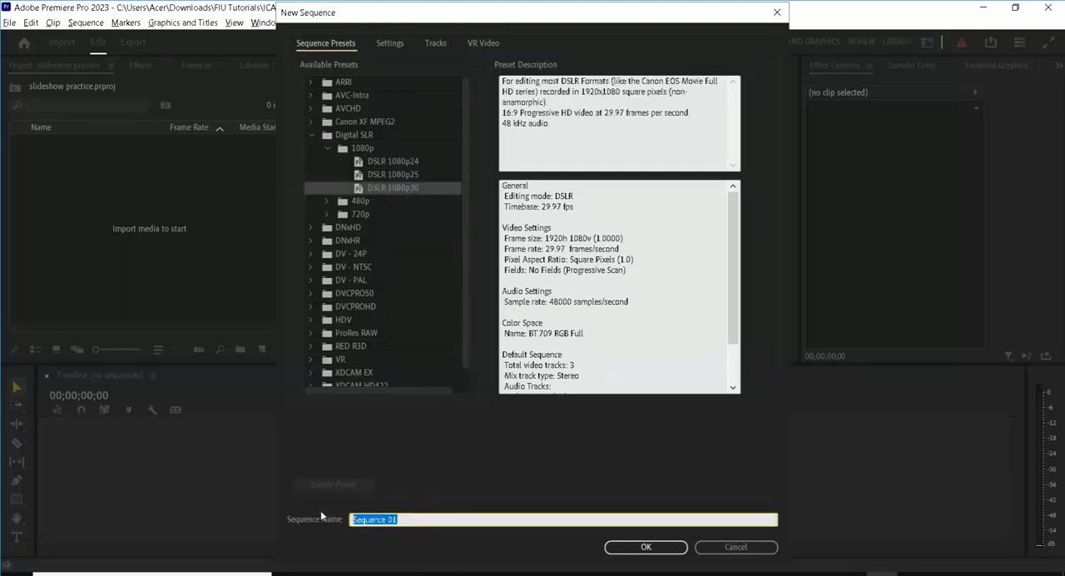
type("Slid")
type("YuNam")
type("e_slide")
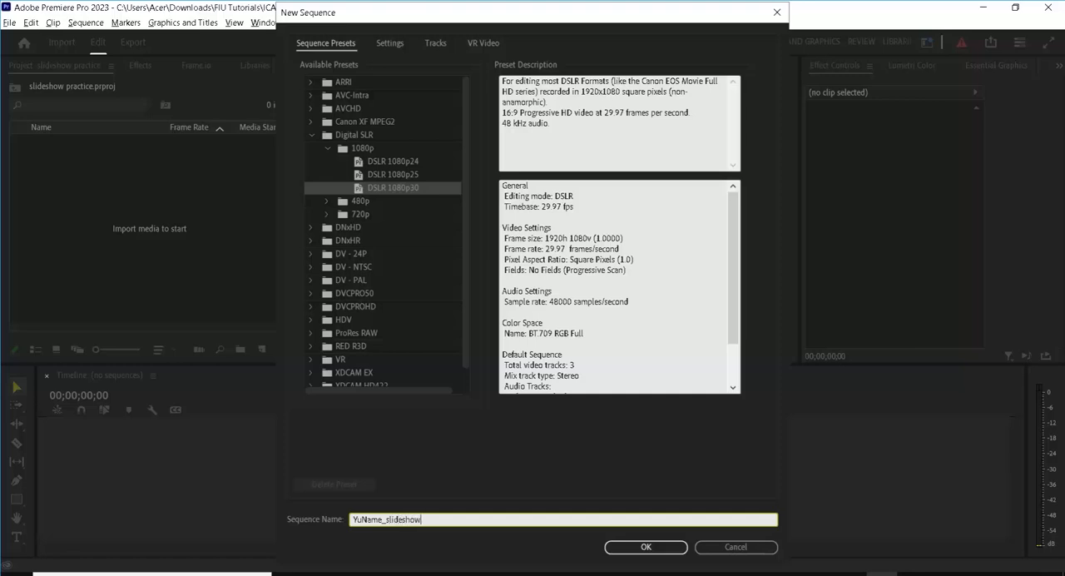
type("show")
left_click(636, 547)
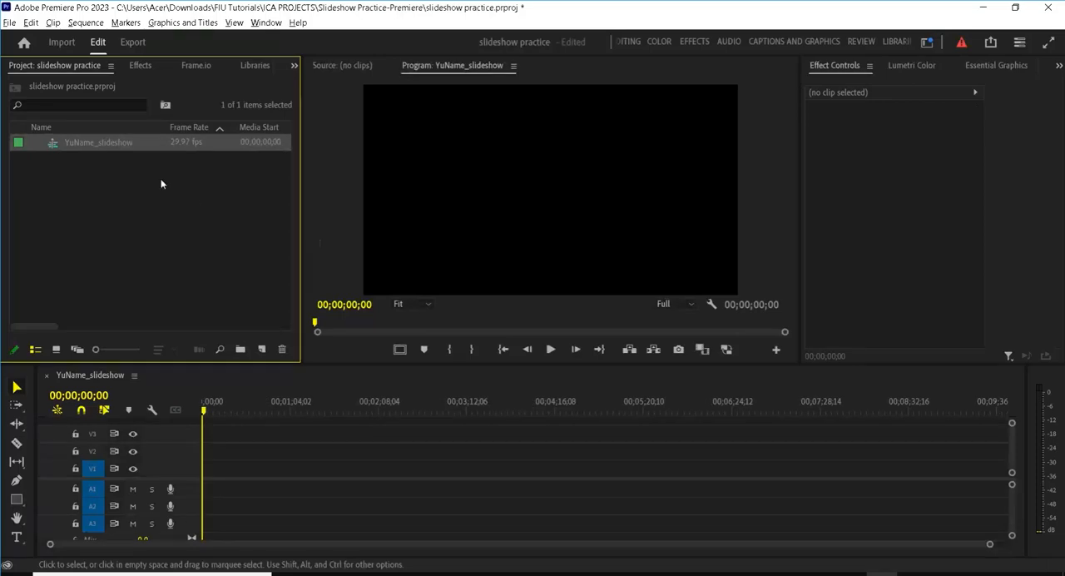
Step: Import the audio file Pop_Star Music.mp3 into the project
right_click(64, 191)
left_click(88, 280)
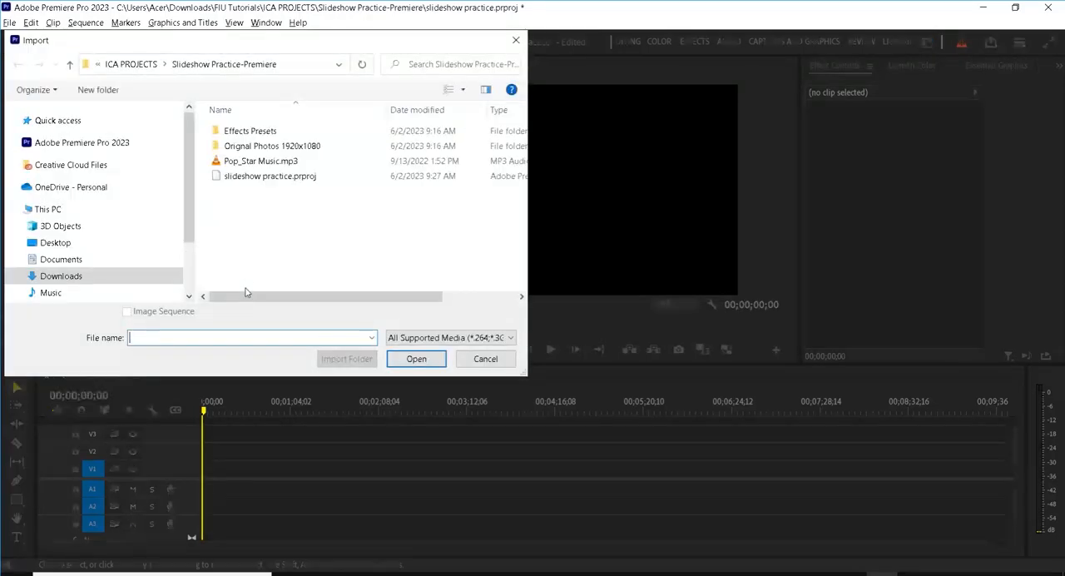
left_click(275, 161)
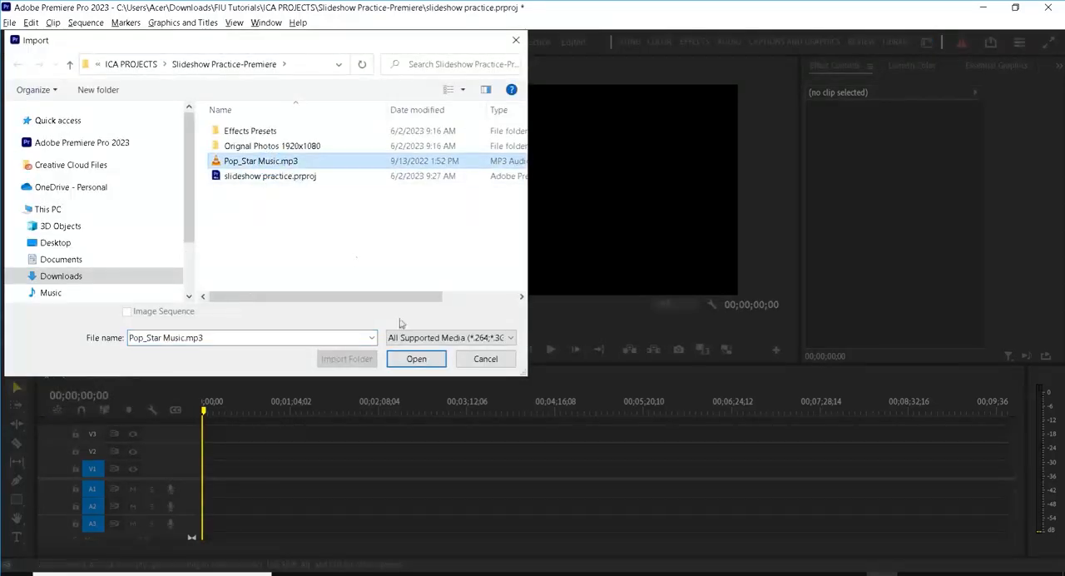
left_click(416, 359)
Step: Import the whole "Orignal Photos 1920x1080" folder into the project as a bin
right_click(90, 233)
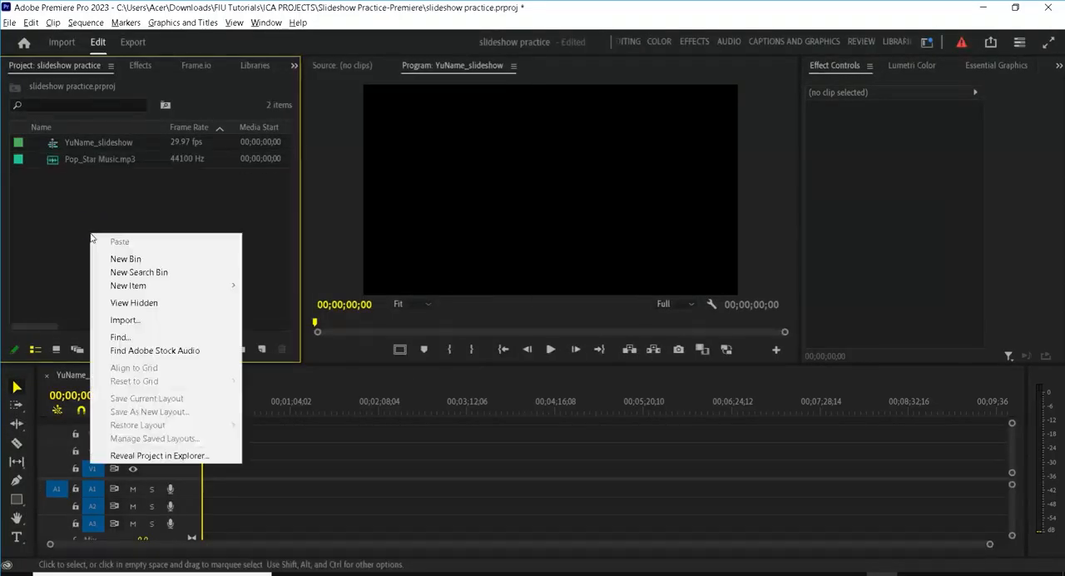
left_click(113, 319)
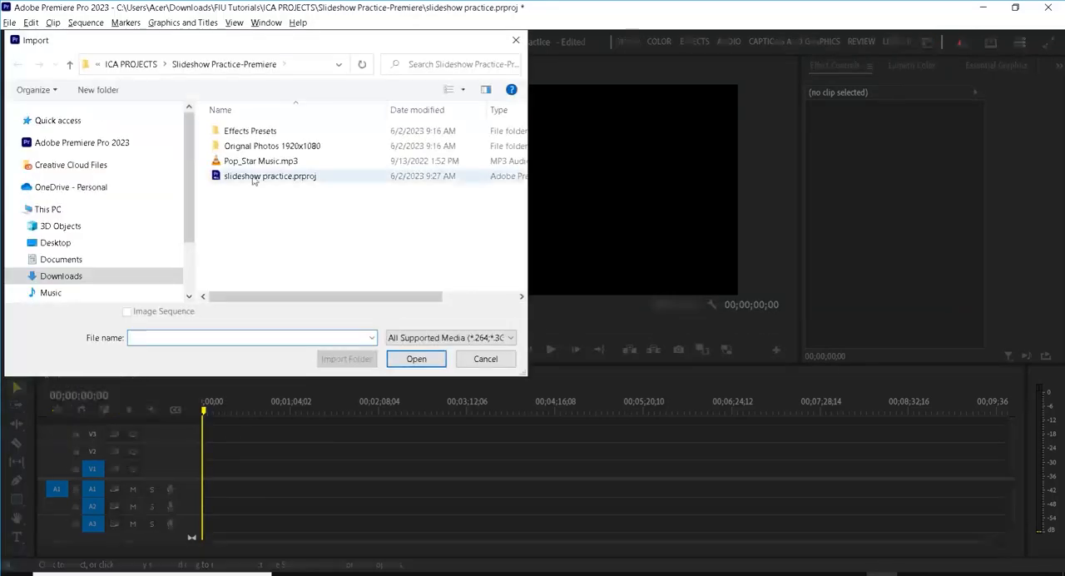
left_click(255, 148)
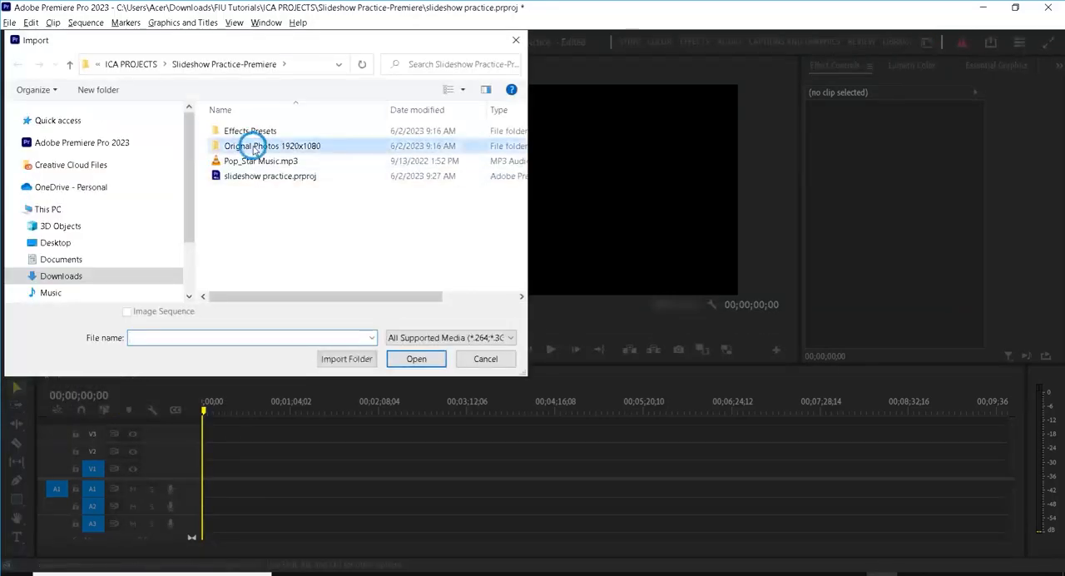
left_click(341, 359)
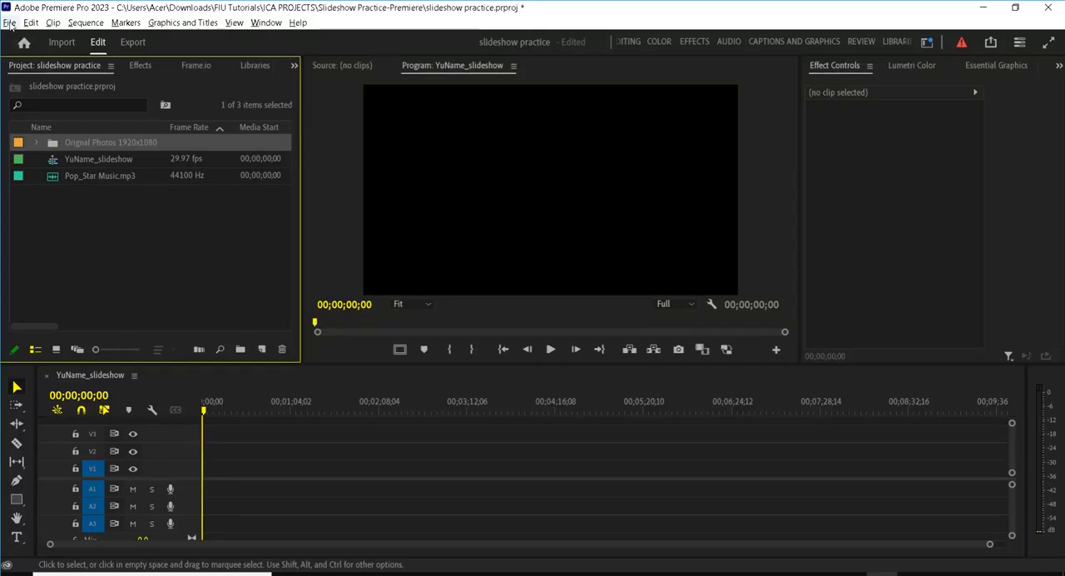
left_click(140, 66)
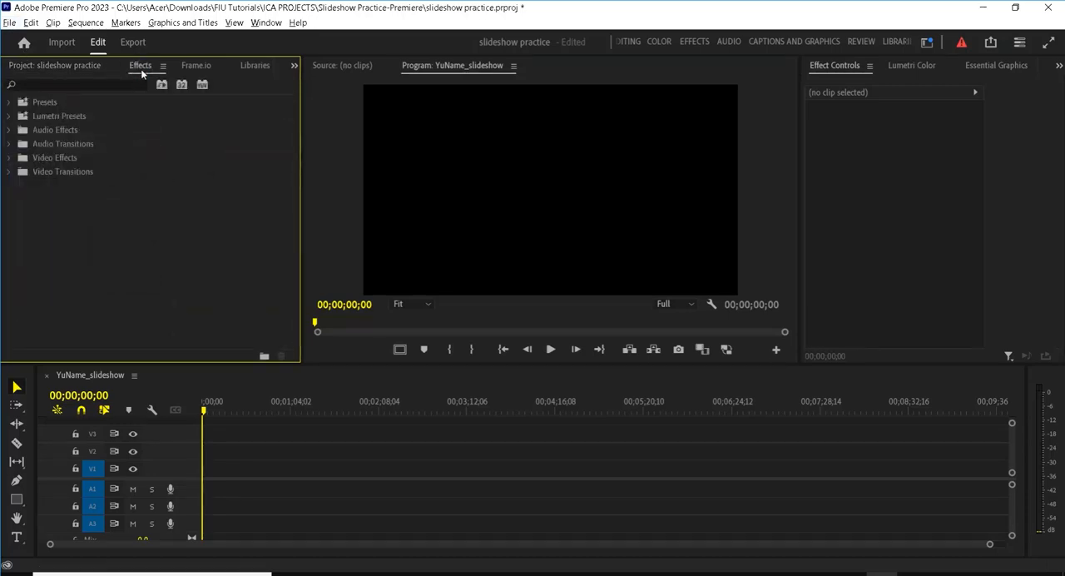
key("alt")
left_click(44, 67)
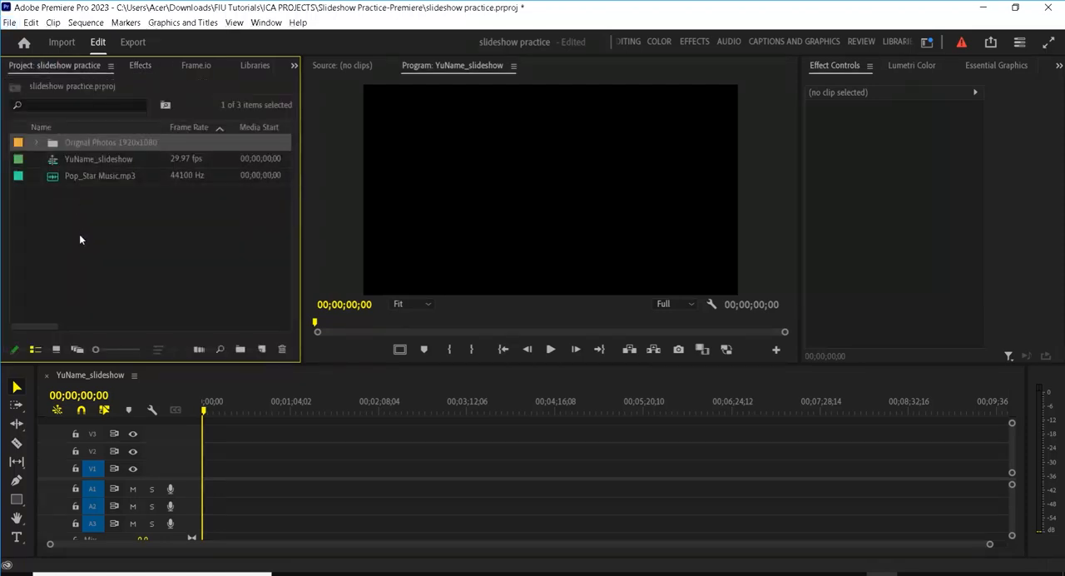
right_click(80, 234)
left_click(107, 306)
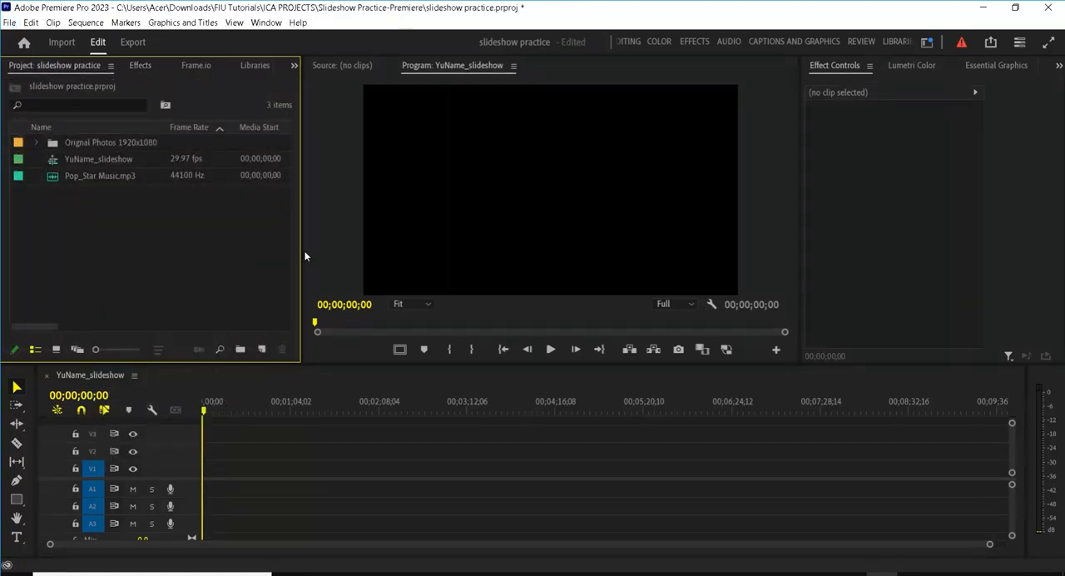
key("ctrl+i")
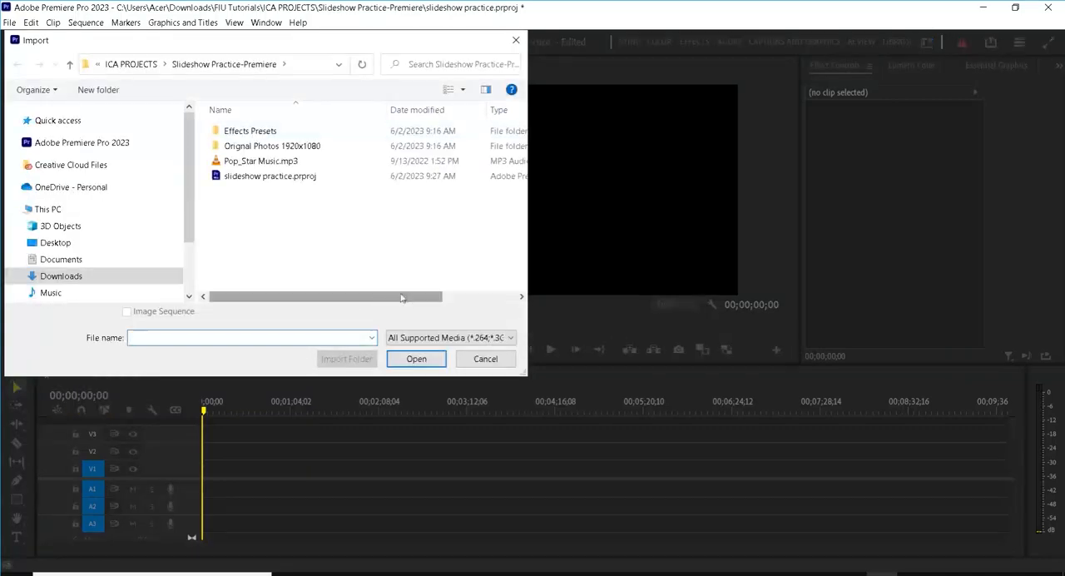
left_click(485, 358)
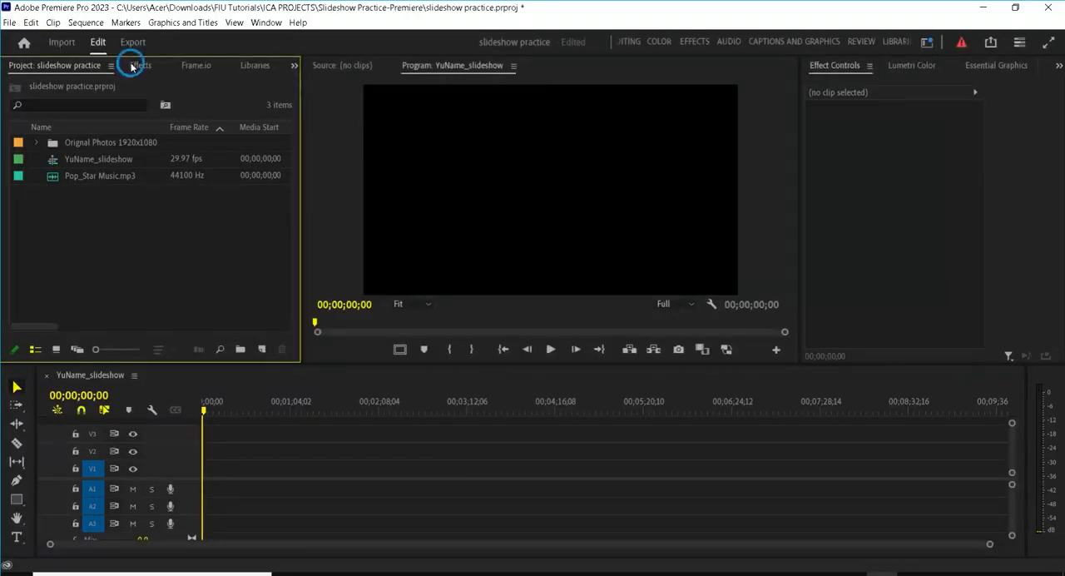
Step: Delete the existing _L-R-Slide and _Zoom In presets from the effect presets
left_click(138, 66)
left_click(9, 102)
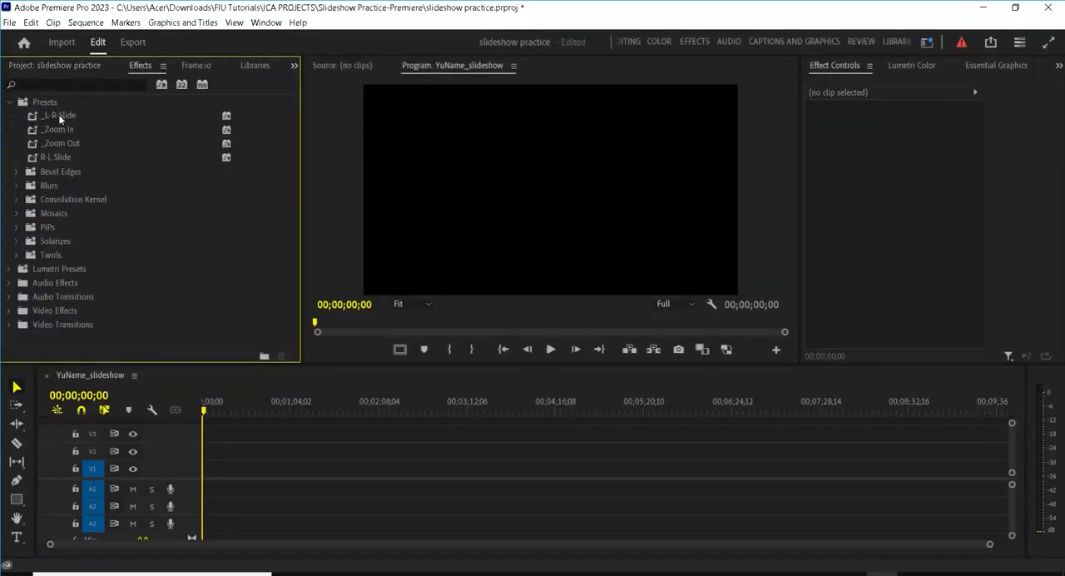
right_click(58, 114)
left_click(76, 136)
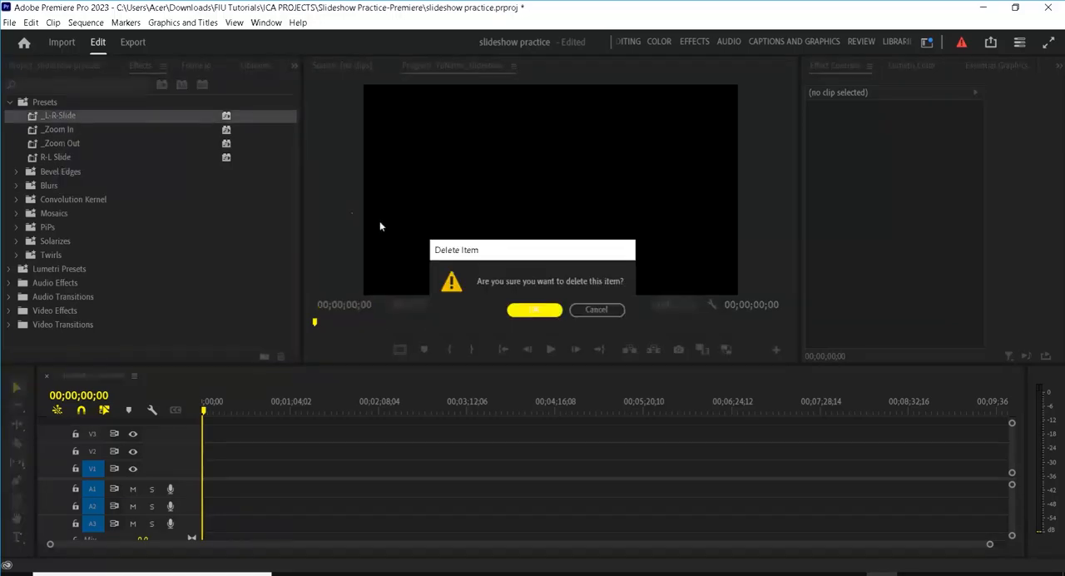
key("Return")
right_click(67, 119)
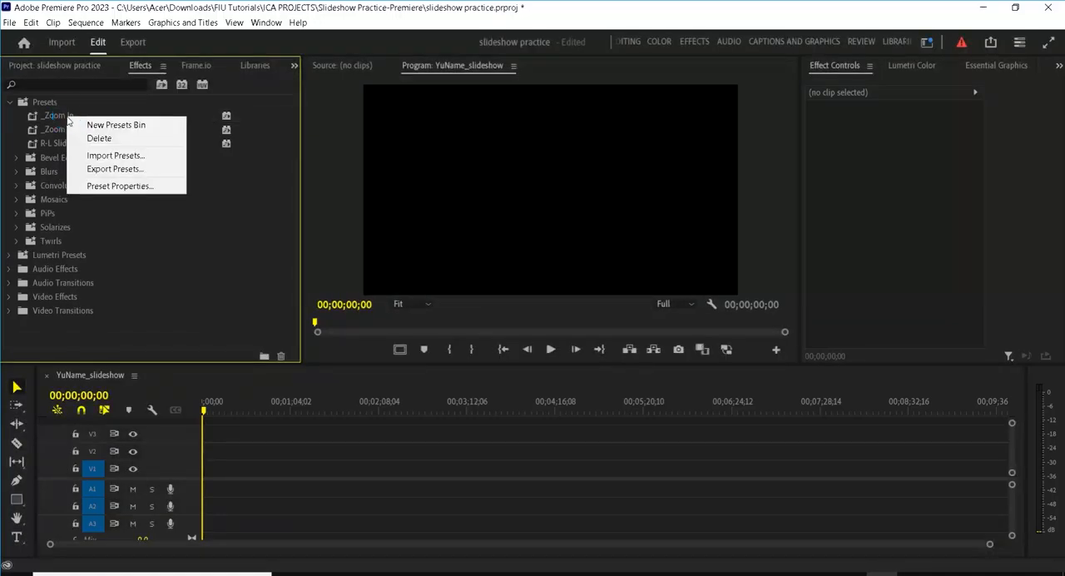
left_click(90, 139)
key("Return")
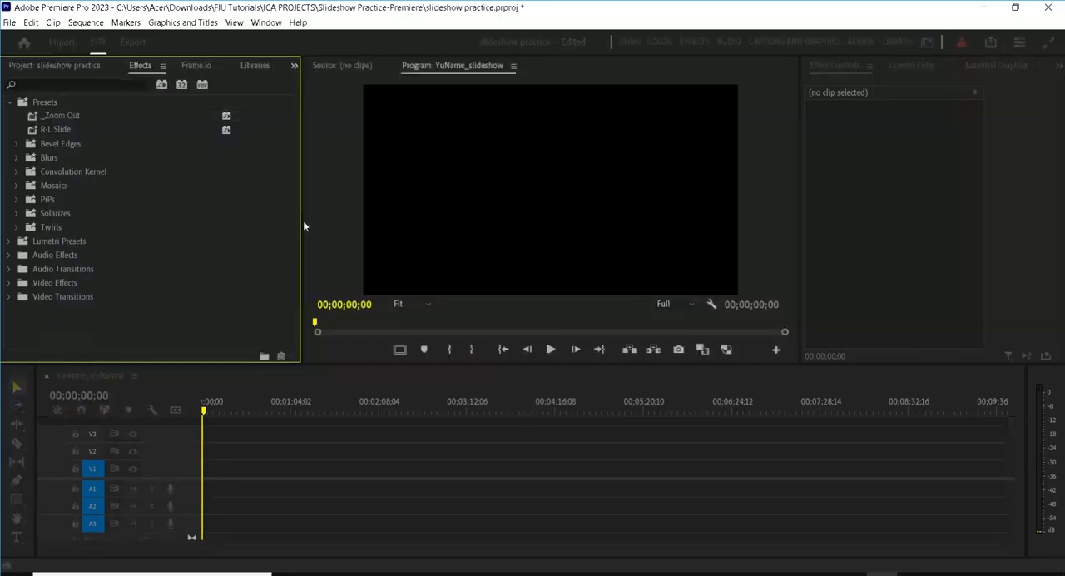
Step: Delete the _Zoom Out and R-L Slide presets from the effect presets
left_click(77, 117)
right_click(76, 117)
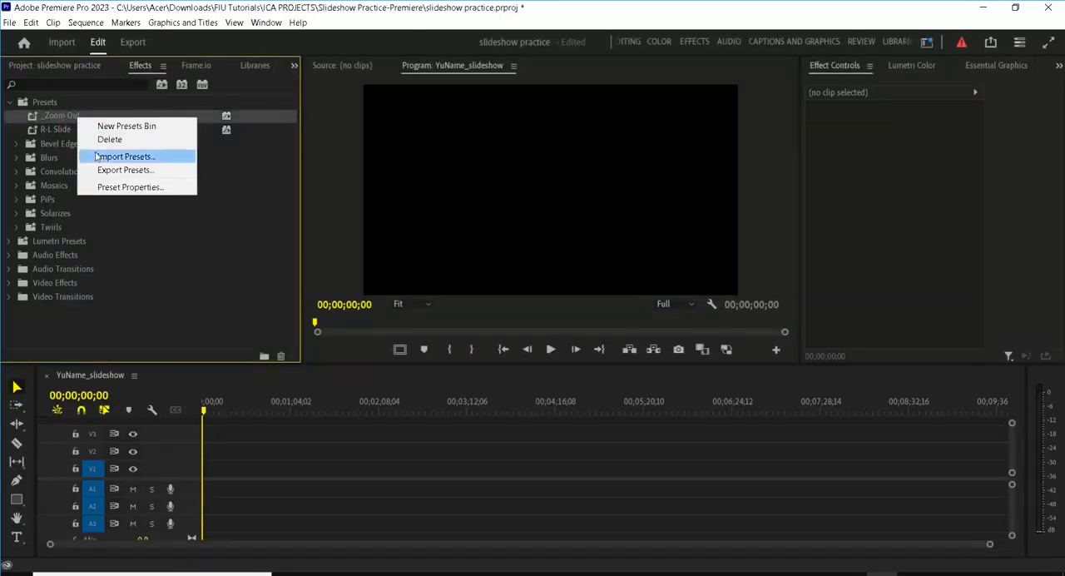
left_click(101, 139)
key("Return")
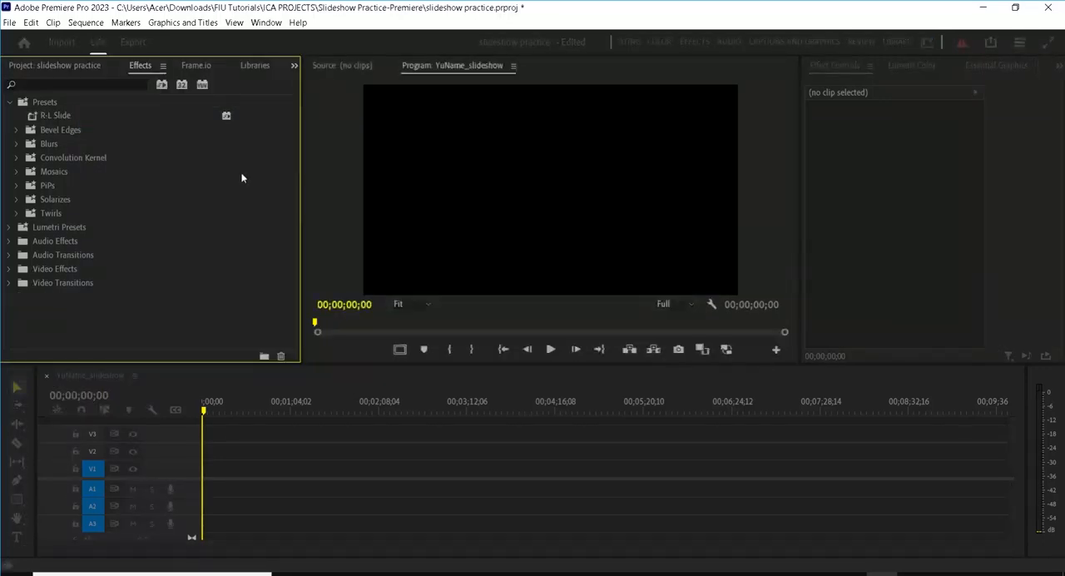
right_click(67, 117)
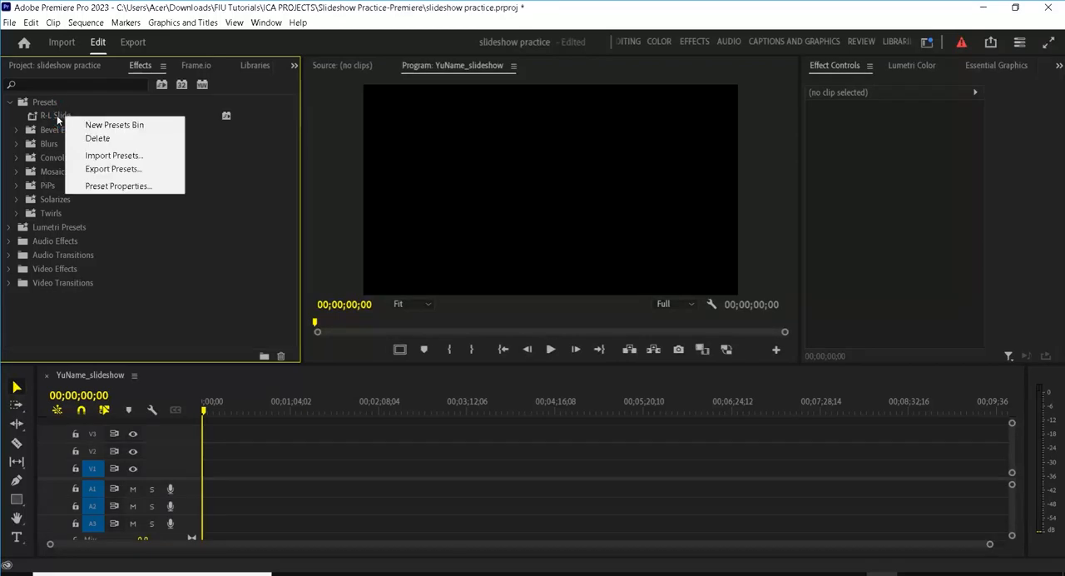
left_click(98, 138)
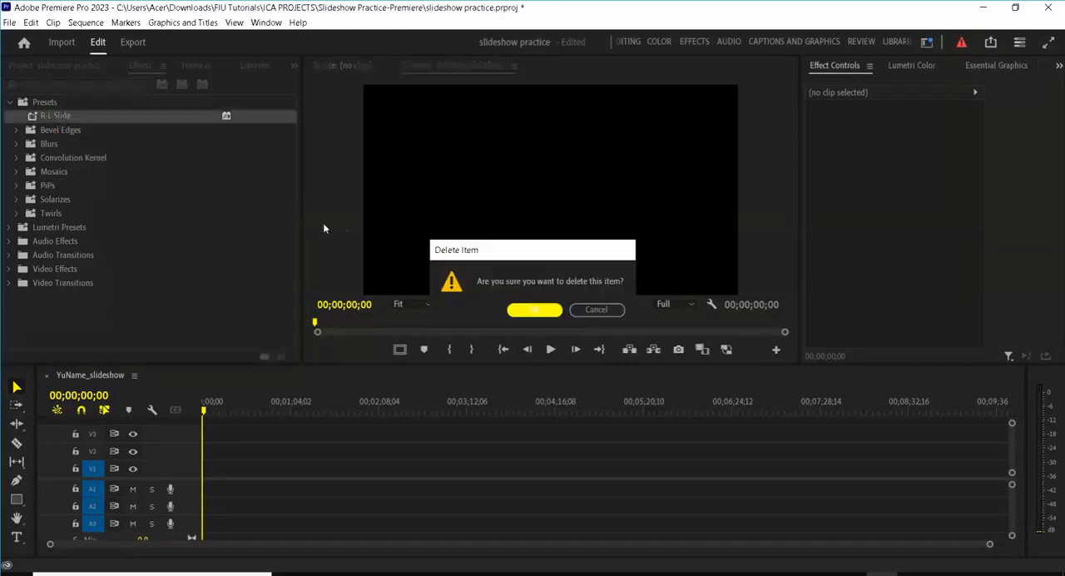
left_click(522, 309)
Step: Import the slide presets L-R-slide.prfpset and R-L slide.prfpset from the Effects Presets folder into Presets
left_click(56, 103)
right_click(55, 103)
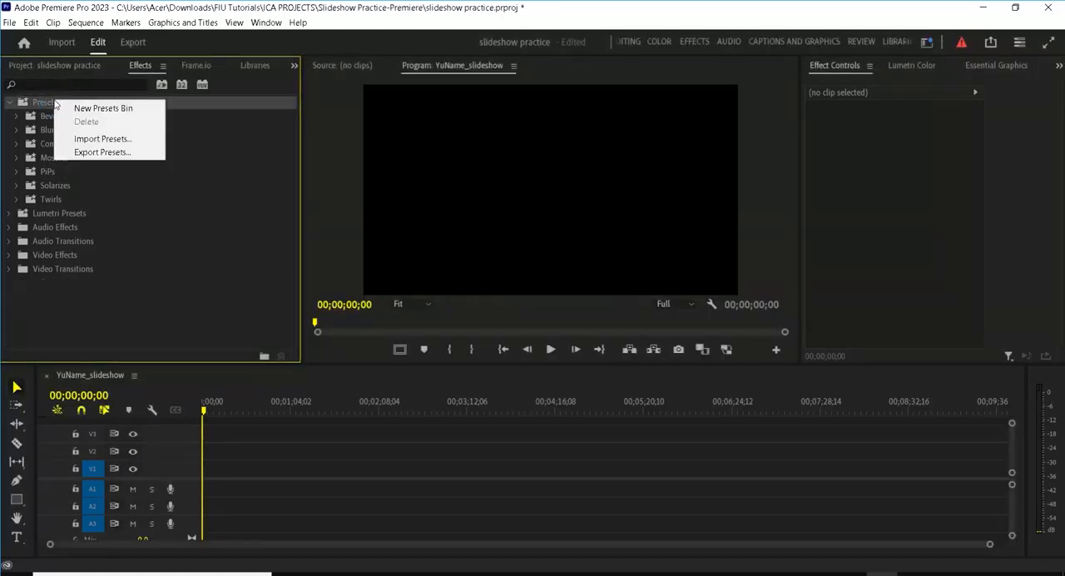
left_click(96, 139)
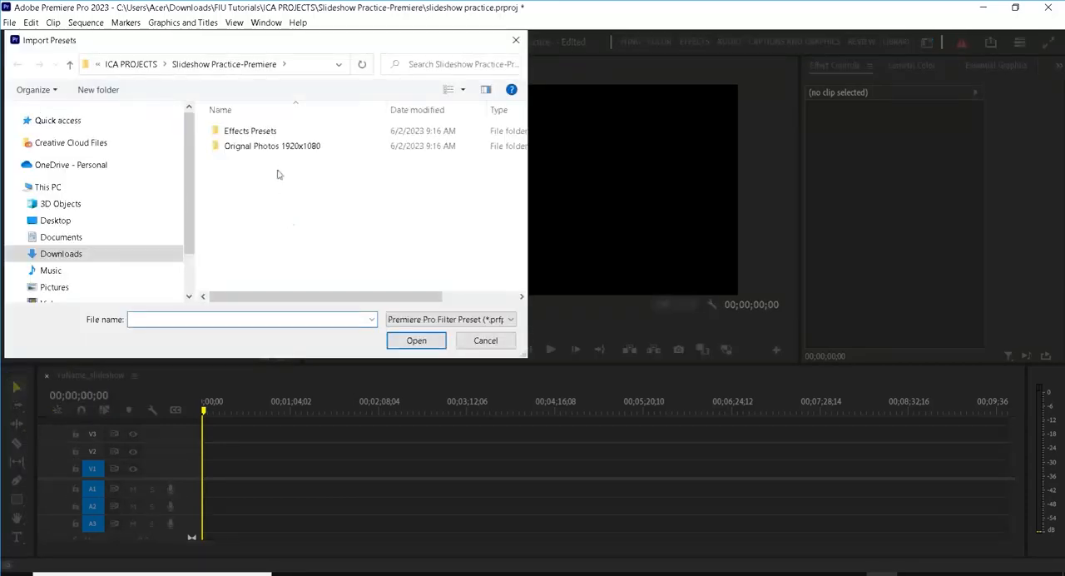
double_click(268, 138)
left_click(267, 136)
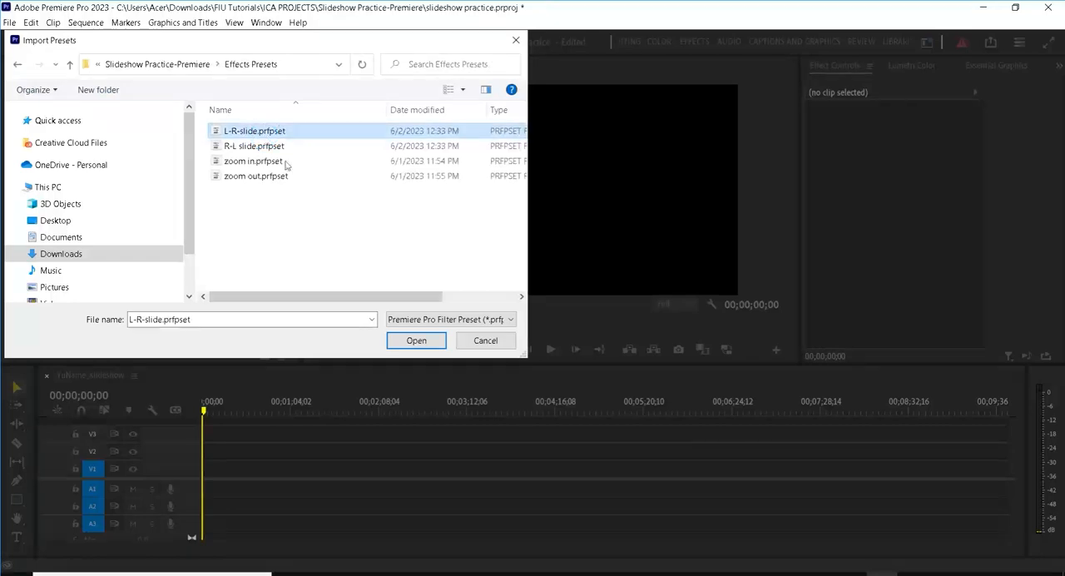
left_click(412, 340)
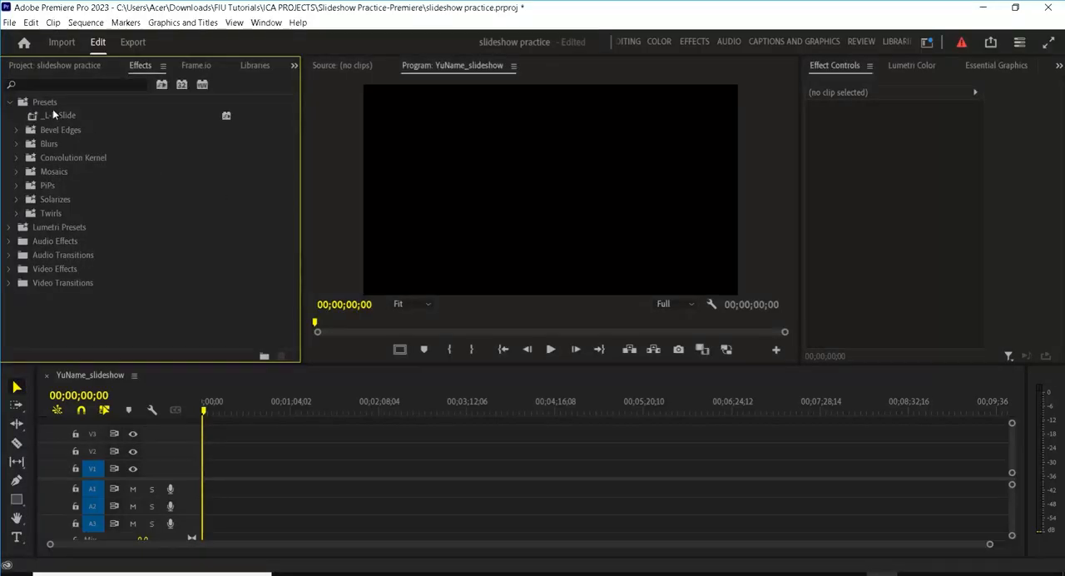
right_click(49, 104)
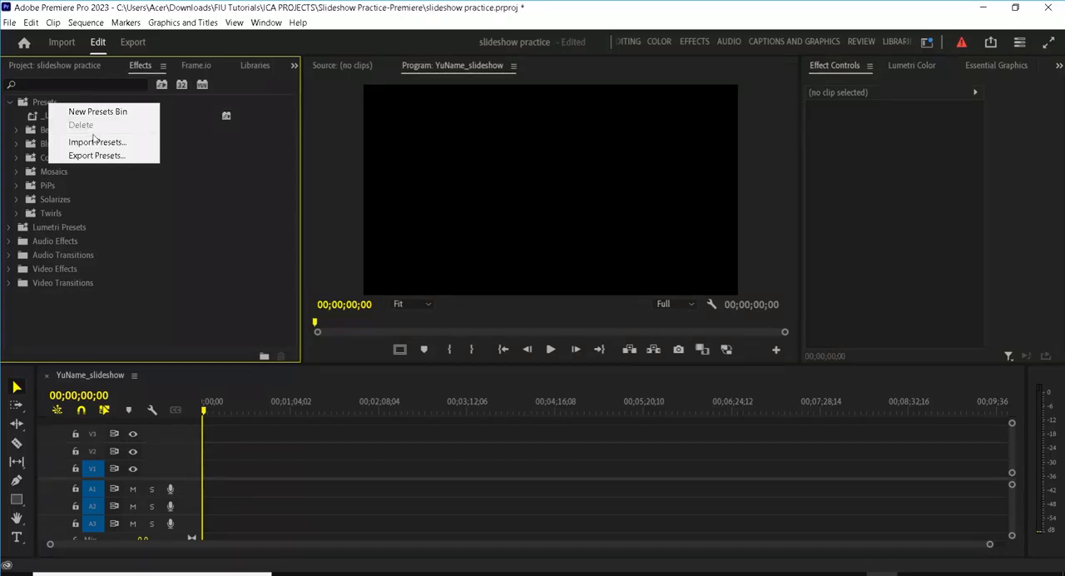
left_click(140, 141)
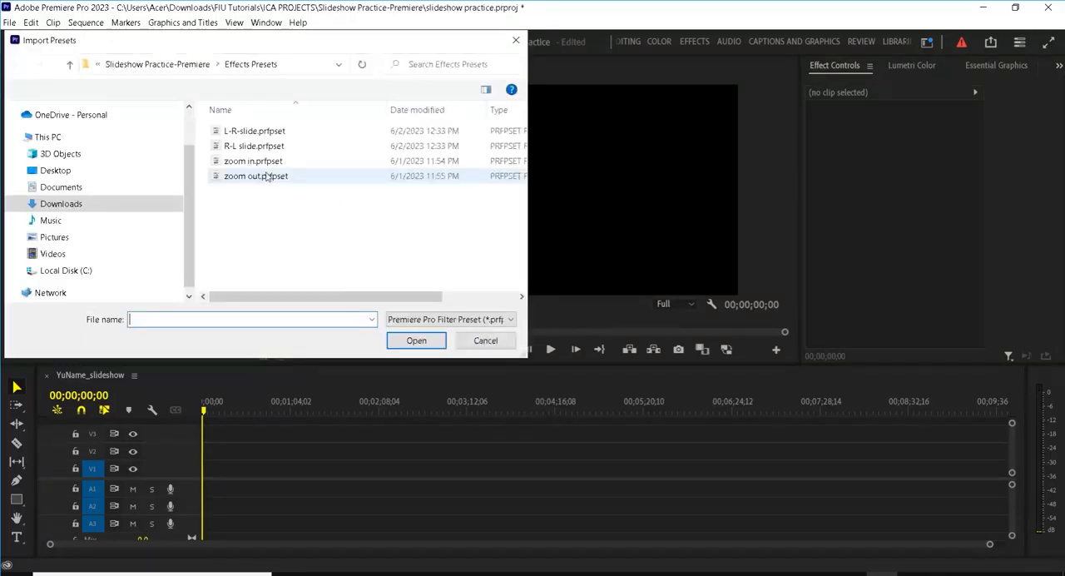
left_click(250, 146)
left_click(416, 340)
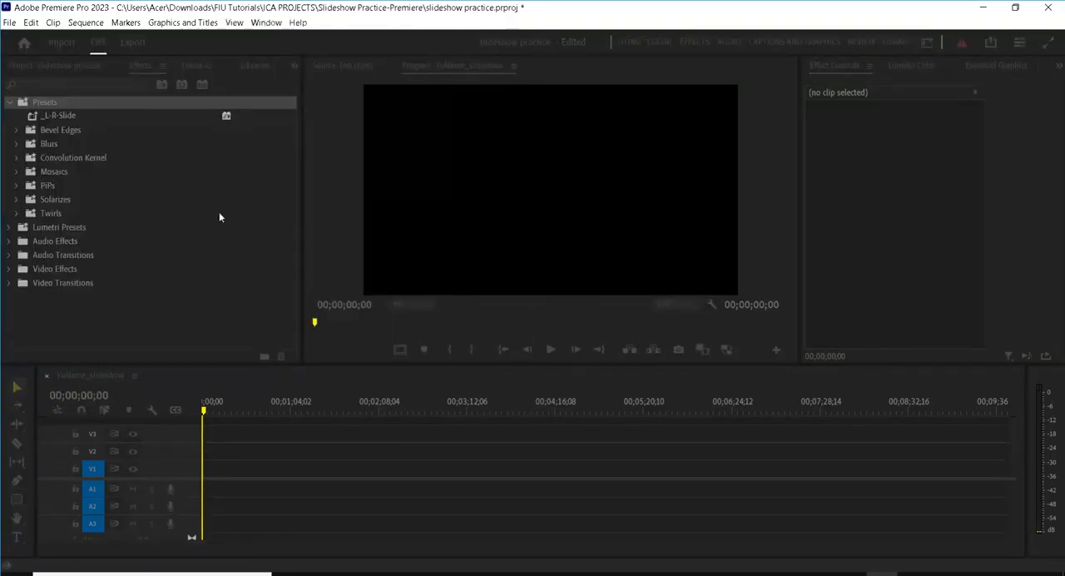
Step: Import the zoom presets zoom in.prfpset and zoom out.prfpset from the Effects Presets folder into Presets
right_click(51, 101)
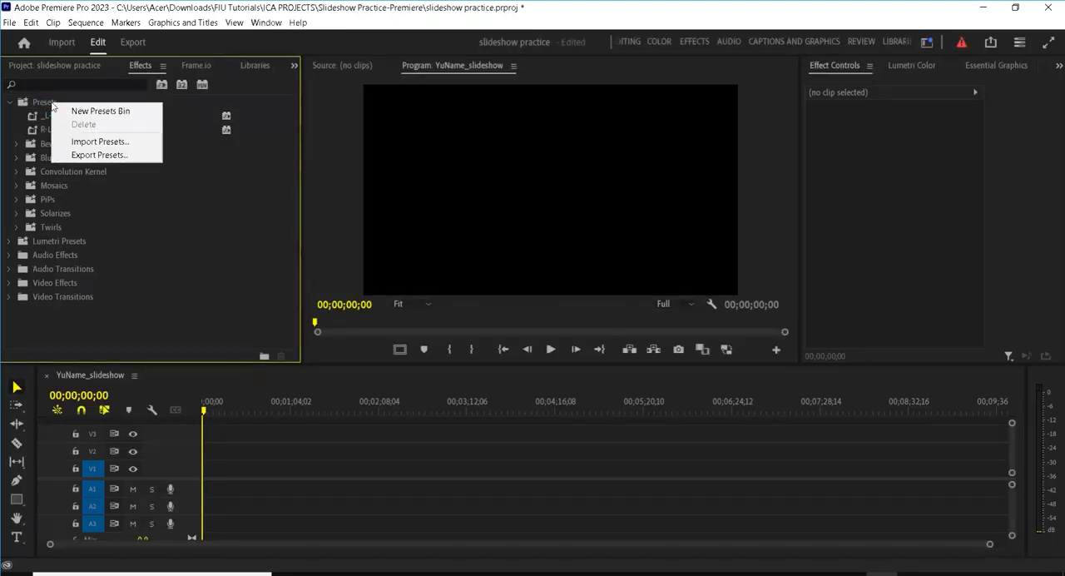
left_click(74, 142)
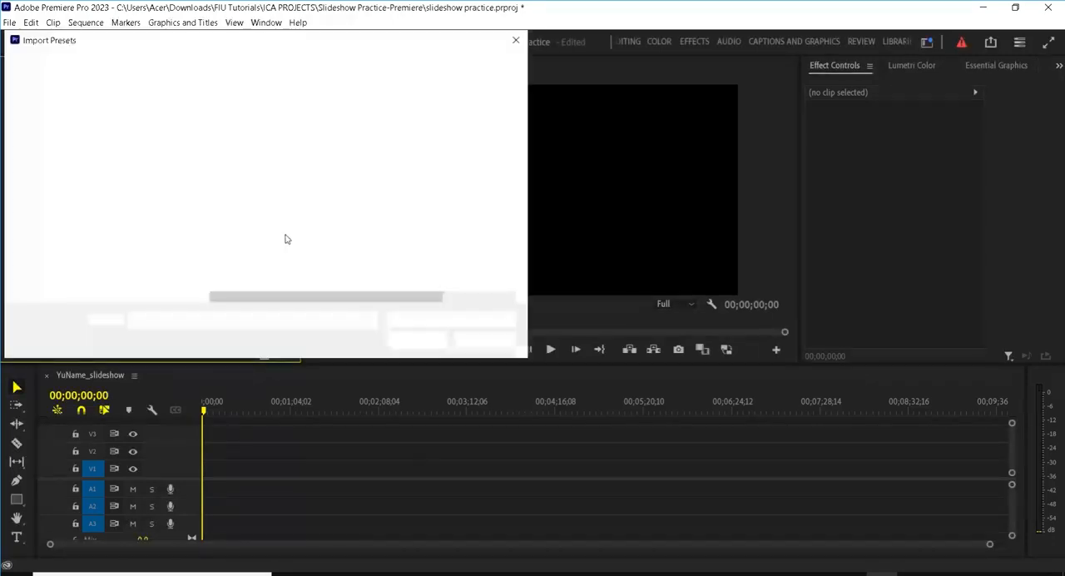
left_click(252, 161)
left_click(416, 340)
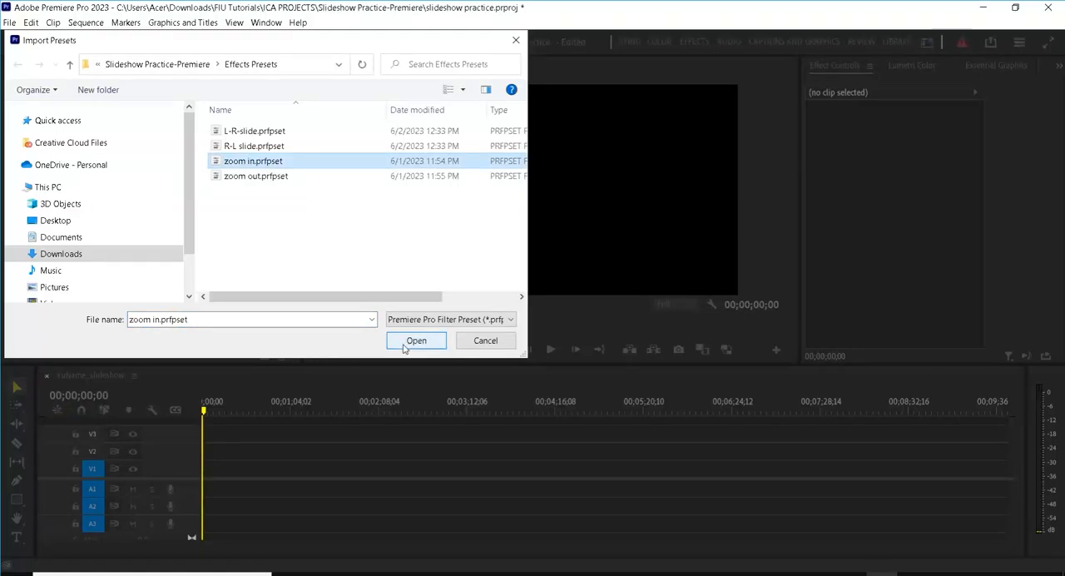
right_click(58, 104)
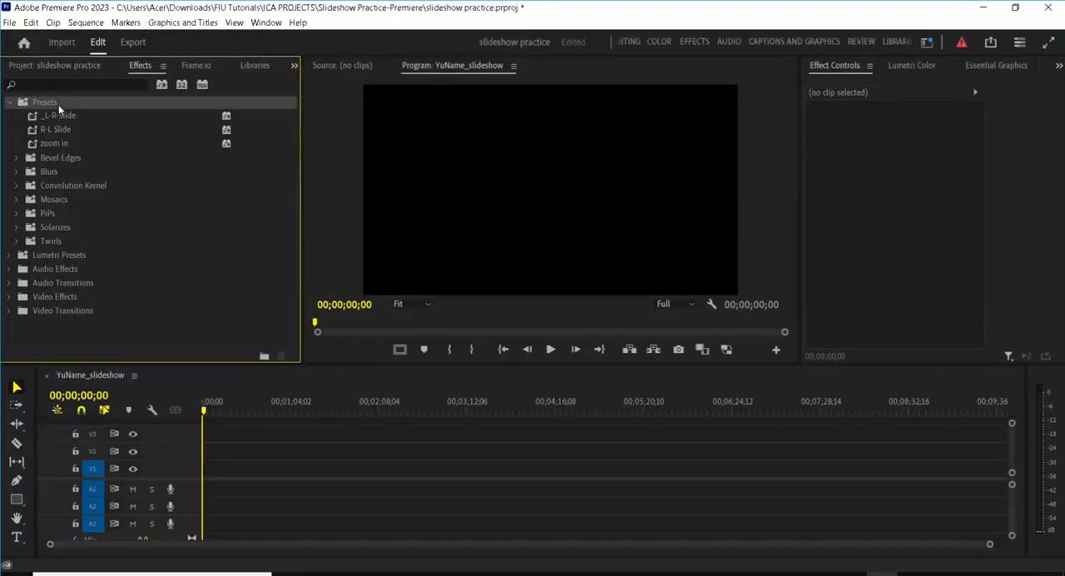
left_click(80, 142)
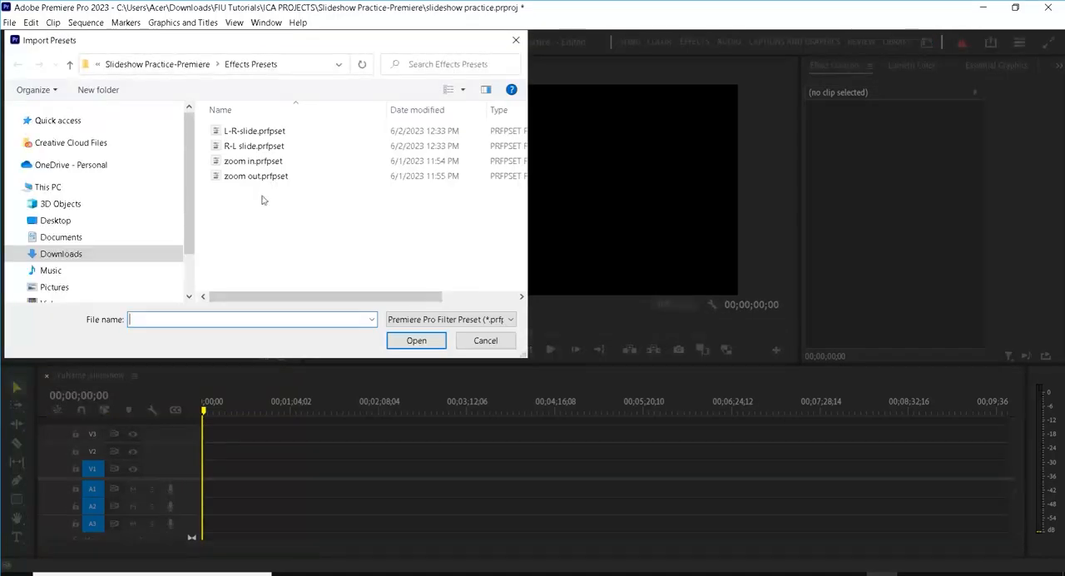
left_click(258, 175)
left_click(419, 340)
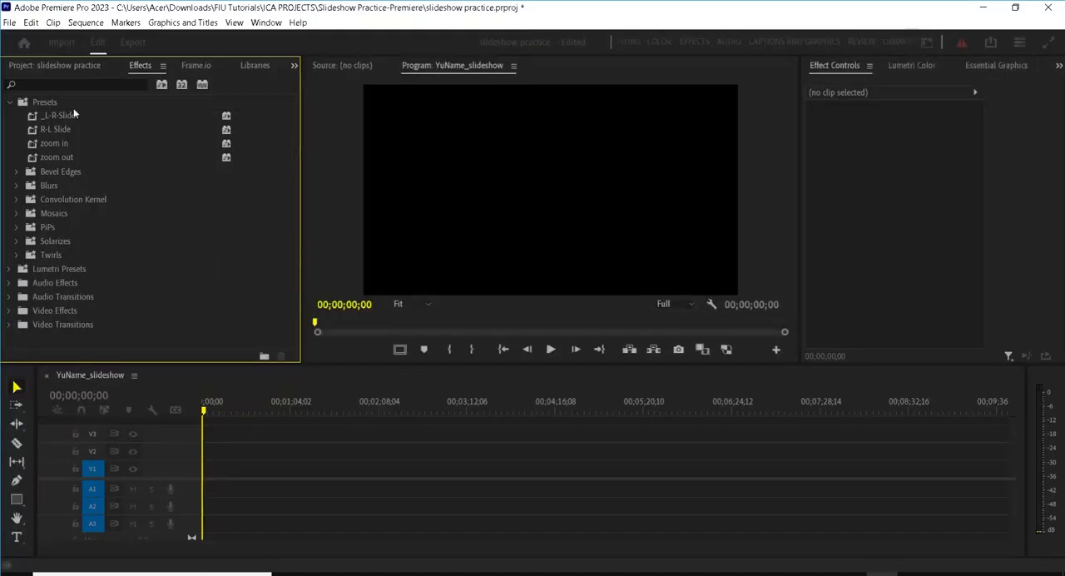
Step: Place all photos from the Orignal Photos 1920x1080 bin, 1-Gateway through 12-panther pride, on track V1 at the sequence start
left_click(50, 66)
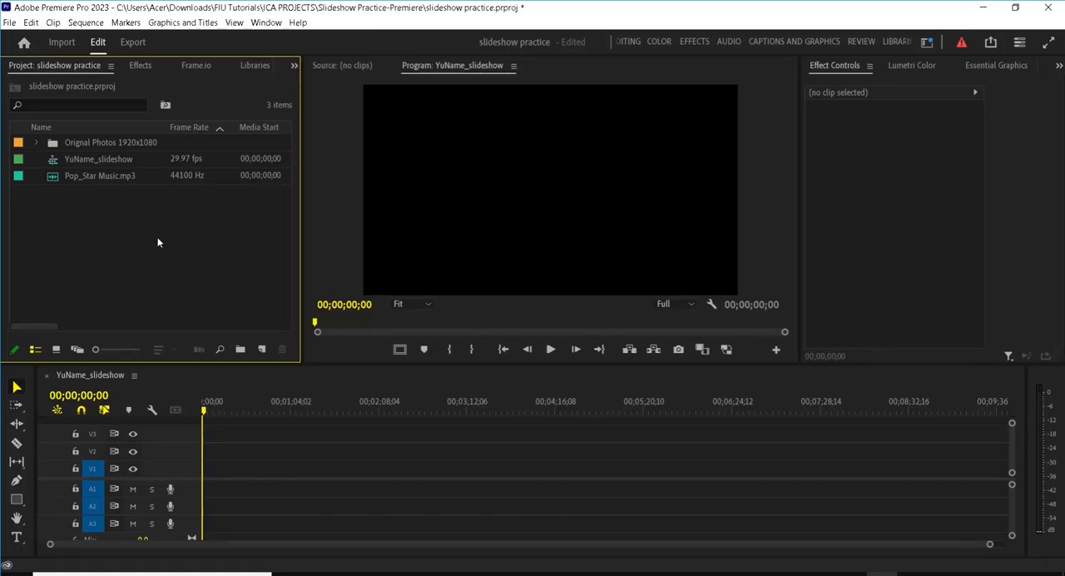
left_click(36, 143)
mouse_move(290, 178)
left_mouse_down()
mouse_move(292, 206)
mouse_move(285, 176)
left_mouse_up()
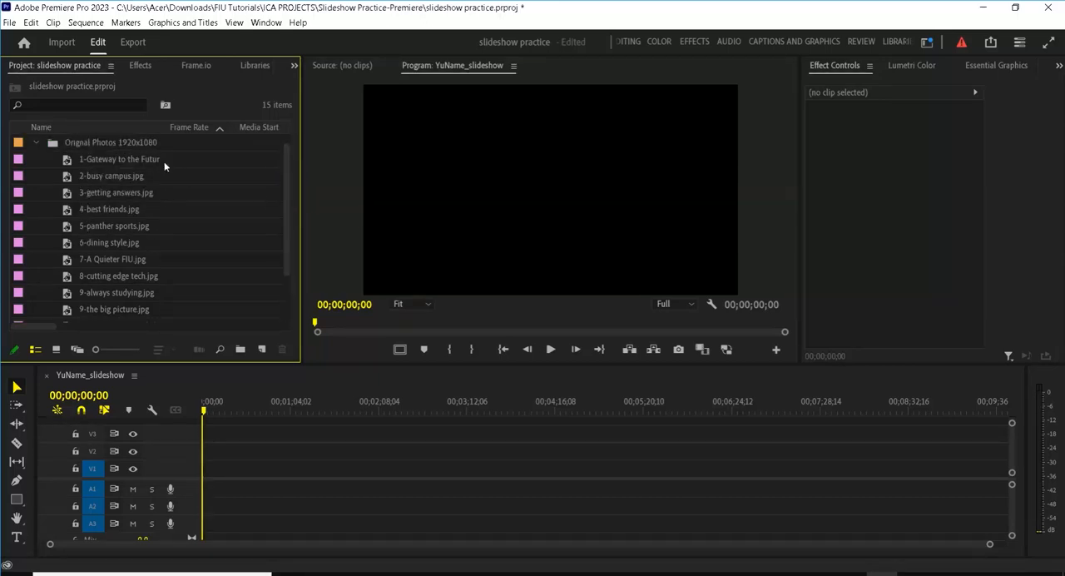
left_click(129, 159)
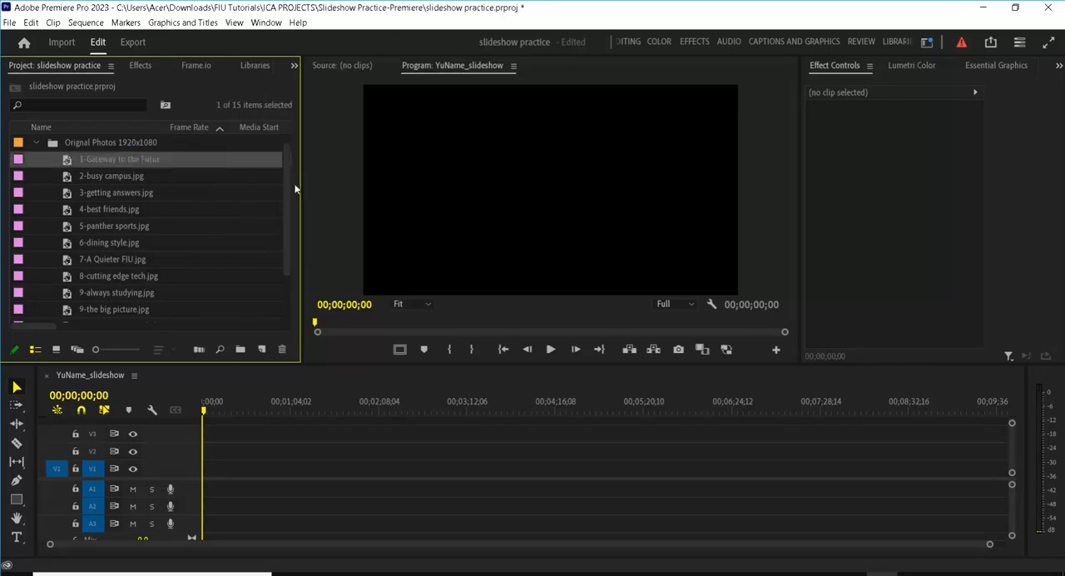
left_click_drag(286, 200, 274, 278)
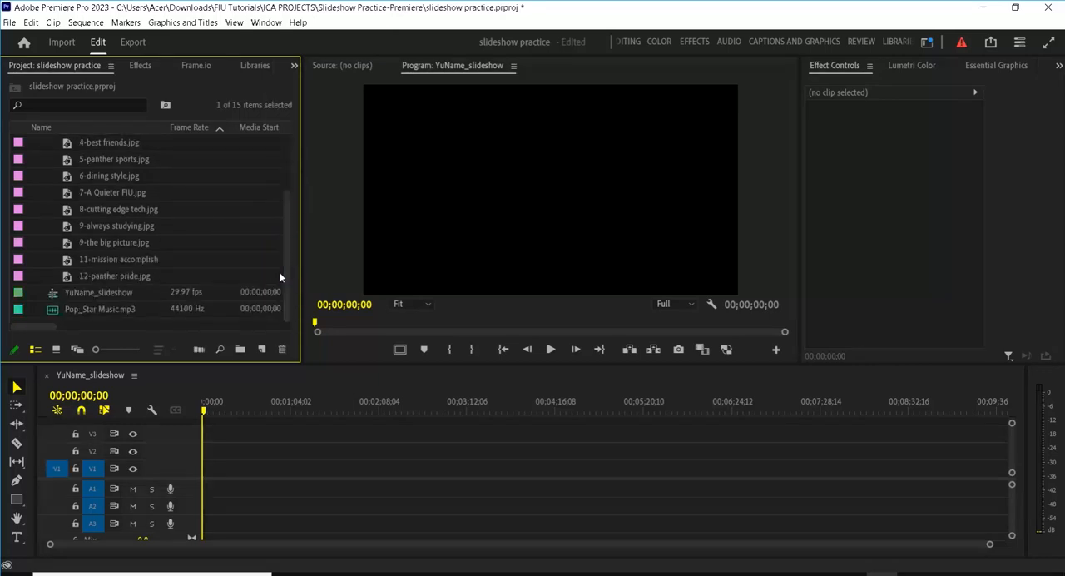
left_click(157, 277, "shift")
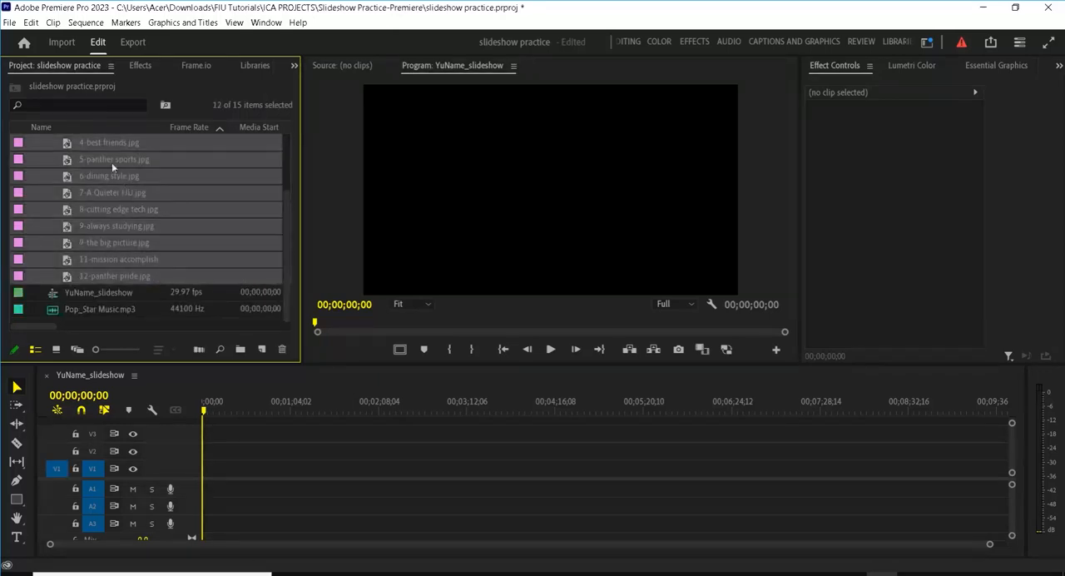
left_click_drag(104, 143, 211, 471)
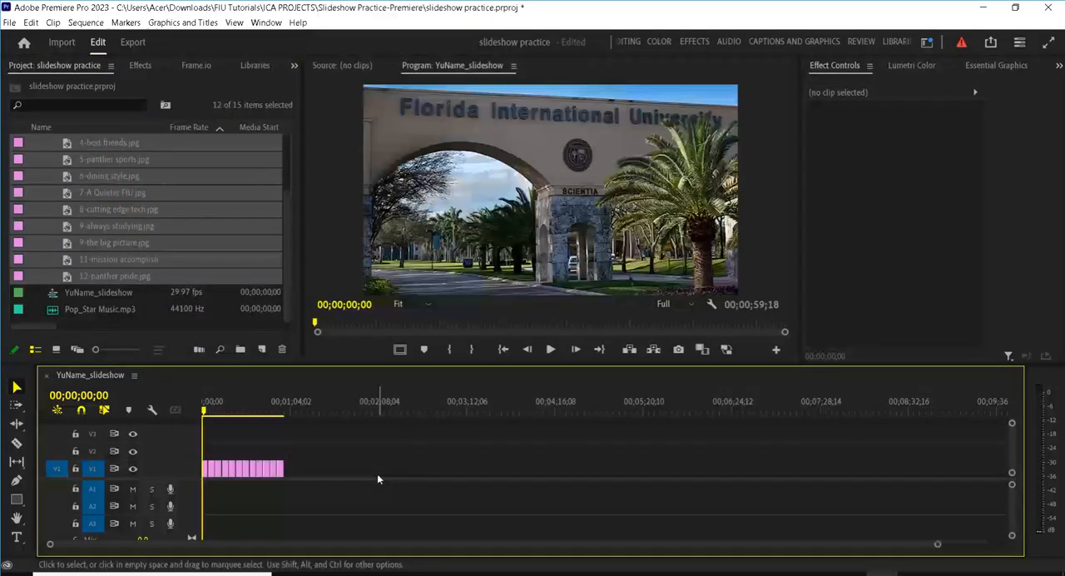
Step: Fit the whole sequence in the timeline and check the file properties of the 1-Gateway to the Future clip
key("backslash")
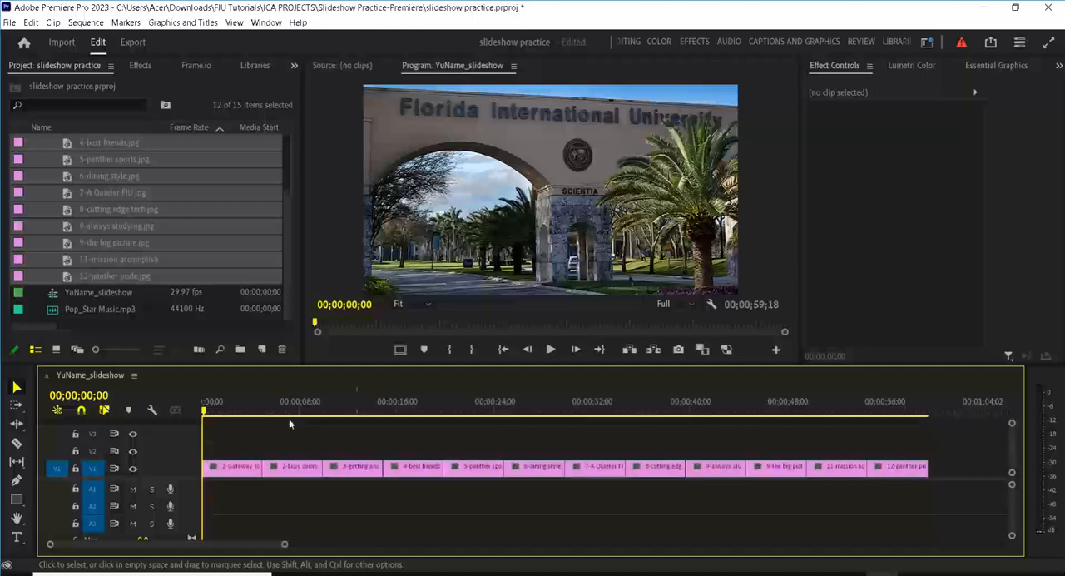
left_click(225, 401)
left_click(232, 468)
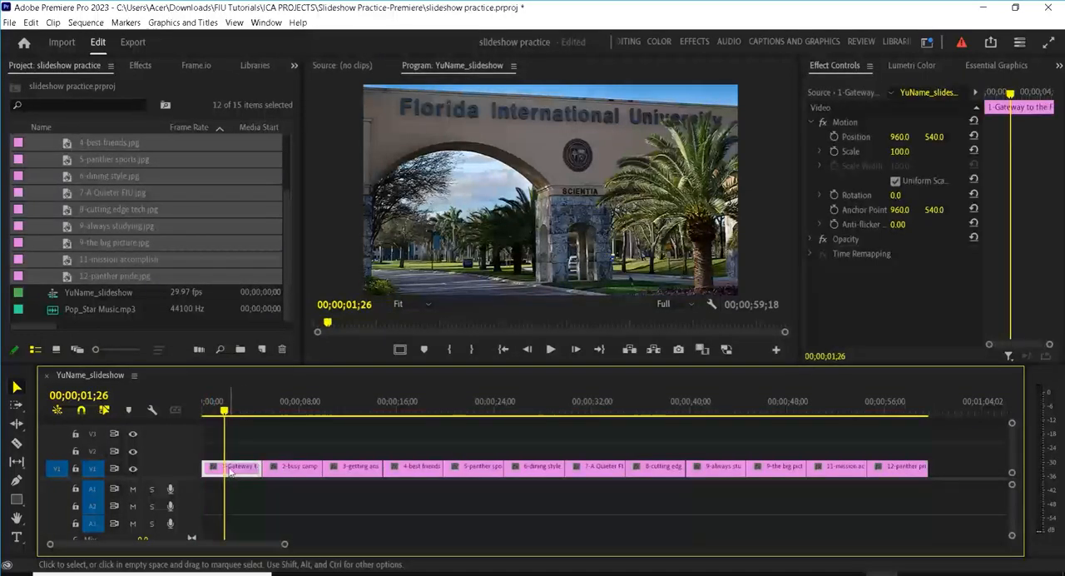
right_click(232, 470)
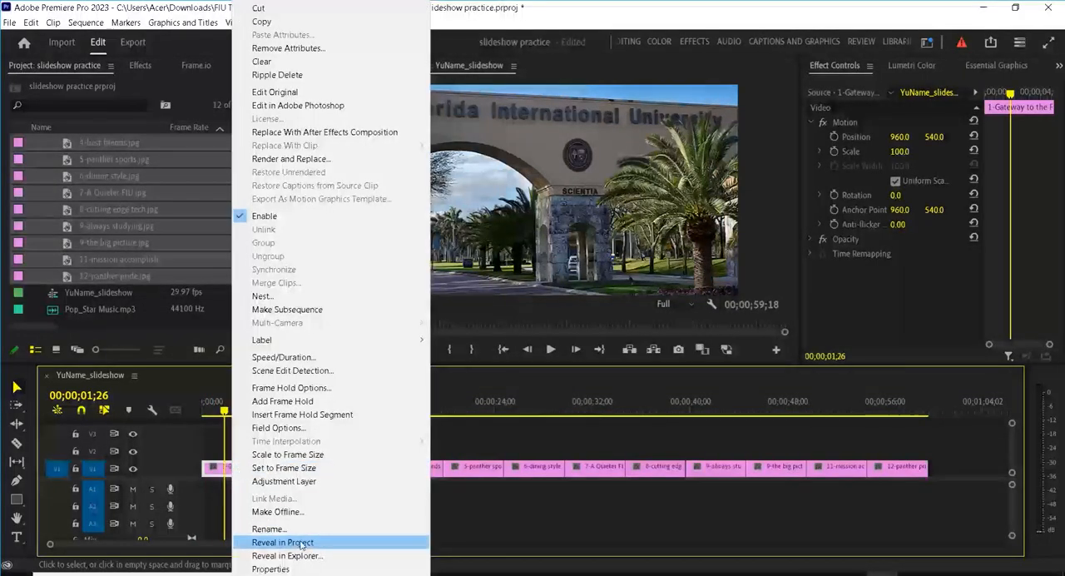
left_click(304, 570)
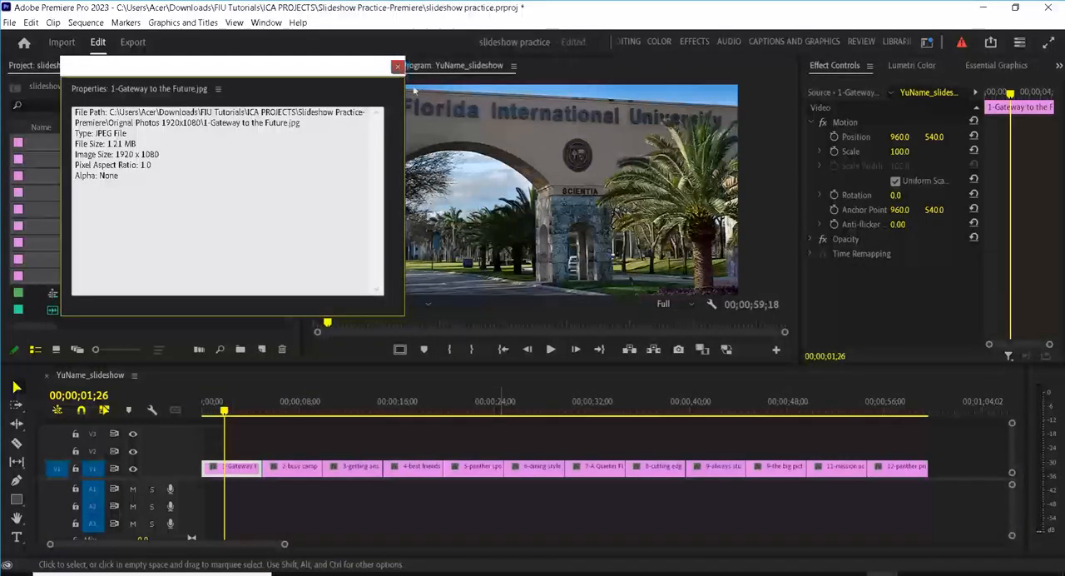
left_click(398, 65)
Step: Check the file properties of the 5-panther sports clip on track V1
left_click(471, 465)
right_click(475, 468)
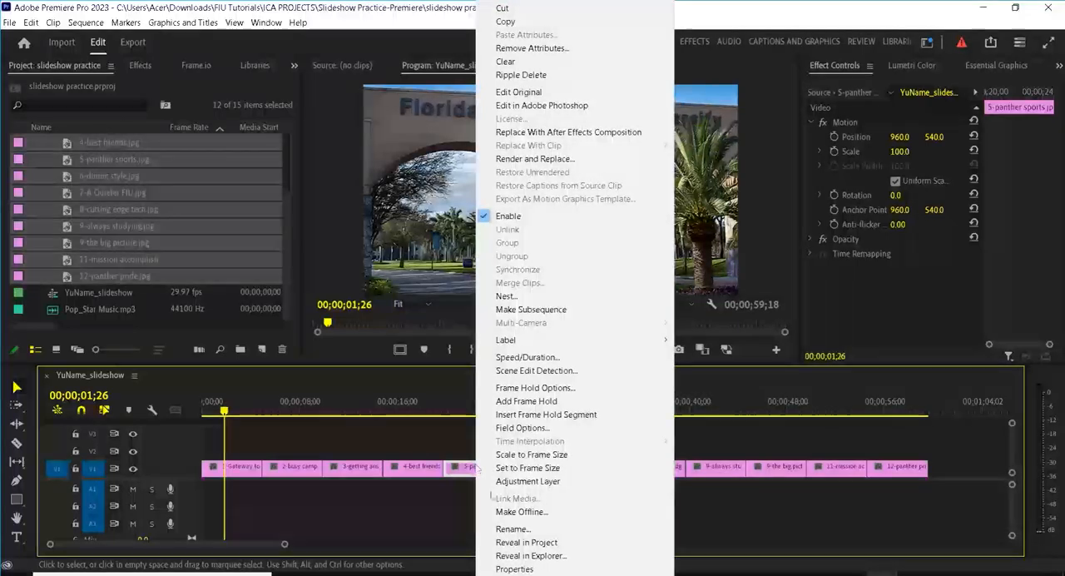
left_click(539, 569)
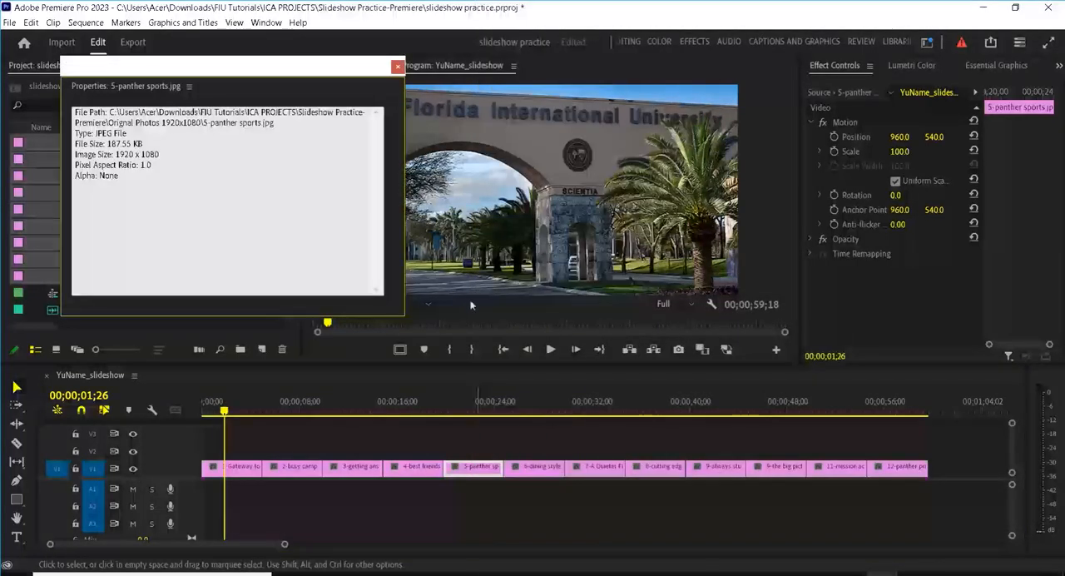
left_click(398, 66)
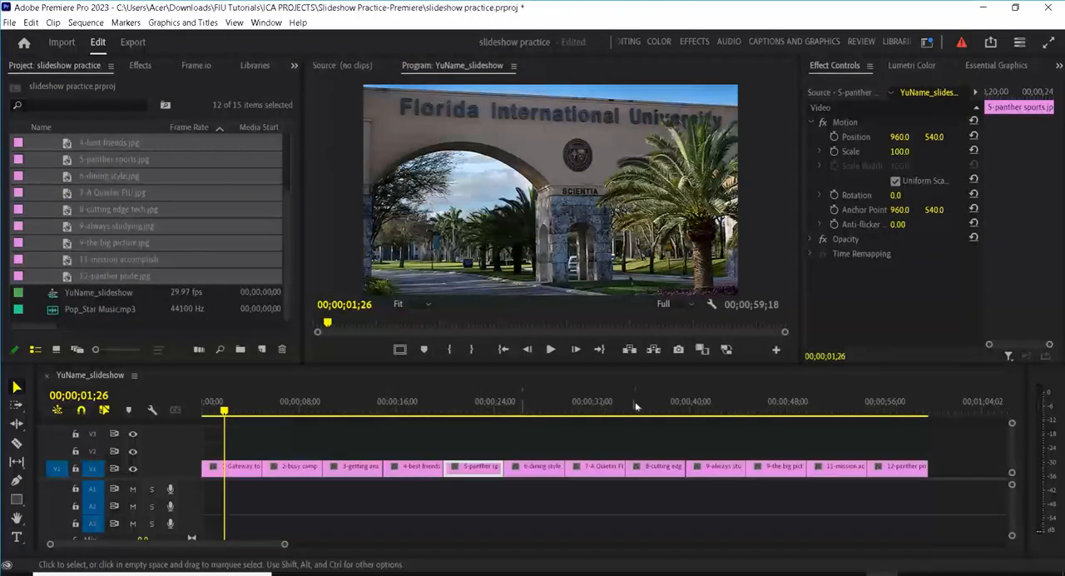
Step: Move the playhead to the end of the last photo clip to check the slideshow's length
left_click_drag(957, 401, 946, 416)
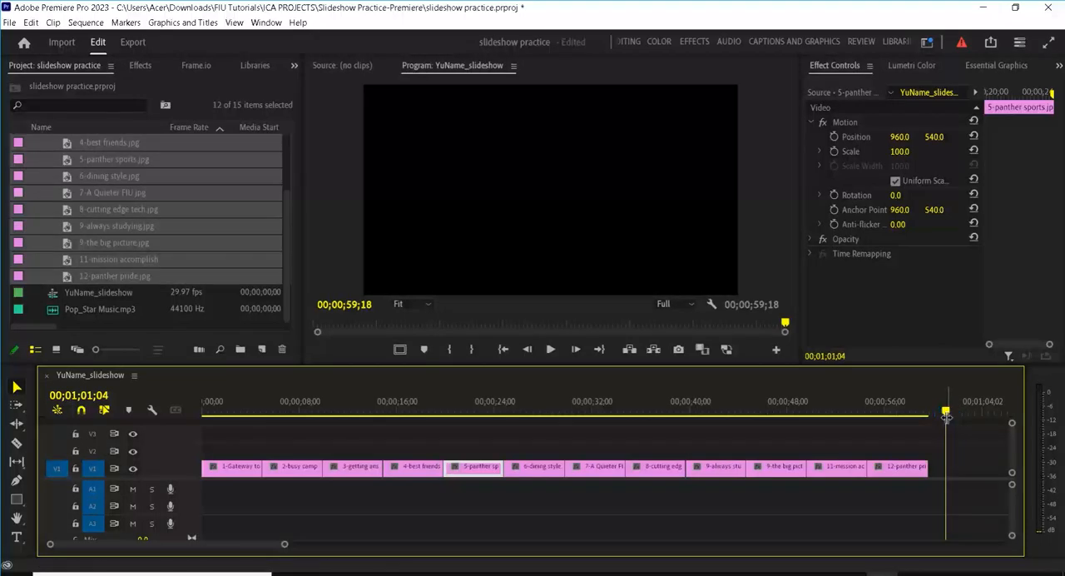
key("Up")
key("p")
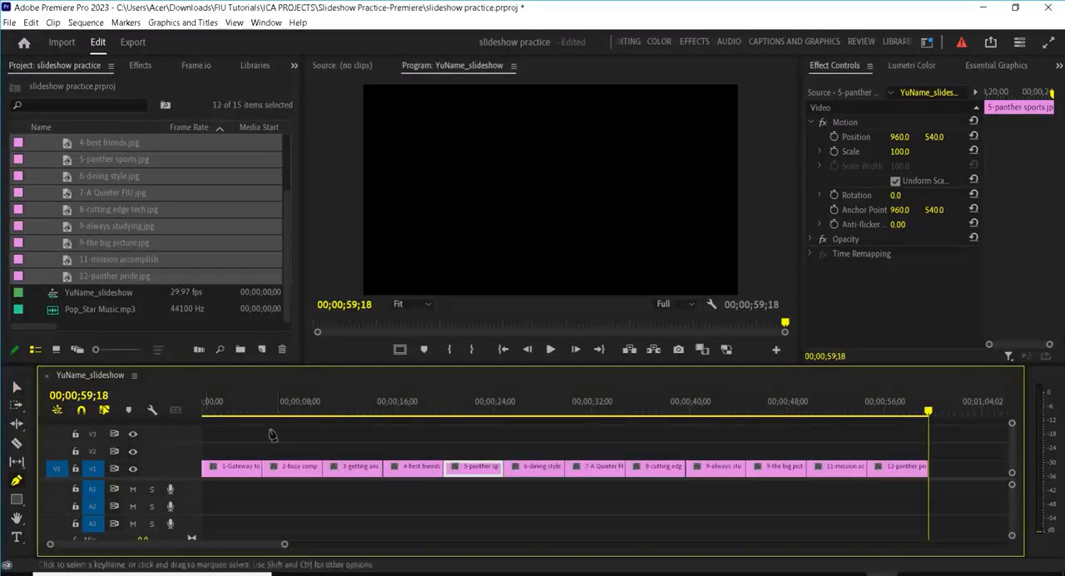
left_click(223, 439)
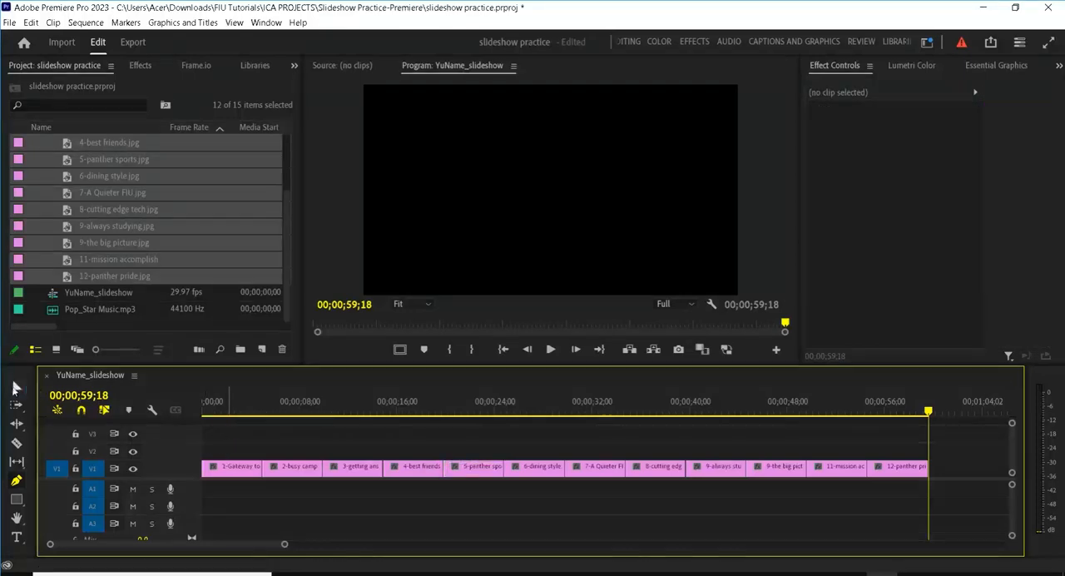
Step: Set the duration of all photo clips on V1 to 5 seconds, with Ripple Edit, Shifting Trailing Clips enabled
left_click(15, 387)
left_click_drag(240, 430, 911, 487)
right_click(614, 466)
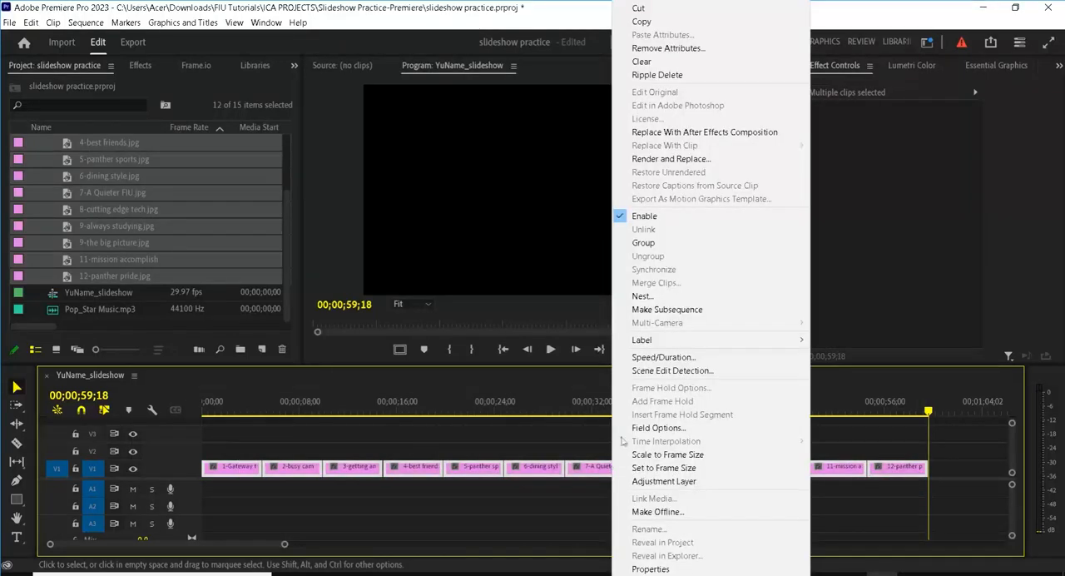
left_click(636, 357)
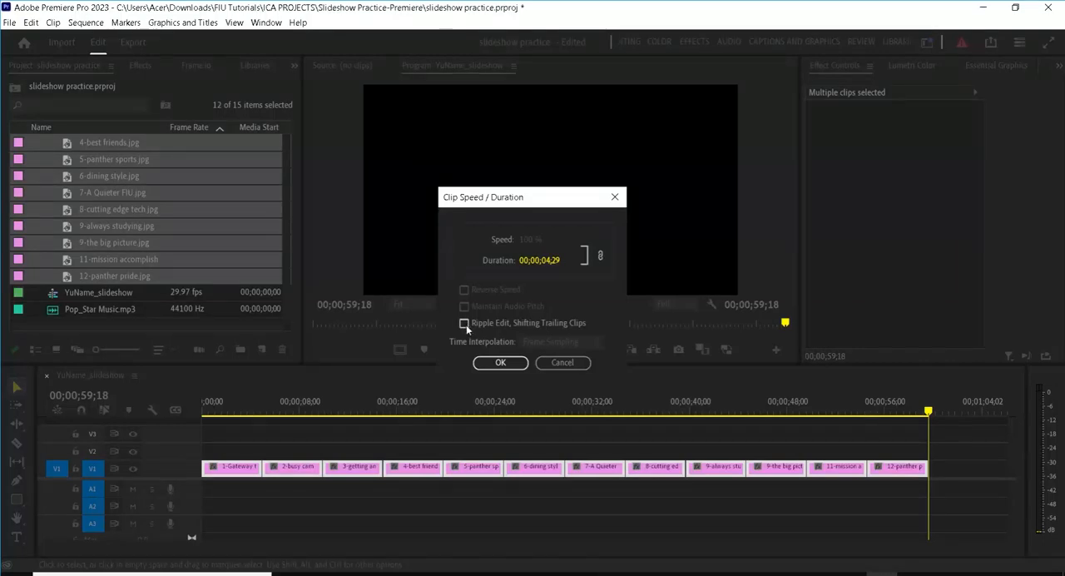
left_click(548, 263)
type("5")
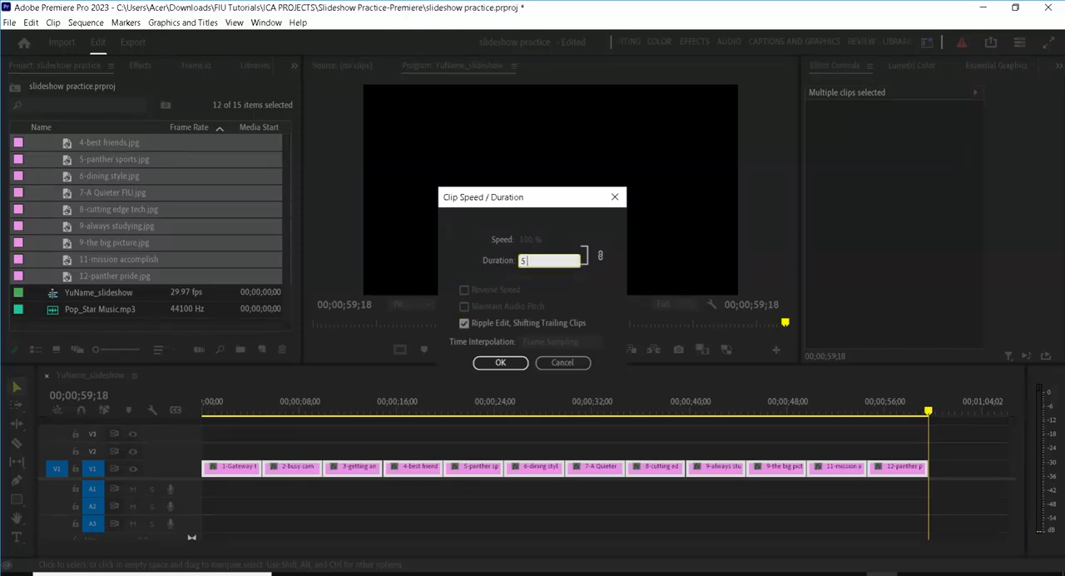
left_click(507, 360)
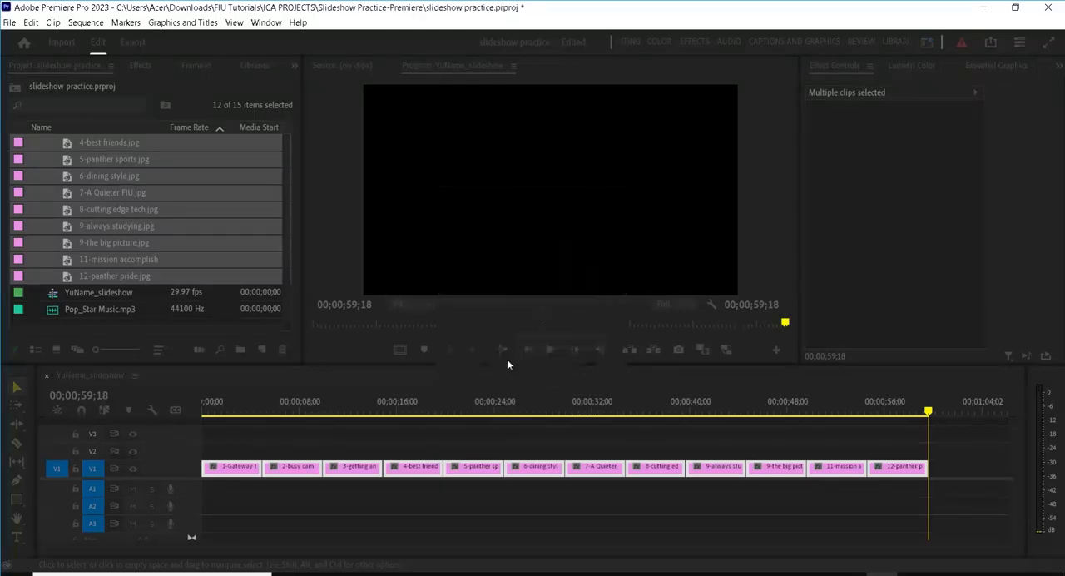
Step: Snap the playhead to the new end of the last clip, save the project and deselect the clips
left_click_drag(930, 406, 956, 410)
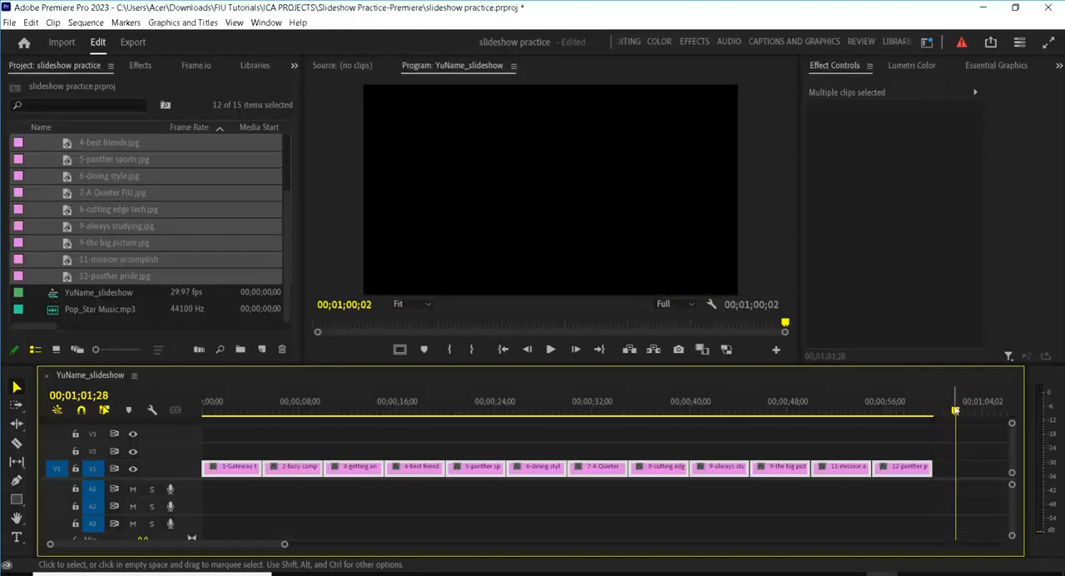
key("Up")
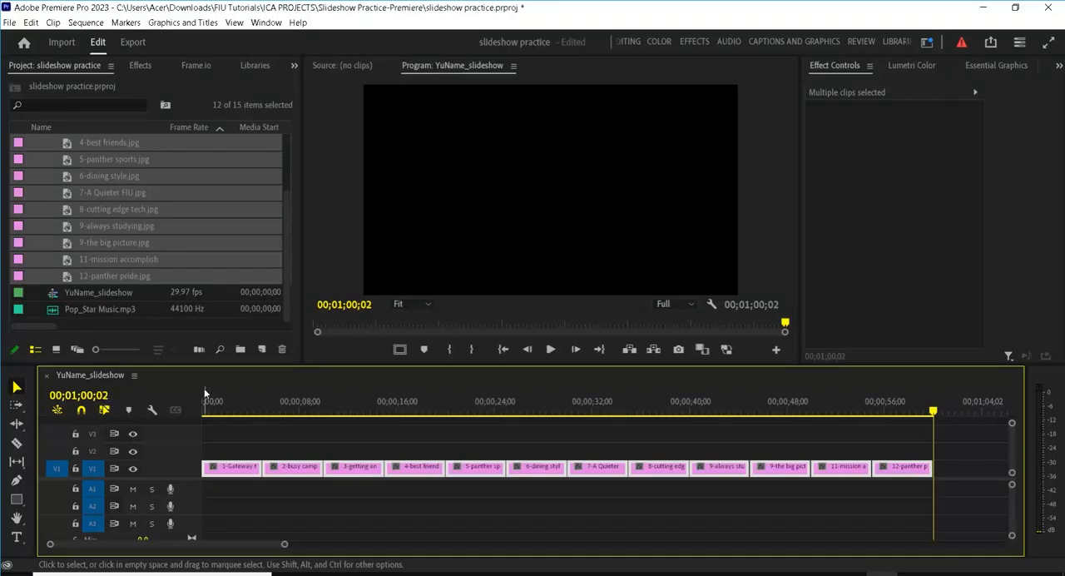
key("ctrl+s")
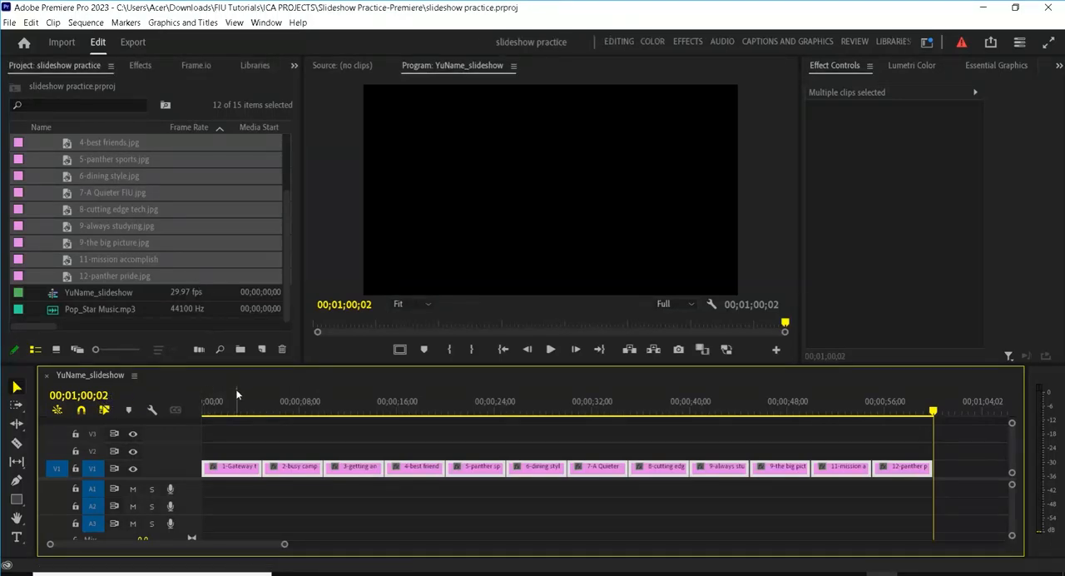
left_click(262, 431)
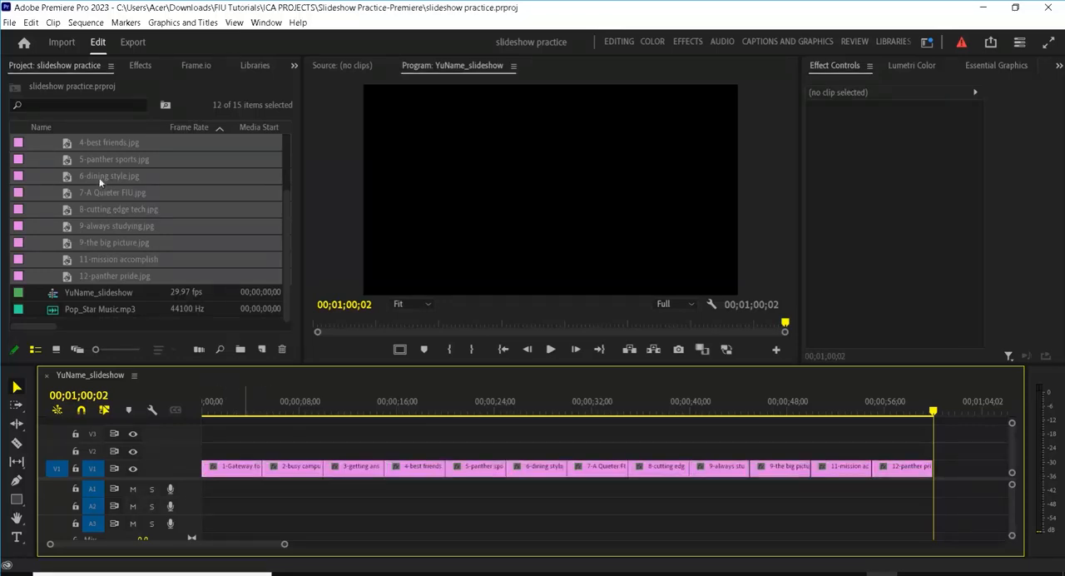
Step: Apply the zoom in preset to every other photo clip on V1, starting with 1-Gateway and ending with 11-mission accomplish
left_click(140, 66)
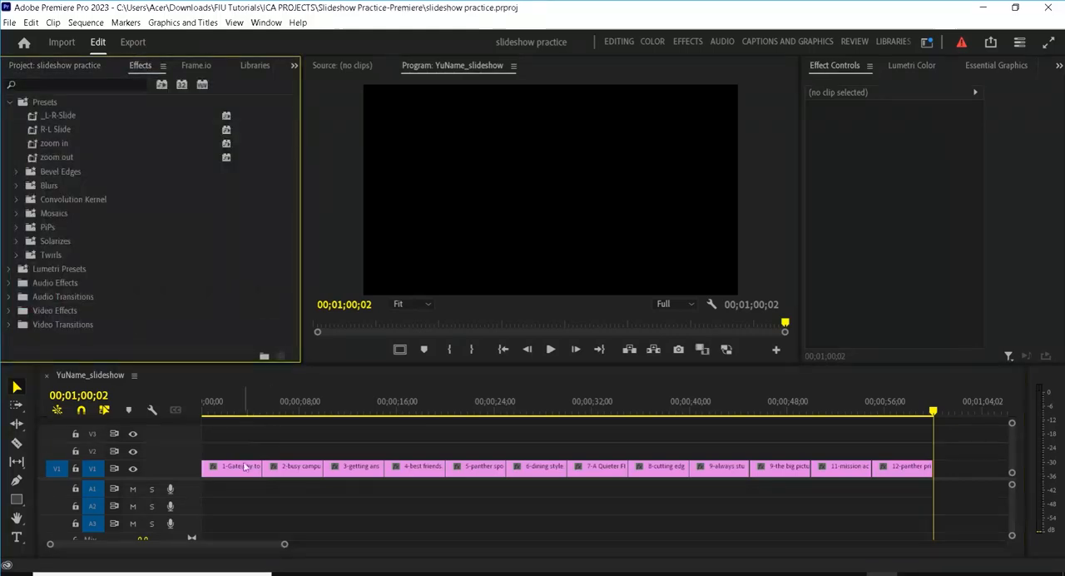
left_click(236, 468)
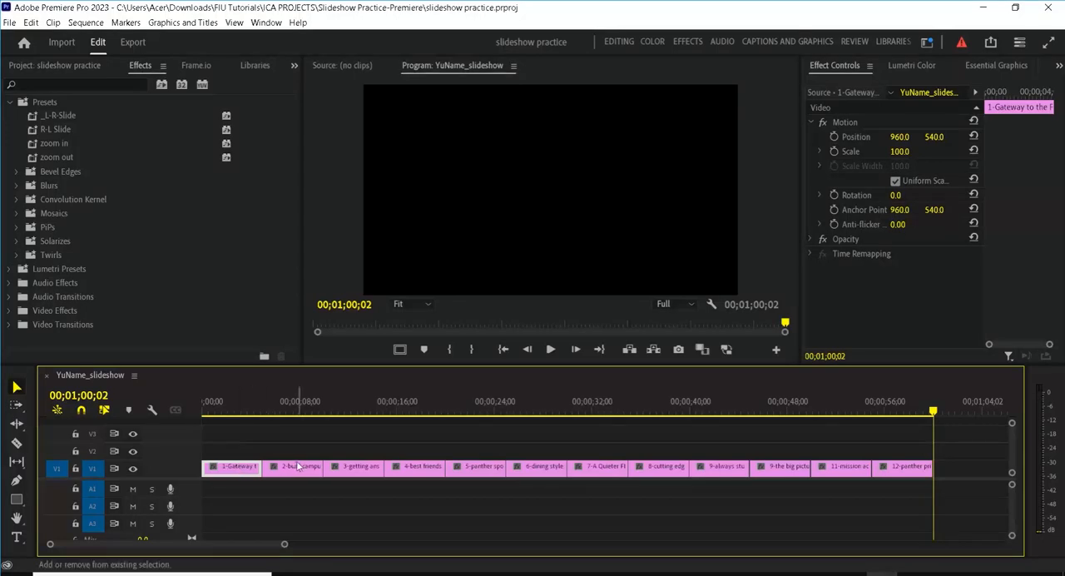
left_click(346, 468, "shift")
left_click(460, 468, "shift")
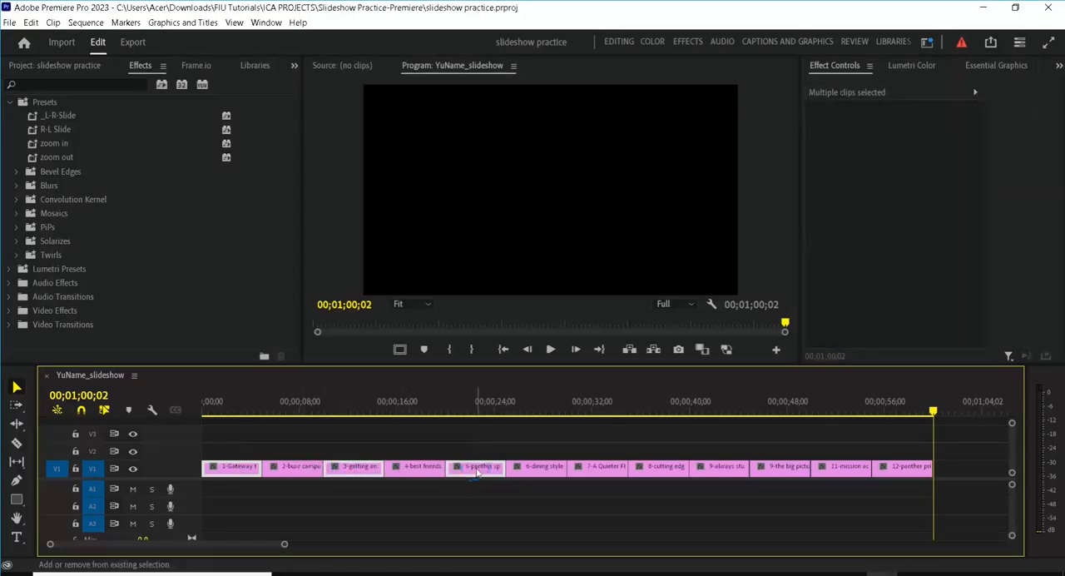
left_click(601, 473, "shift")
left_click(720, 469, "shift")
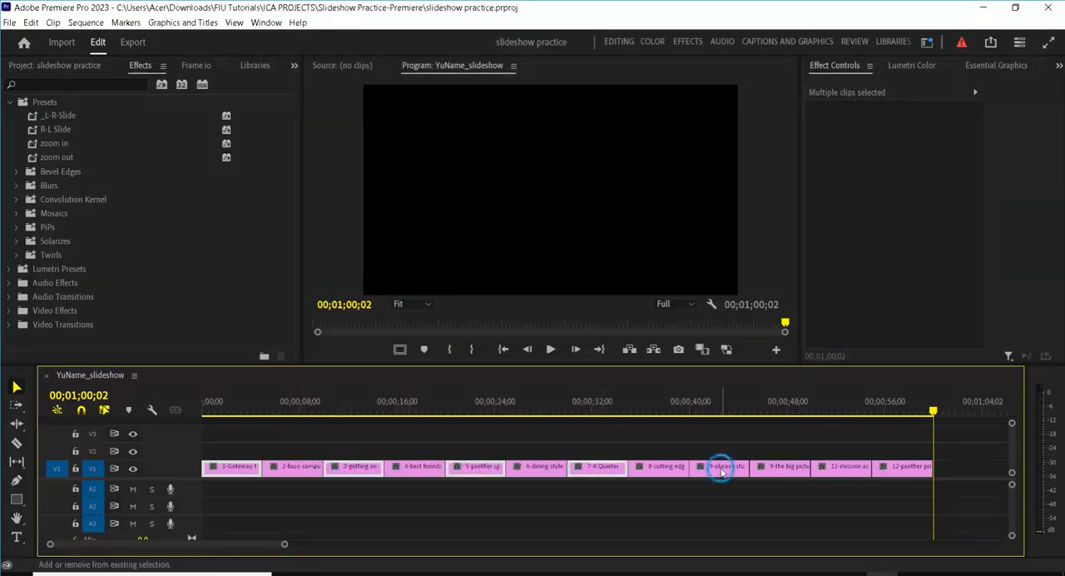
left_click(832, 467, "shift")
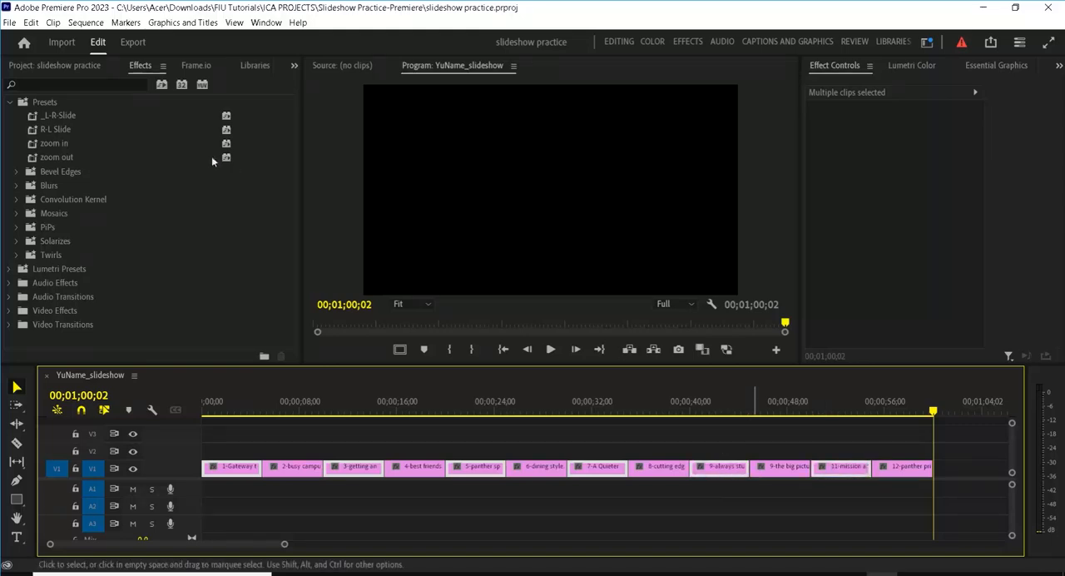
left_click_drag(55, 143, 233, 468)
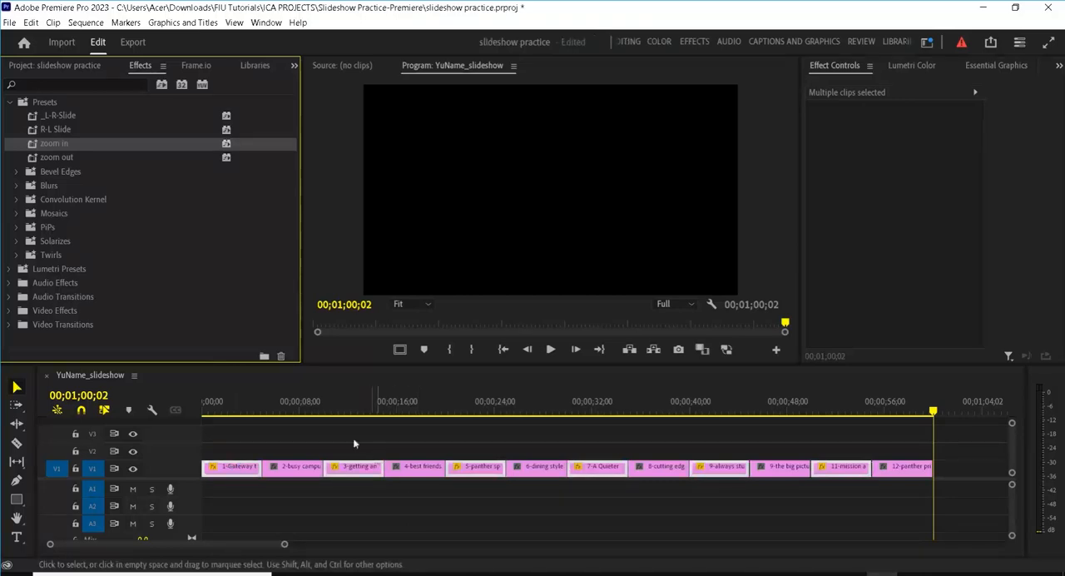
left_click(331, 433)
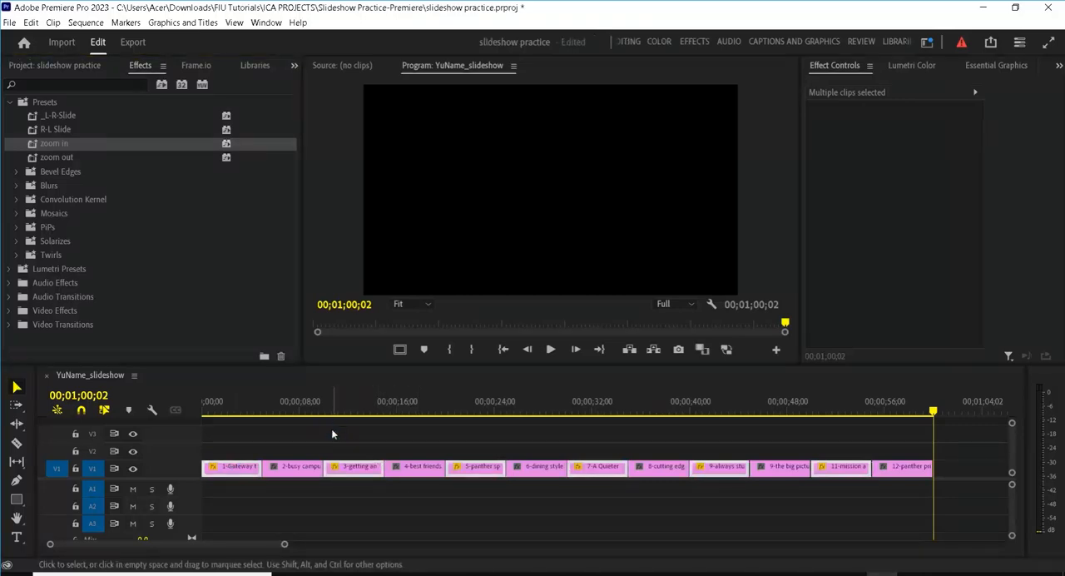
Step: Apply the zoom out preset to the remaining alternate photo clips, from 2-busy campus through 12-panther pride
left_click(292, 476)
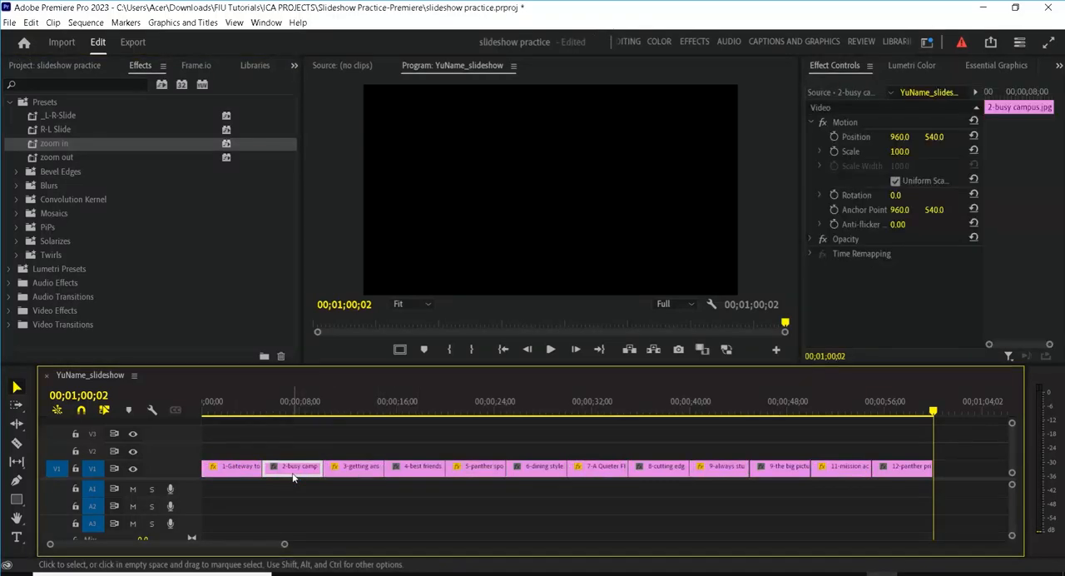
left_click(413, 472, "shift")
left_click(540, 473, "shift")
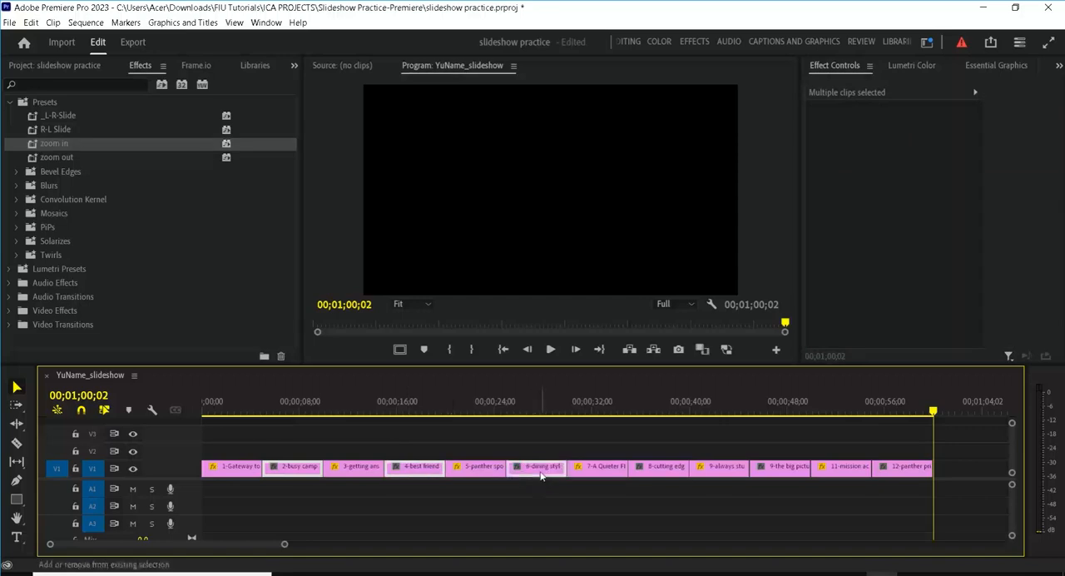
left_click(674, 471, "shift")
left_click(788, 471, "shift")
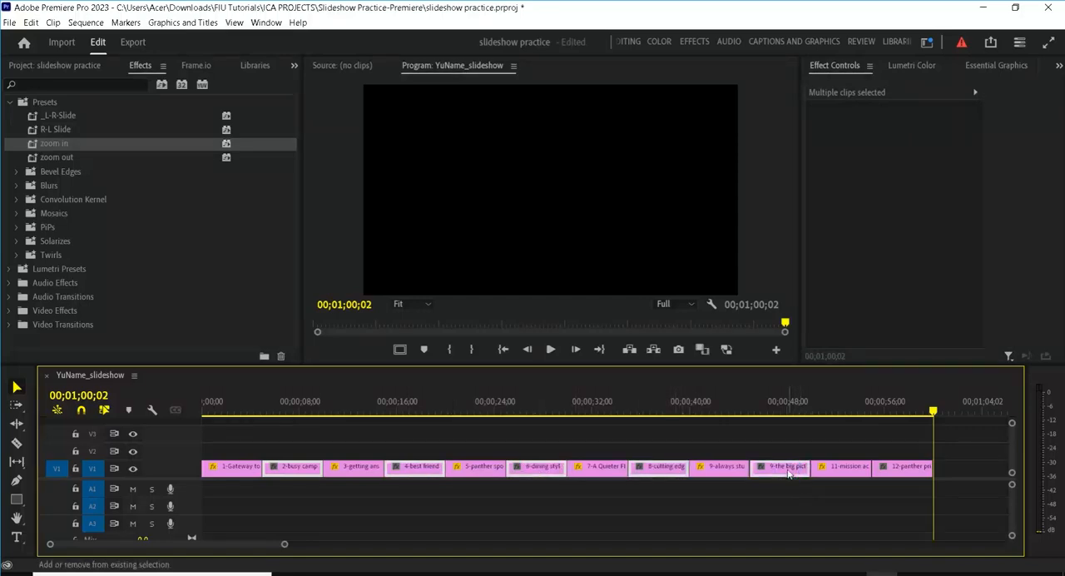
left_click(898, 471, "shift")
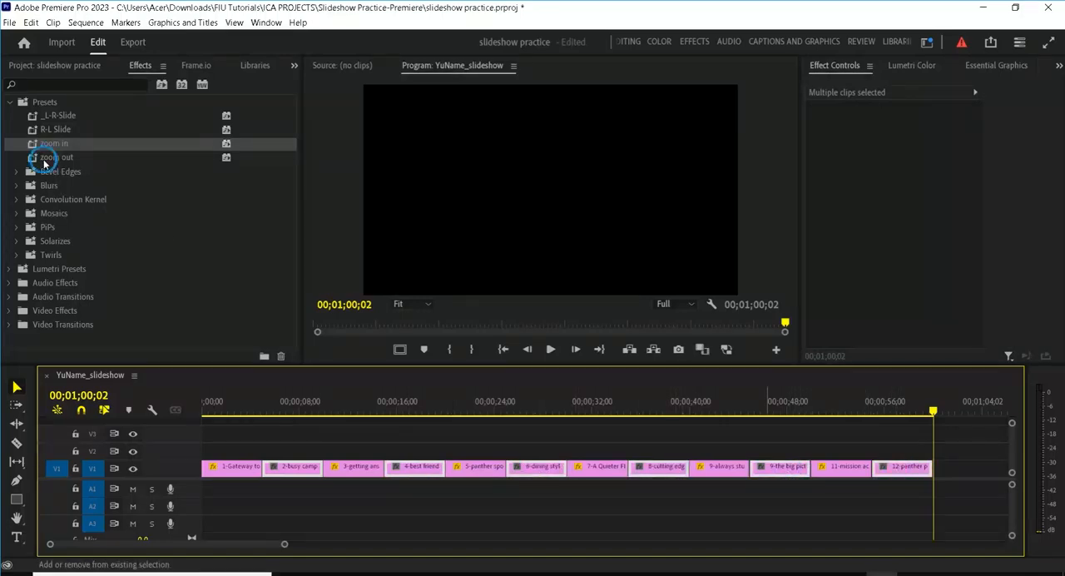
left_click_drag(44, 163, 296, 472)
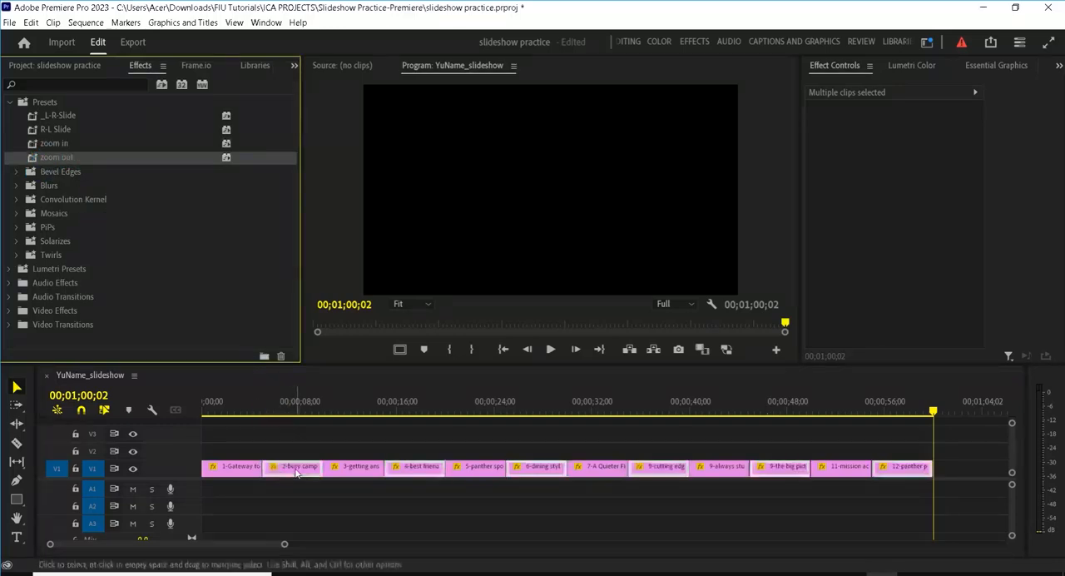
left_click(302, 502)
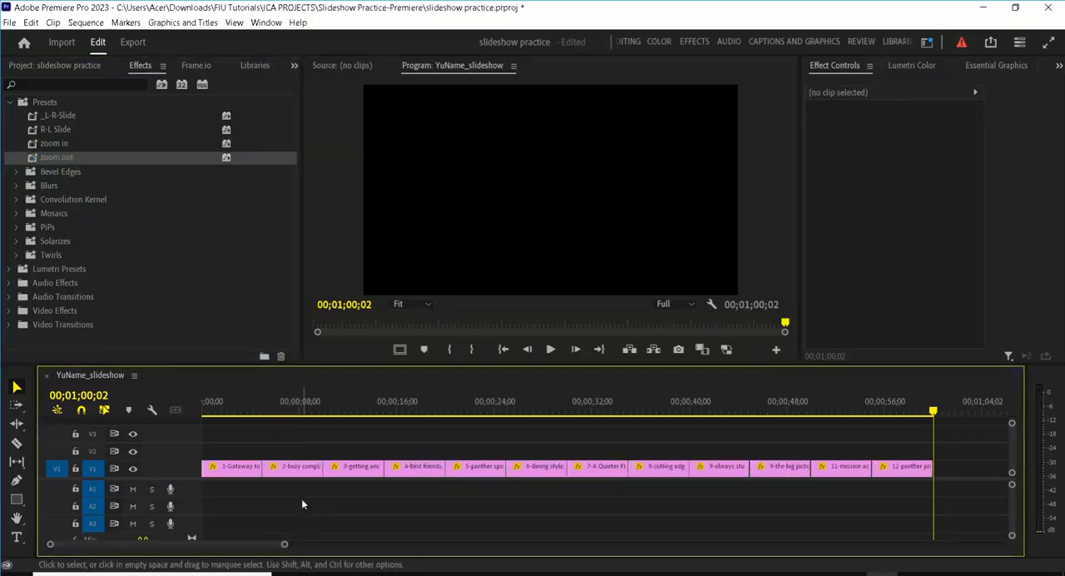
Step: Save the project and lock video track V1
key("ctrl+s")
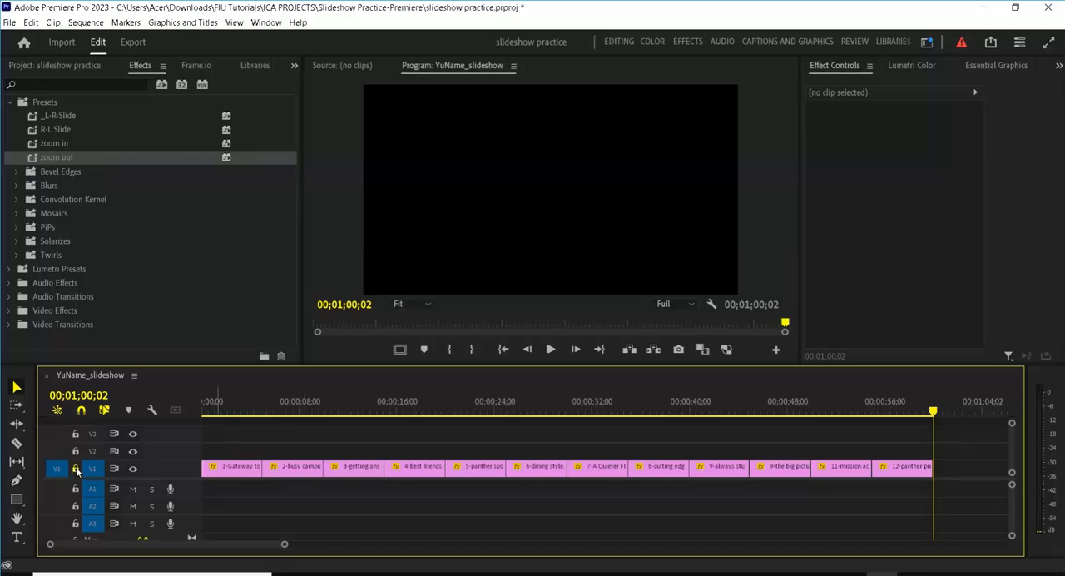
left_click(75, 469)
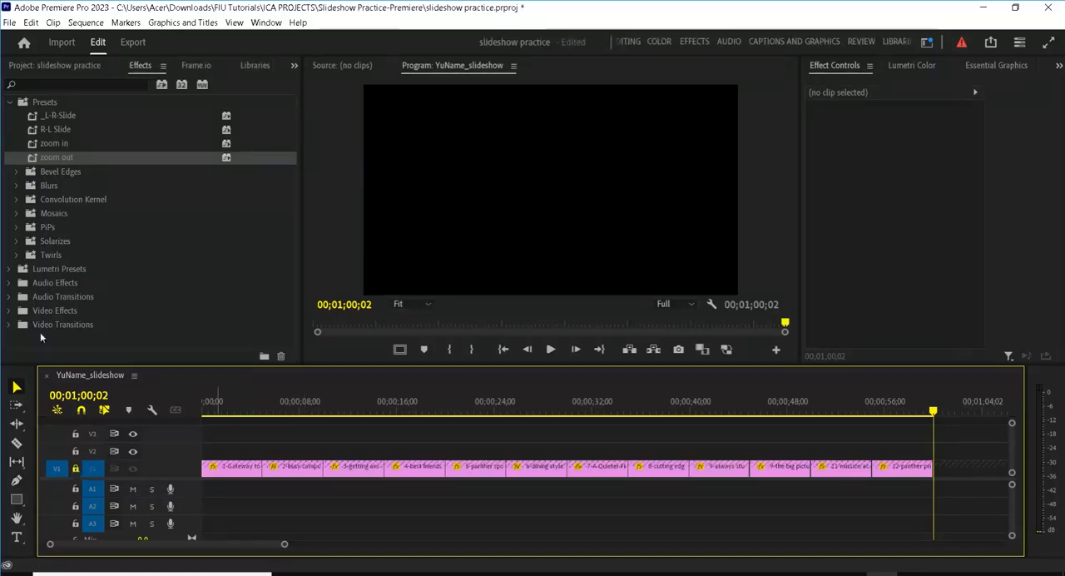
Step: List the photo files in the project's Orignal Photos 1920x1080 bin and move the V1 source patch to track V2
left_click(54, 70)
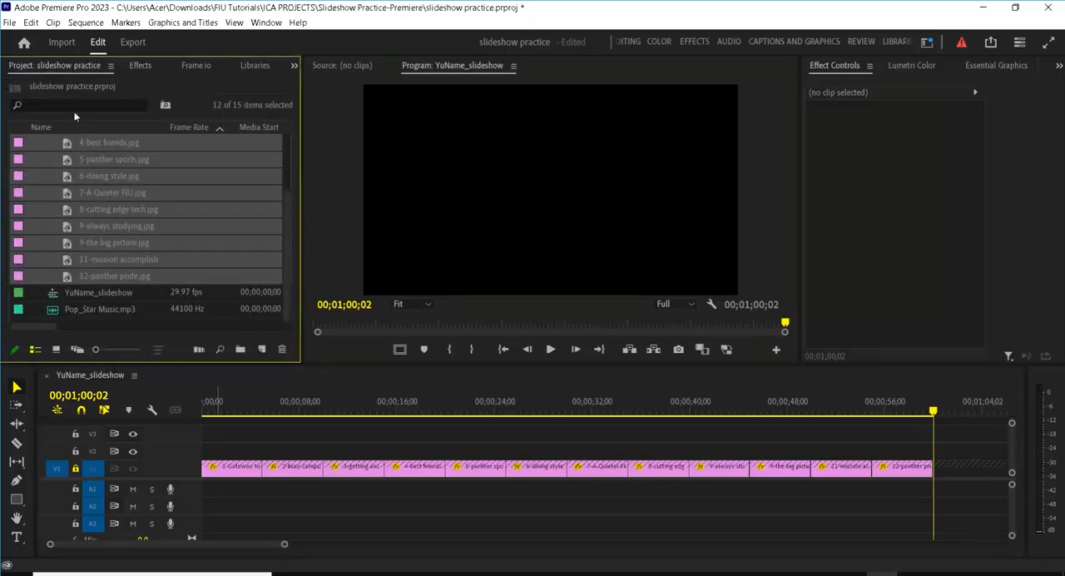
left_click_drag(285, 220, 285, 147)
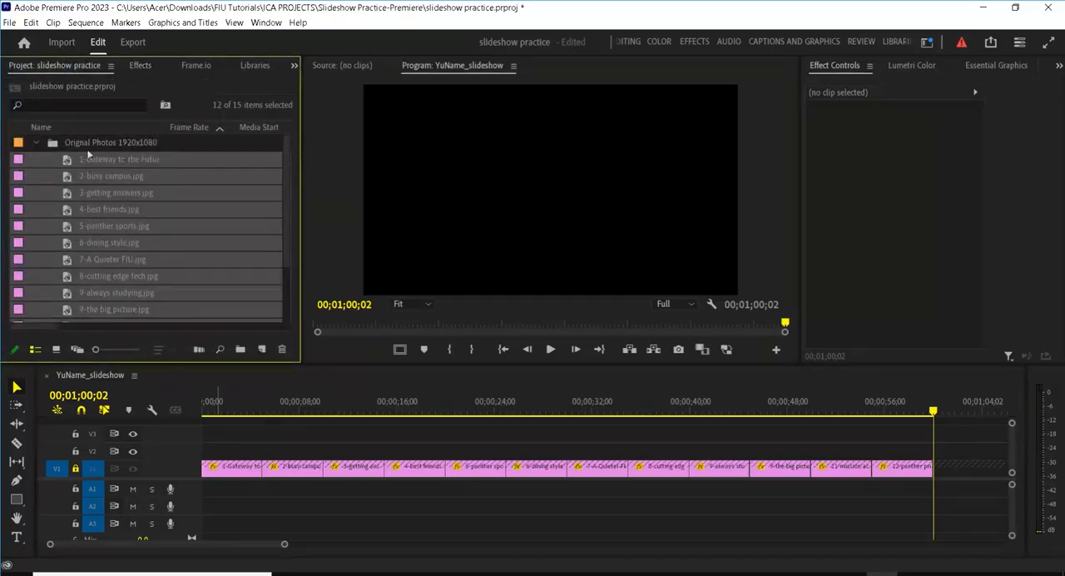
left_click(37, 142)
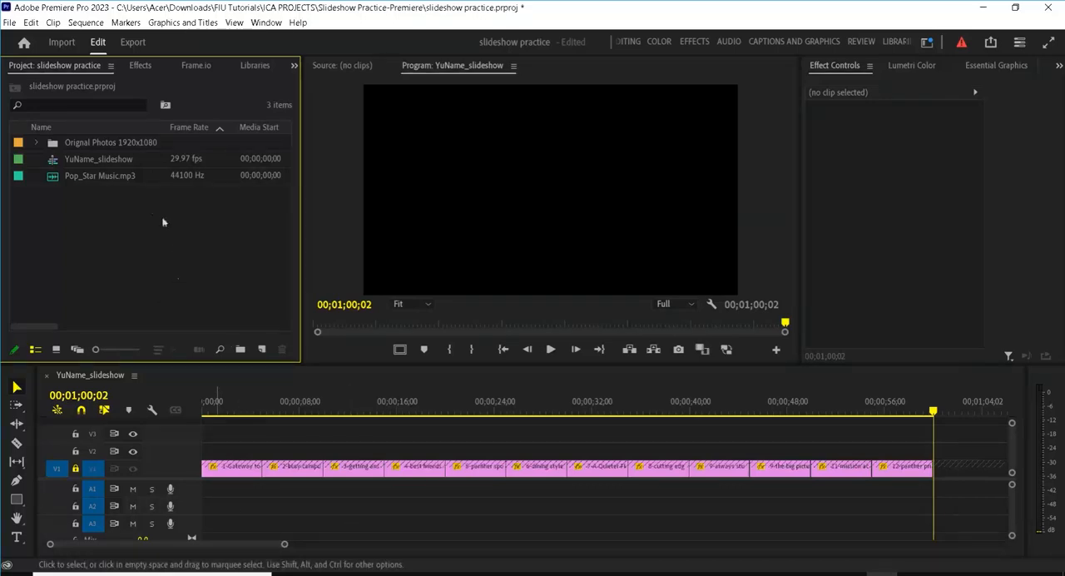
left_click(36, 142)
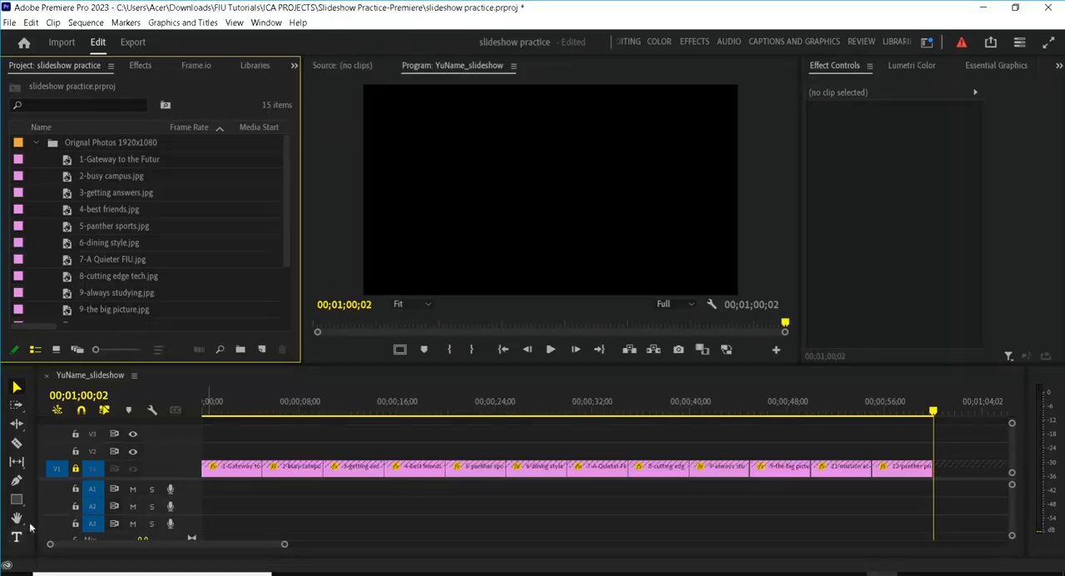
left_click(58, 454)
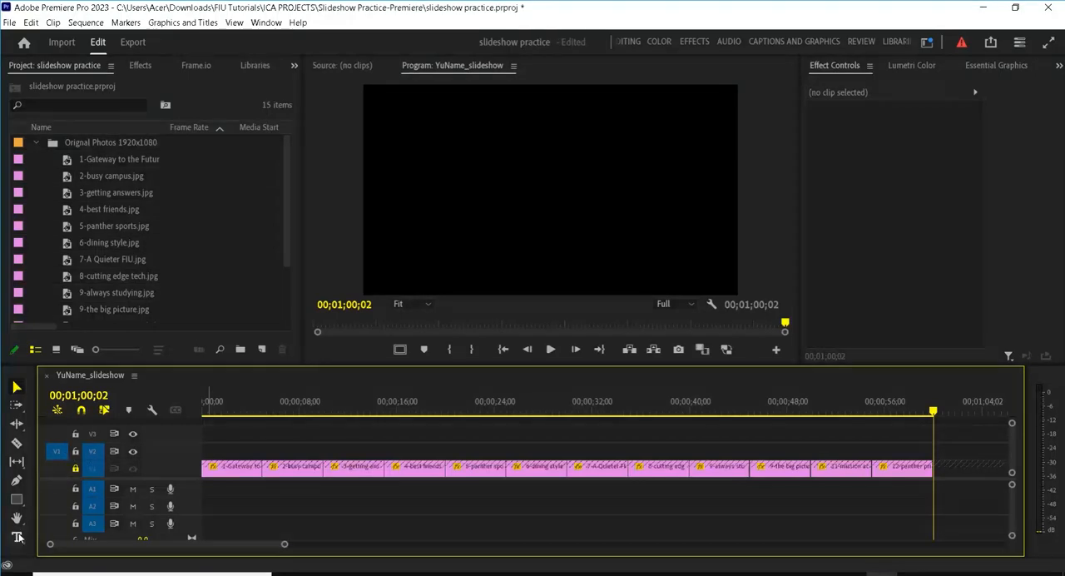
Step: Place the playhead at 00;00;01;18 over the first photo and turn on safe margins in the program monitor
left_click(221, 406)
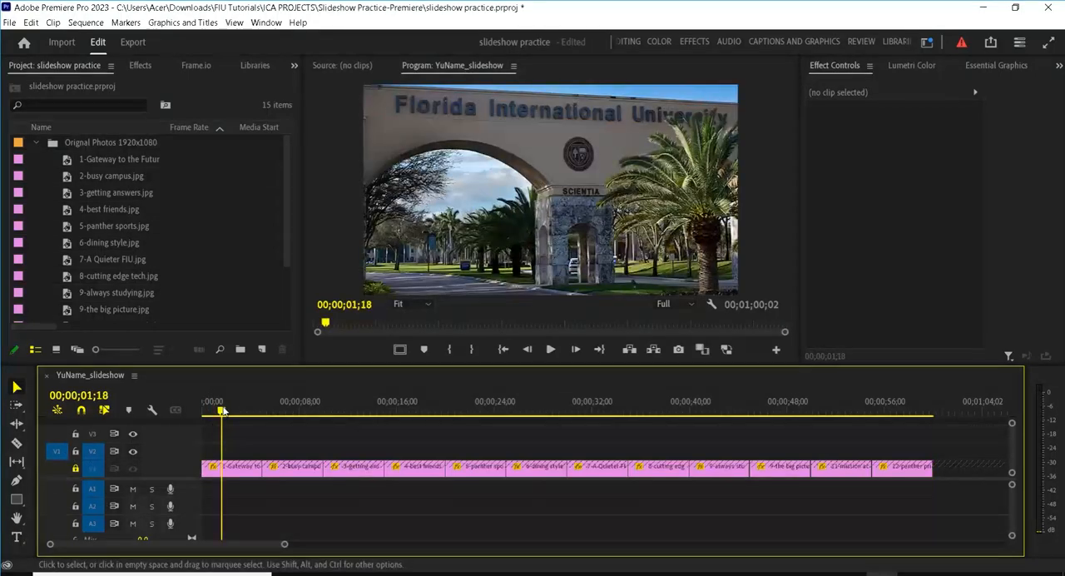
left_click(17, 538)
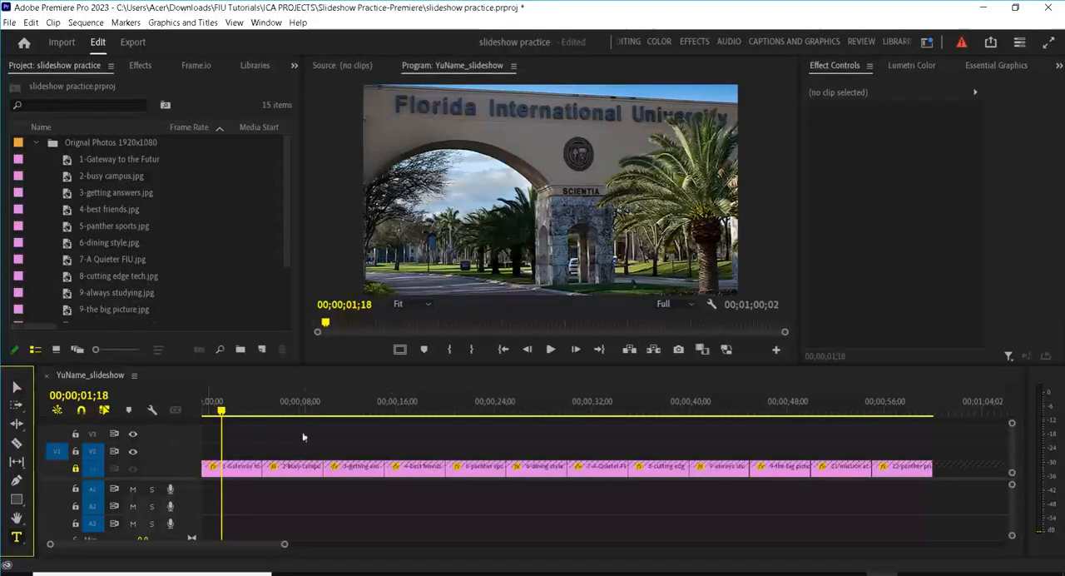
left_click(399, 349)
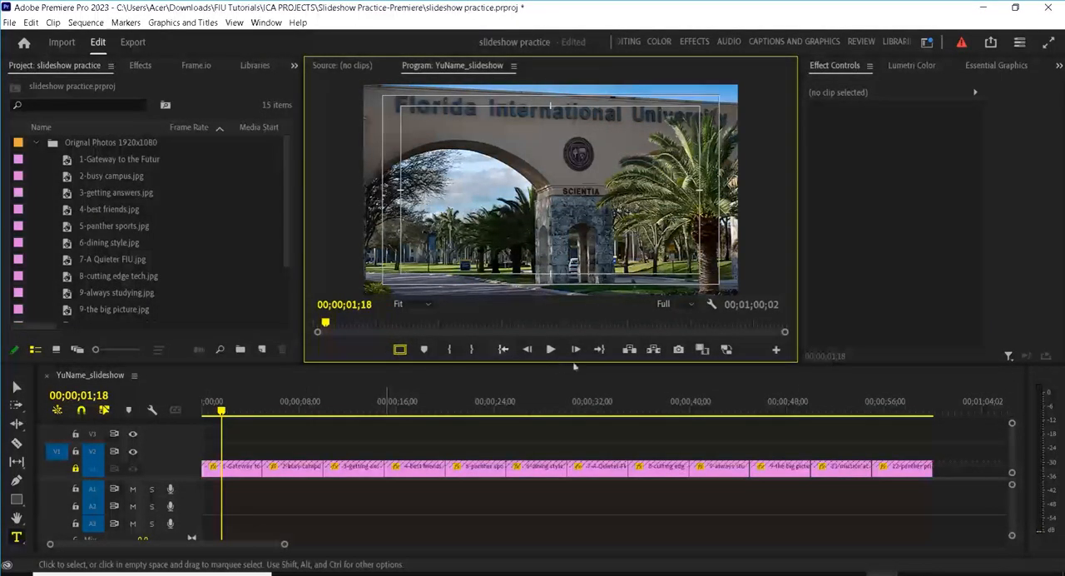
left_click(775, 353)
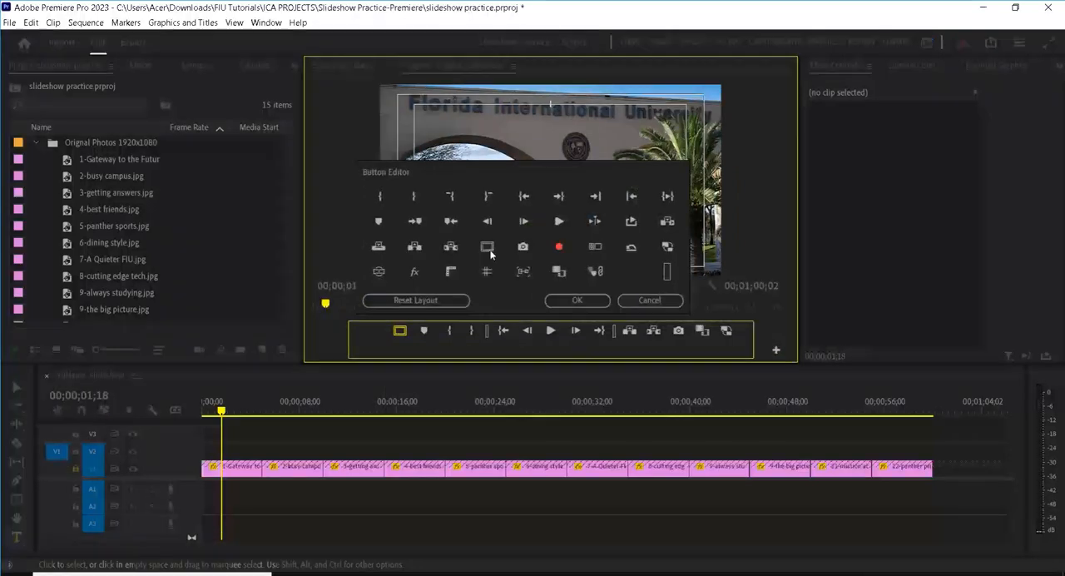
left_click(577, 300)
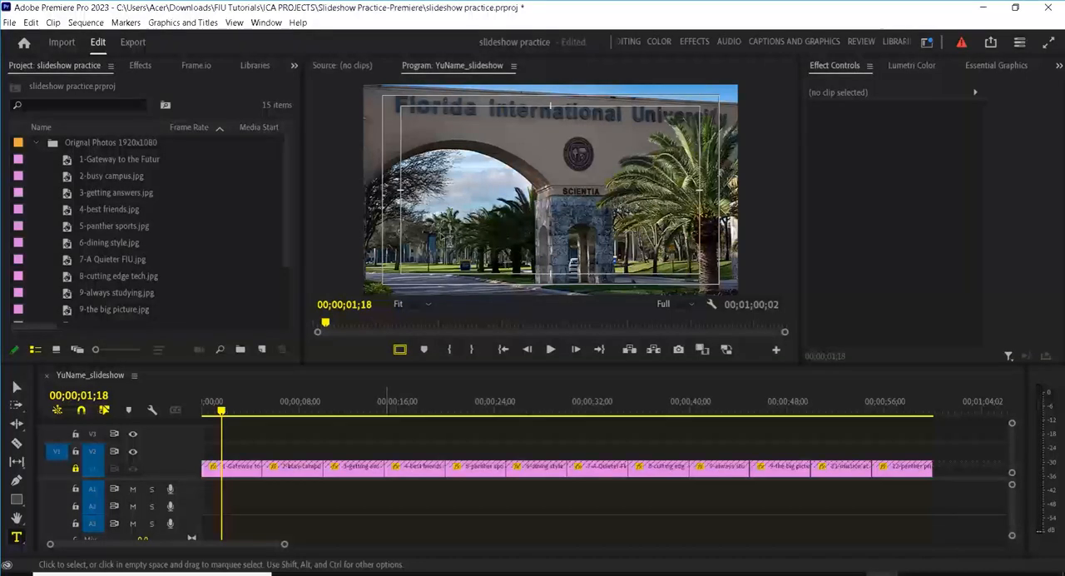
Step: Add the title "Gateway to the Future" over the first photo and extend its V2 clip across the whole slideshow
left_click(439, 219)
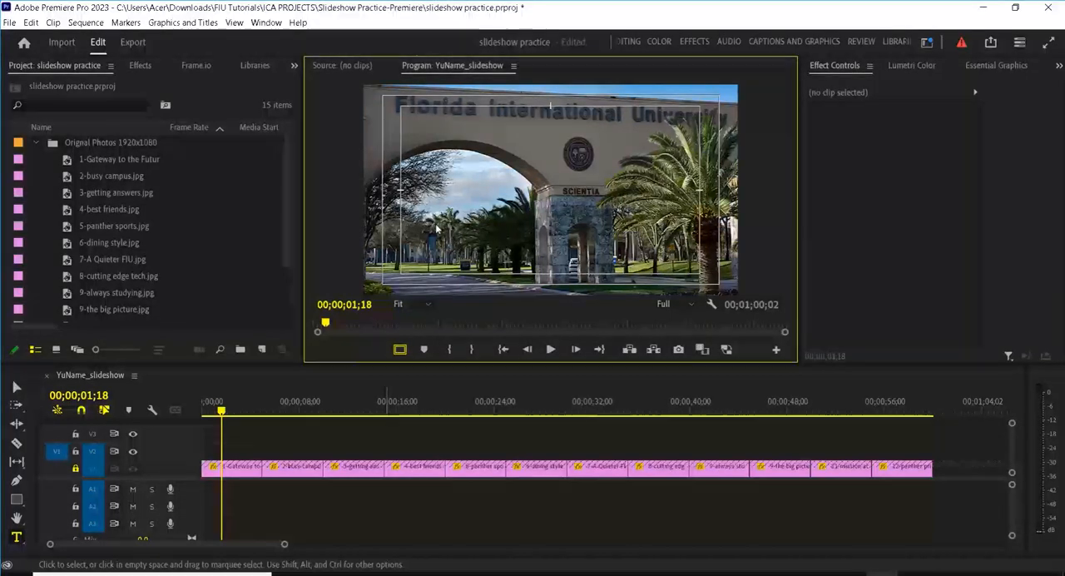
type("Gate")
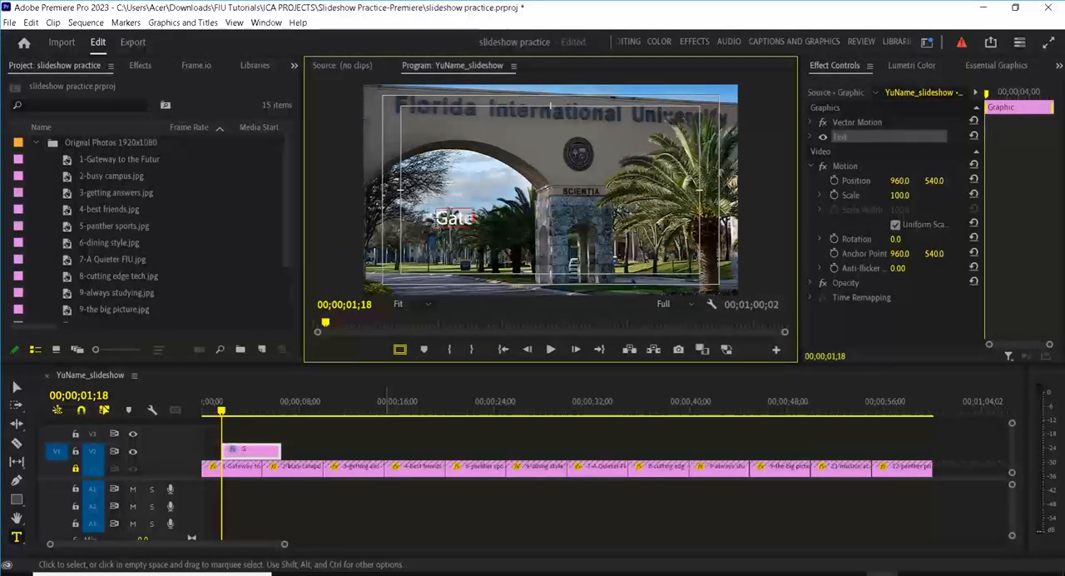
type("way to the")
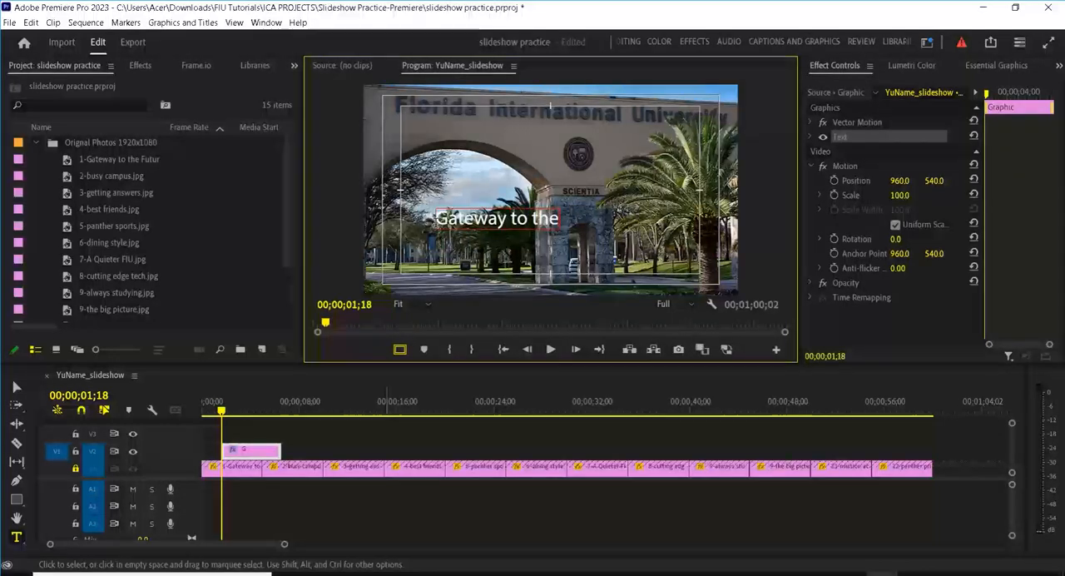
type(" Fu")
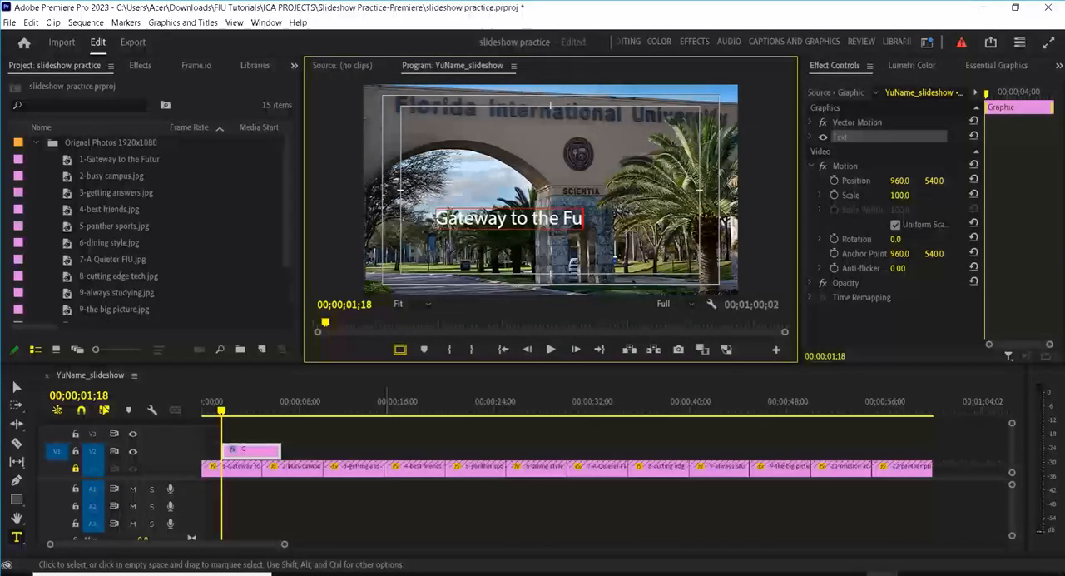
type("t")
type("ue")
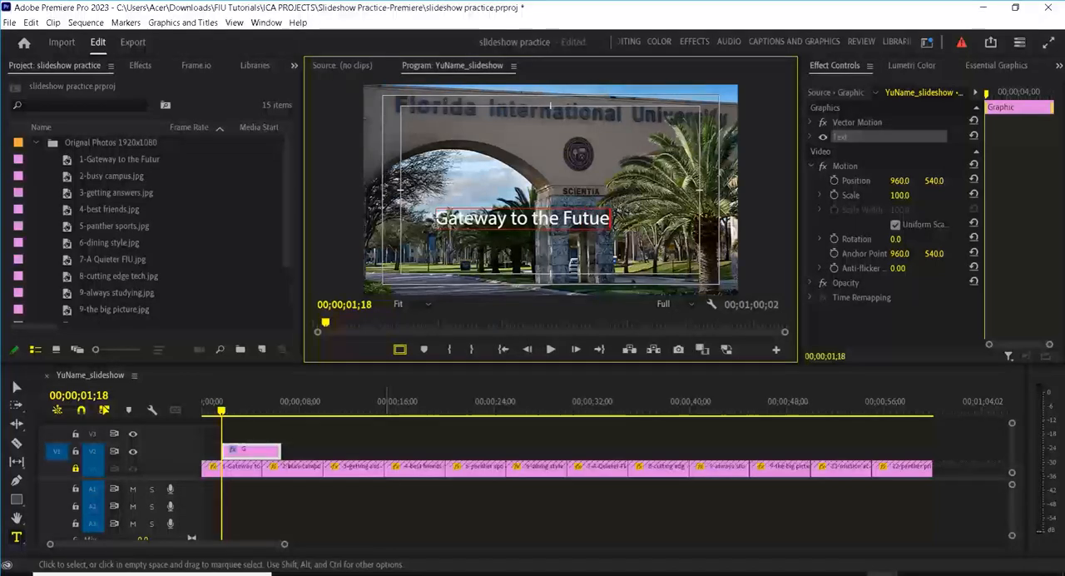
key("BackSpace")
type("re")
left_click(228, 450)
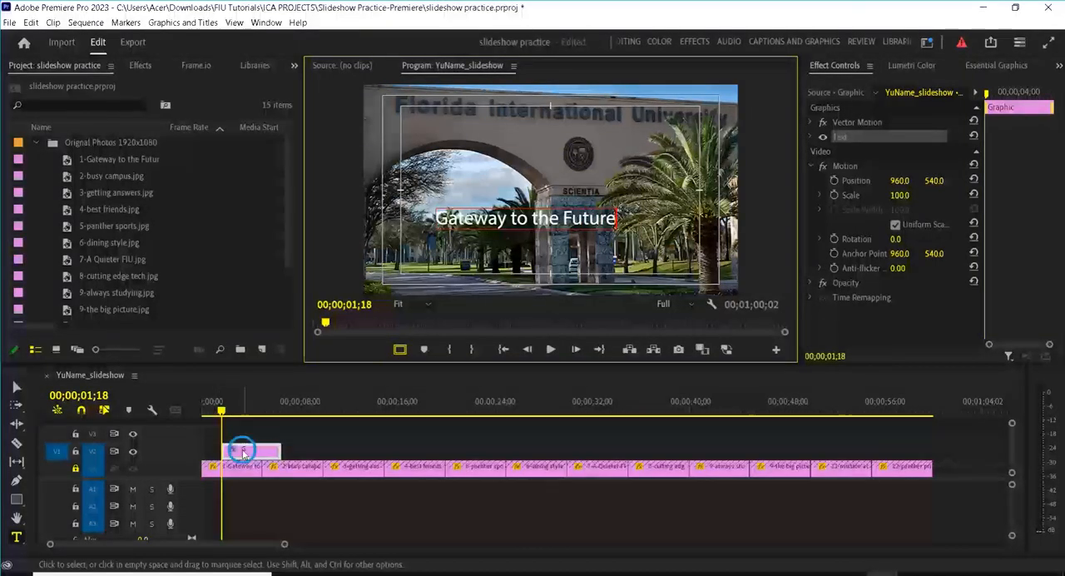
left_click_drag(228, 450, 932, 441)
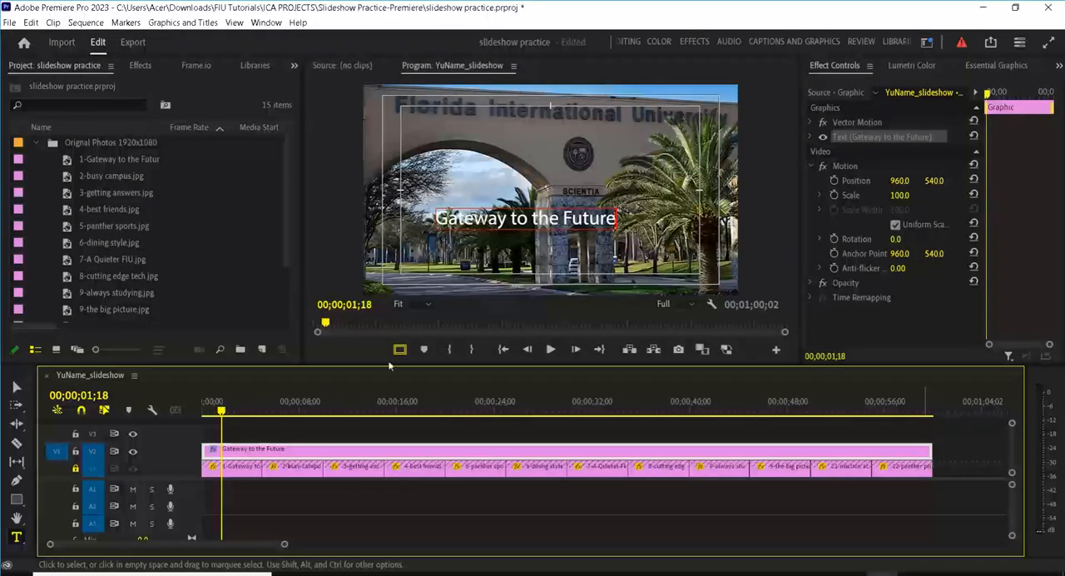
Step: Set the whole "Gateway to the Future" title to Bold with a font size of 120
left_click(983, 66)
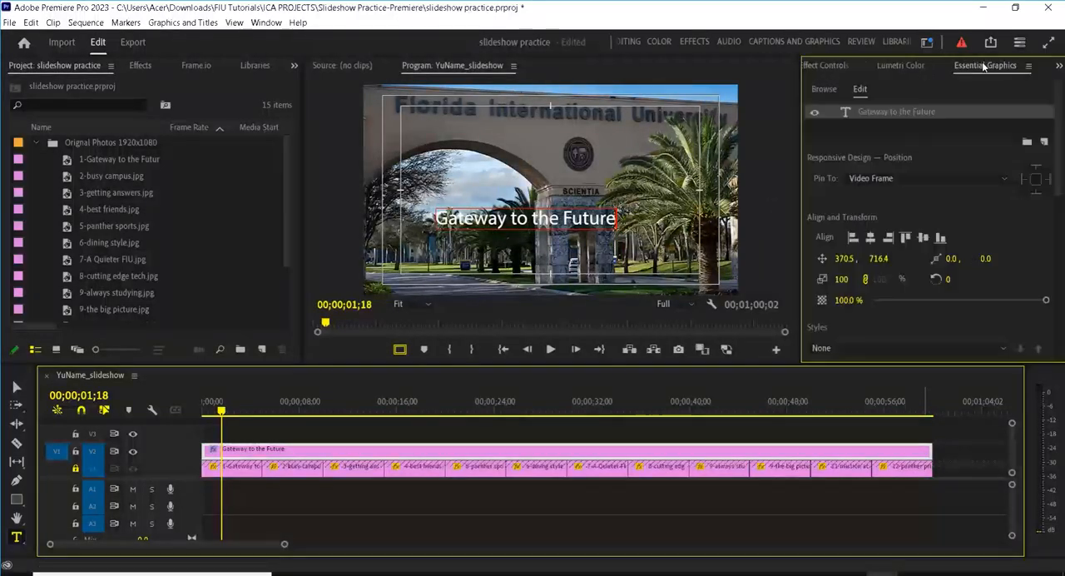
left_click(871, 113)
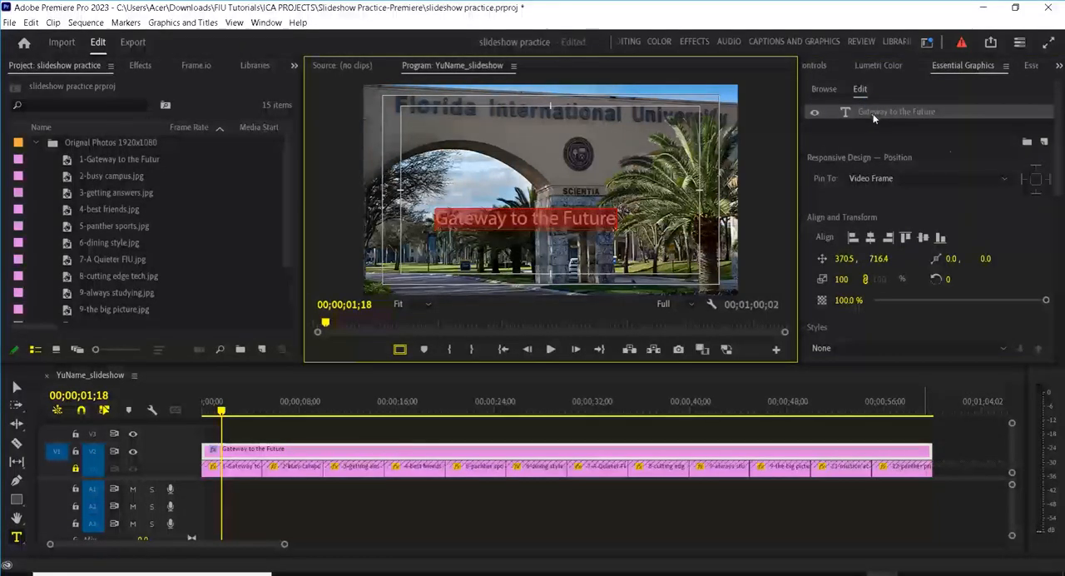
scroll(1057, 175, "down", 3)
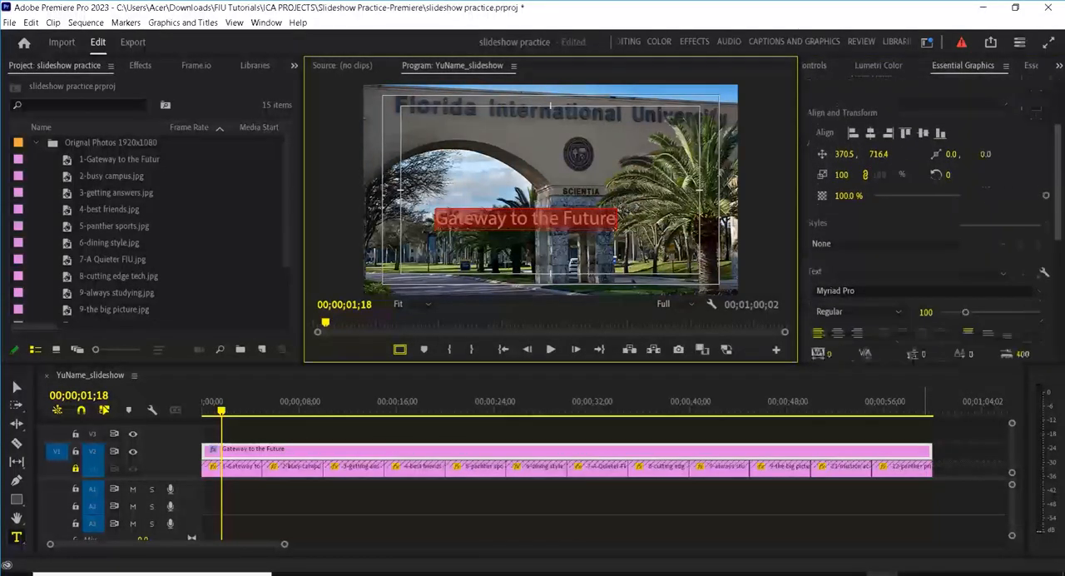
scroll(846, 207, "down", 2)
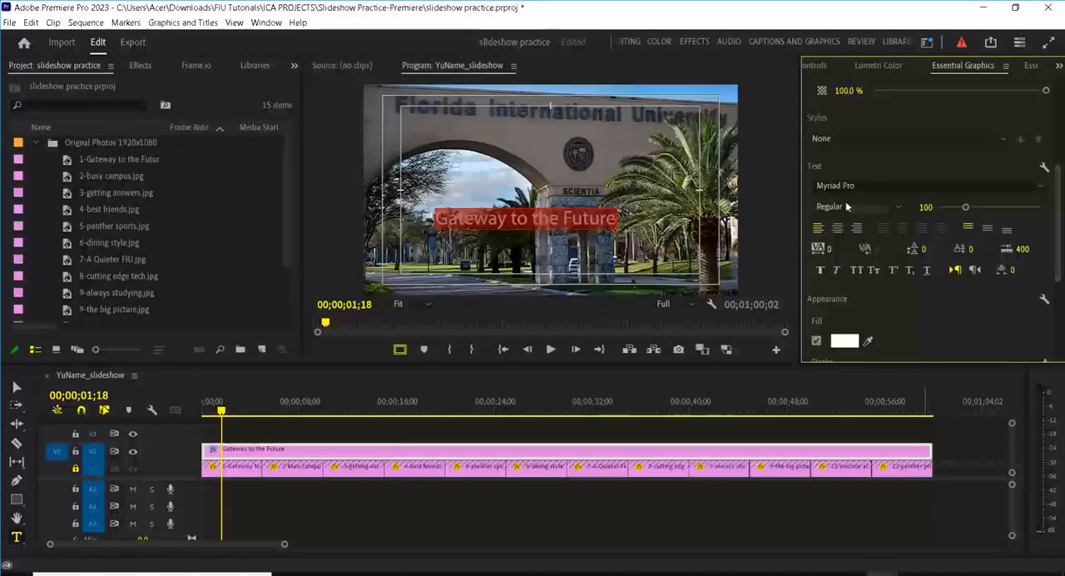
left_click(887, 202)
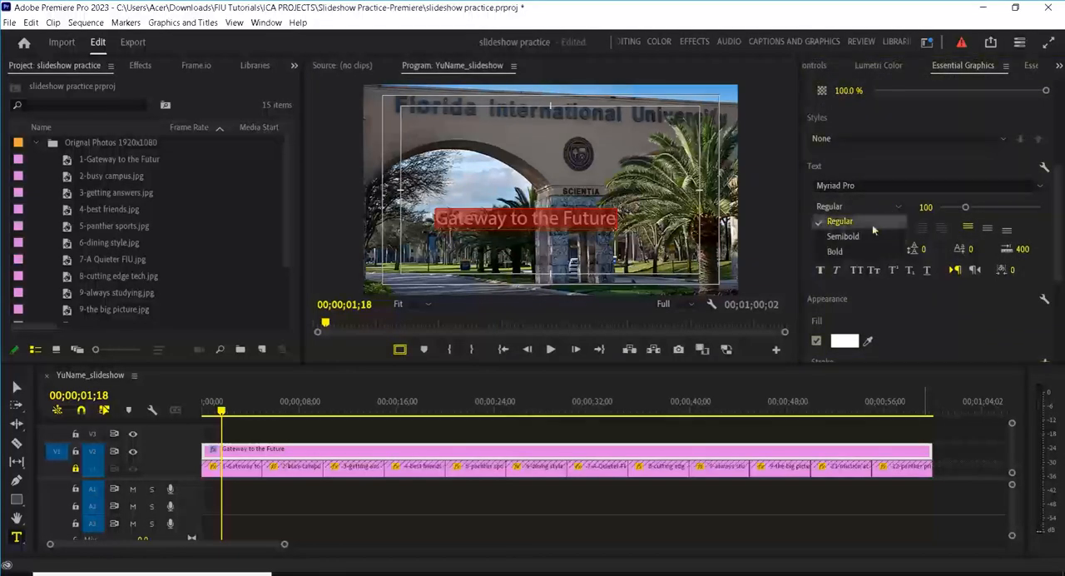
left_click(860, 250)
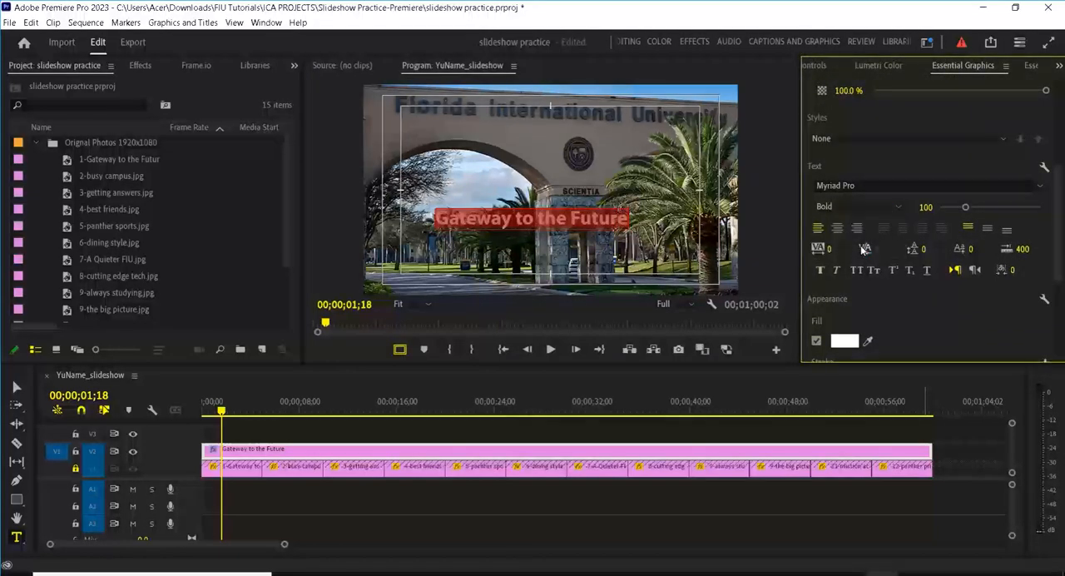
left_click(921, 206)
type("120")
key("Return")
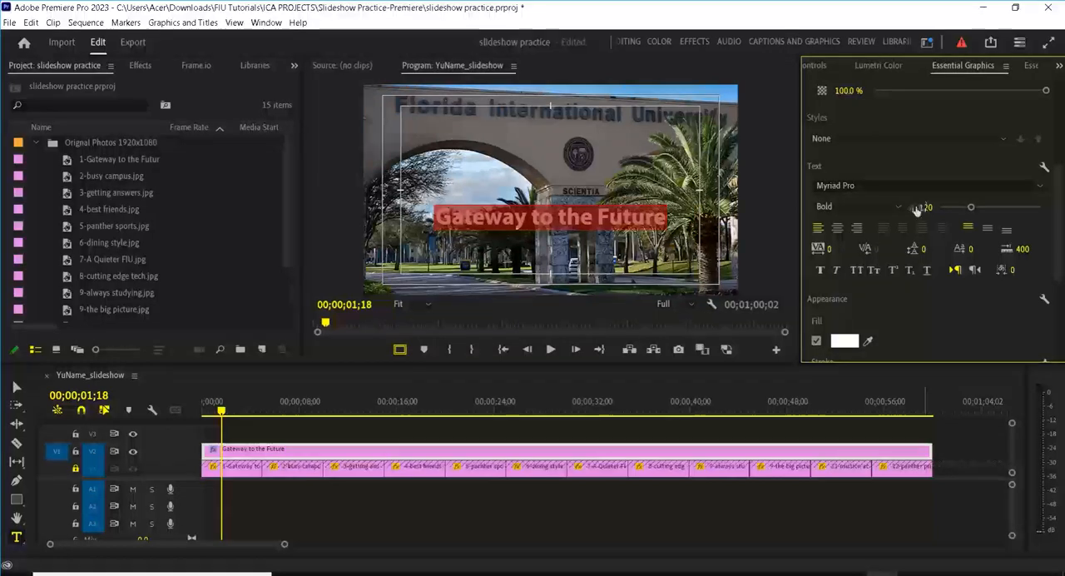
Step: Give the title text a near-black stroke (030000) with a width of 1
left_click_drag(1058, 265, 1054, 304)
left_click(816, 263)
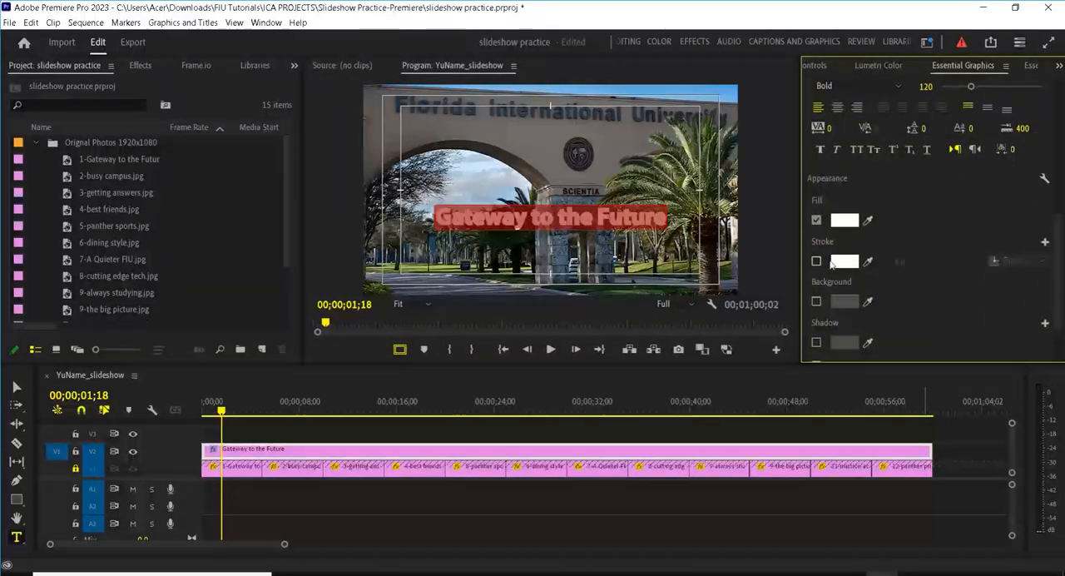
left_click(844, 262)
left_click_drag(502, 228, 539, 211)
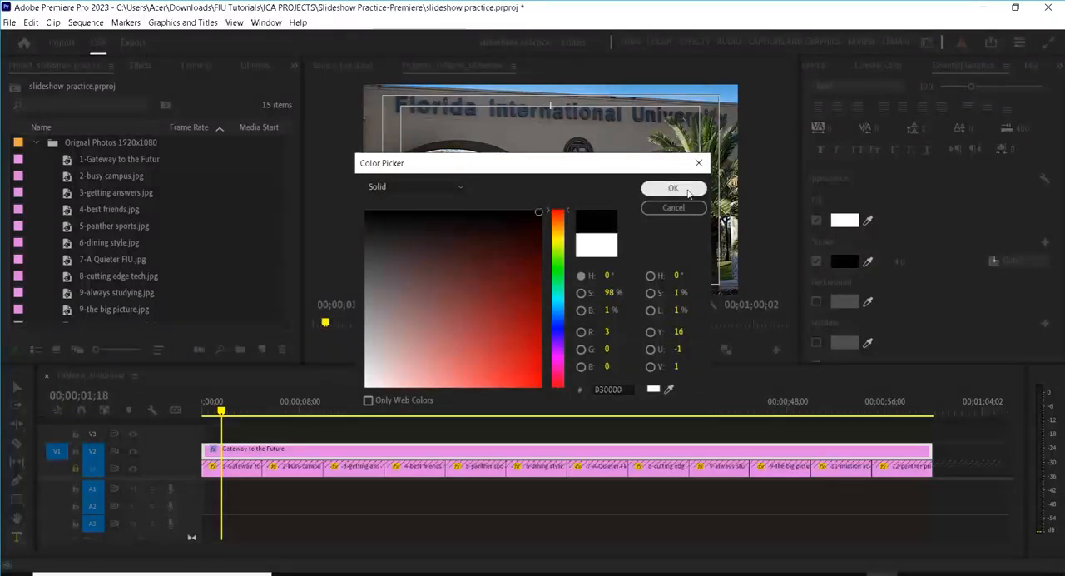
left_click(687, 191)
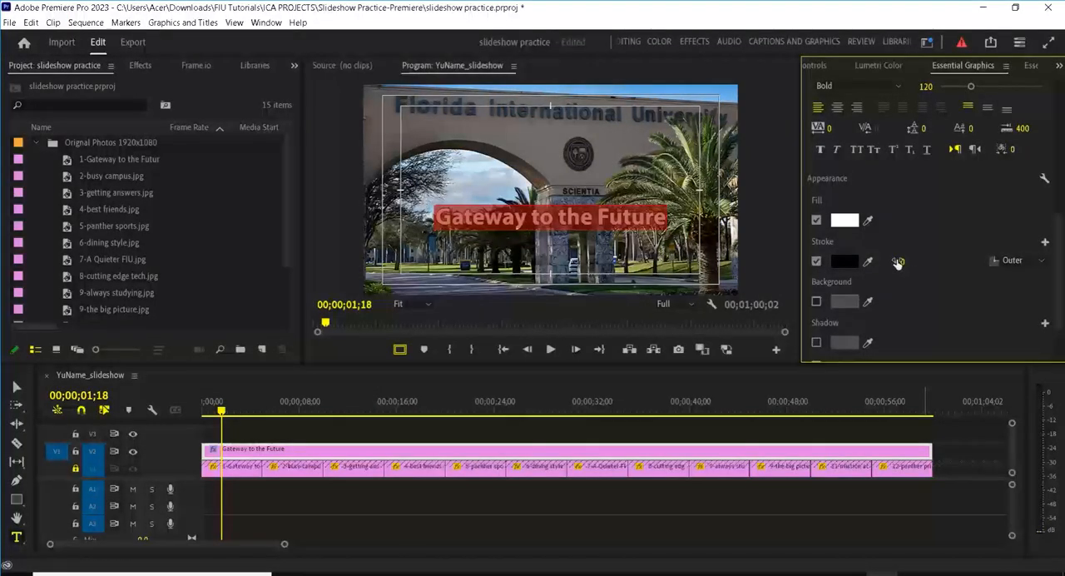
left_click(915, 261)
type("1")
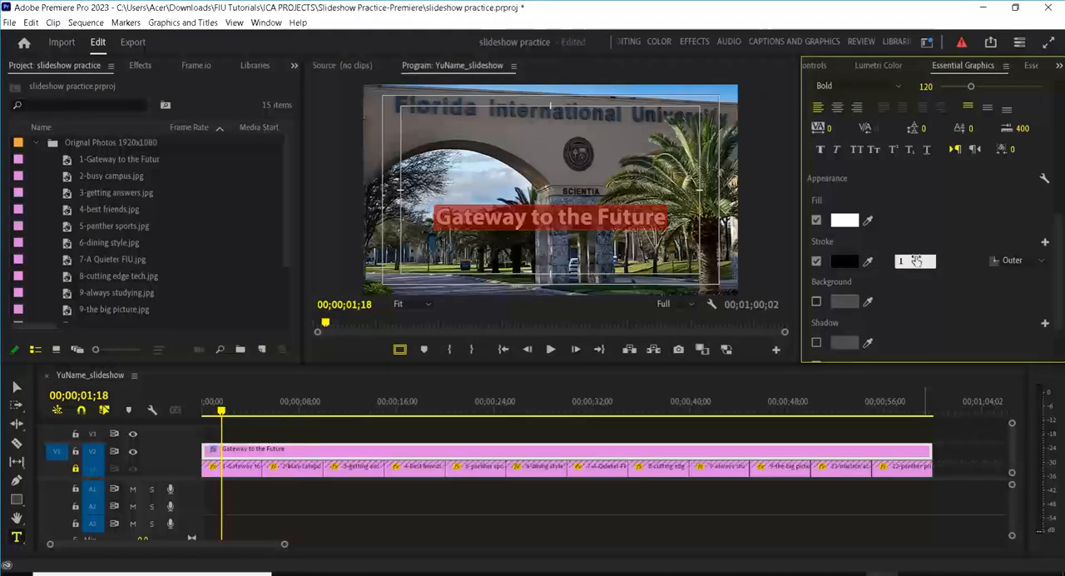
key("Return")
Step: Add a near-black shadow (060000) at 100% opacity to the title, switch to the Selection tool and deselect the text
left_click(817, 342)
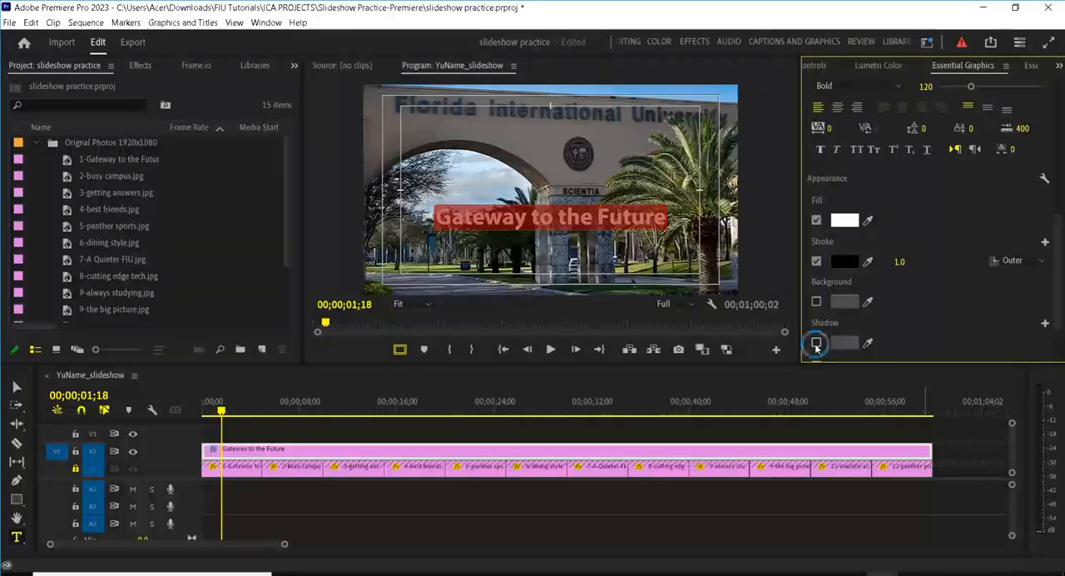
left_click(843, 343)
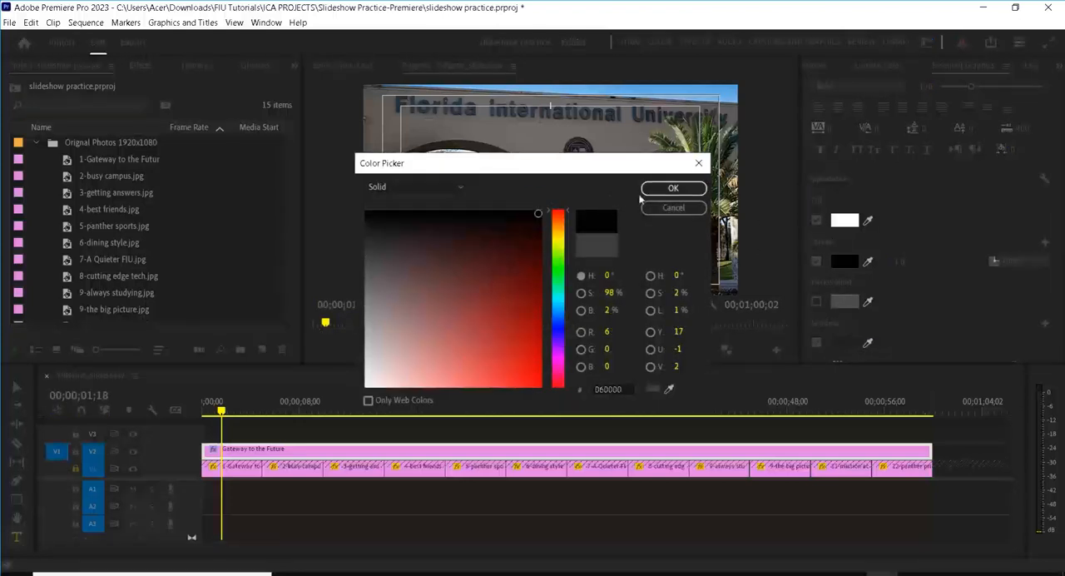
left_click(673, 188)
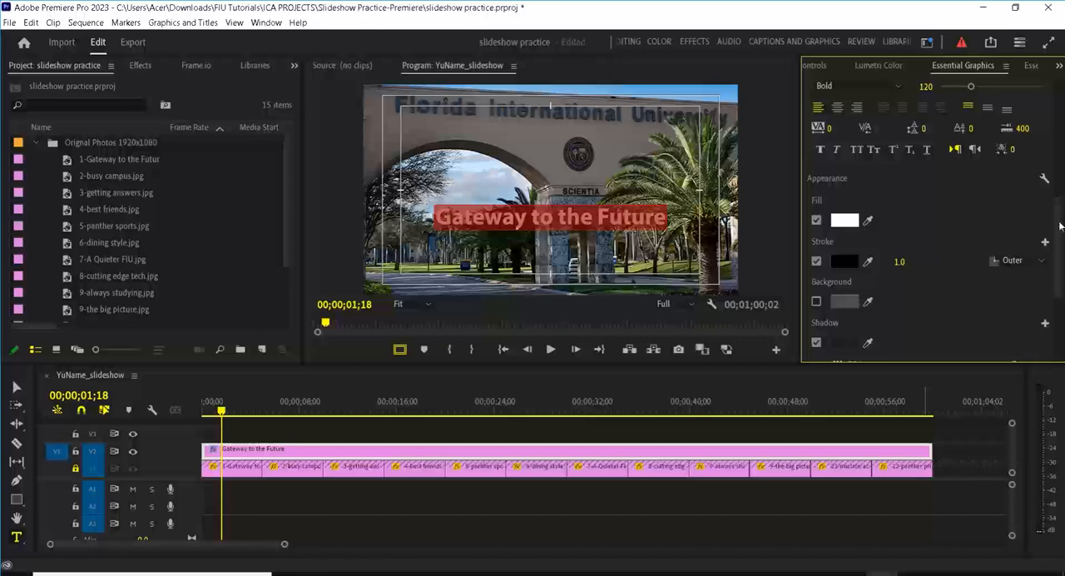
mouse_move(1060, 224)
left_mouse_down()
mouse_move(1055, 304)
mouse_move(1057, 273)
left_mouse_up()
left_click_drag(1015, 214, 1063, 215)
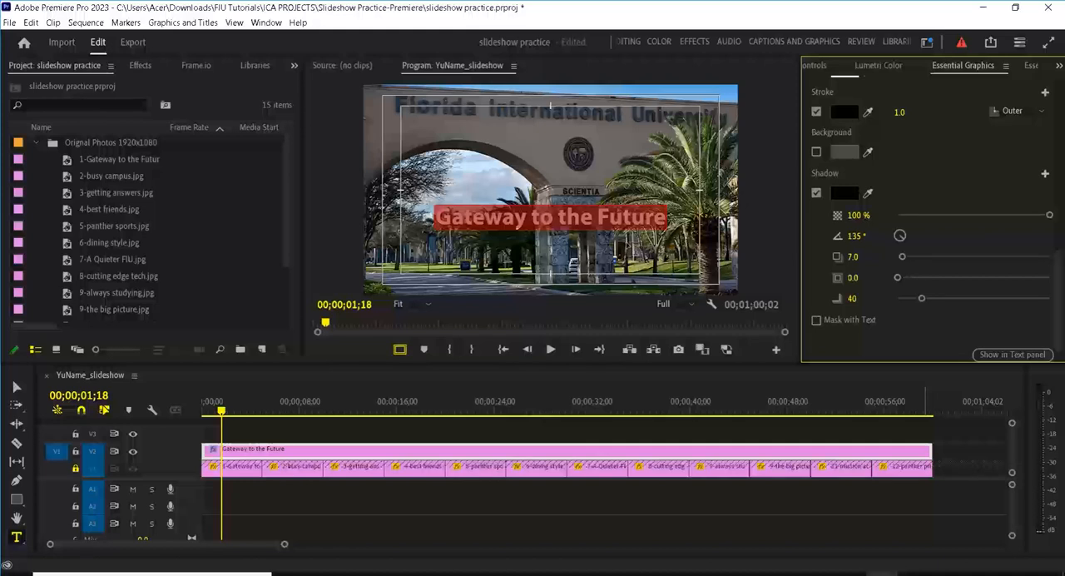
left_click(16, 386)
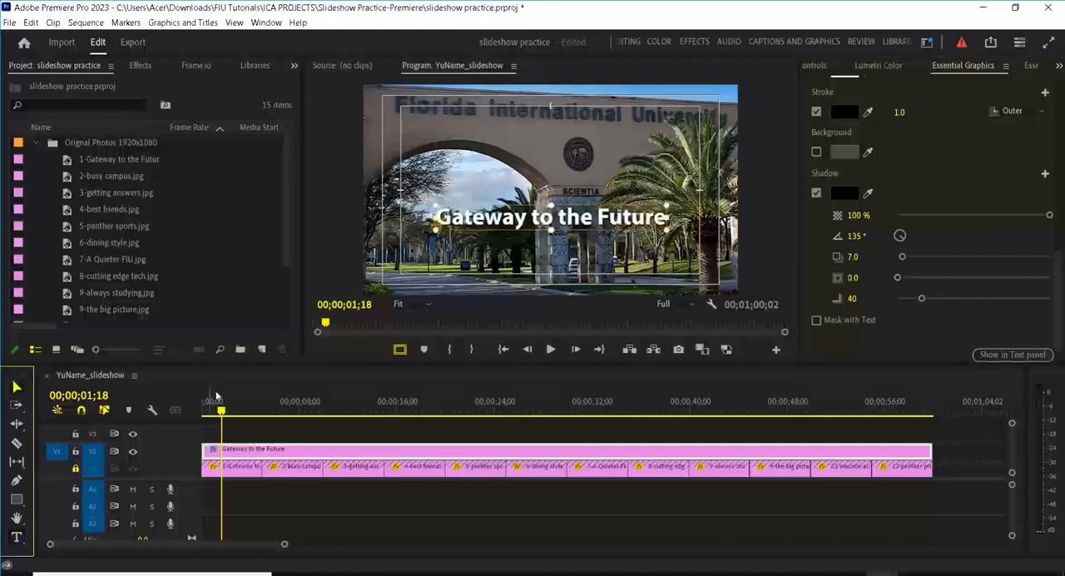
left_click(580, 245)
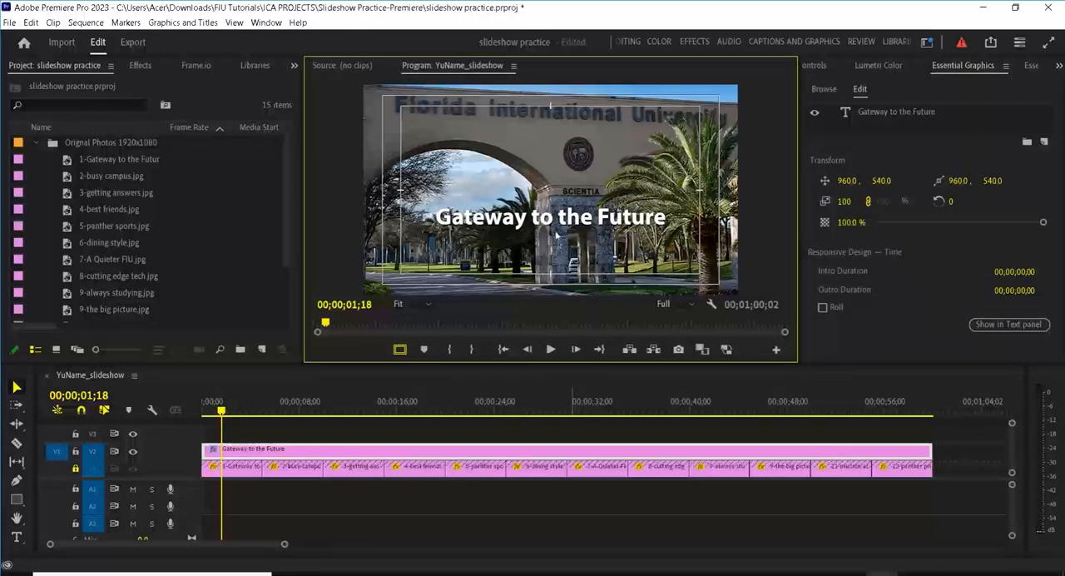
Step: Set the stroke width of the "Gateway to the Future" title to 2
left_click(885, 113)
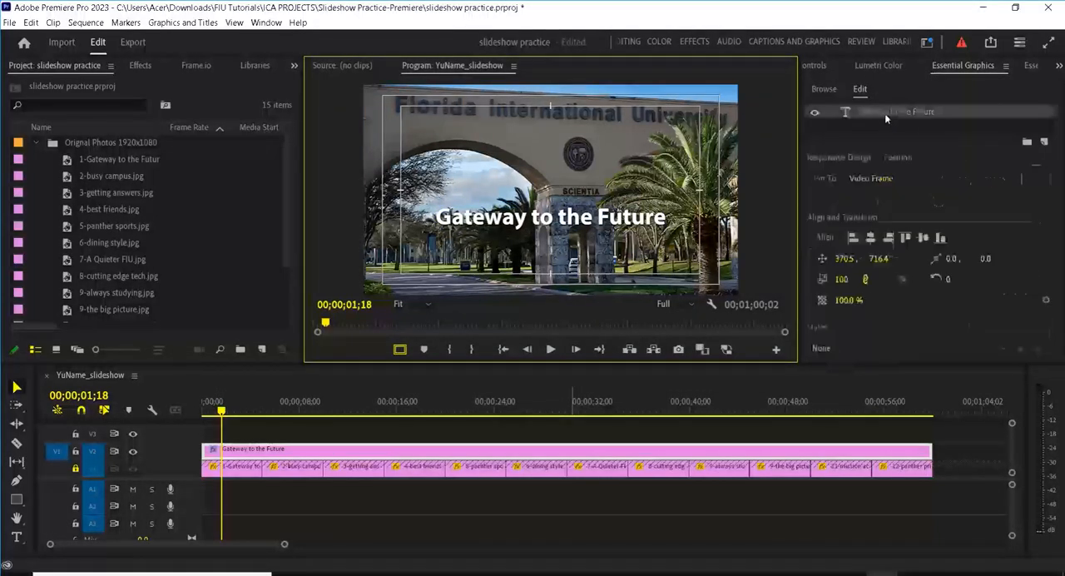
scroll(932, 208, "down", 3)
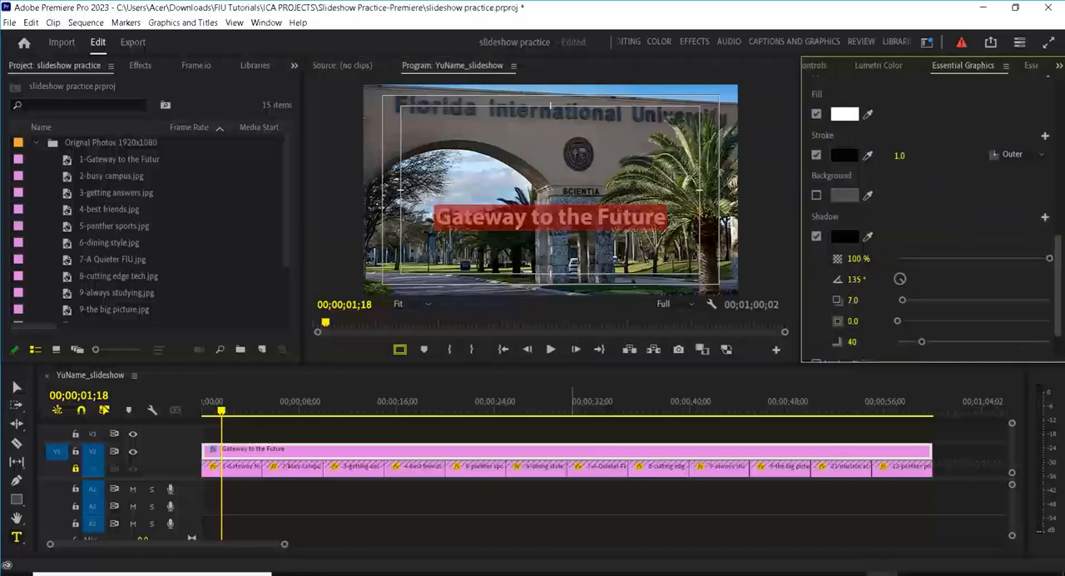
left_click(901, 157)
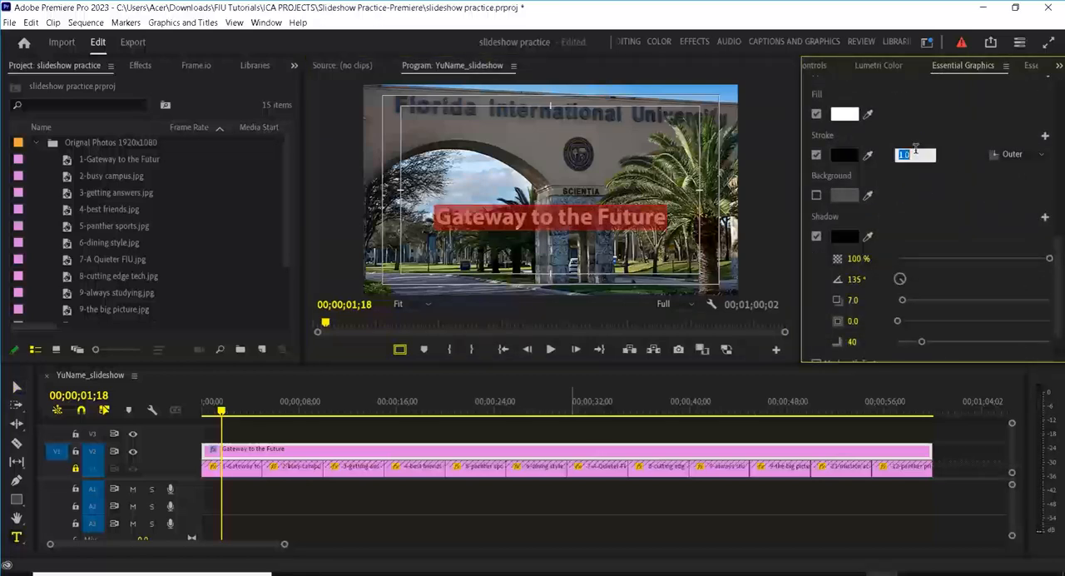
type("2")
key("Return")
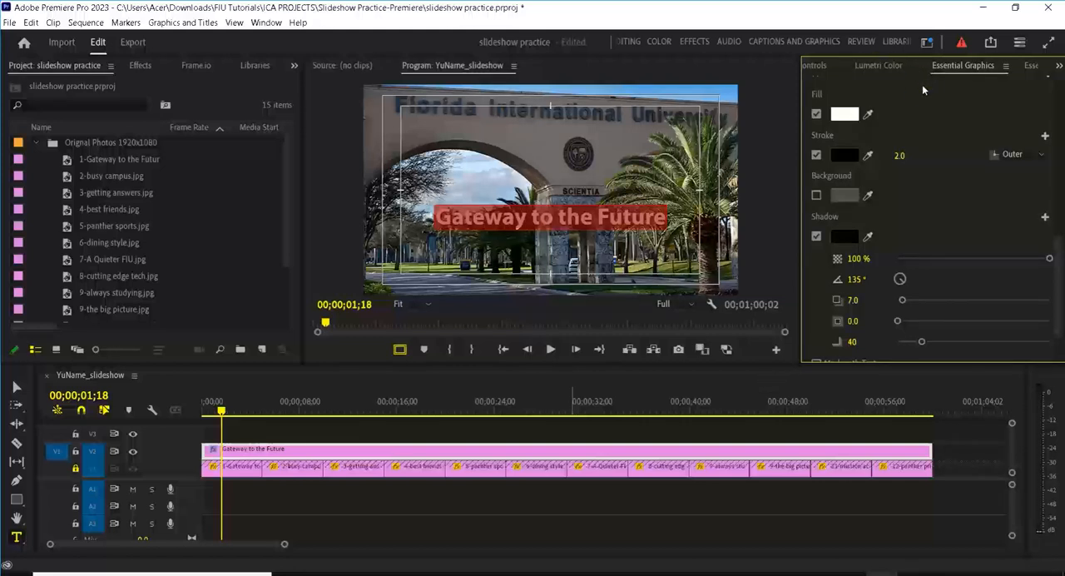
Step: With the Selection tool, move the title down to the lower edge of the title-safe area, at about 378, 933
left_click(61, 376)
key("v")
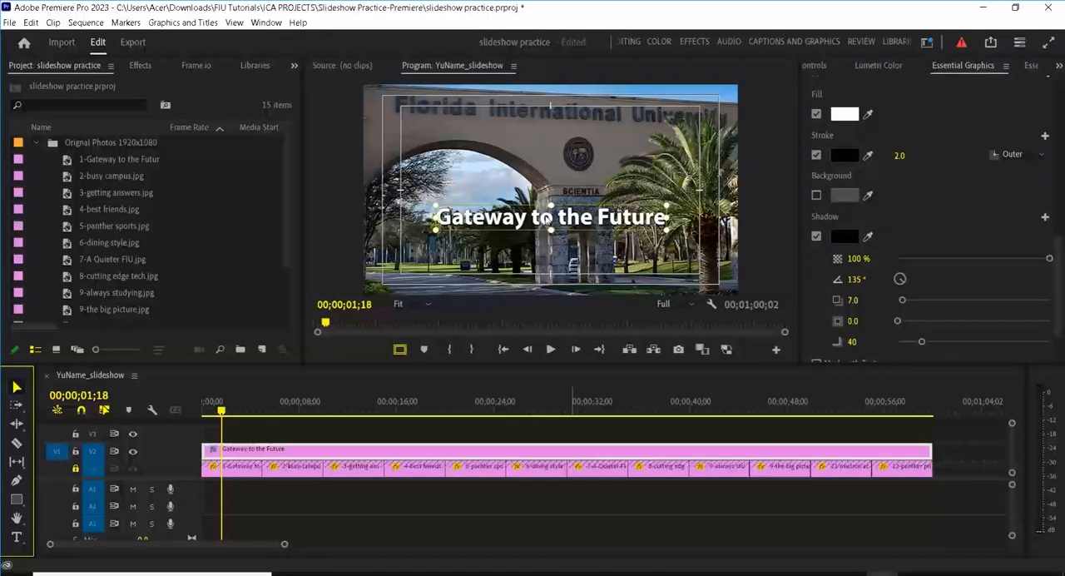
left_click_drag(546, 218, 545, 258)
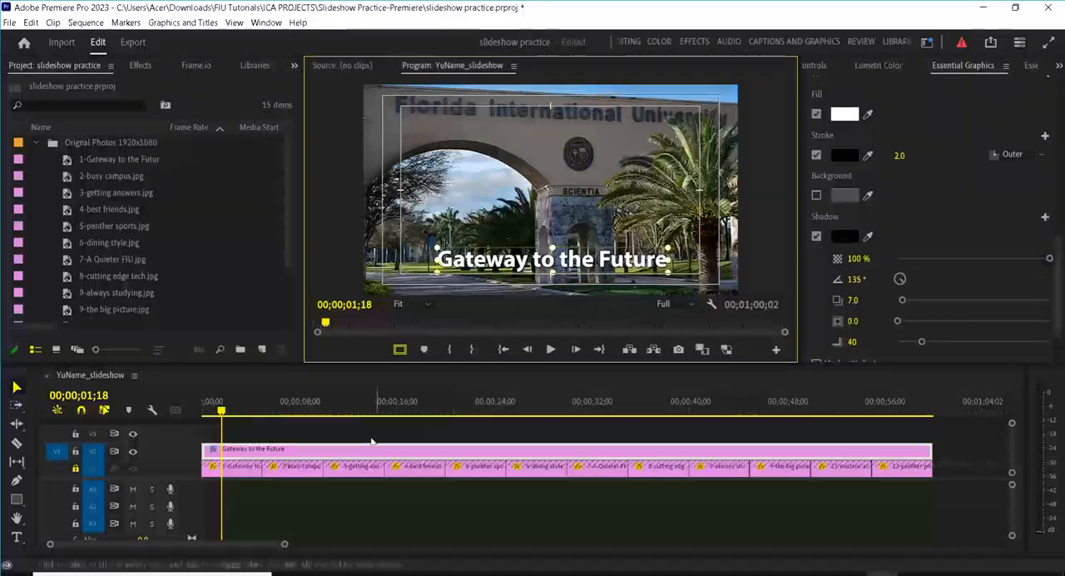
Step: Split the V2 title clip at every photo boundary, every 5 seconds from 00;00;05;00 to 00;00;55;00
left_click_drag(266, 402, 230, 403)
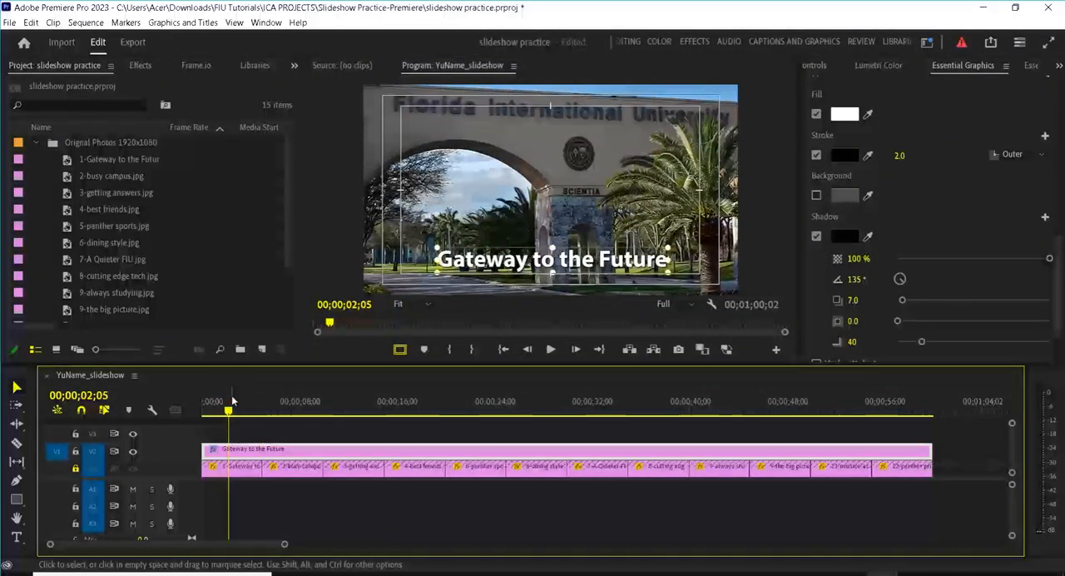
key("Down")
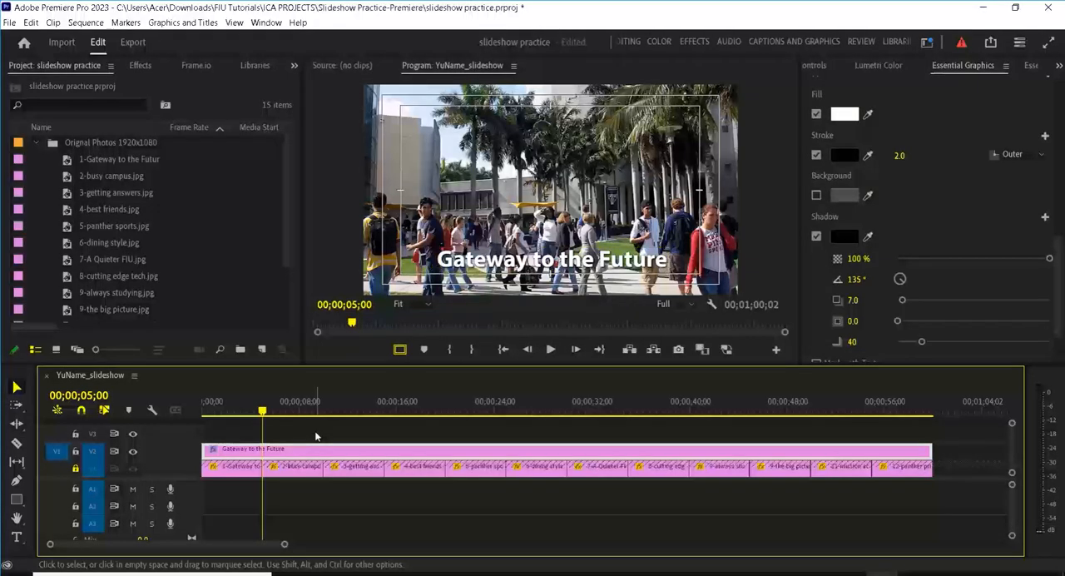
key("ctrl+k")
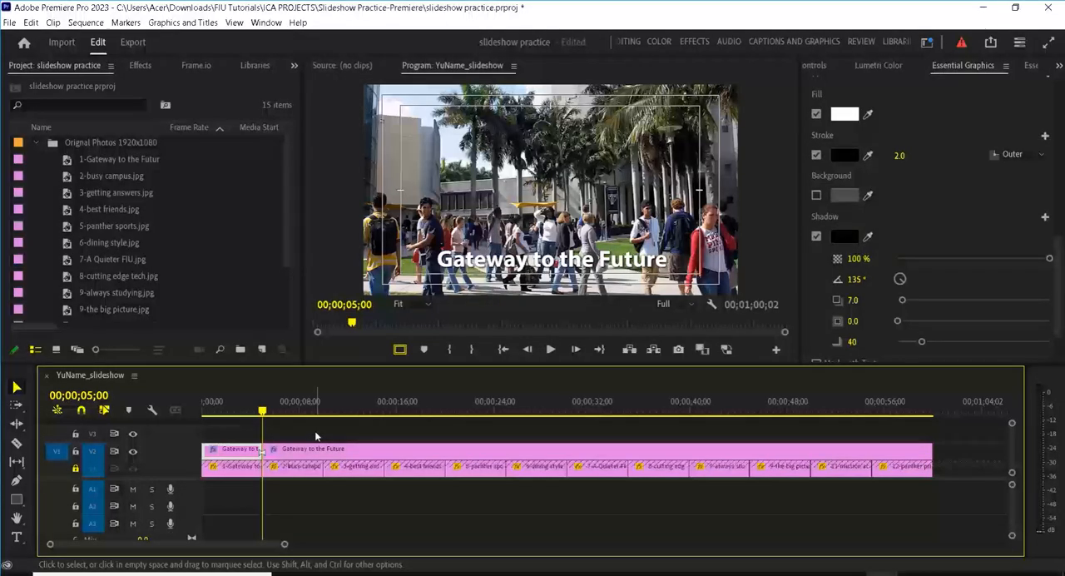
key("Down")
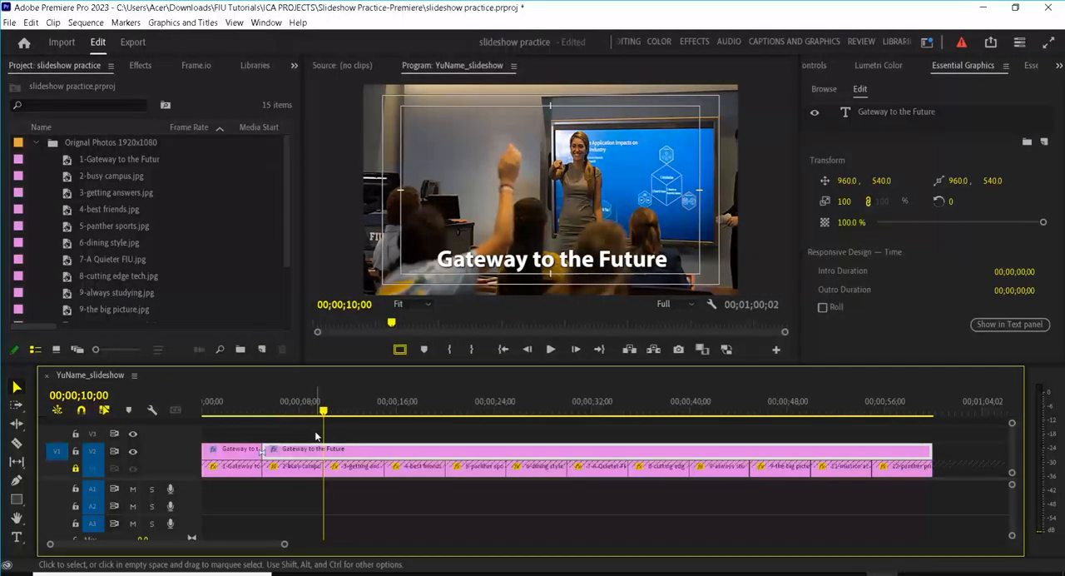
key("ctrl+k")
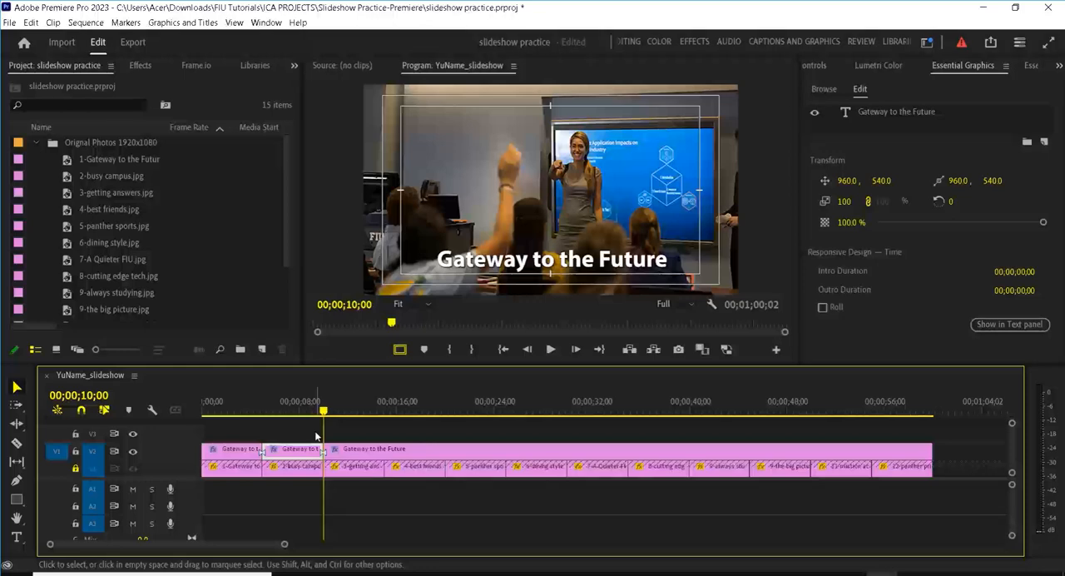
key("Down")
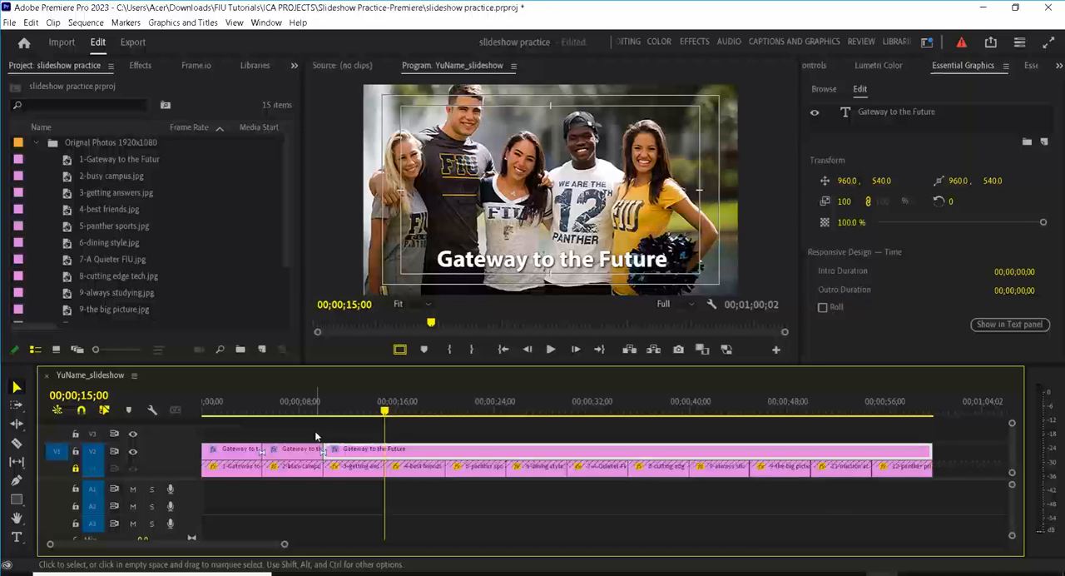
key("ctrl+k")
key("Down")
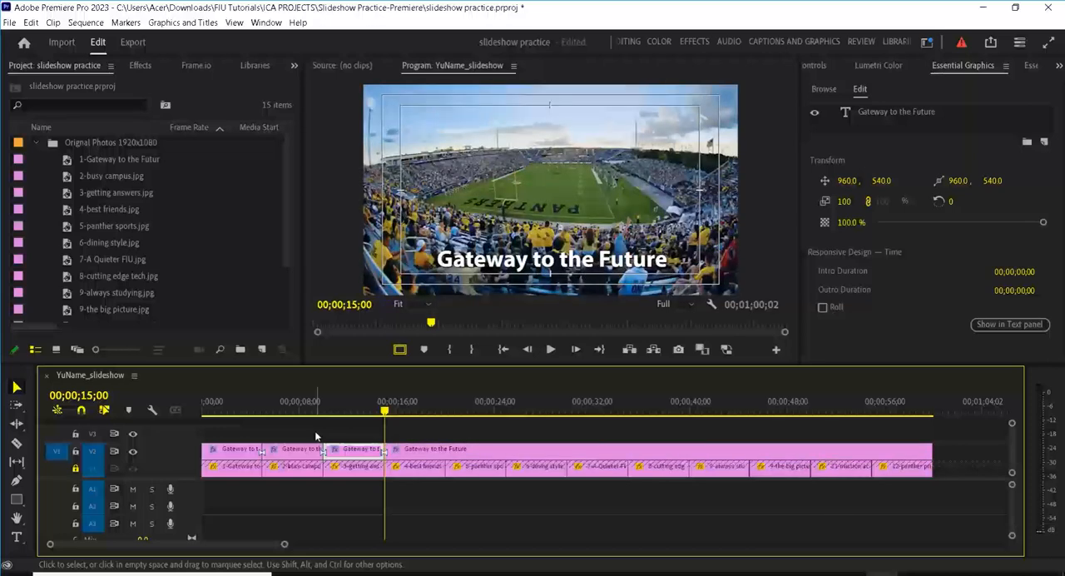
key("ctrl+k")
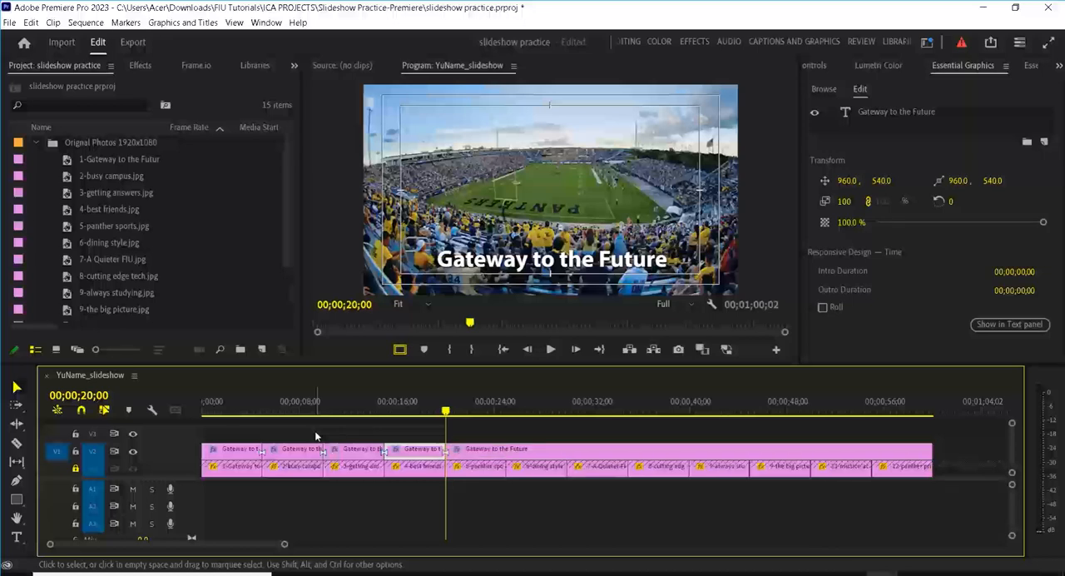
key("Down")
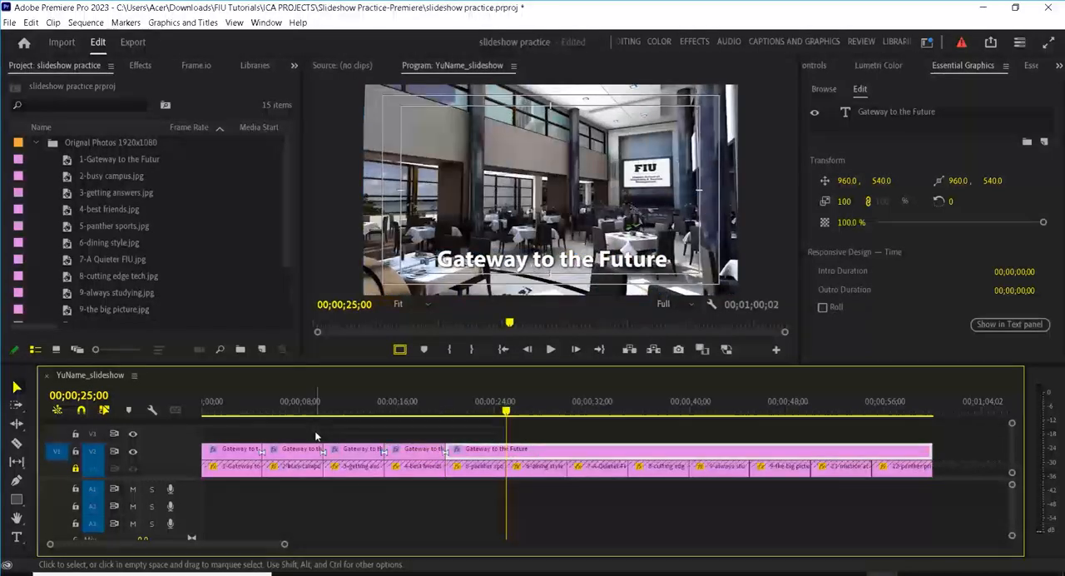
key("ctrl+k")
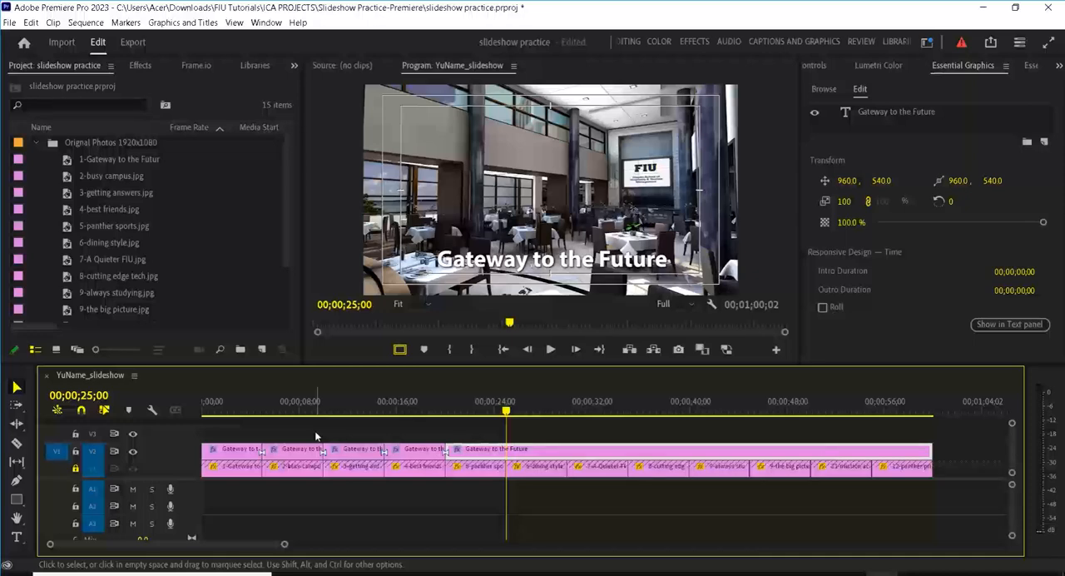
key("ctrl+k")
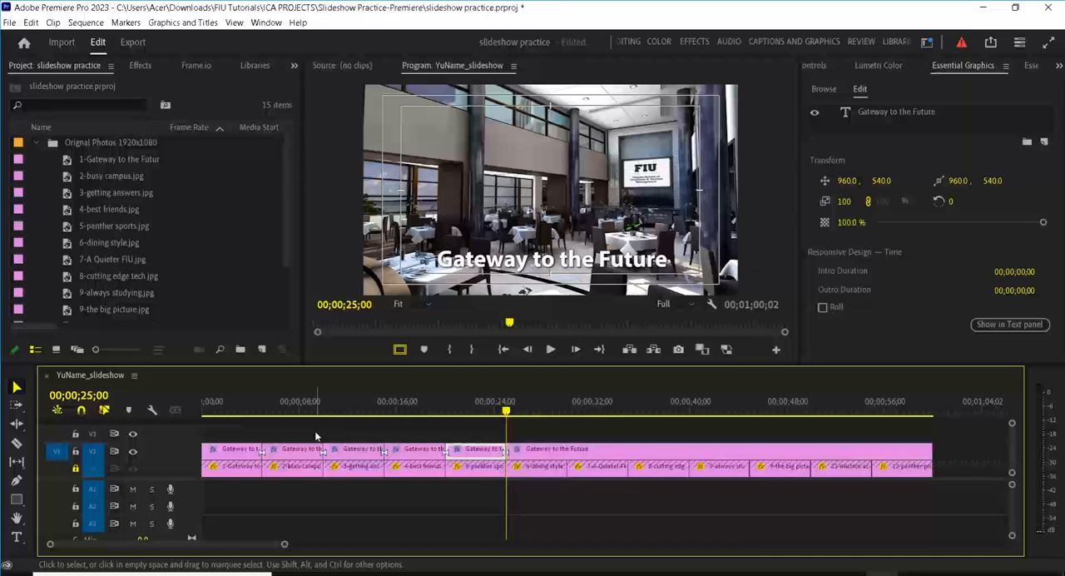
key("Down")
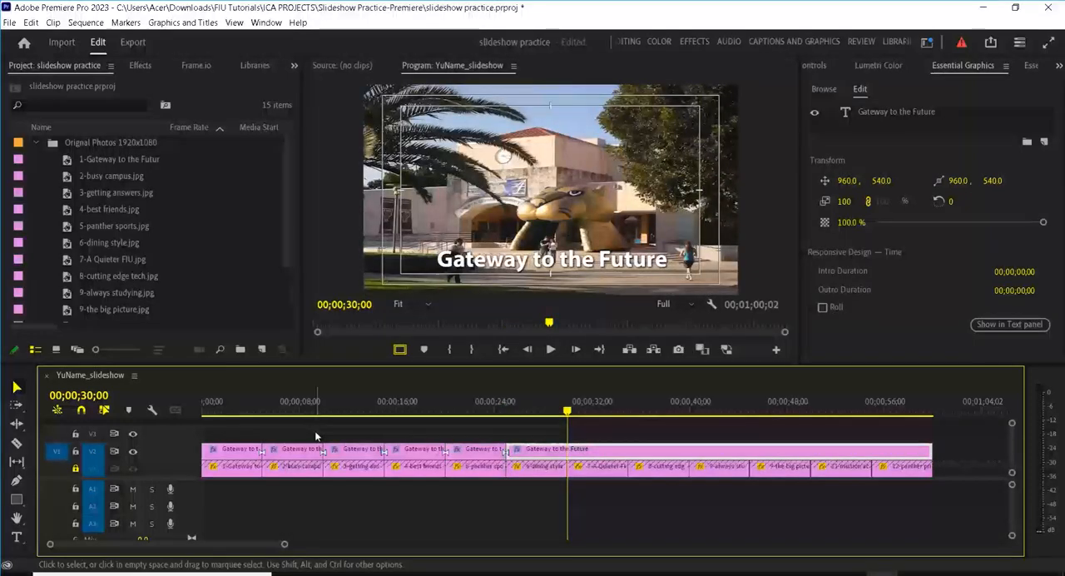
key("ctrl+k")
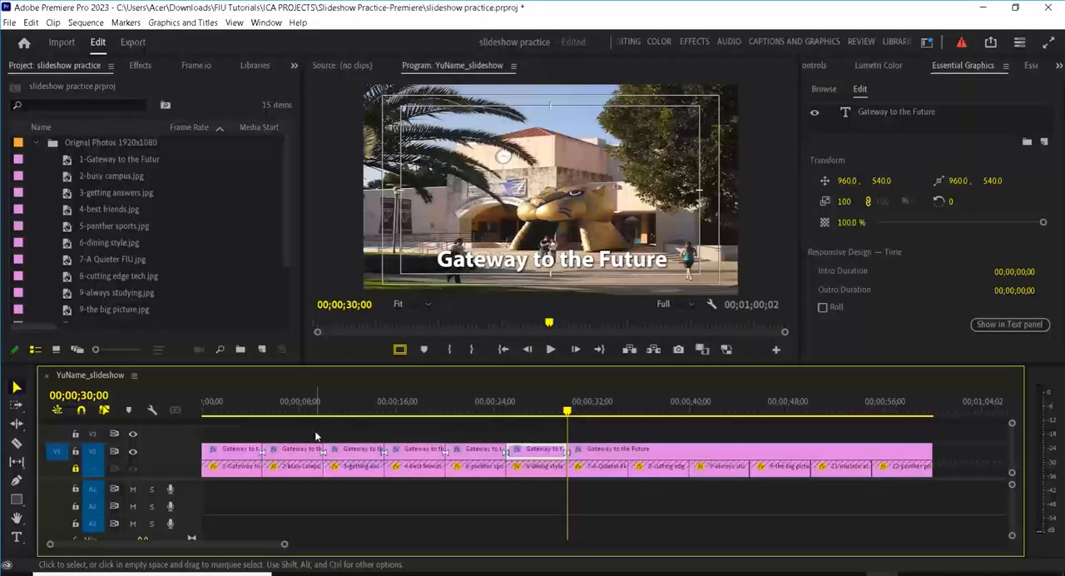
key("Down")
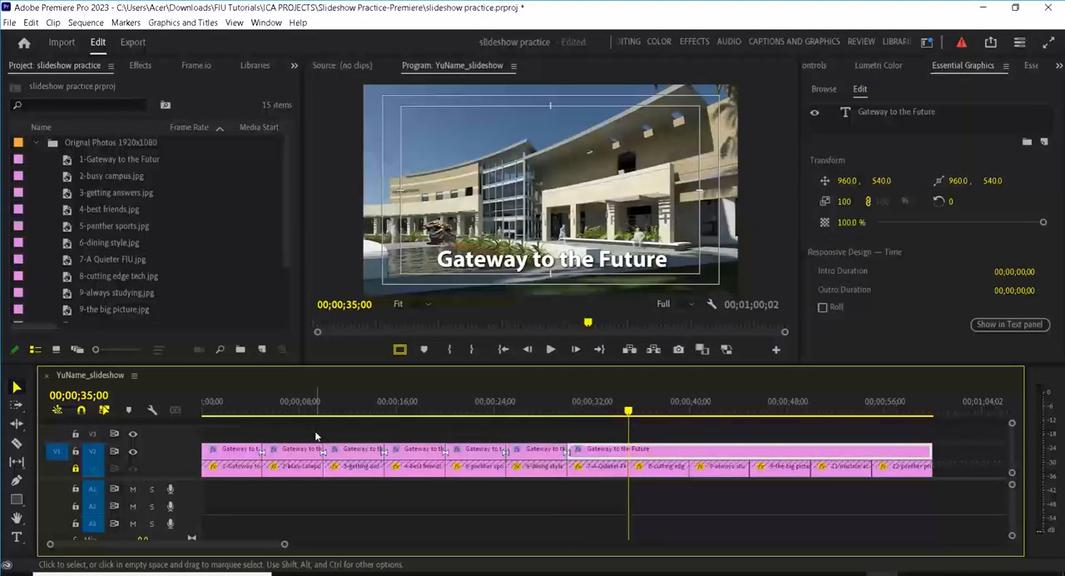
key("ctrl+k")
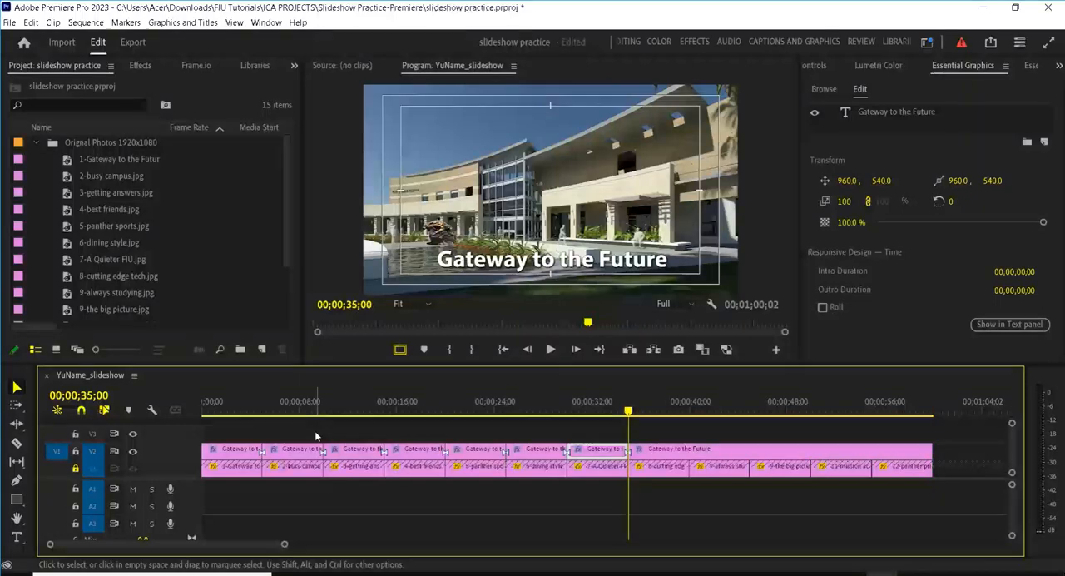
key("Down")
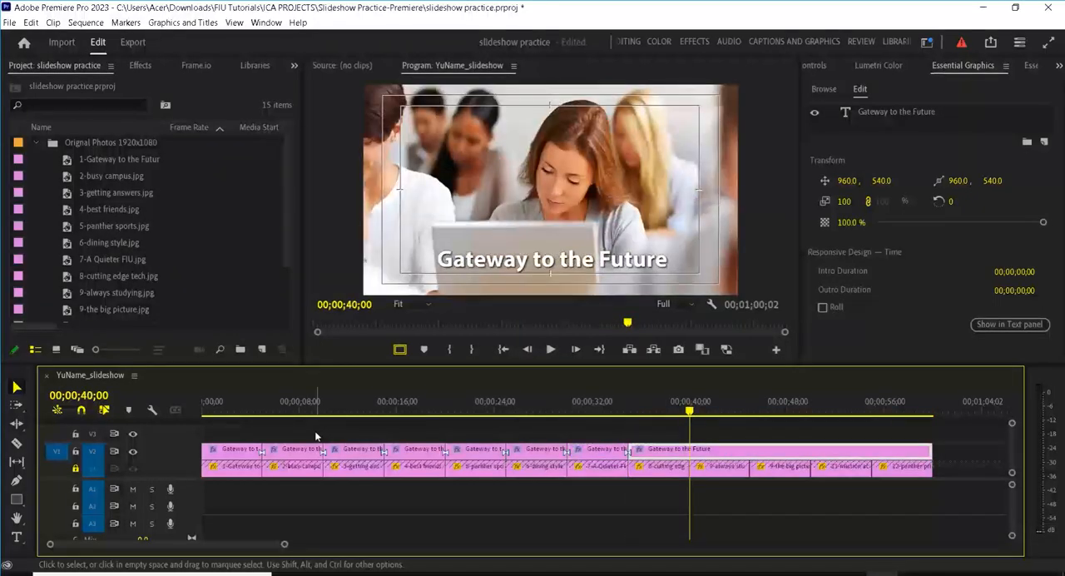
key("ctrl+k")
key("Down")
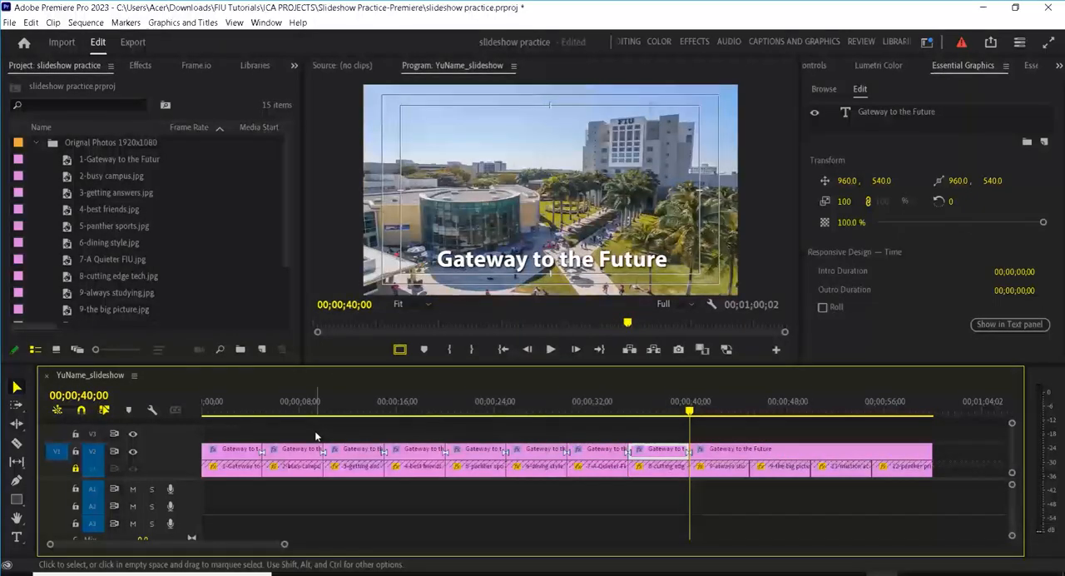
key("ctrl+k")
key("ctrl+k")
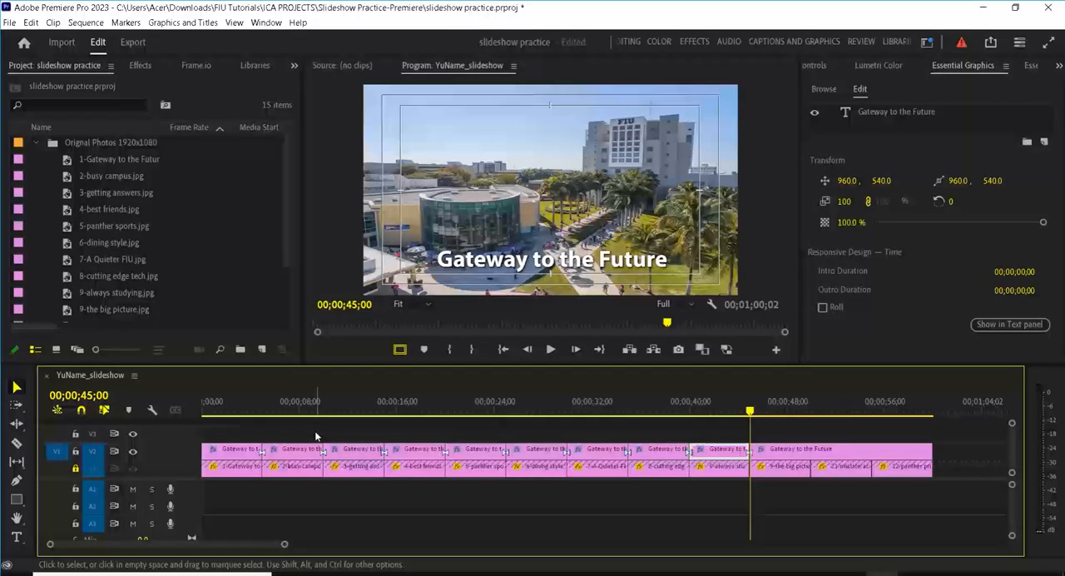
key("Down")
key("ctrl+k")
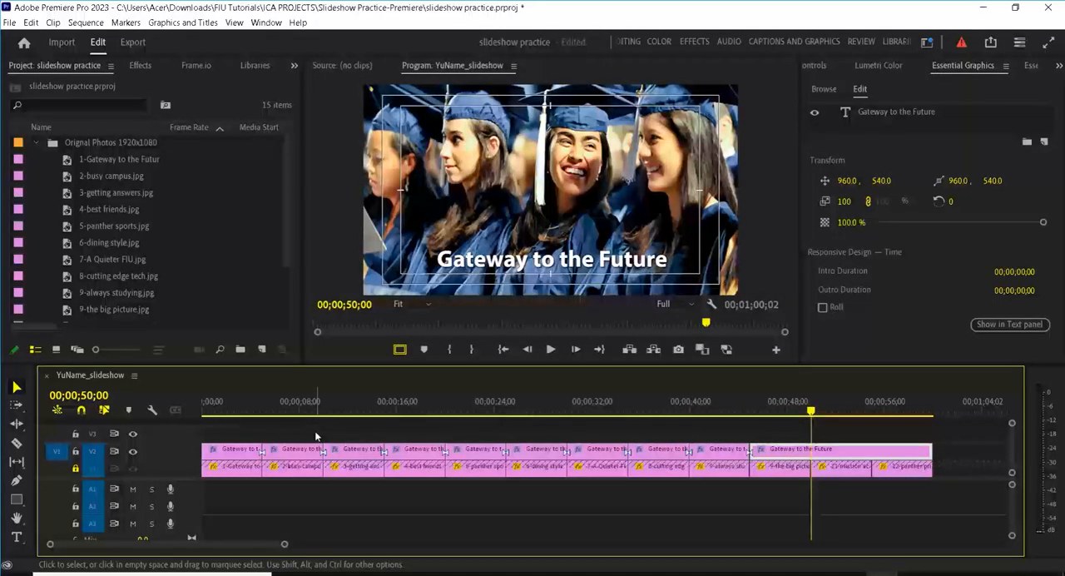
key("ctrl+k")
key("Down")
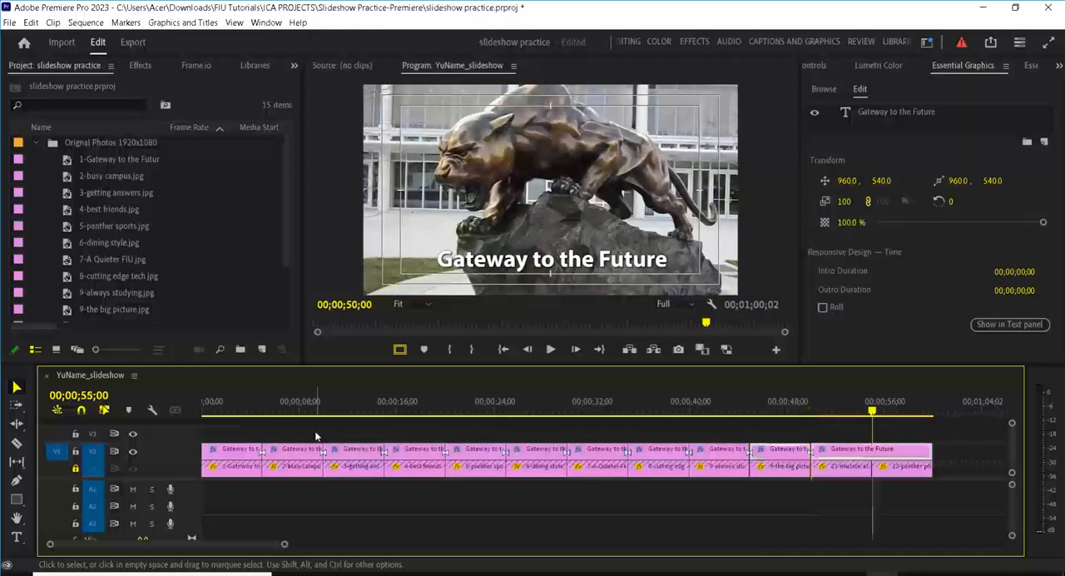
key("ctrl+k")
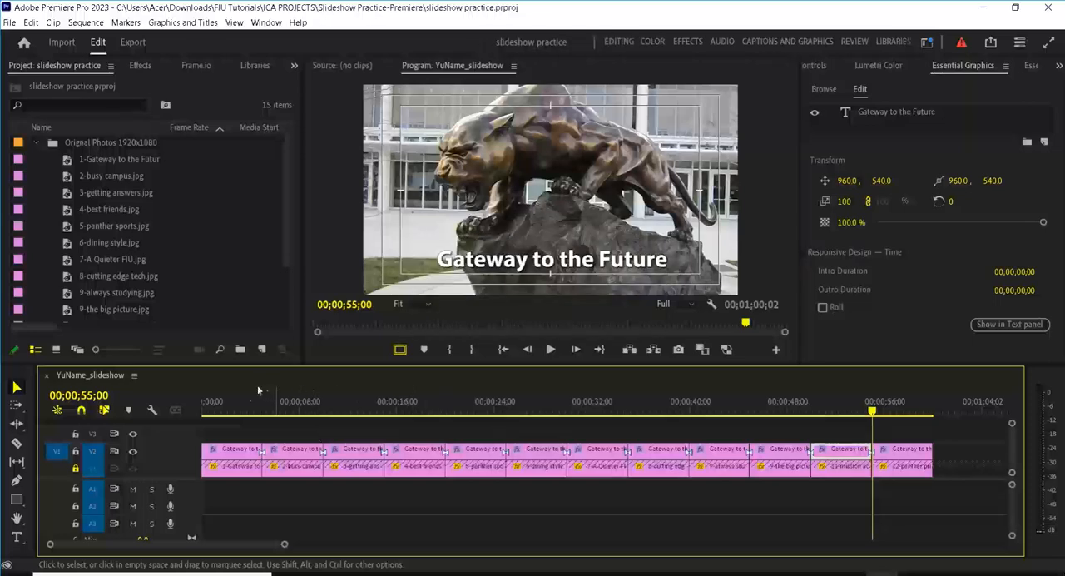
Step: Change the text of the title clip over the second photo to "Busy Campus"
left_click(233, 400)
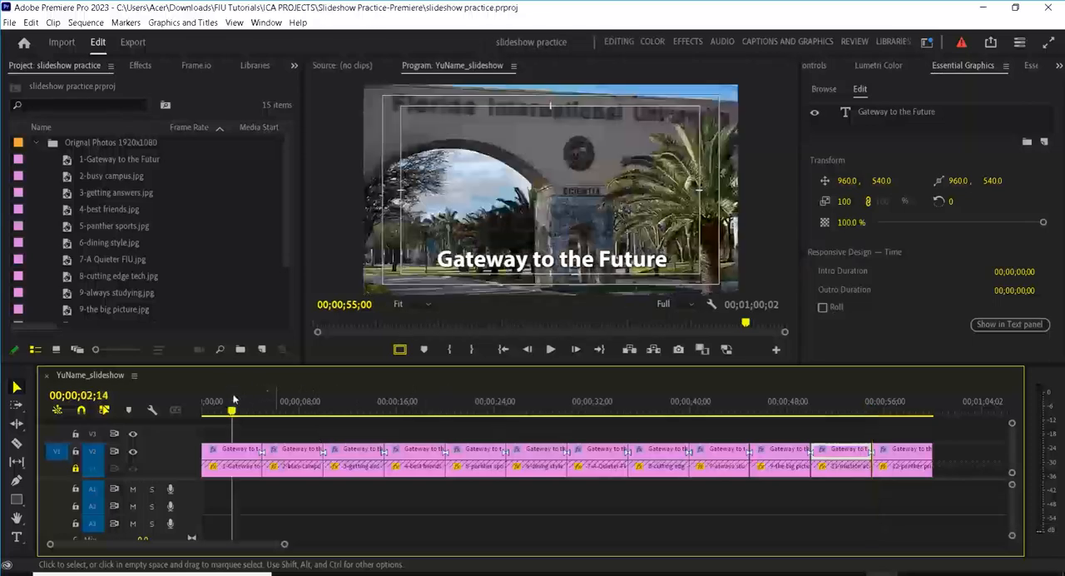
left_click(291, 401)
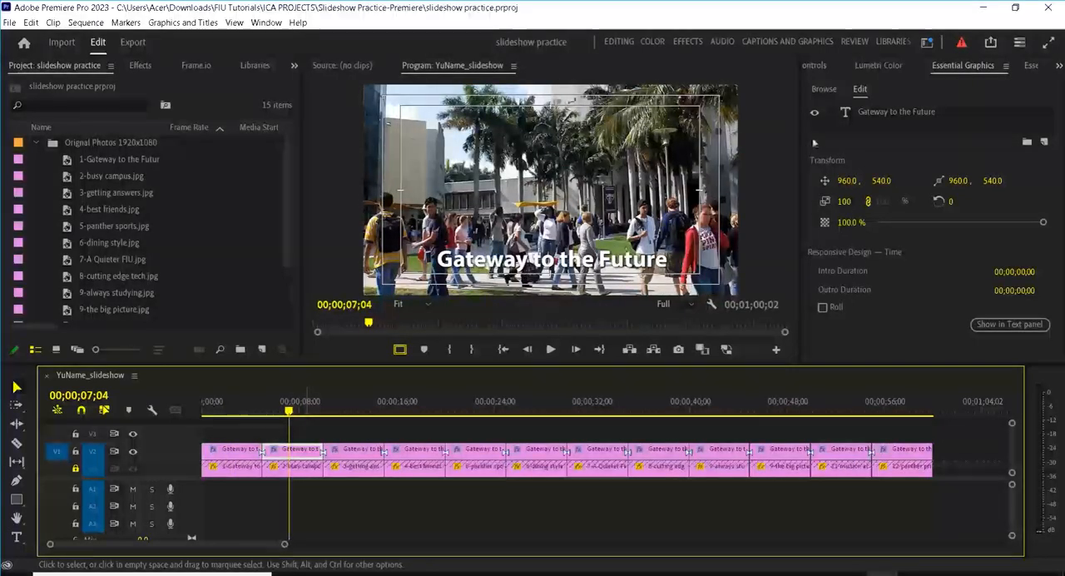
left_click(897, 112)
double_click(897, 113)
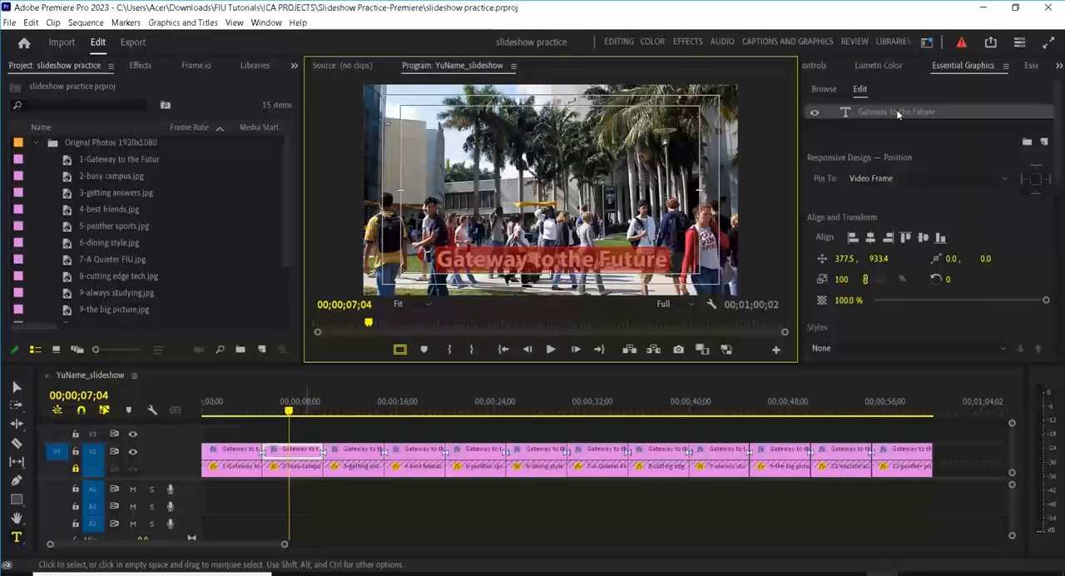
type("Busy Campu")
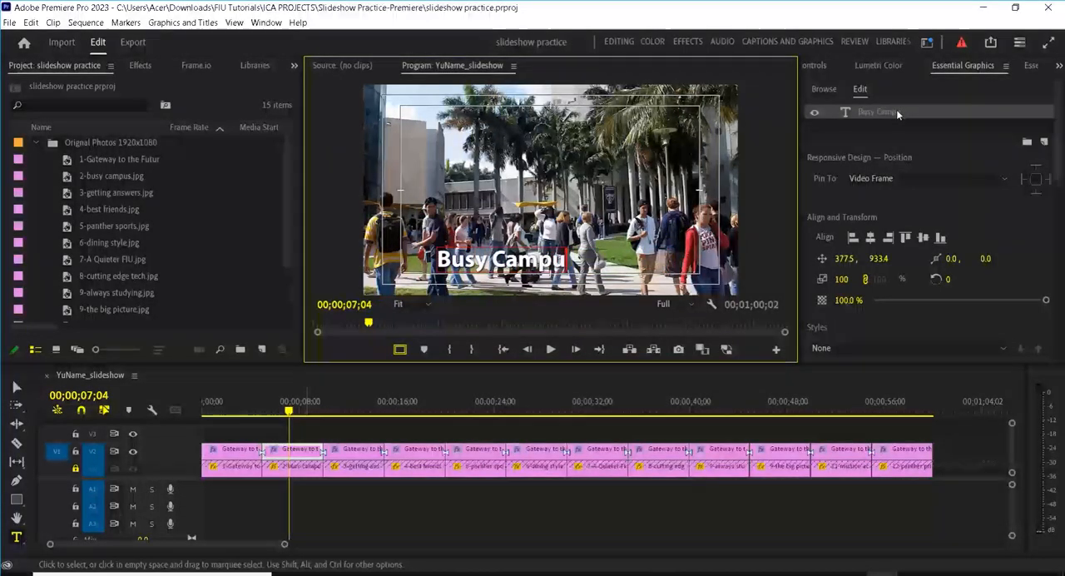
type("s!")
Step: With the Selection tool, move the "Busy Campus" title to the top centre of the picture, at about 635, 239
right_click(897, 110)
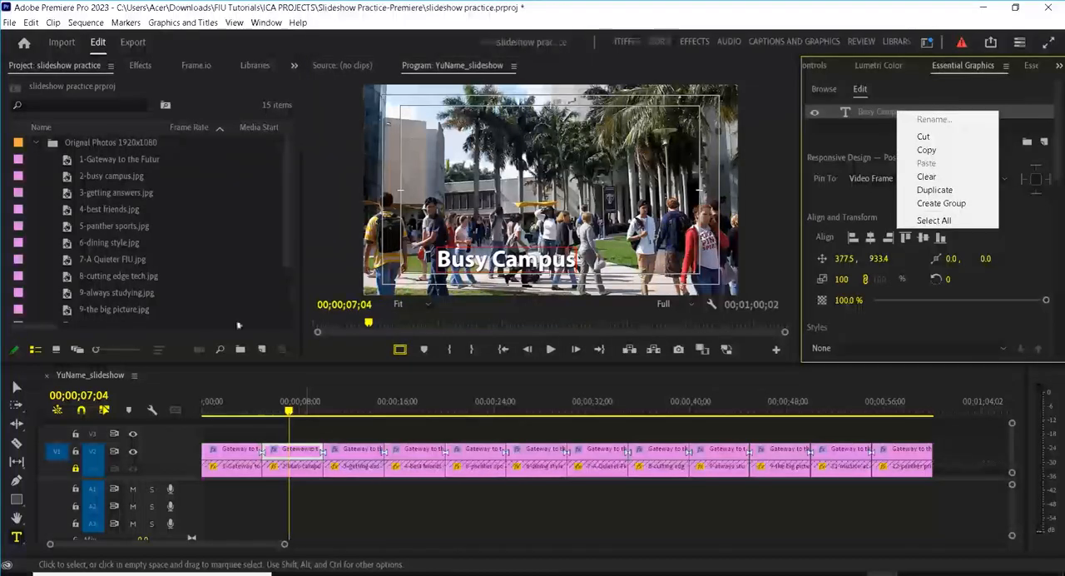
left_click(19, 384)
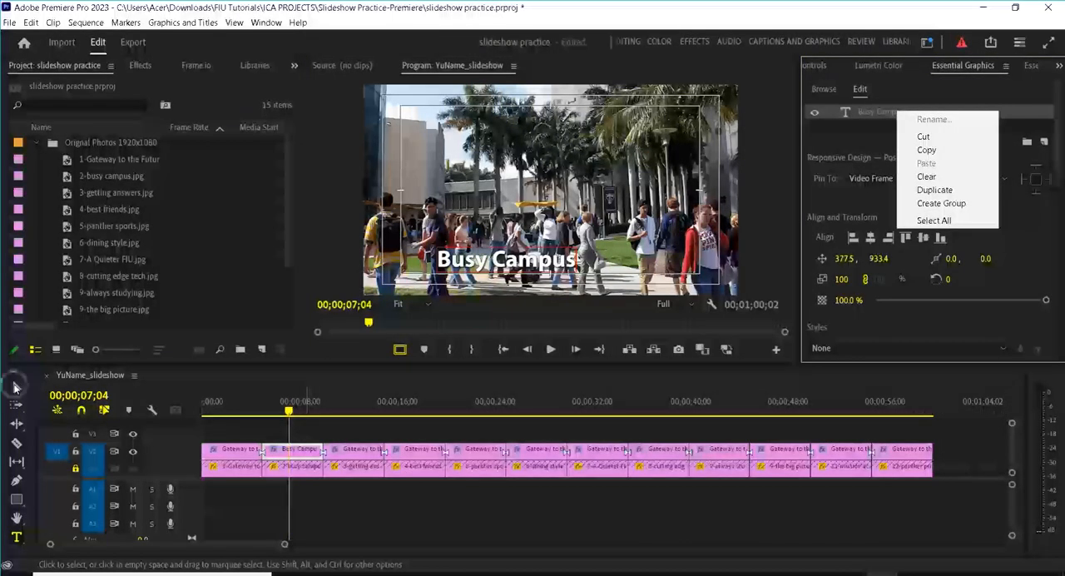
left_click_drag(517, 258, 564, 125)
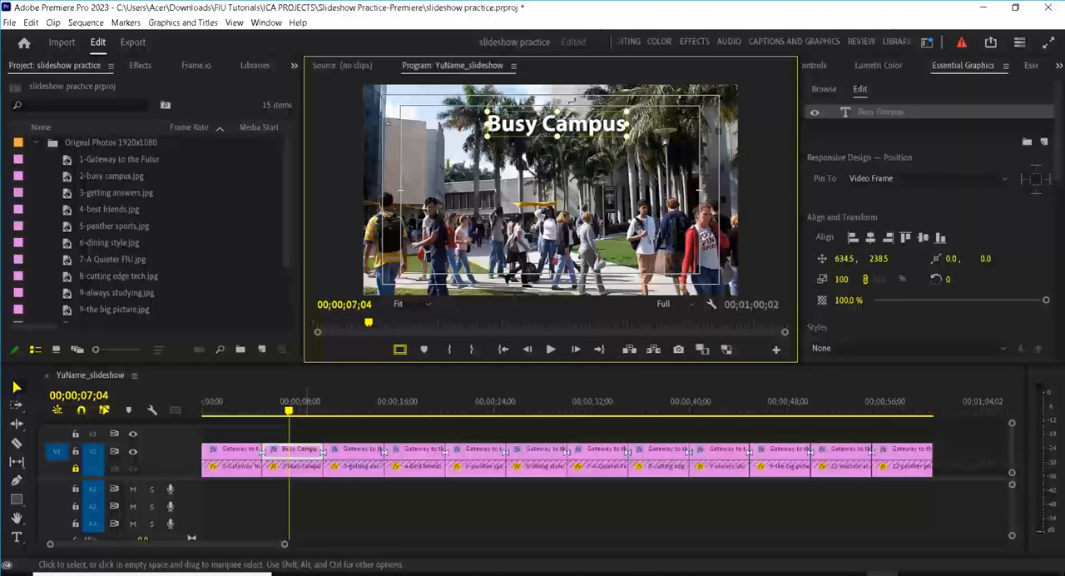
Step: Change the title over the third photo to "Getting Answers" and move it to the lower centre of the picture, at about 556, 912
left_click(352, 407)
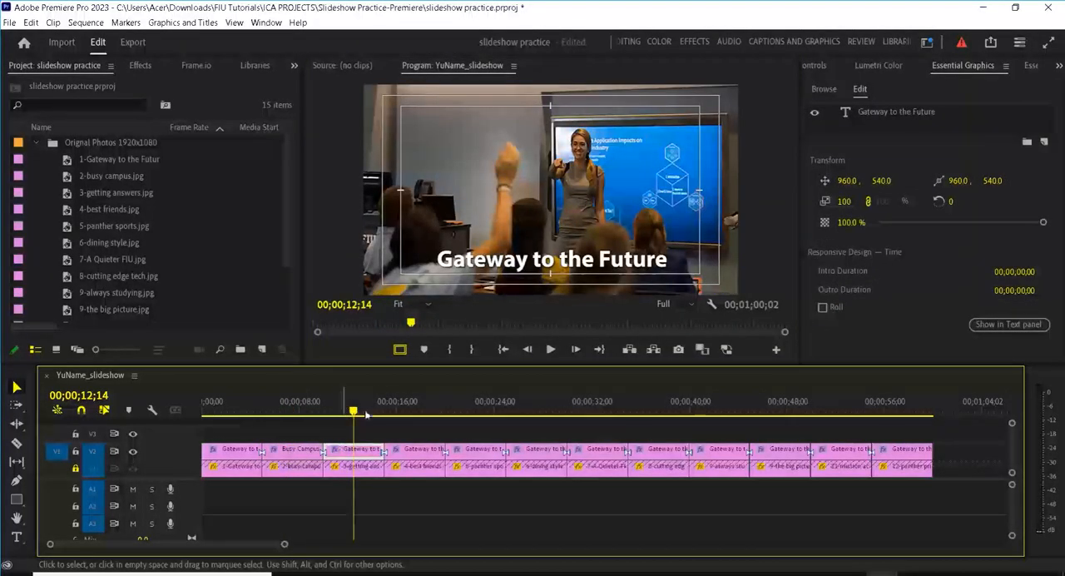
double_click(884, 111)
type("Get")
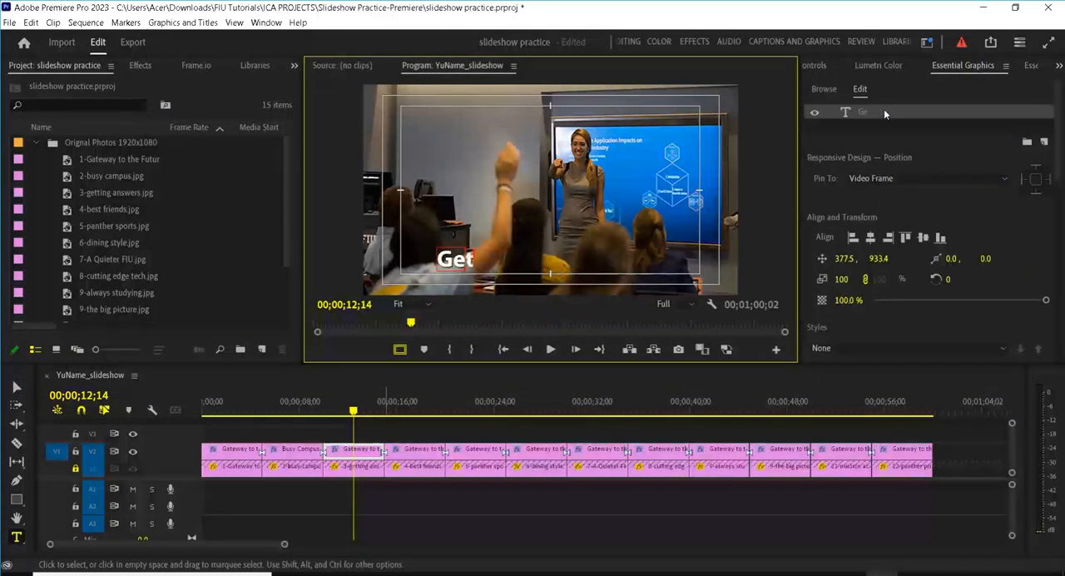
type("ting Answers")
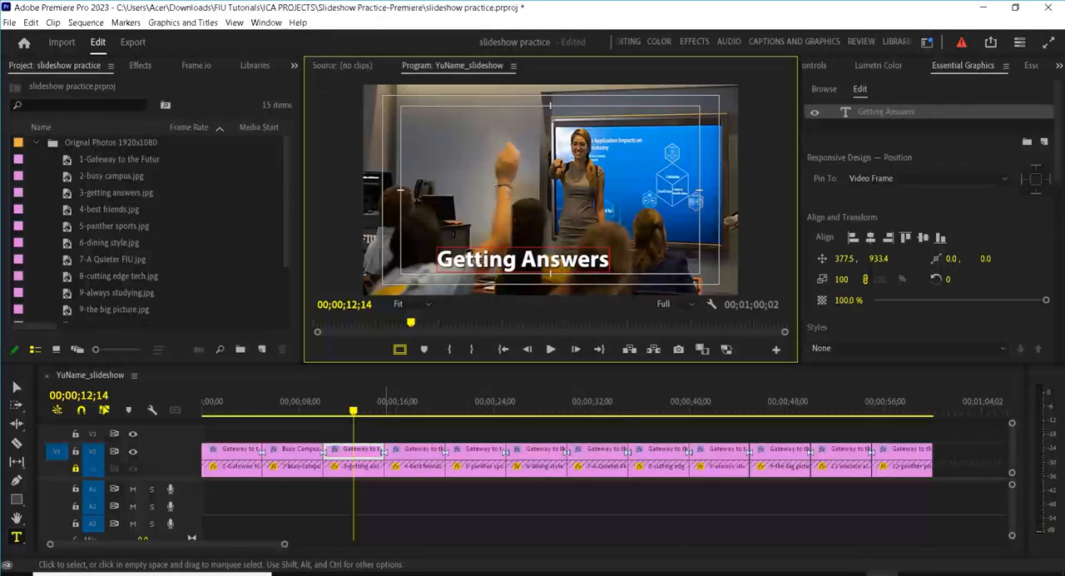
left_click(16, 387)
left_click(578, 259)
left_click_drag(578, 259, 580, 261)
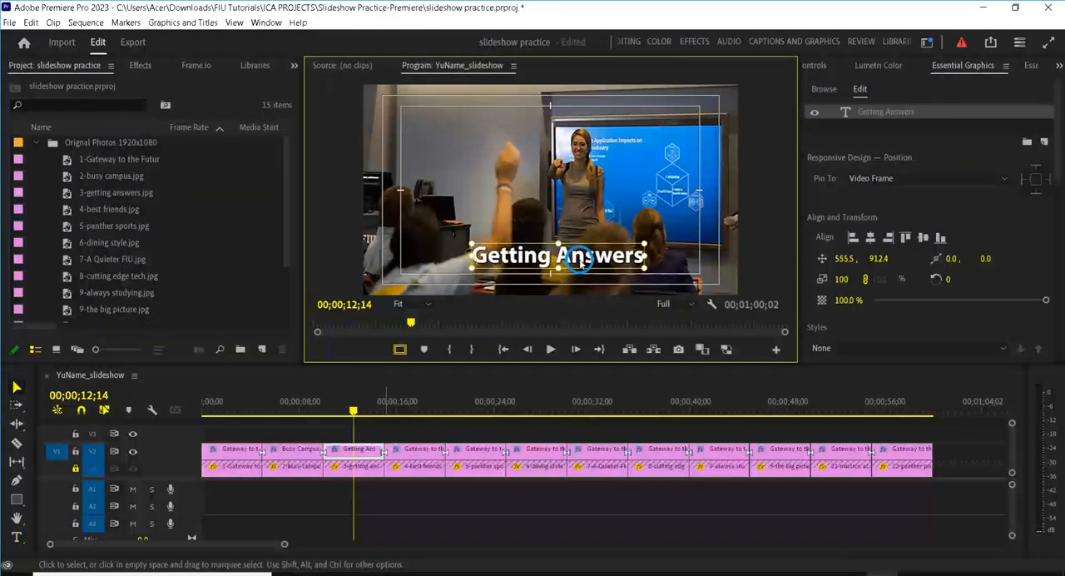
Step: Change the title over the fourth photo to "Best Friends" and move it to the lower centre of the picture, at about 598, 926
left_click(417, 408)
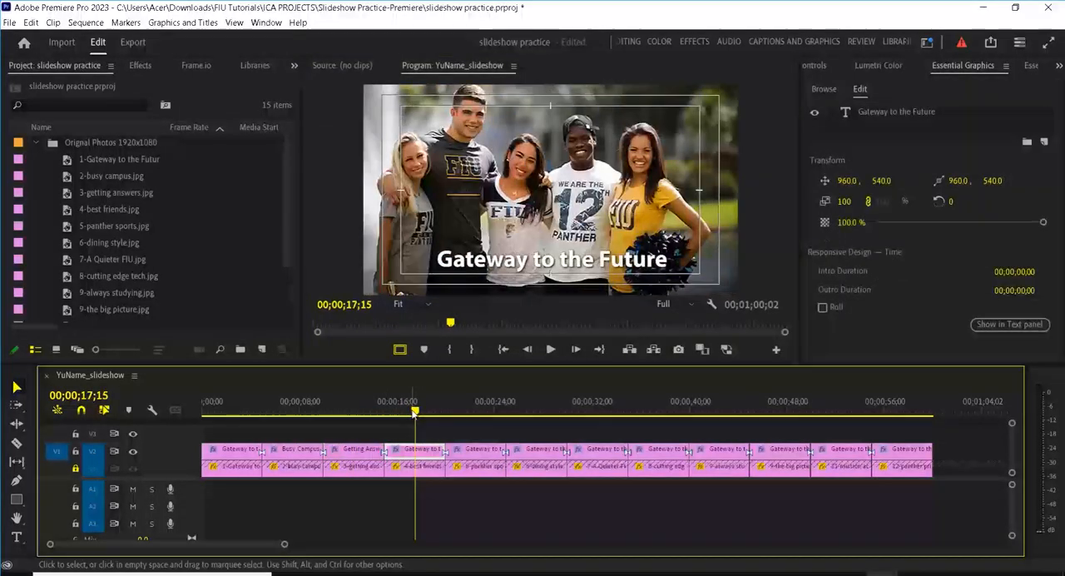
double_click(868, 116)
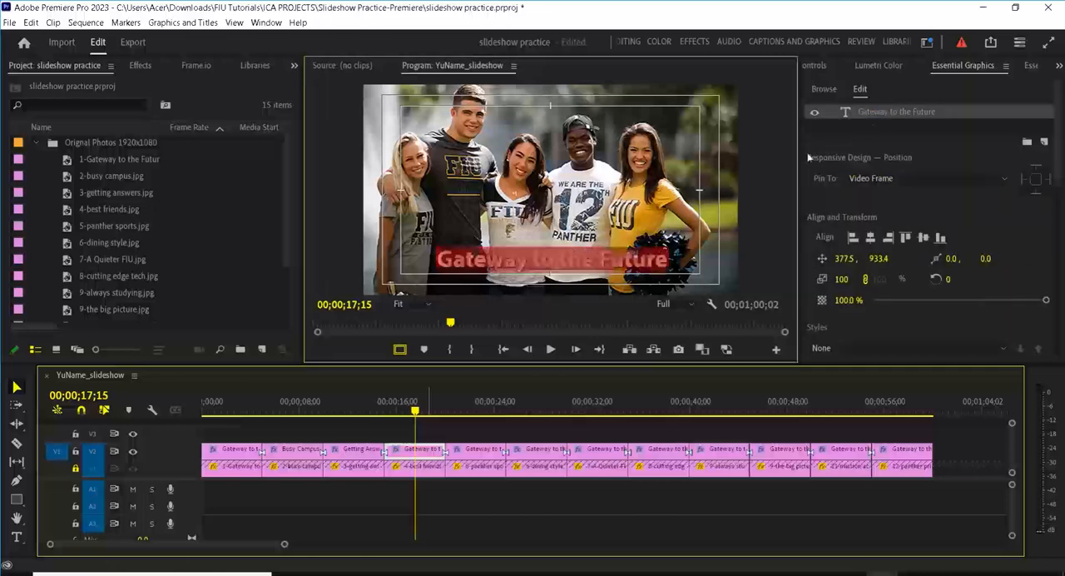
type("Be")
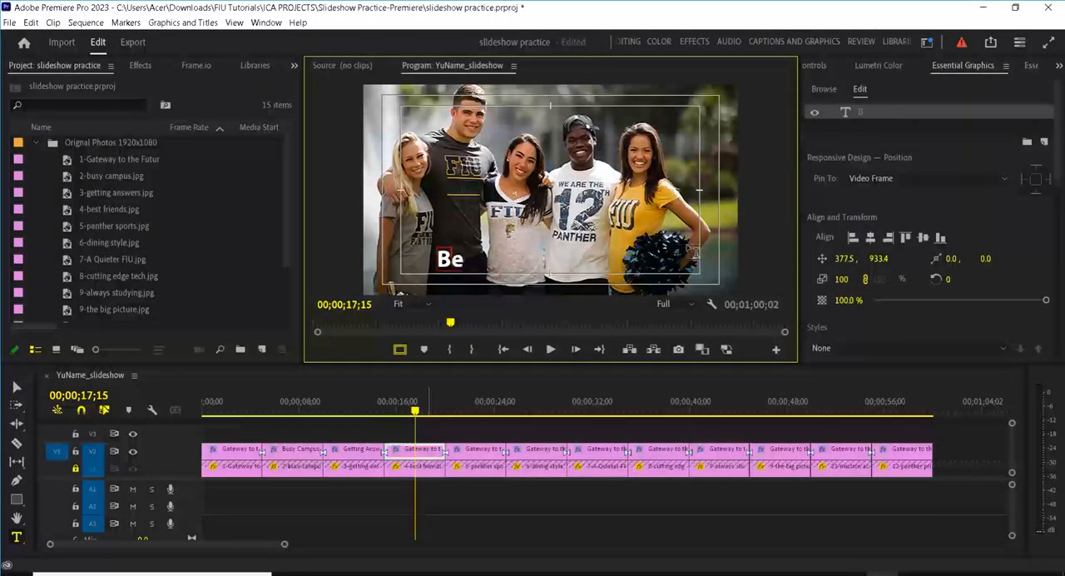
type("st Fri")
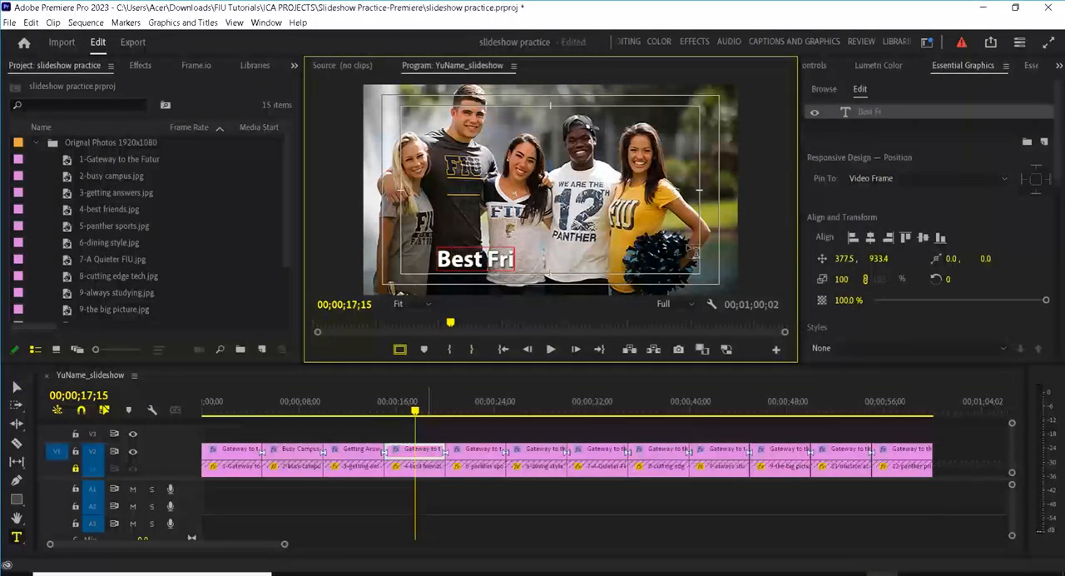
type("ends")
key("Return")
right_click(689, 247)
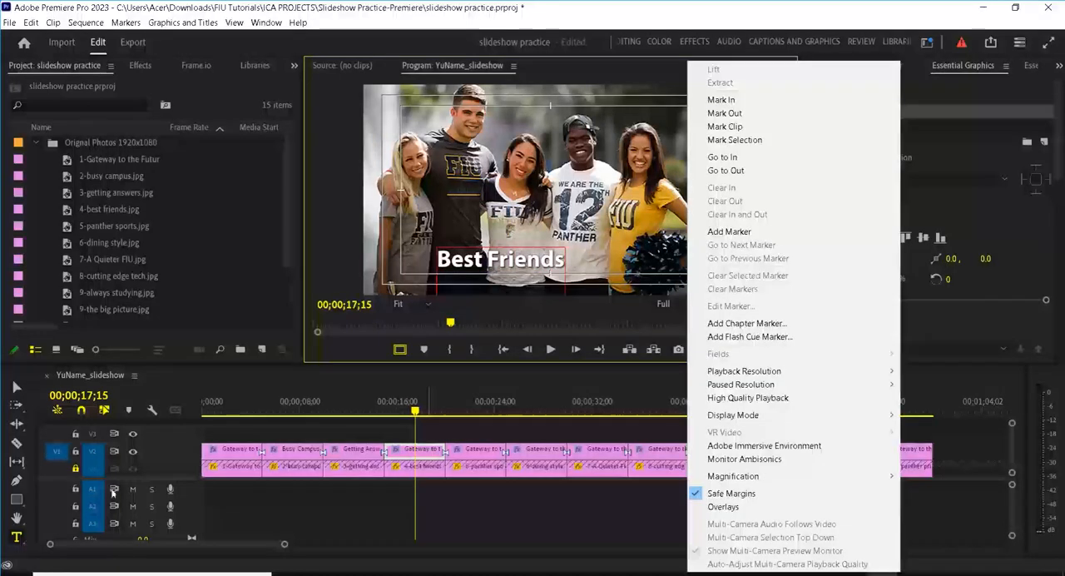
left_click(18, 389)
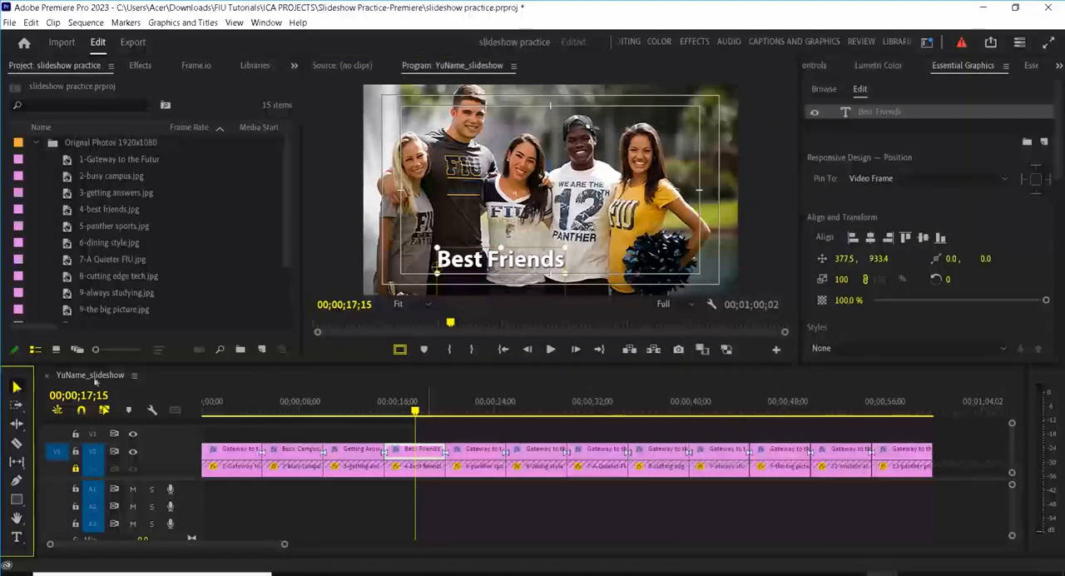
left_click_drag(515, 261, 559, 259)
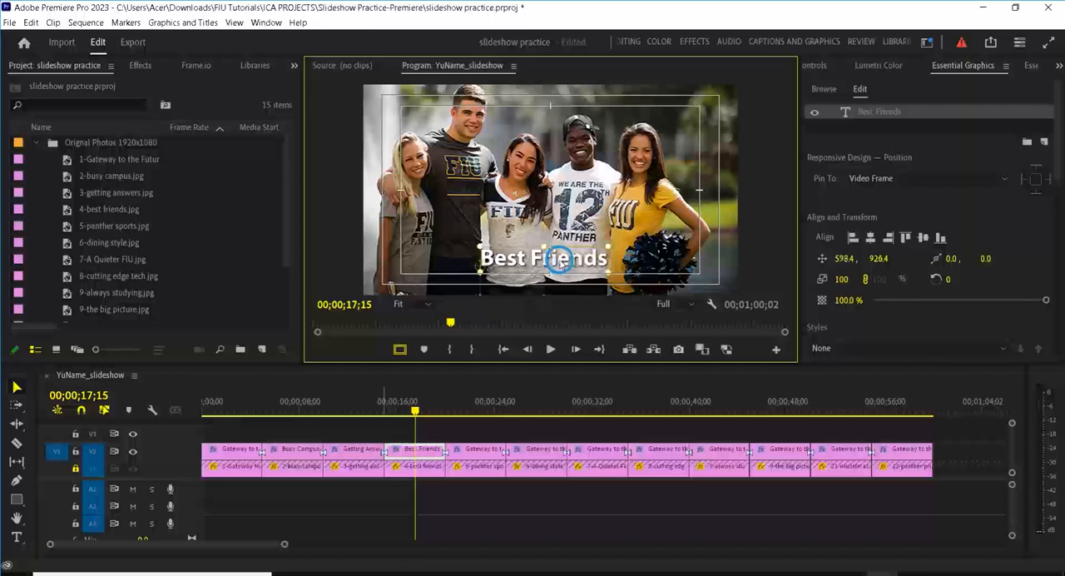
Step: Change the title over the fifth photo to "Panther Sports" and centre it near the lower edge of the picture, at about 528, 923
left_click(465, 405)
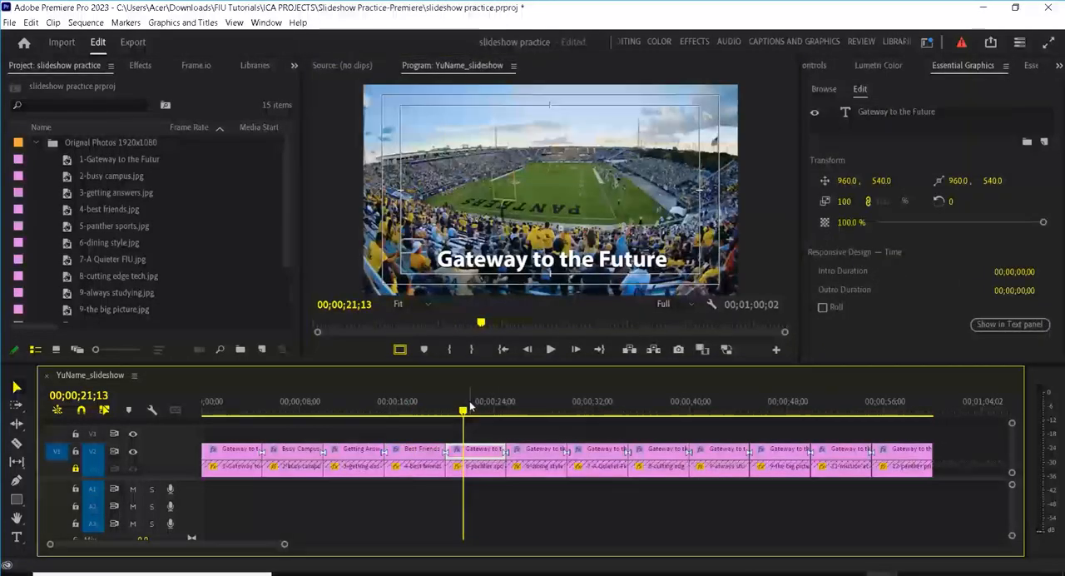
left_click(884, 112)
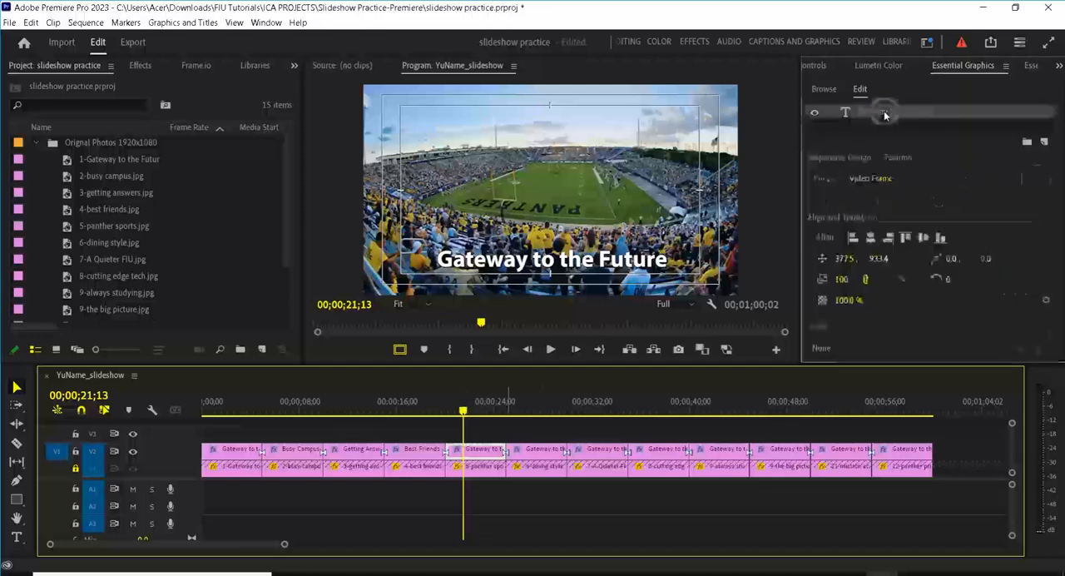
double_click(884, 112)
type("Pan")
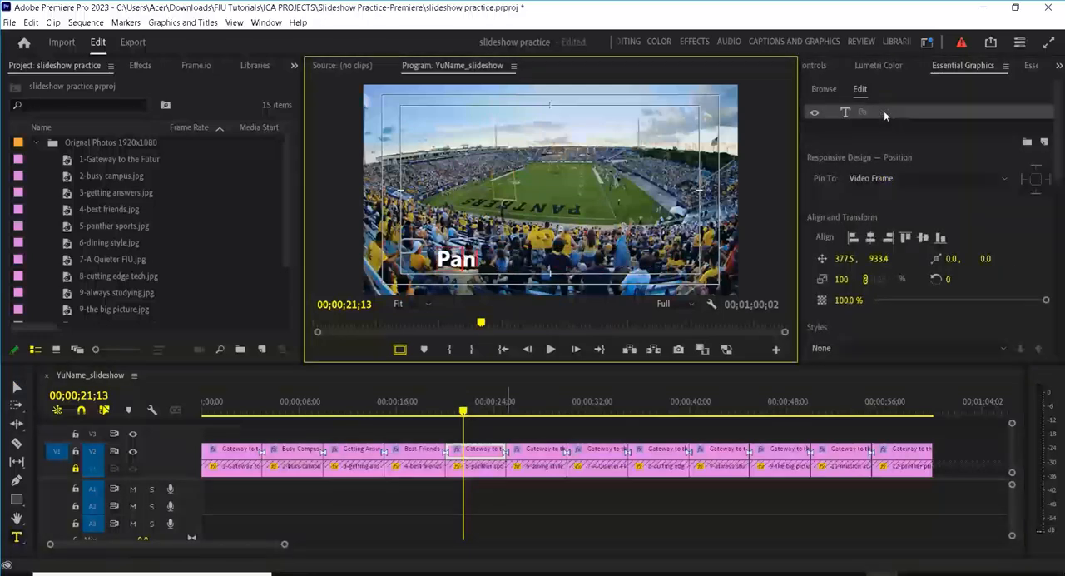
type("ther Sp")
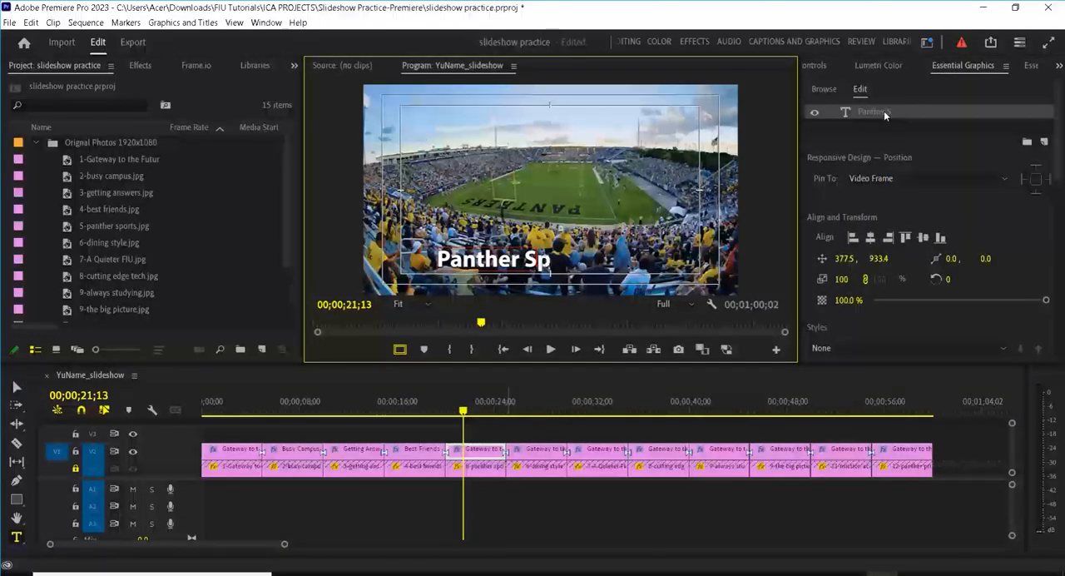
type("orts")
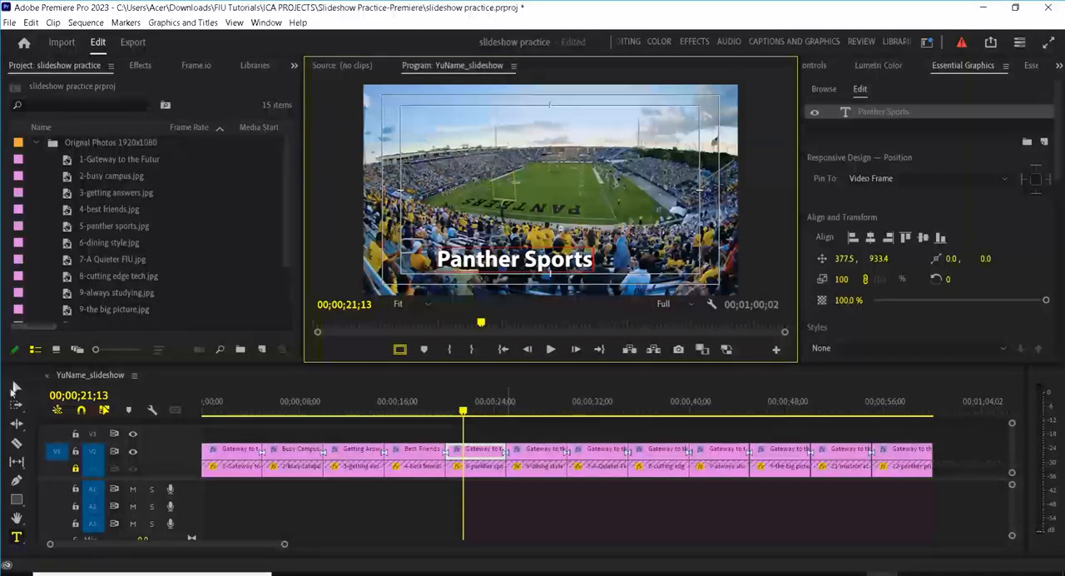
left_click(16, 387)
left_click_drag(534, 261, 566, 257)
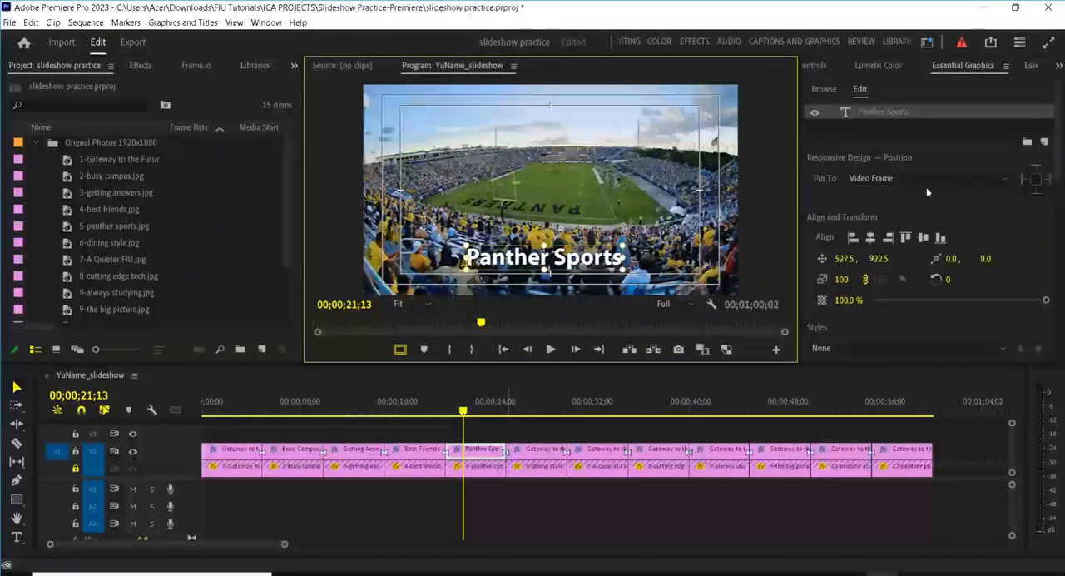
Step: Change the title over the sixth photo to "Dining Style" and move it to the upper part of the picture
left_click(529, 399)
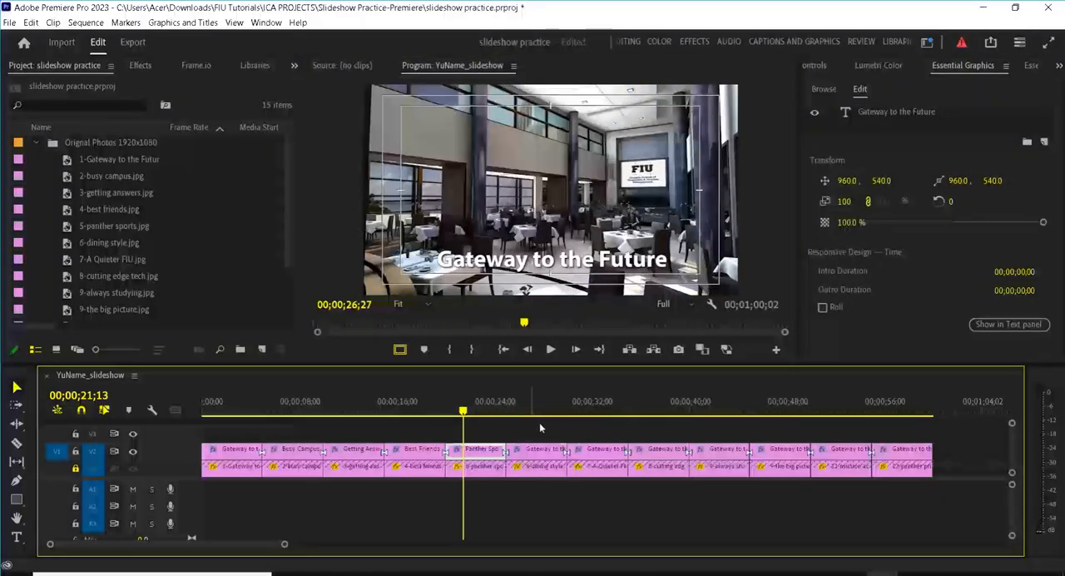
left_click(873, 117)
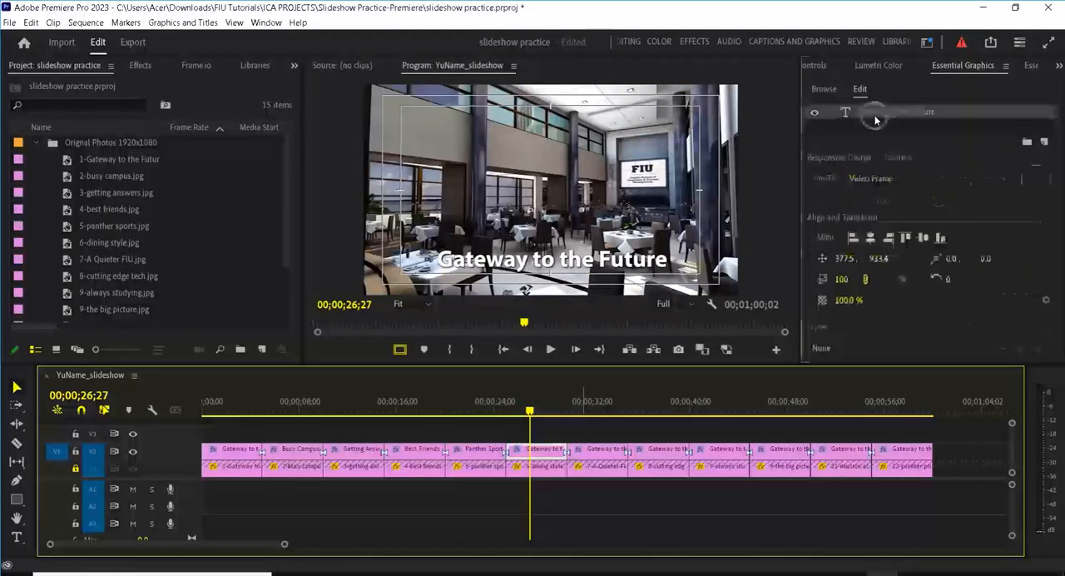
type("Dini")
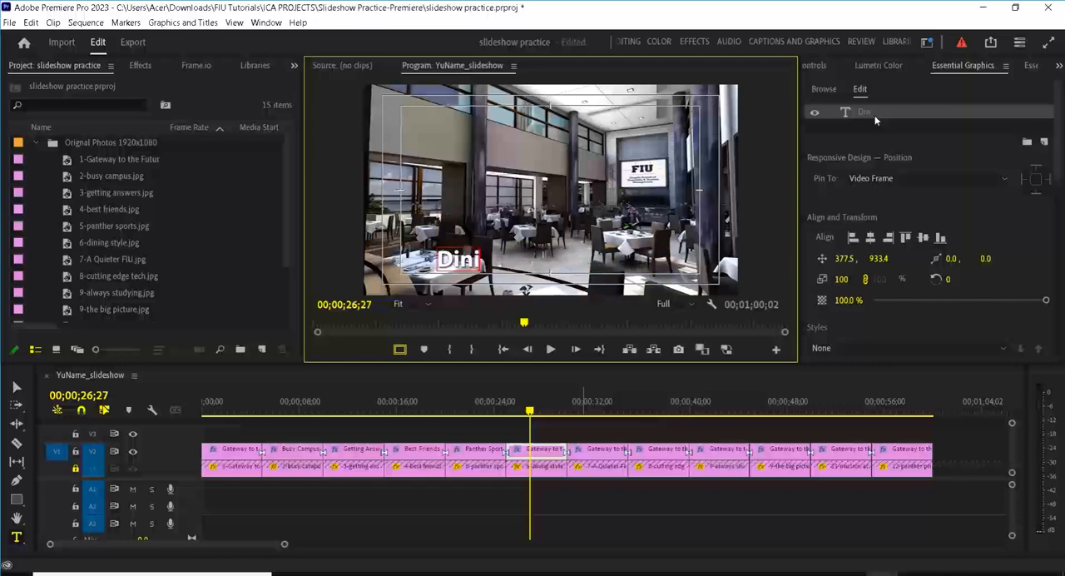
type("ng Sty")
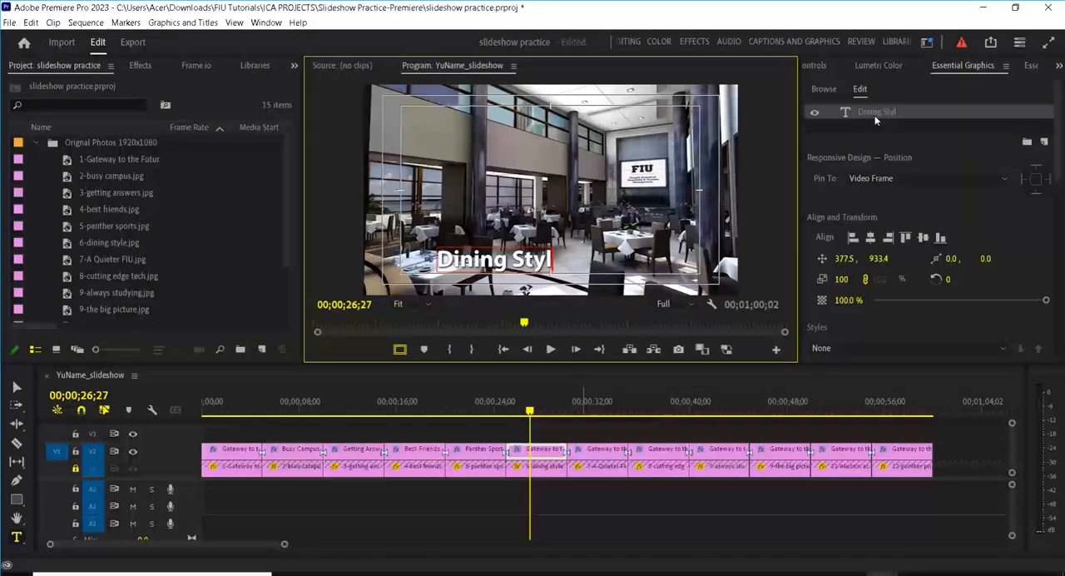
type("le")
key("Escape")
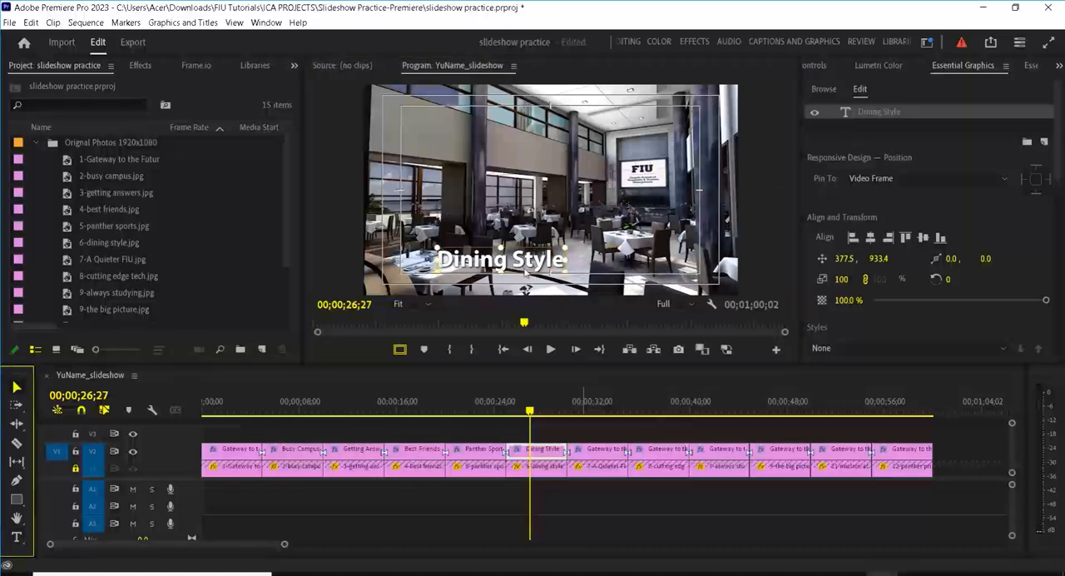
left_click_drag(560, 245, 564, 140)
Step: Change the title over the seventh photo to "A Quieter FIU" and move it to the upper centre of the picture, at about 602, 288
left_click(598, 410)
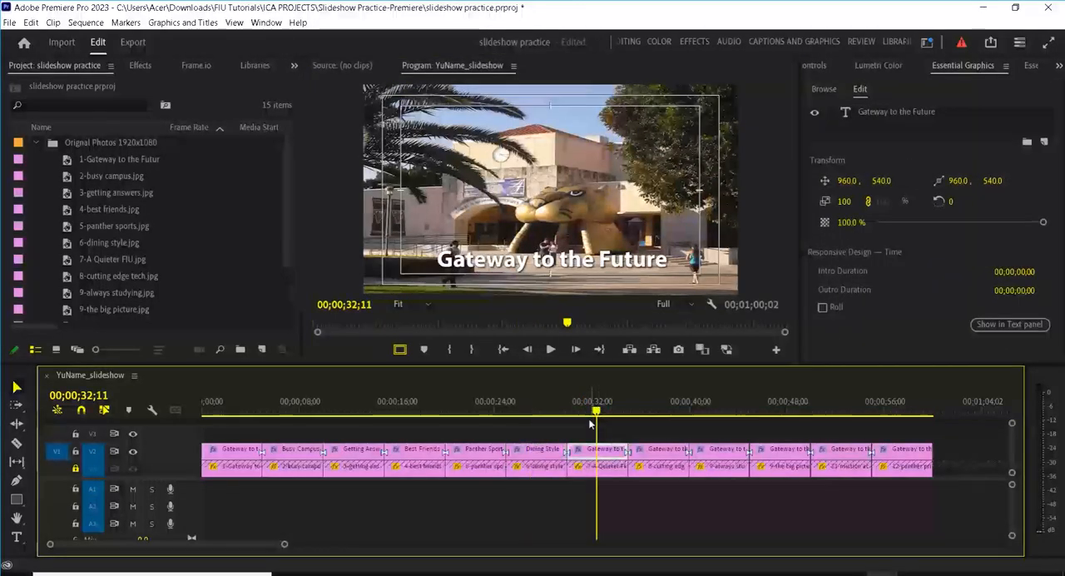
double_click(869, 114)
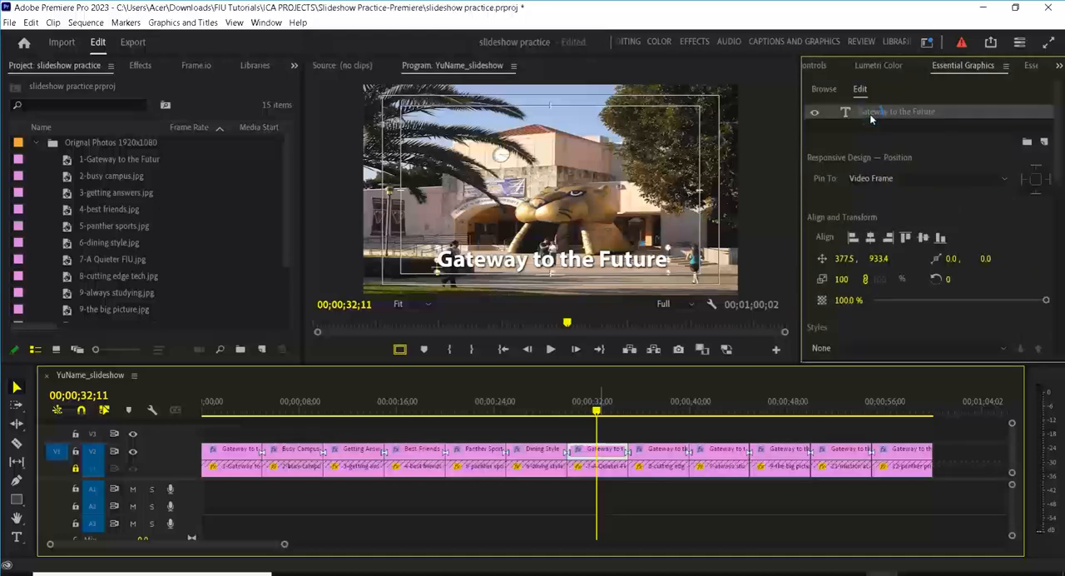
type("A")
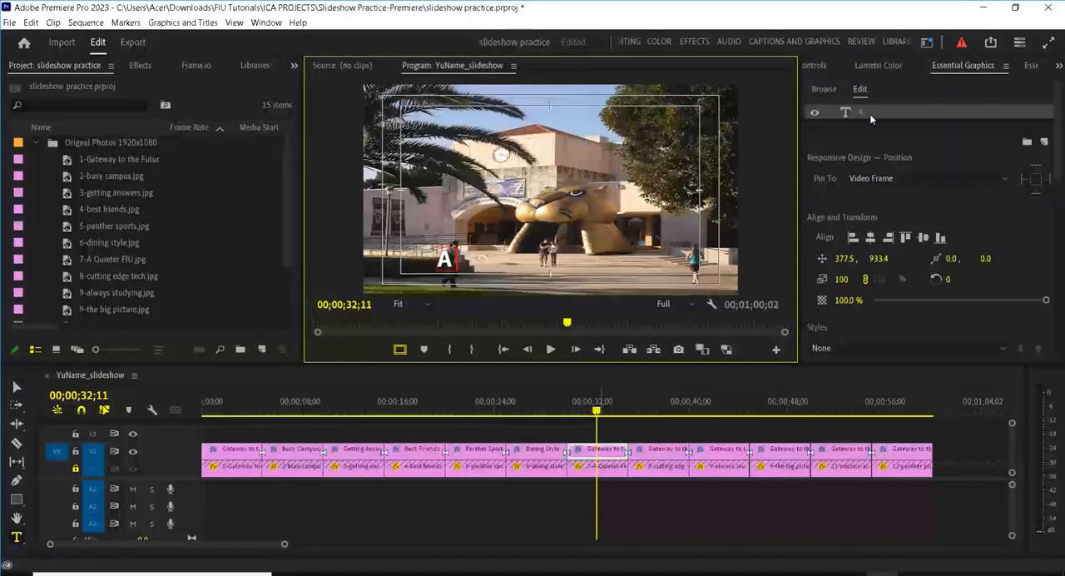
type(" Quiete")
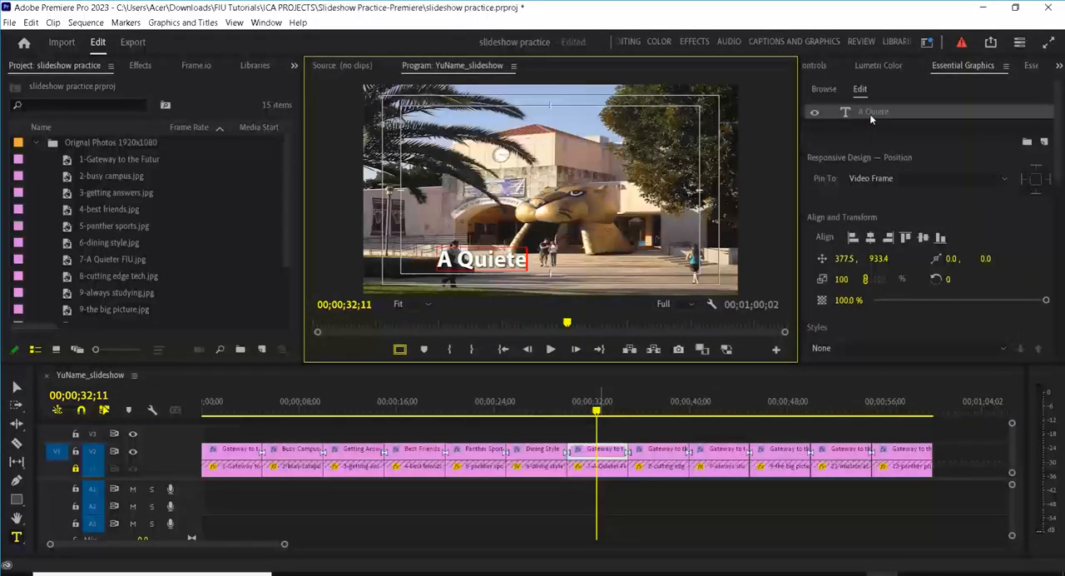
type("r FIU")
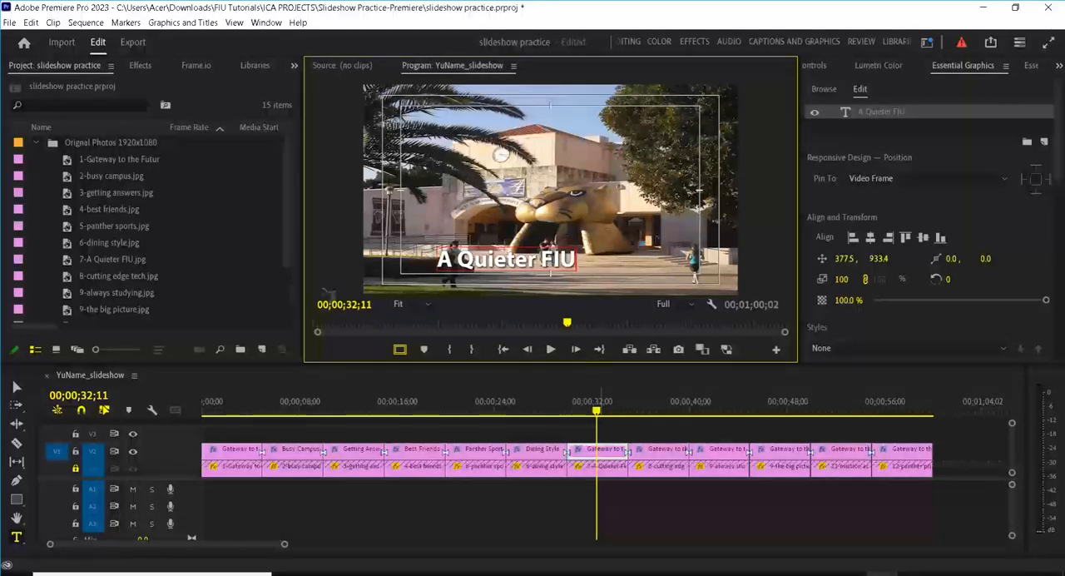
left_click(17, 387)
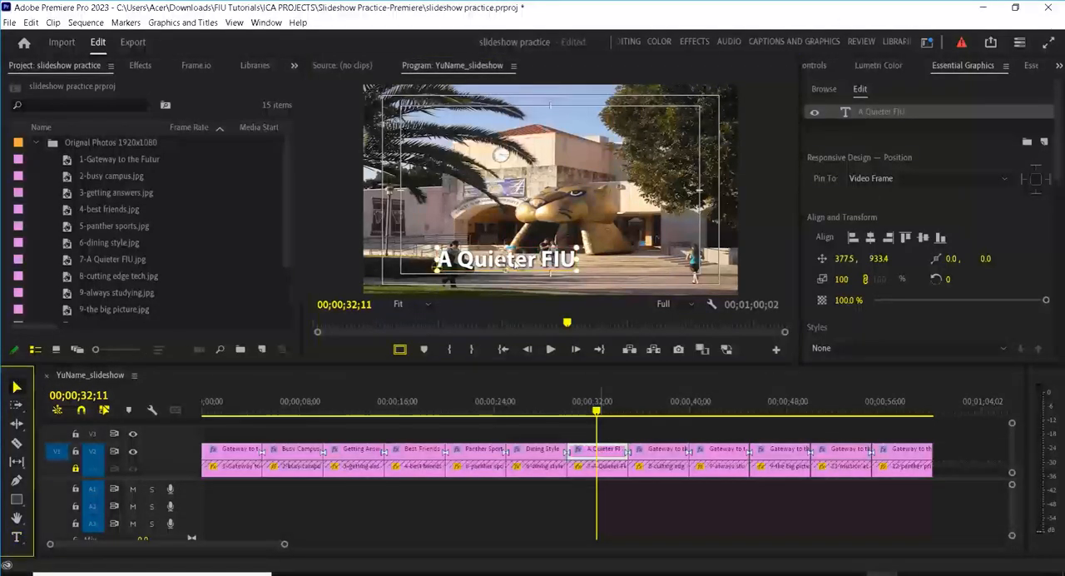
left_click_drag(514, 250, 558, 133)
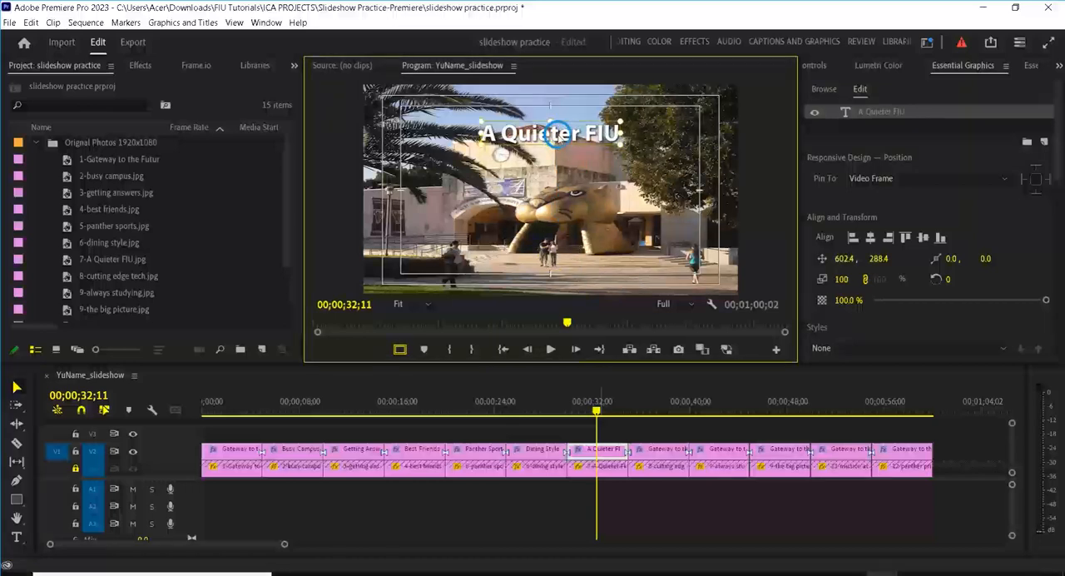
Step: Change the text of the title clip over the eighth photo to "Cutting Edge Tech"
left_click(653, 410)
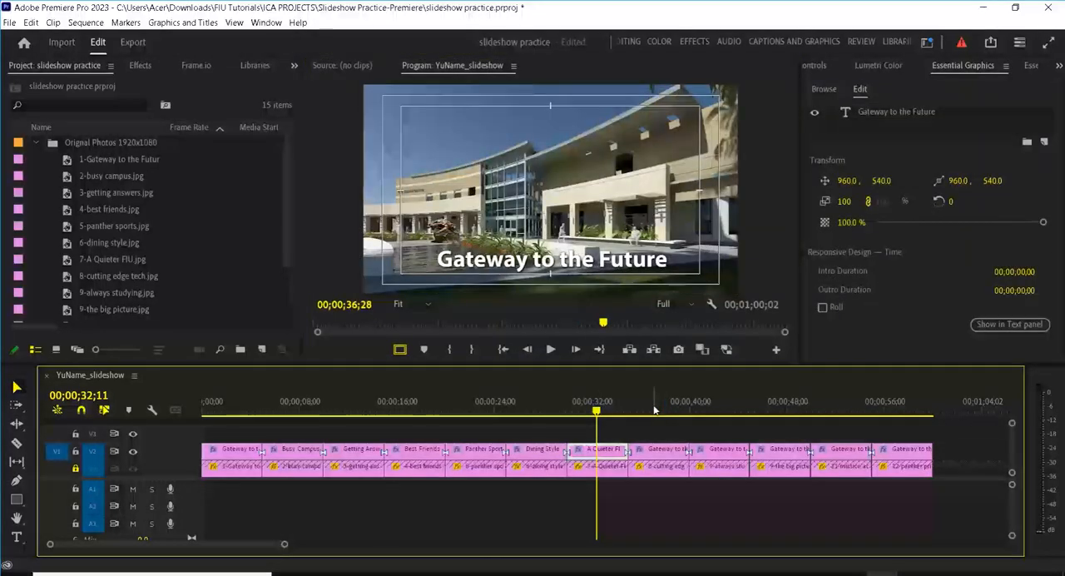
double_click(866, 110)
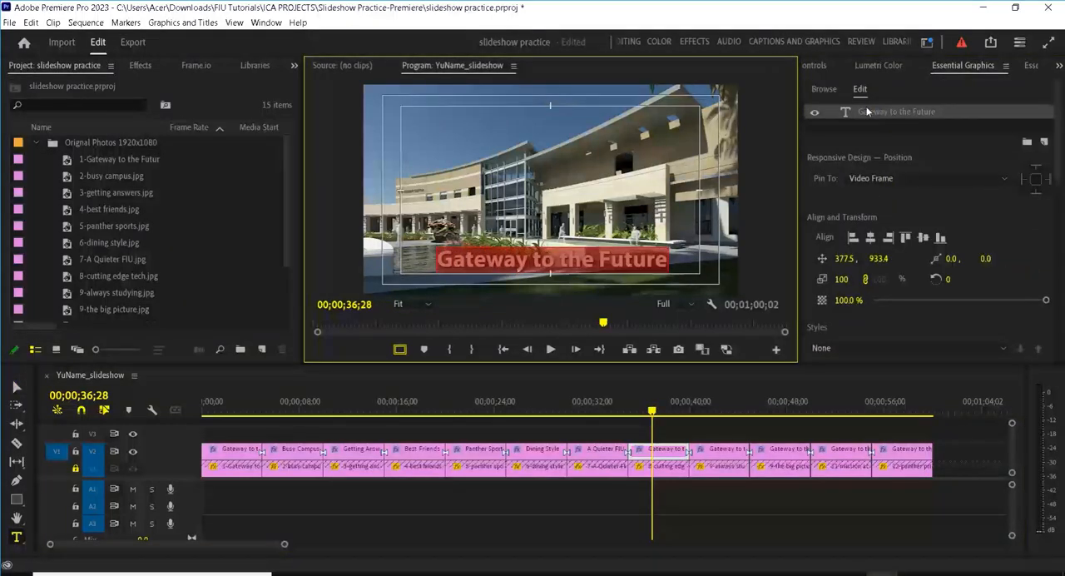
type("Cut")
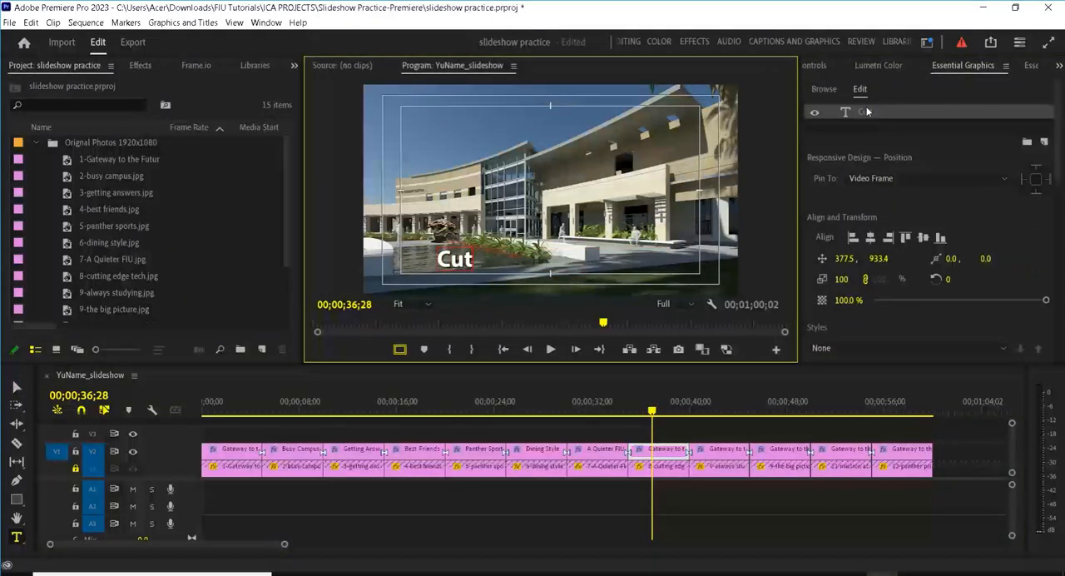
type("ting Edge")
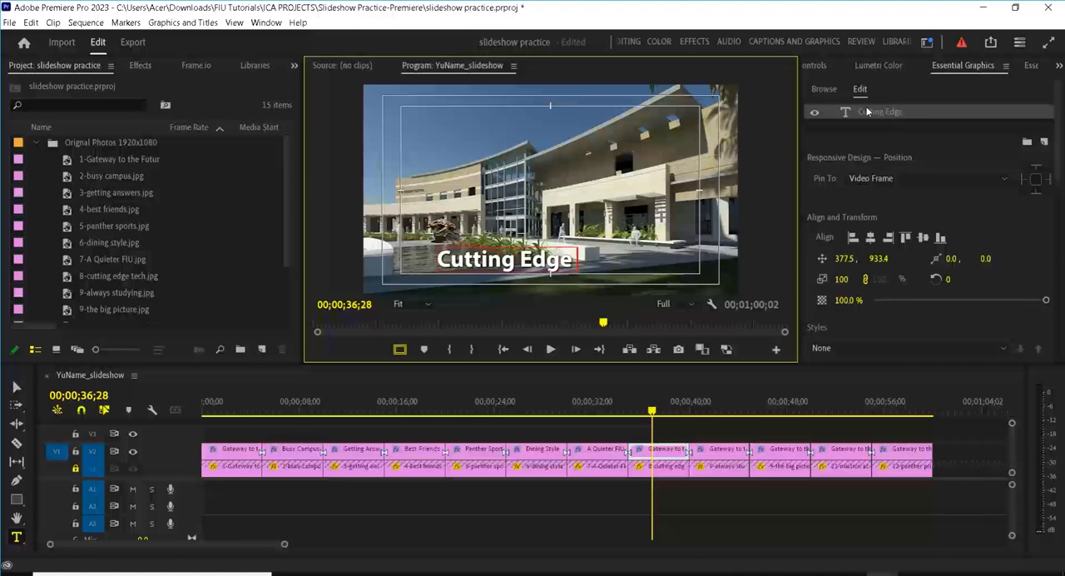
type(" Tech")
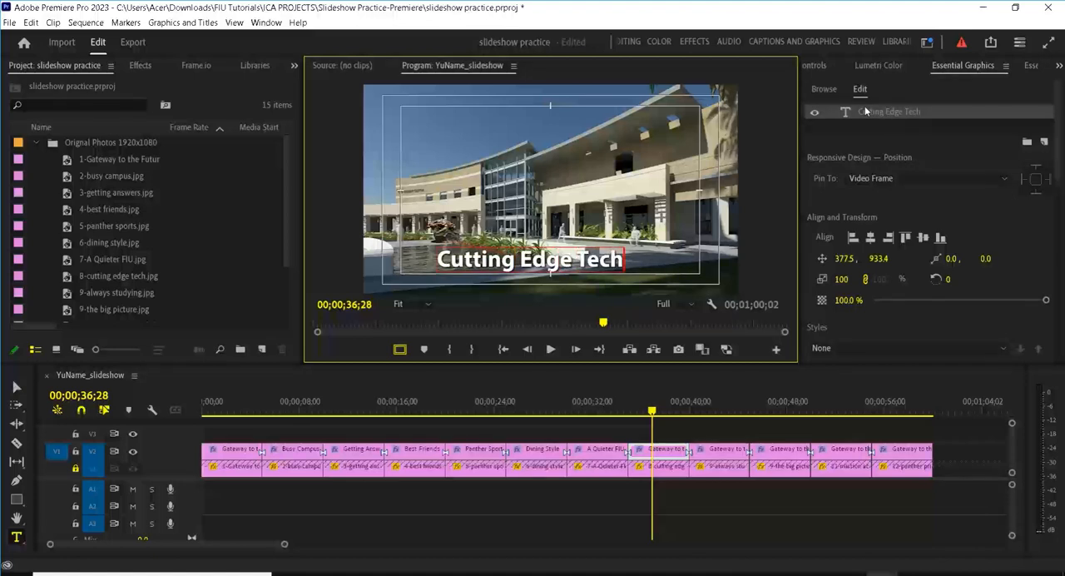
left_click(716, 411)
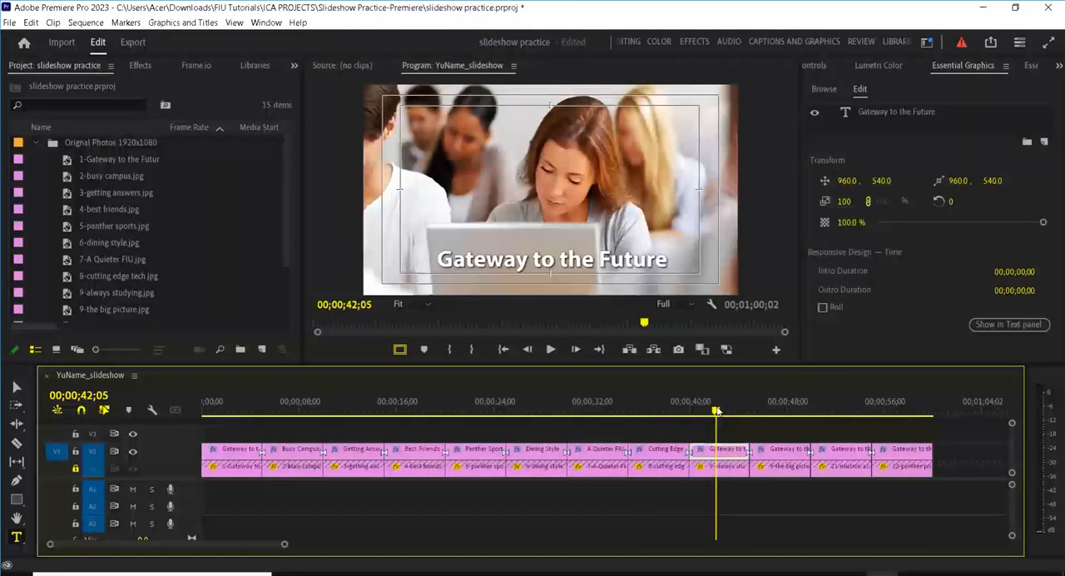
Step: Change the text of the title clip over the ninth photo to "Always Studying"
left_click(889, 111)
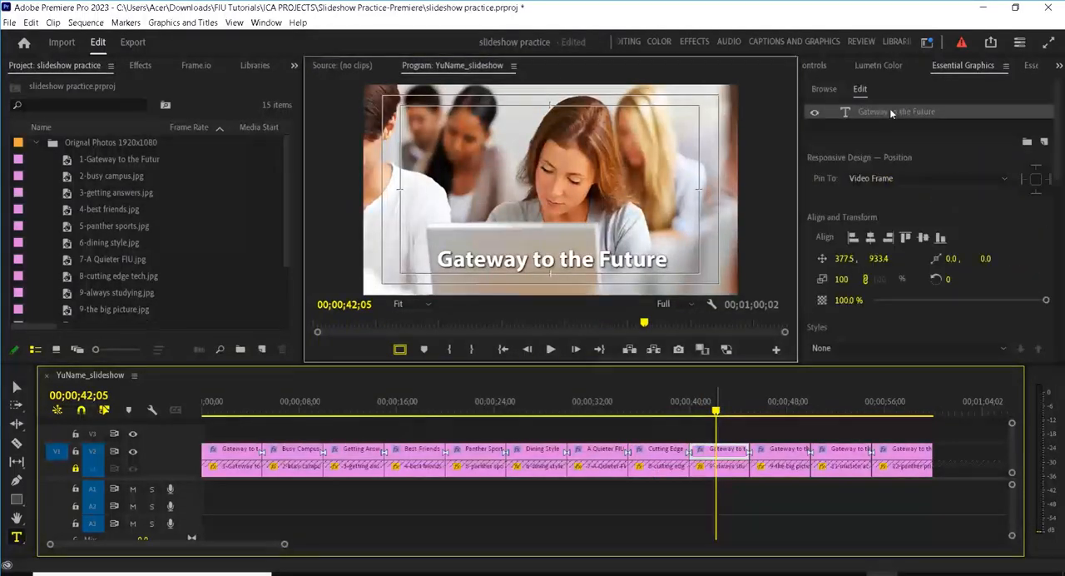
type("Als")
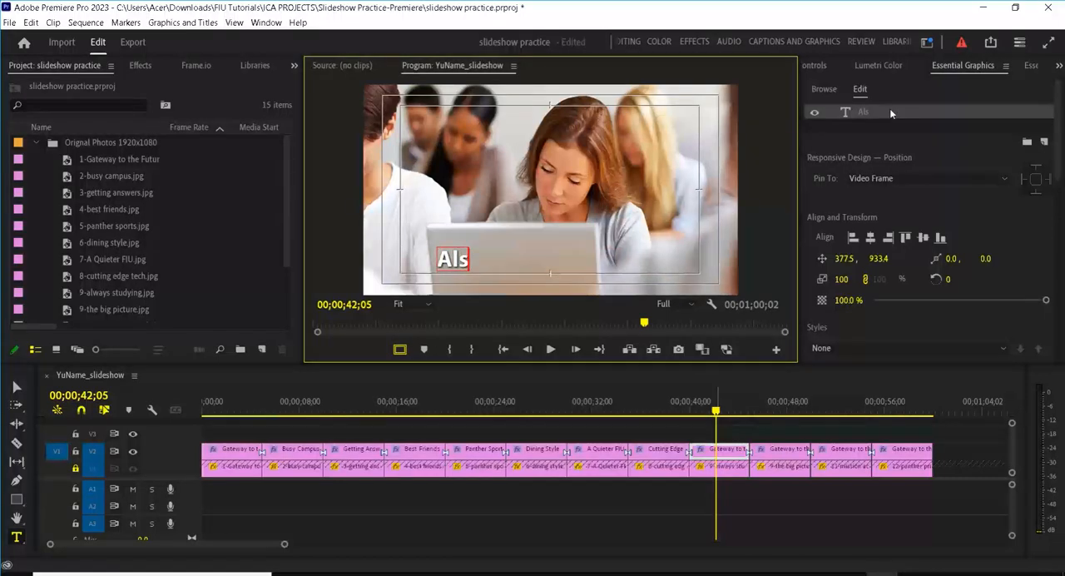
key("BackSpace")
type("wy")
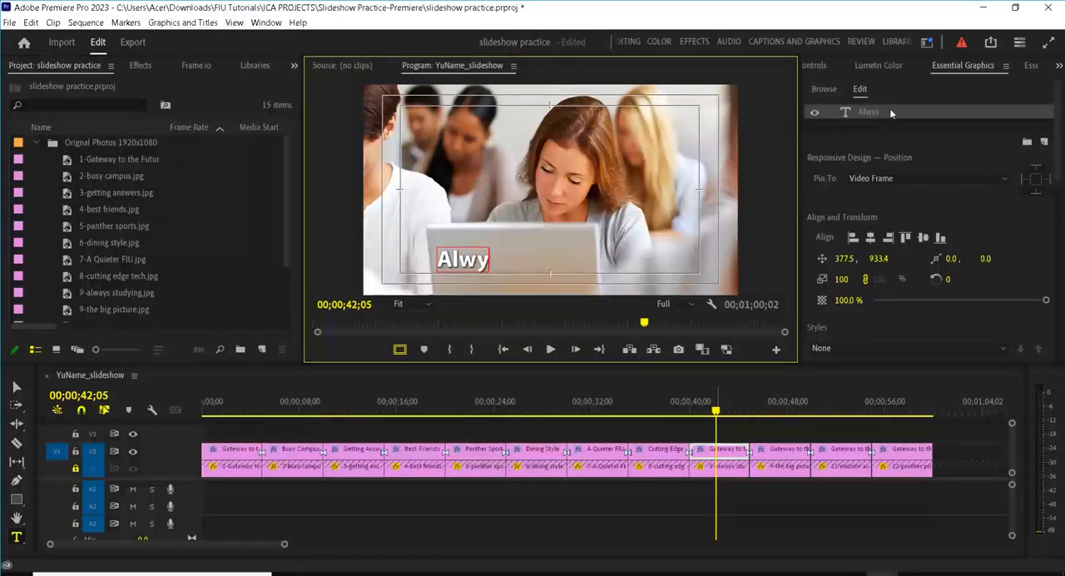
type("as Studying")
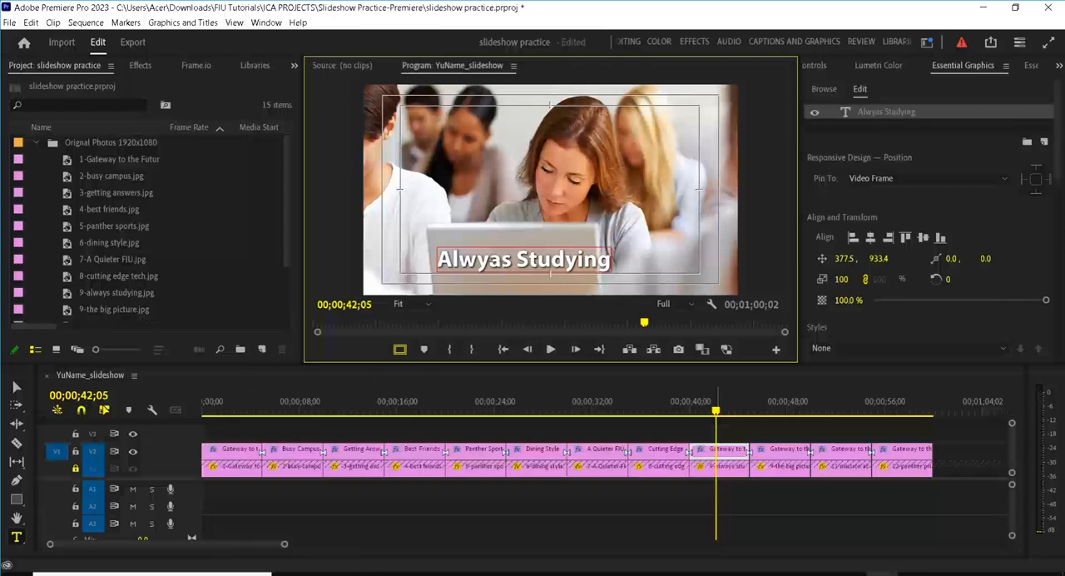
key("BackSpace")
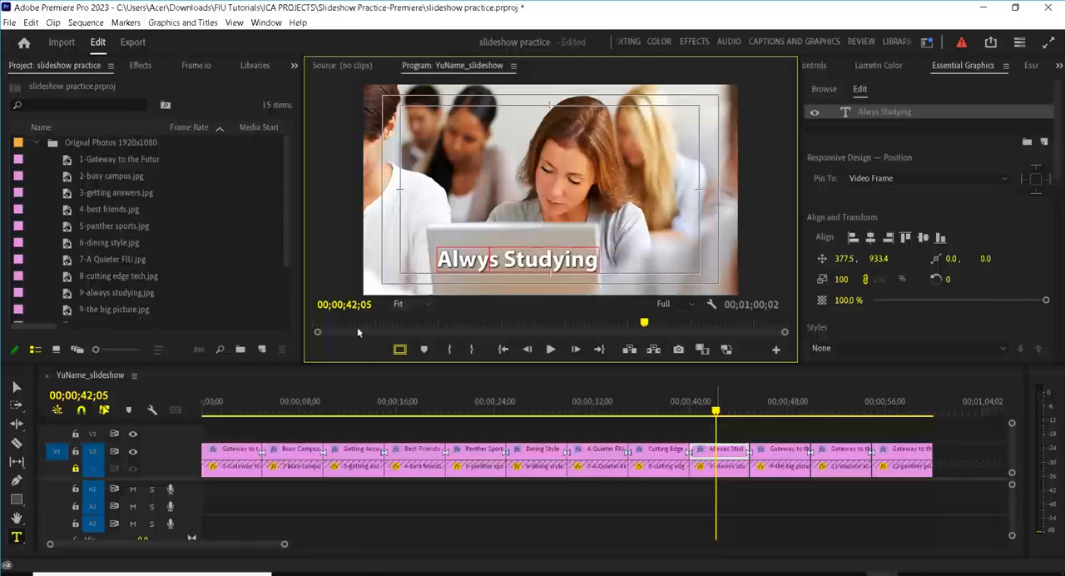
key("BackSpace")
key("BackSpace")
type("ay")
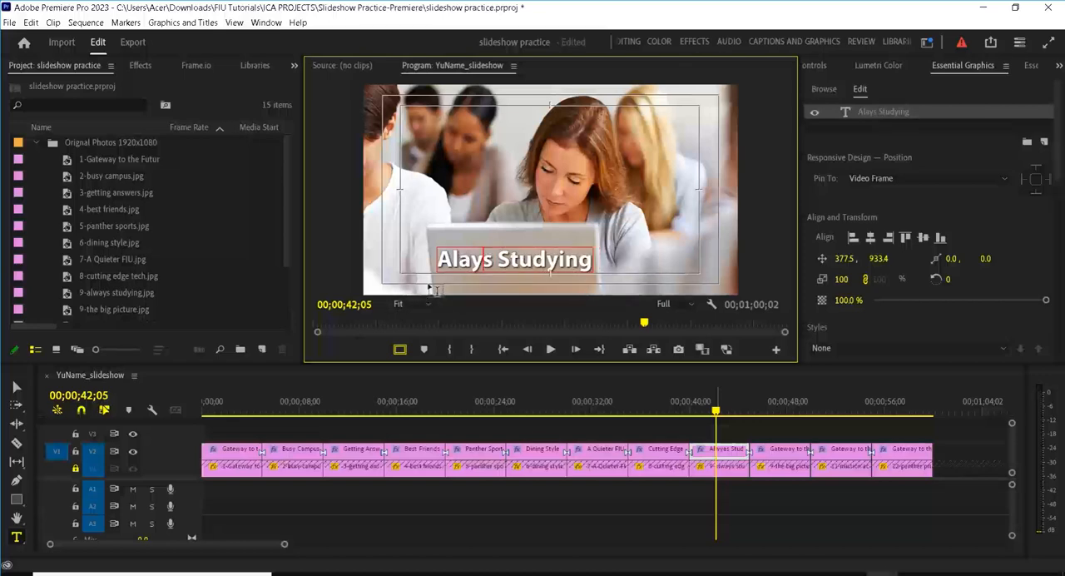
key("BackSpace")
key("BackSpace")
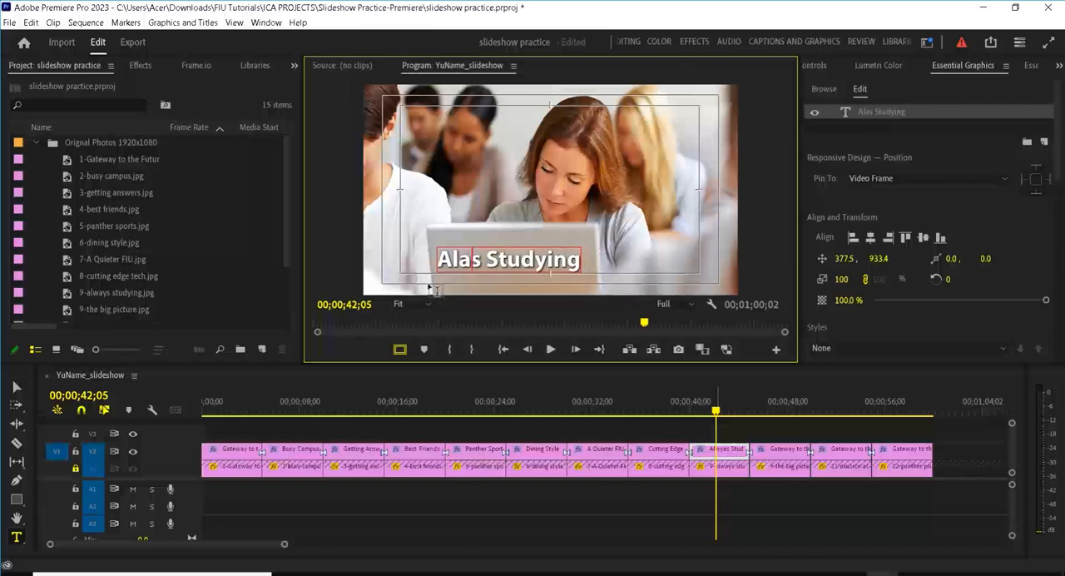
type("w")
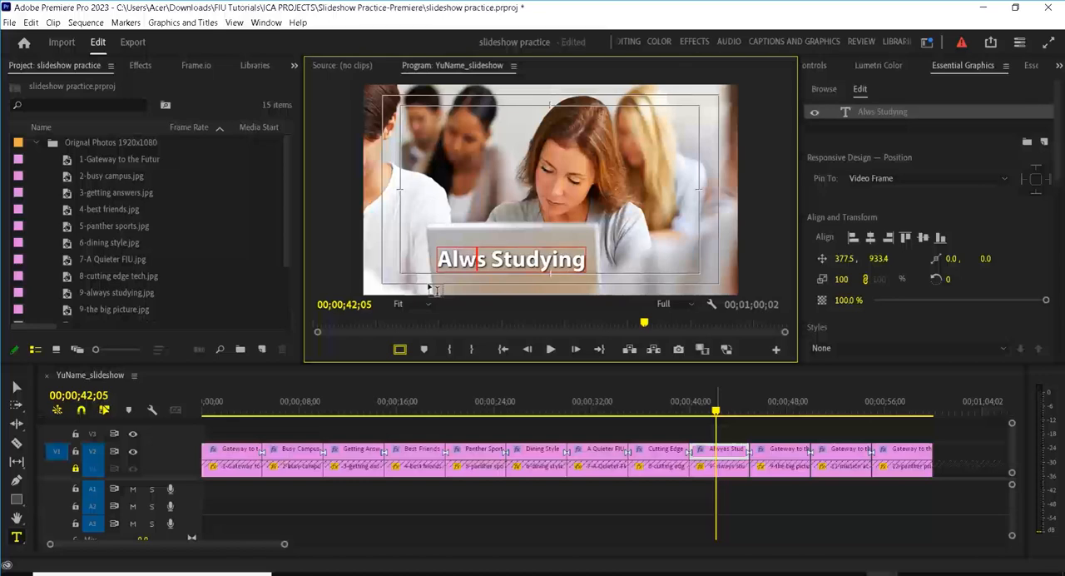
type("ay")
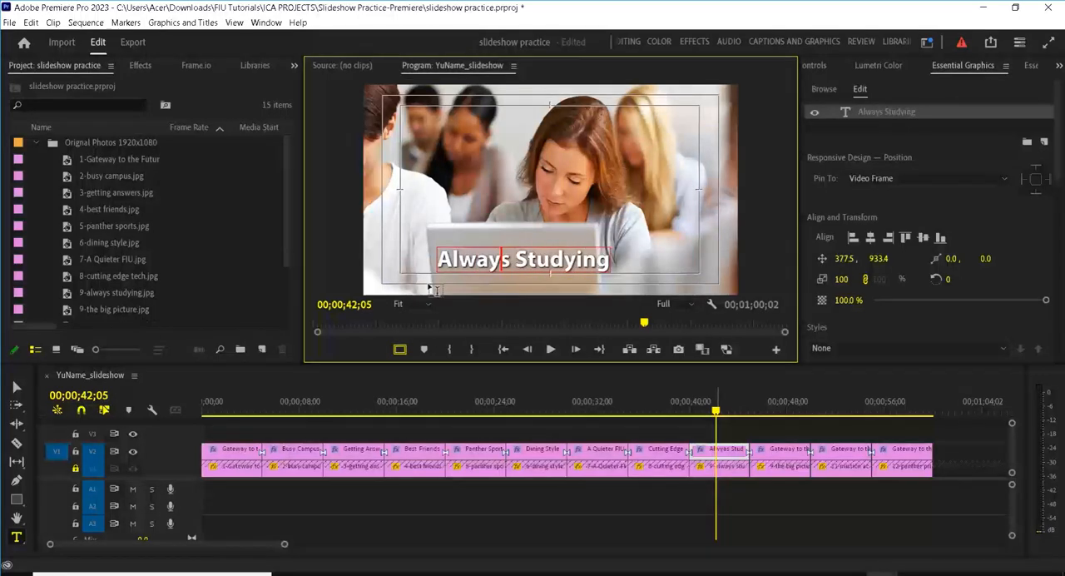
Step: Centre the "Always Studying" title near the lower edge of the picture, at about 506, 923
left_click(16, 387)
left_click(573, 259)
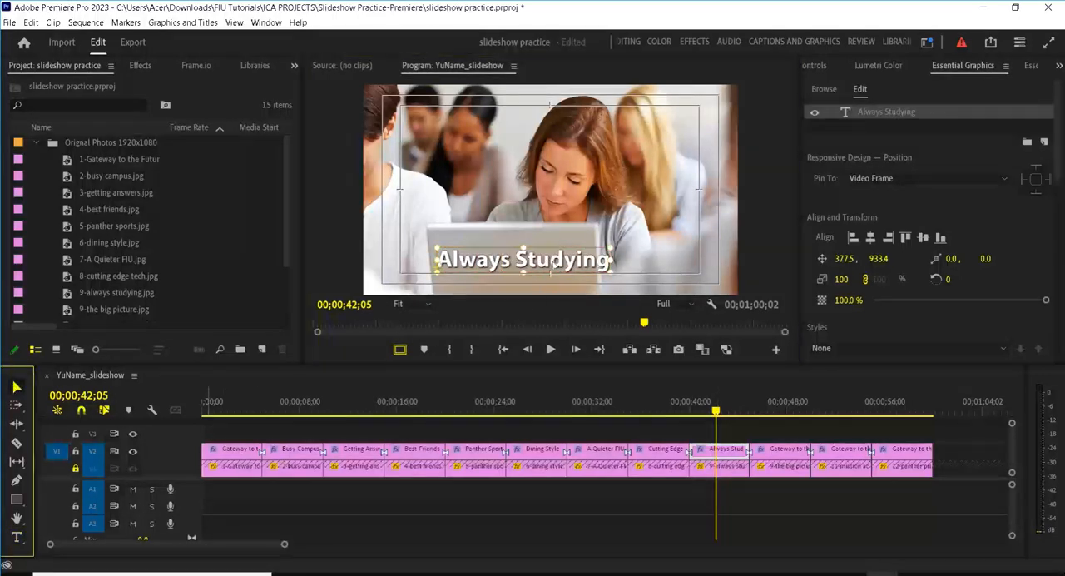
left_click_drag(572, 259, 577, 258)
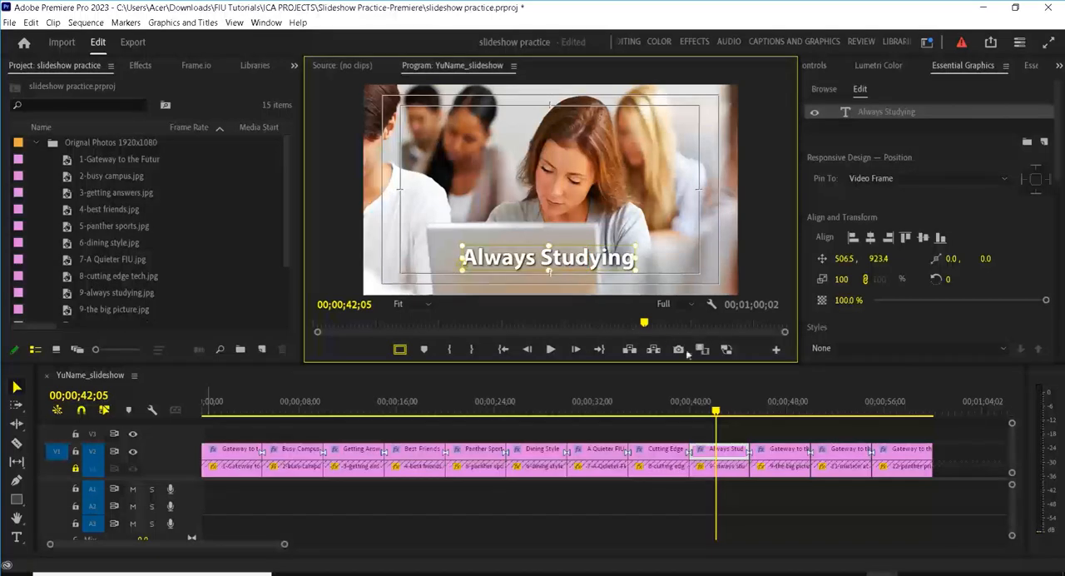
Step: Change the title over the tenth photo to "The Big Picture" and move it to the upper part of the picture, at about 359, 238
left_click(772, 406)
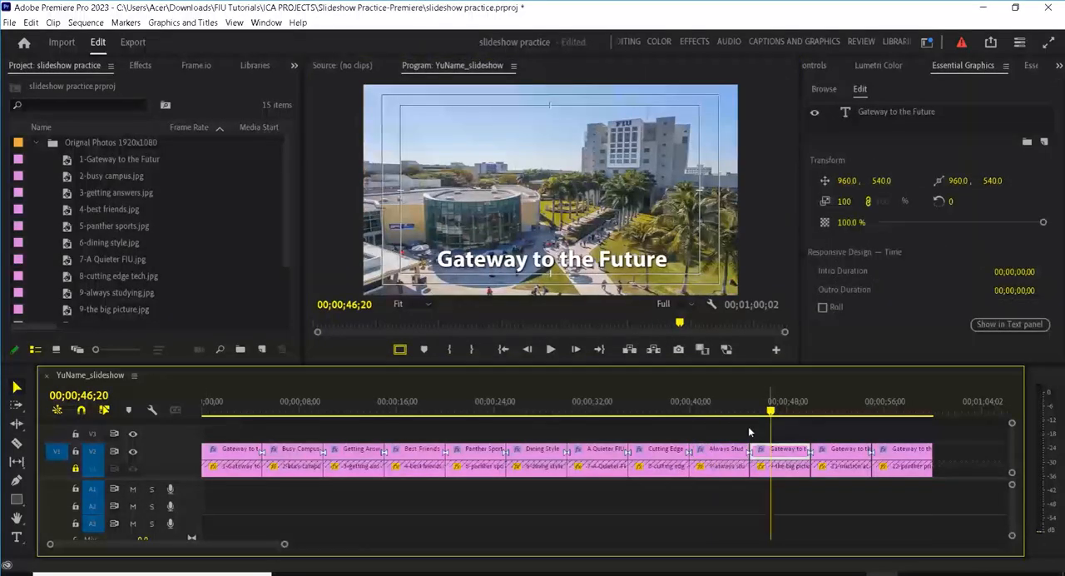
left_click(887, 112)
double_click(887, 113)
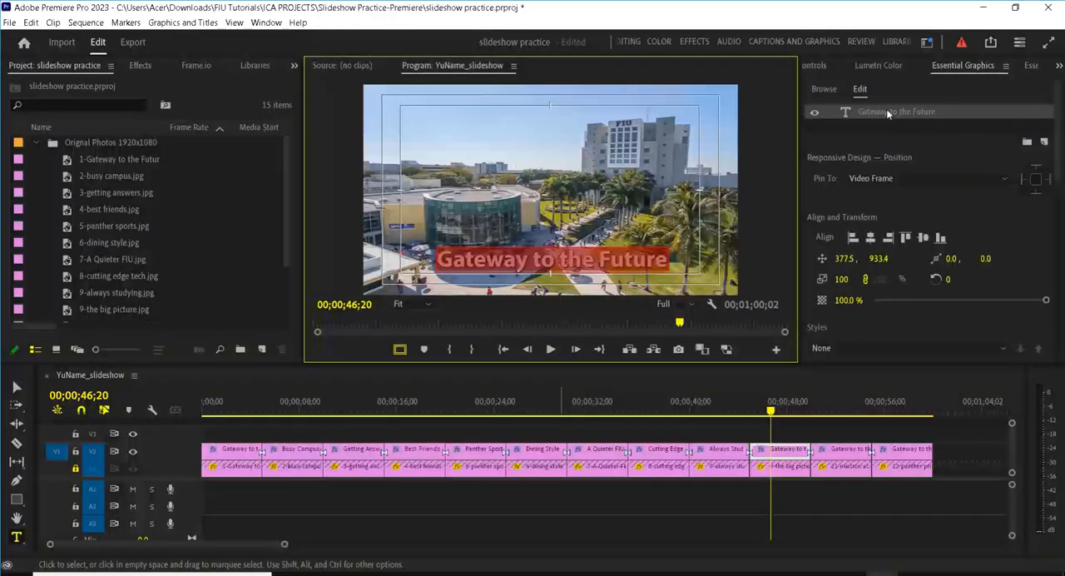
type("B")
key("BackSpace")
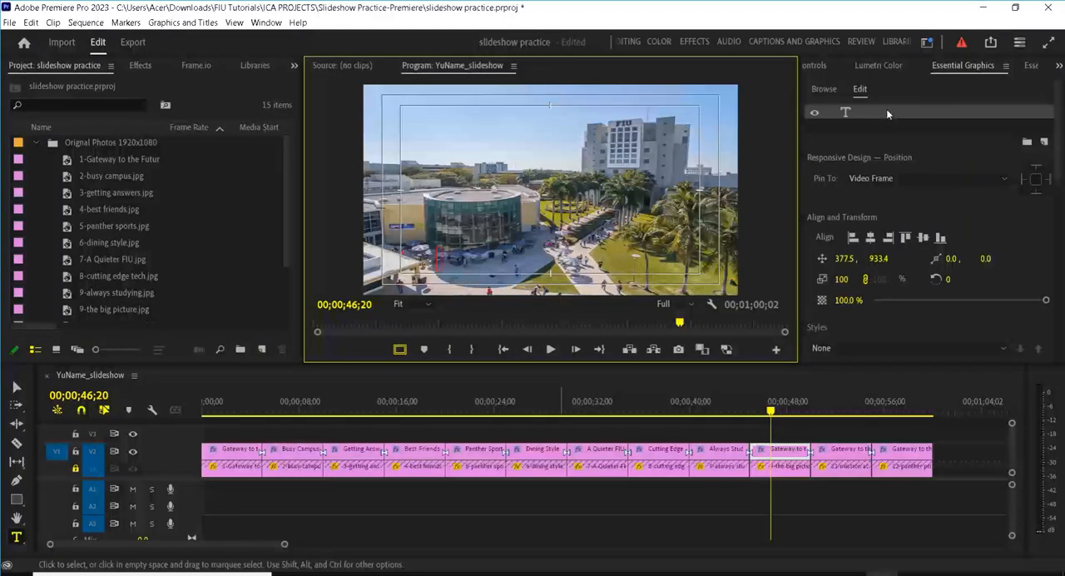
type("The Big Pict")
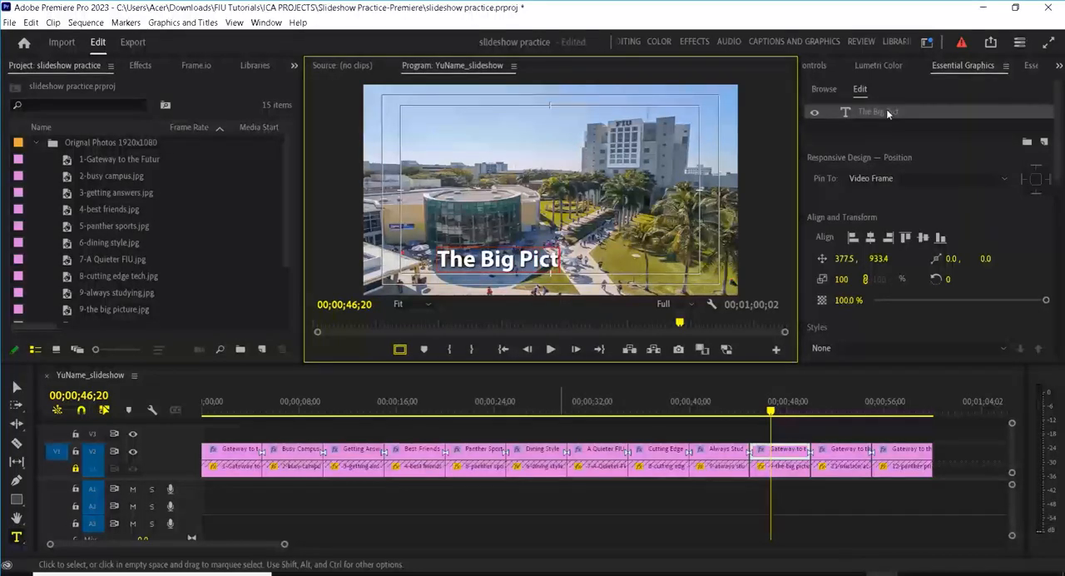
type("ure")
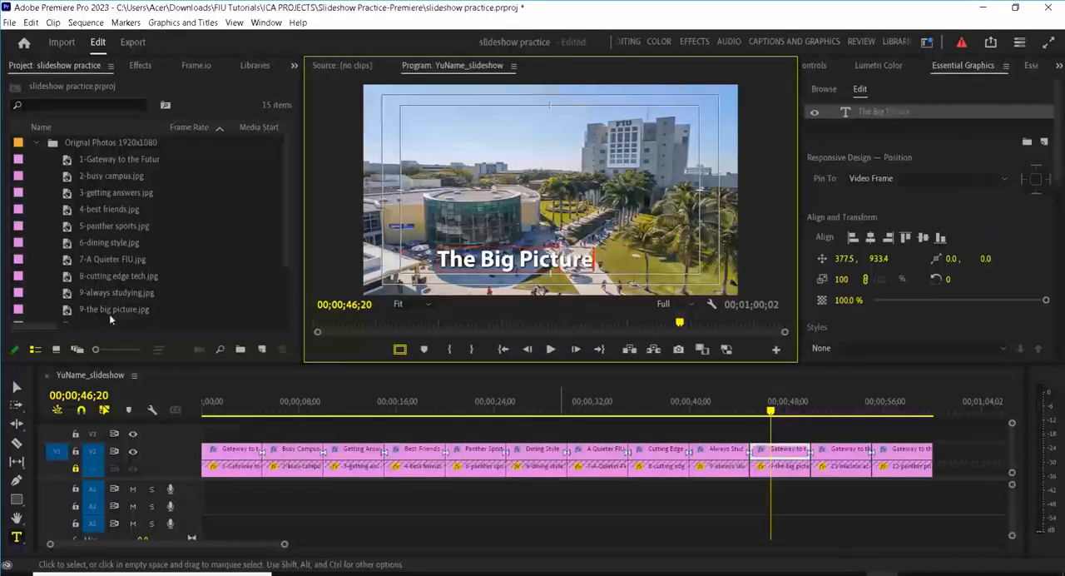
left_click(16, 387)
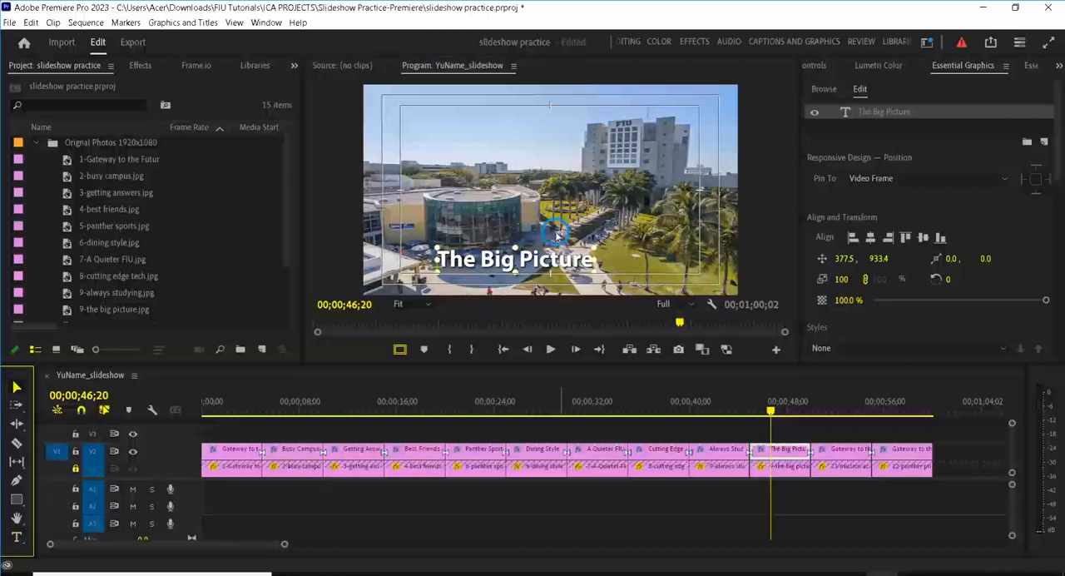
left_click_drag(535, 244, 536, 131)
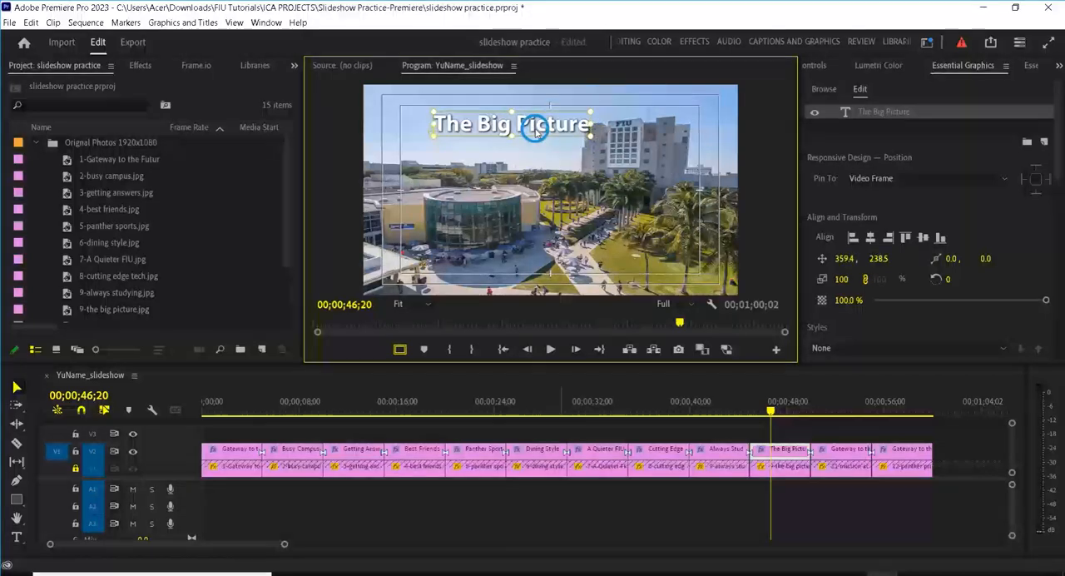
Step: Change the text of the title clip over the eleventh photo to "Mission Accomplished"
left_click(837, 403)
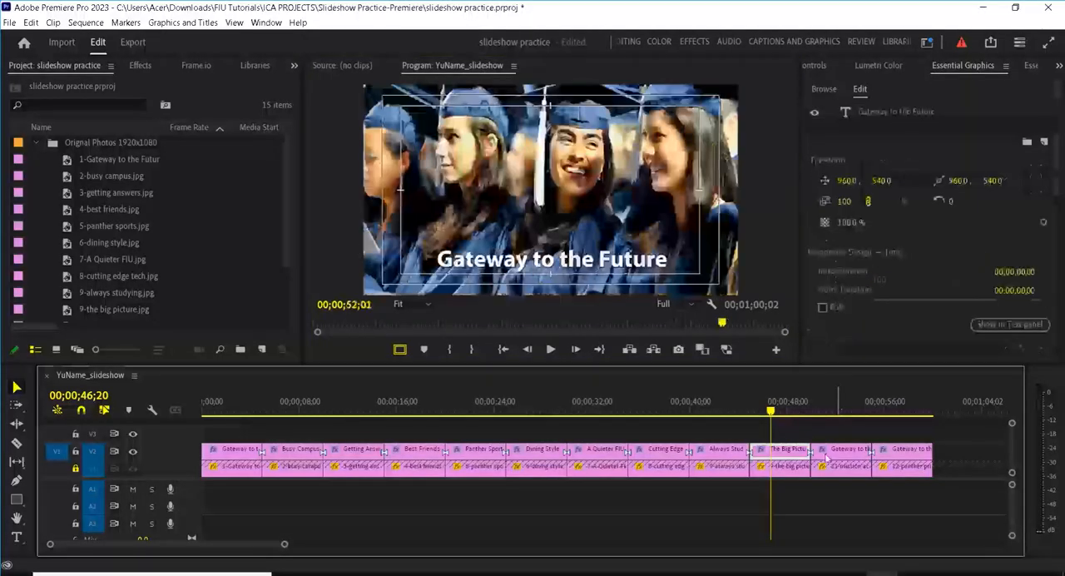
double_click(880, 121)
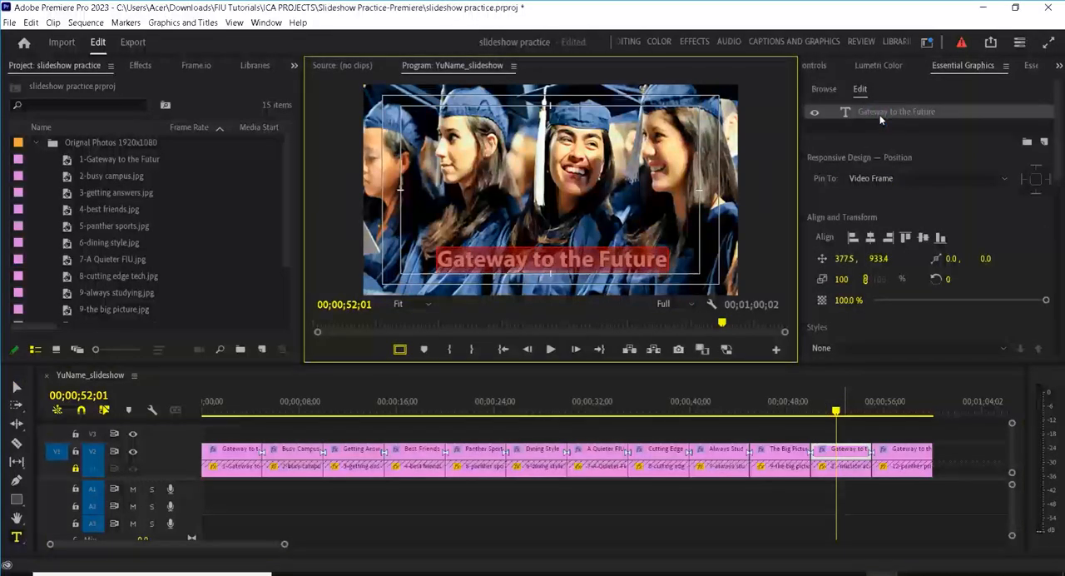
type("Missi")
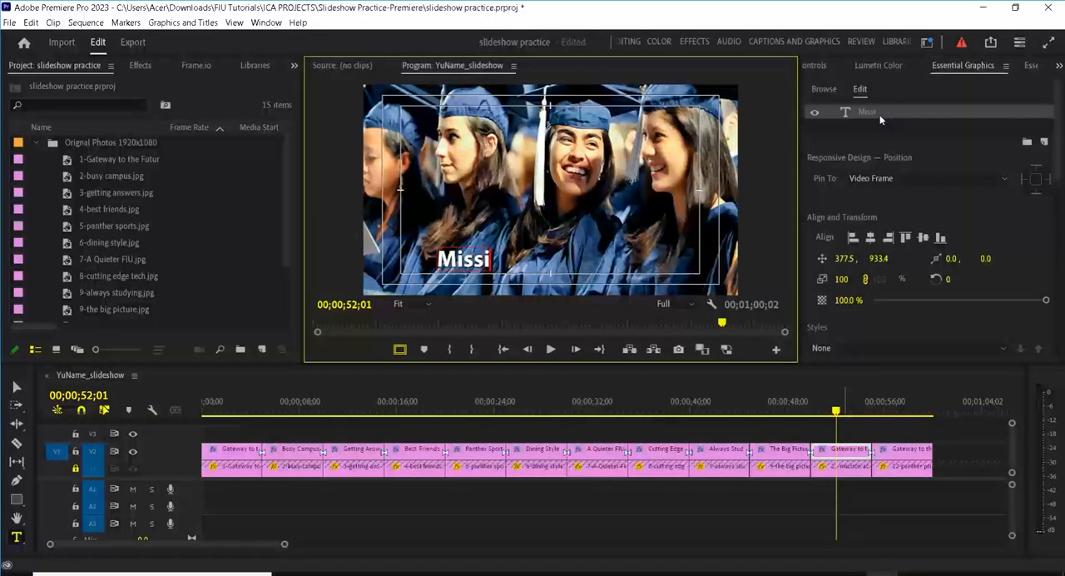
type("on Accomplished")
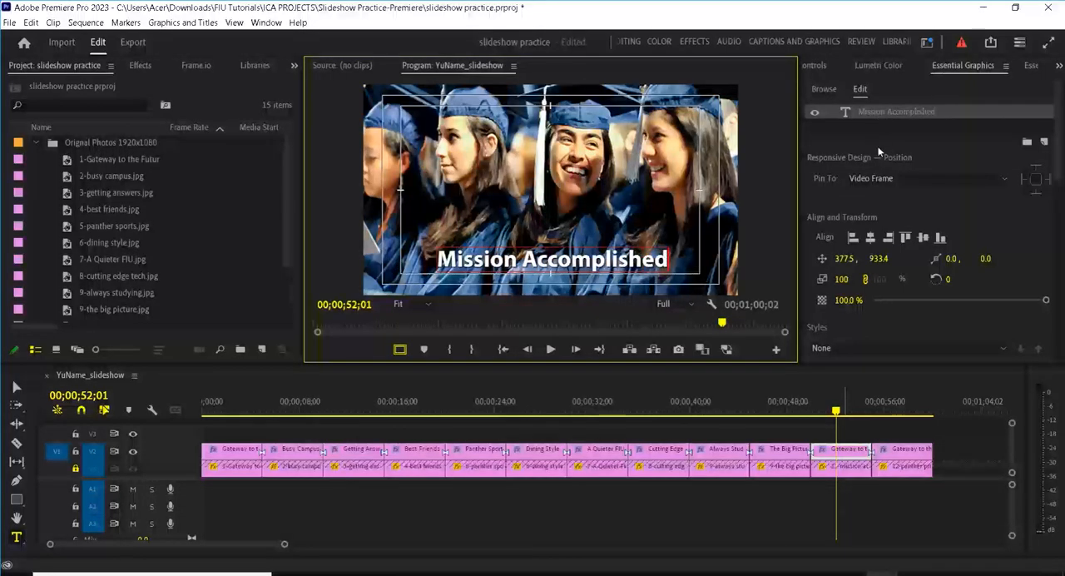
Step: Change the text of the title clip over the twelfth photo, the panther statue, to "Panther Pride"
left_click(898, 407)
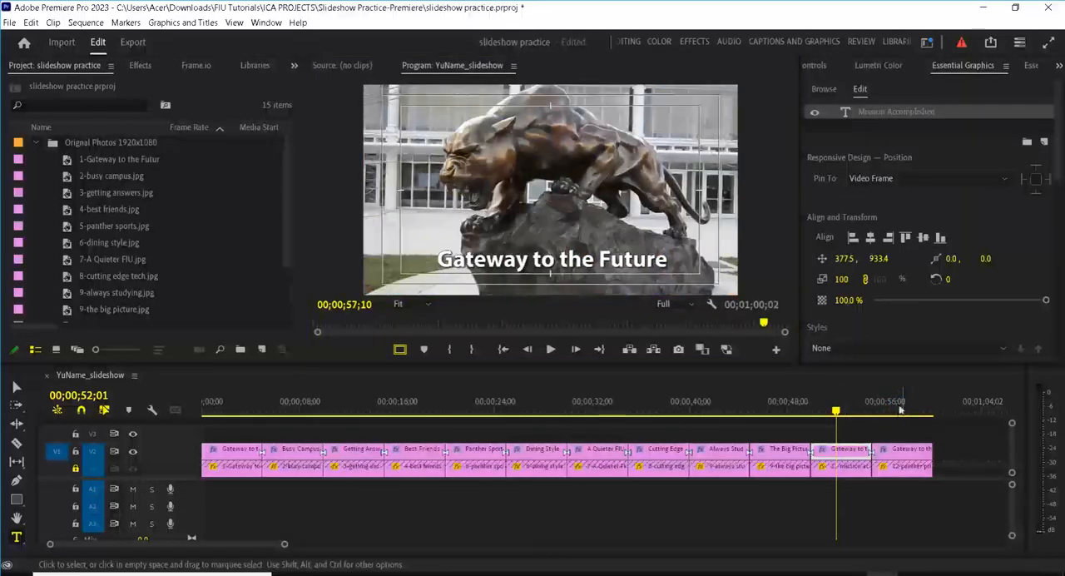
left_click(893, 115)
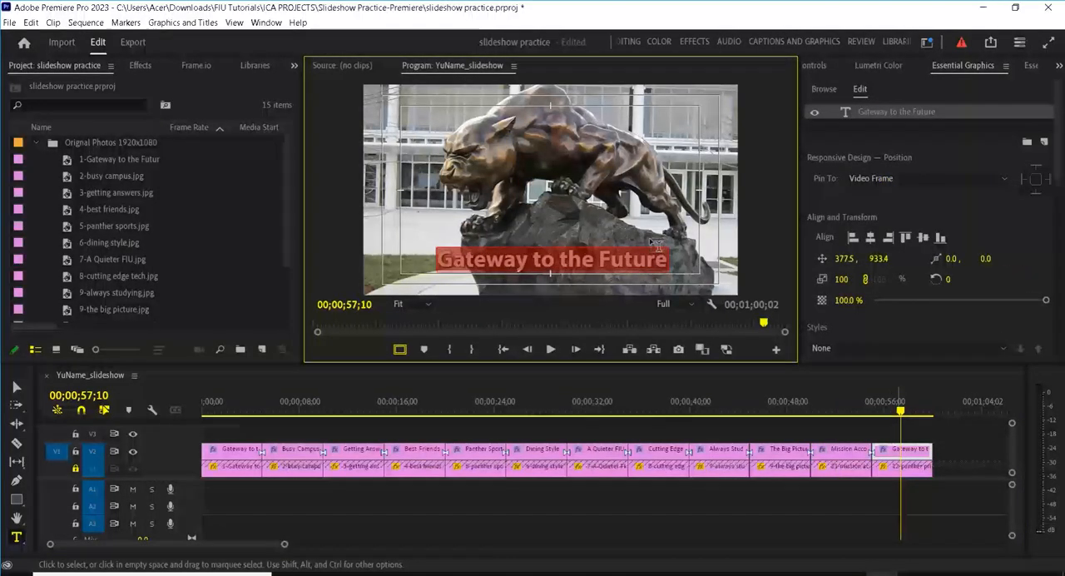
type("Panthe")
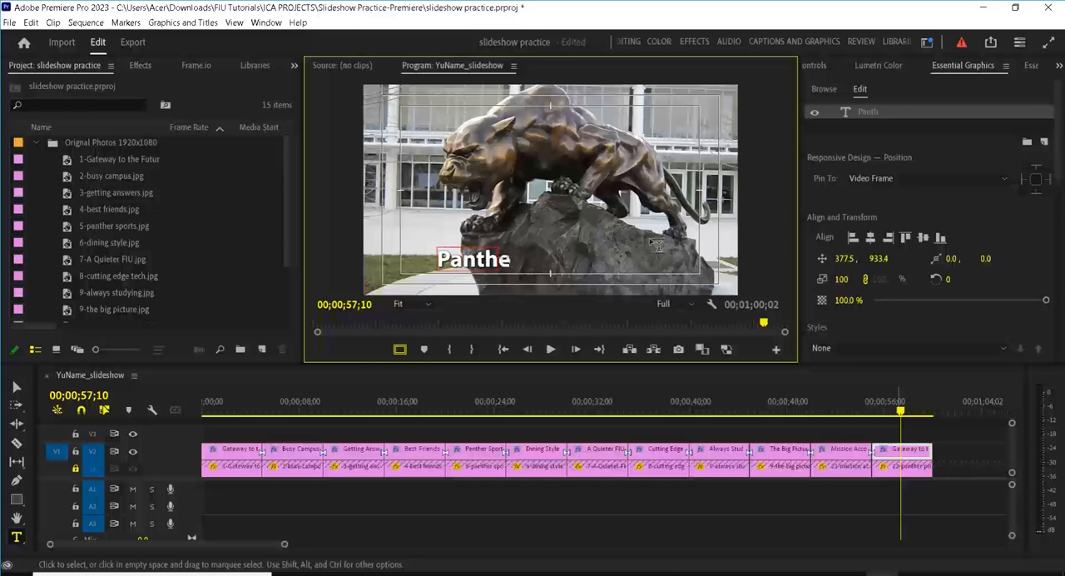
type("r Pr")
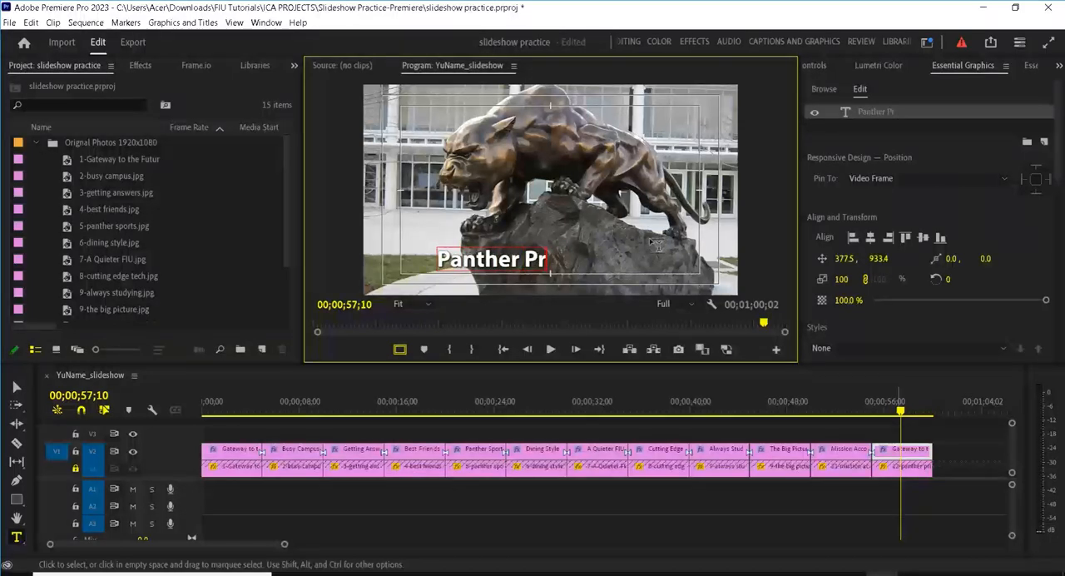
type("ide")
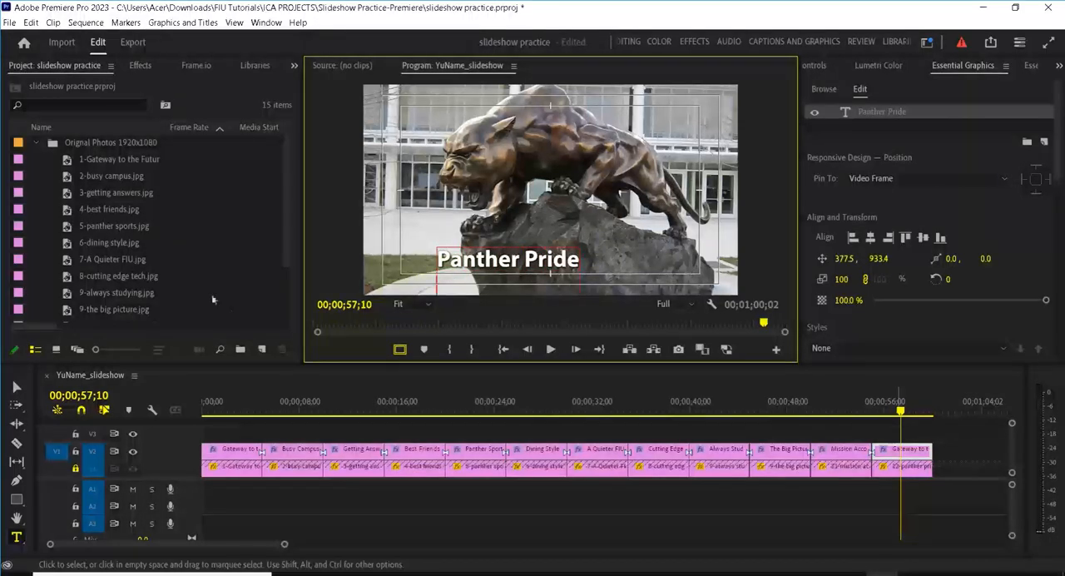
Step: Centre the "Panther Pride" title near the lower edge of the picture, at about 645, 936, and save the project
left_click(15, 388)
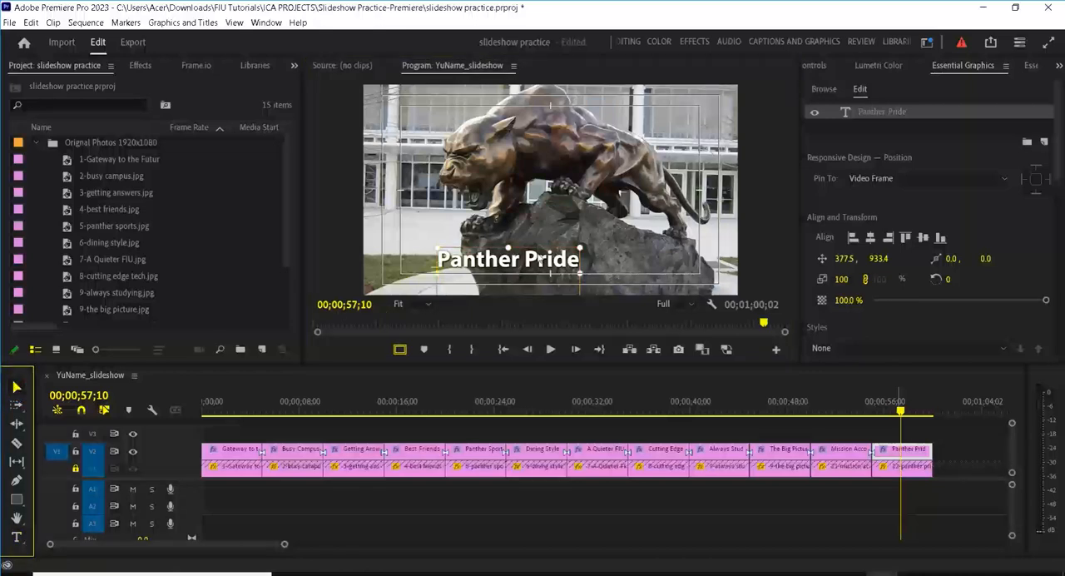
left_click(526, 262)
left_click_drag(526, 261, 584, 264)
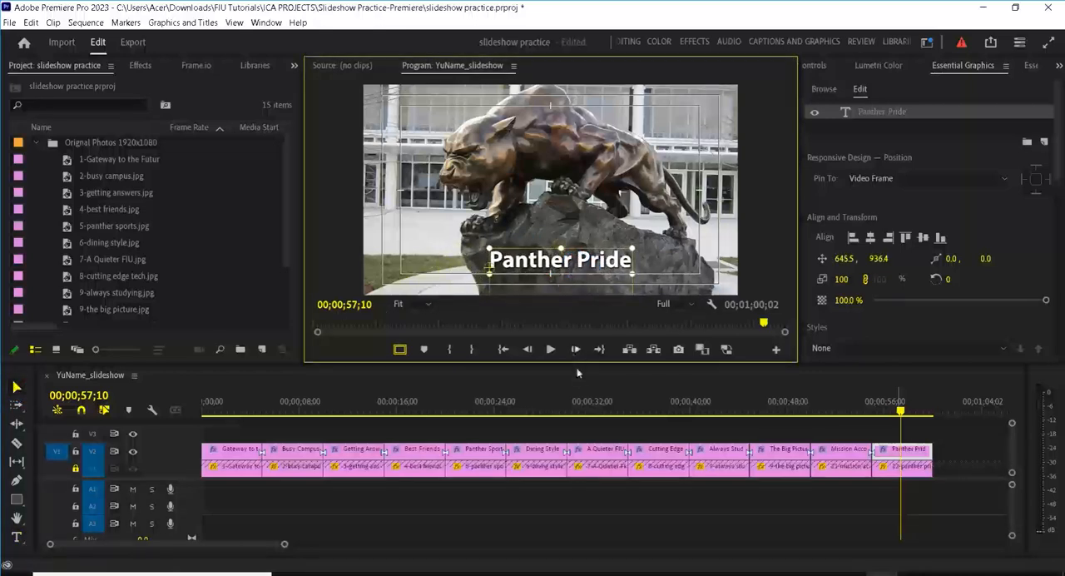
left_click(580, 377)
key("ctrl+s")
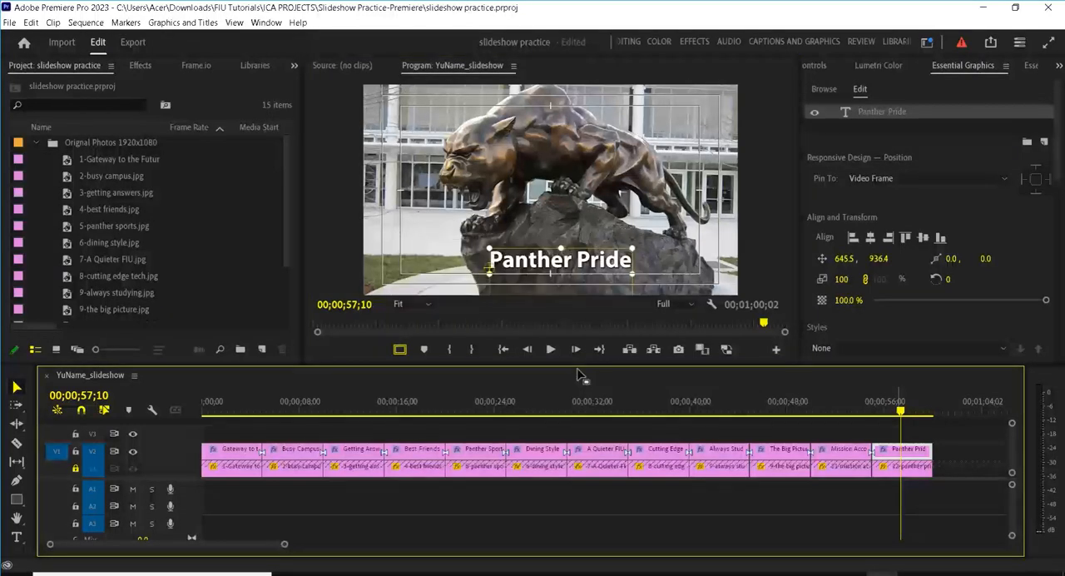
Step: Apply the _L-R-Slide preset to every other title clip on V2, starting with "Gateway to the Future" and ending with "Mission Accomplished"
left_click(237, 455)
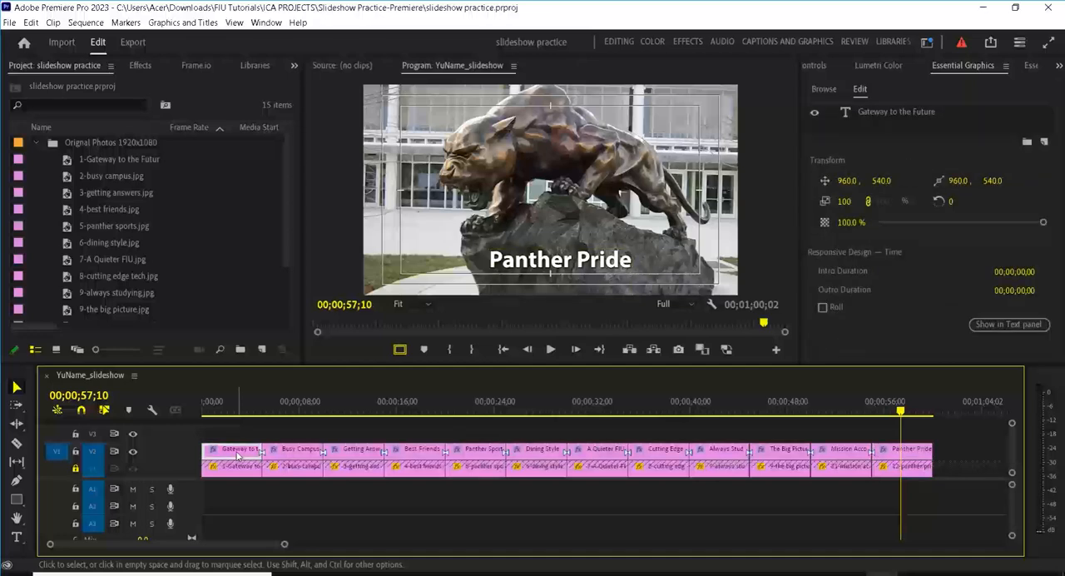
left_click(349, 455, "shift")
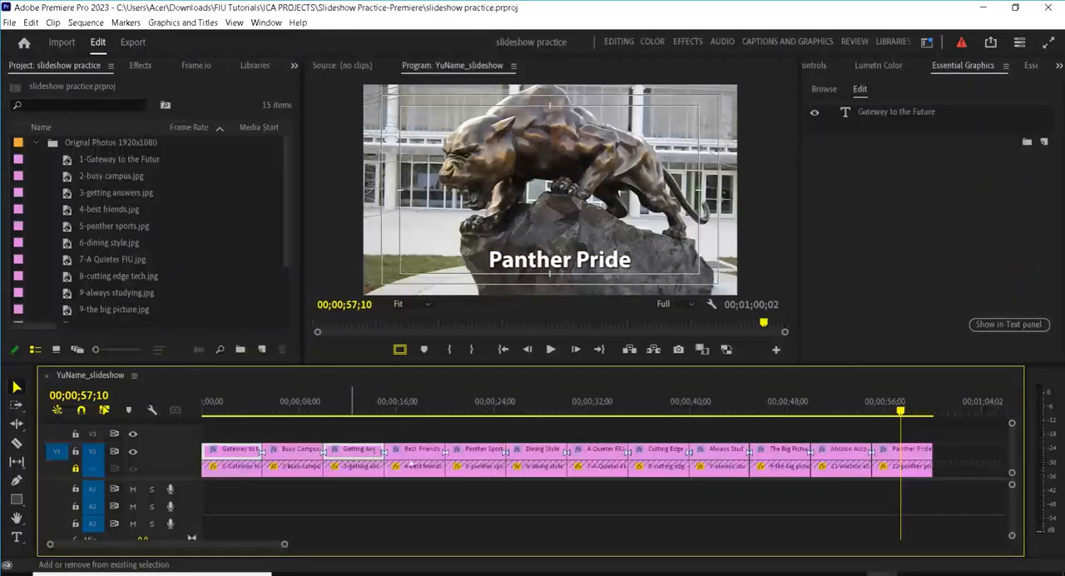
left_click(476, 450, "shift")
left_click(595, 449, "shift")
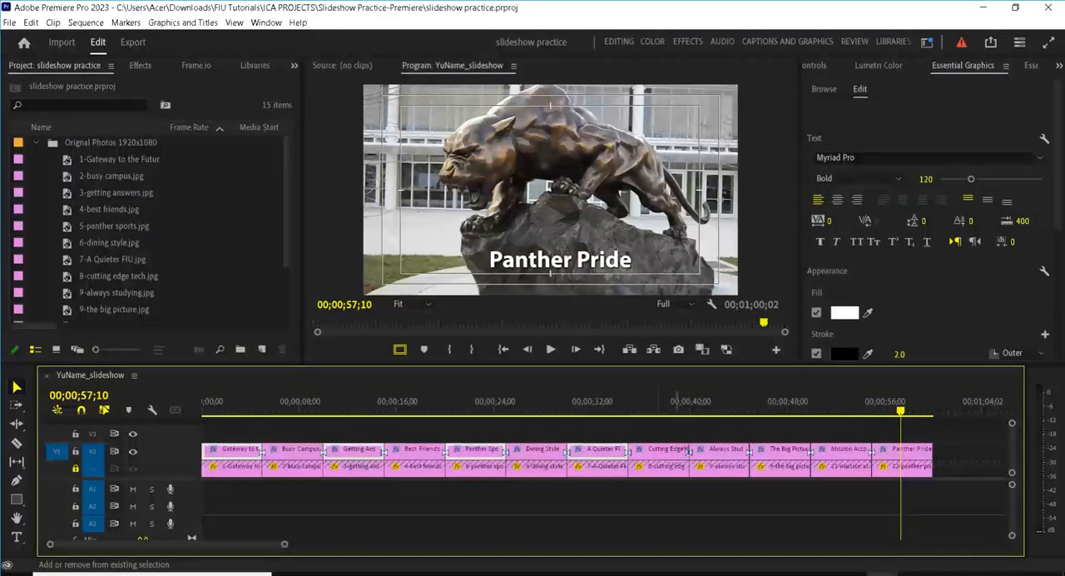
left_click(707, 450, "shift")
left_click(843, 450, "shift")
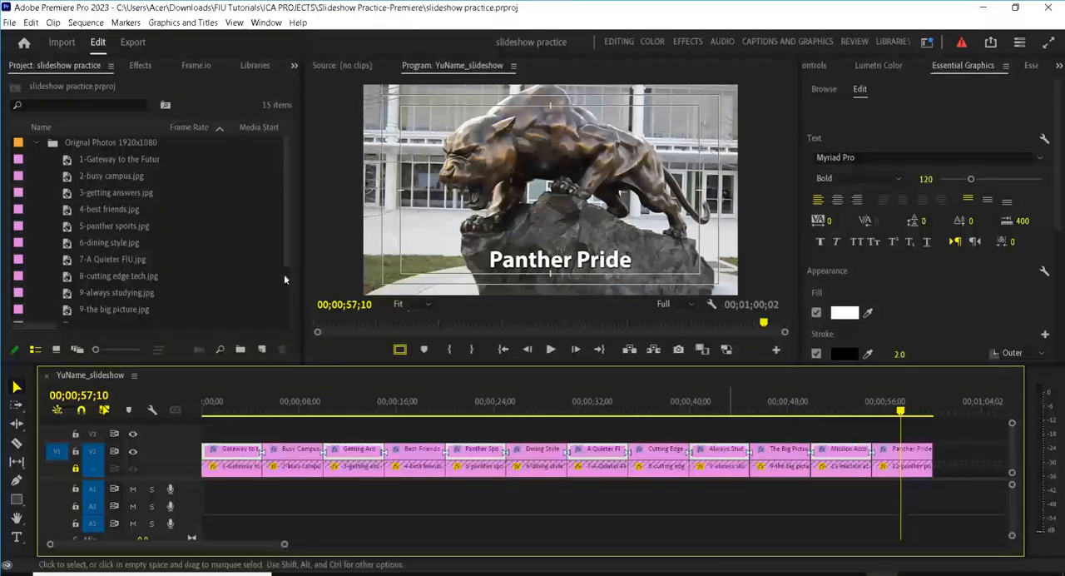
left_click(135, 66)
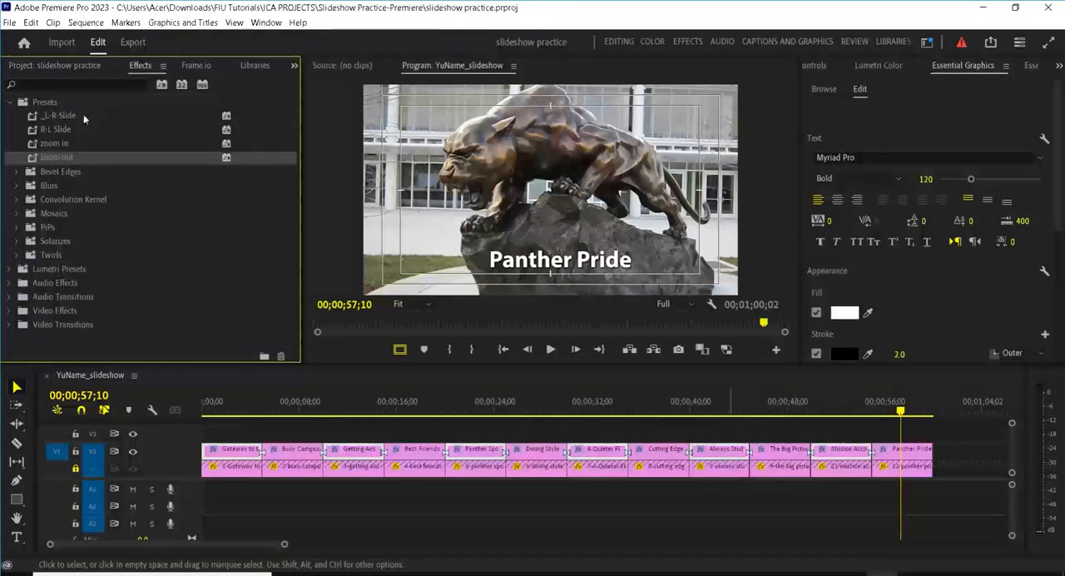
left_click_drag(63, 115, 234, 449)
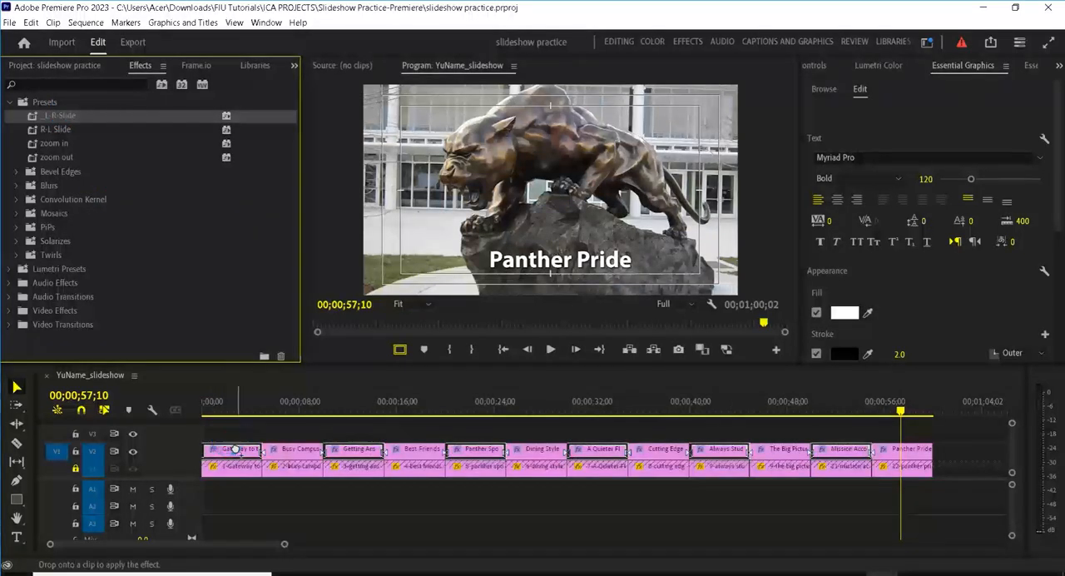
Step: Apply the R-L Slide preset to the remaining alternate title clips on V2, from the "Busy Campus" title through "Panther Pride"
left_click(264, 501)
left_click(297, 449)
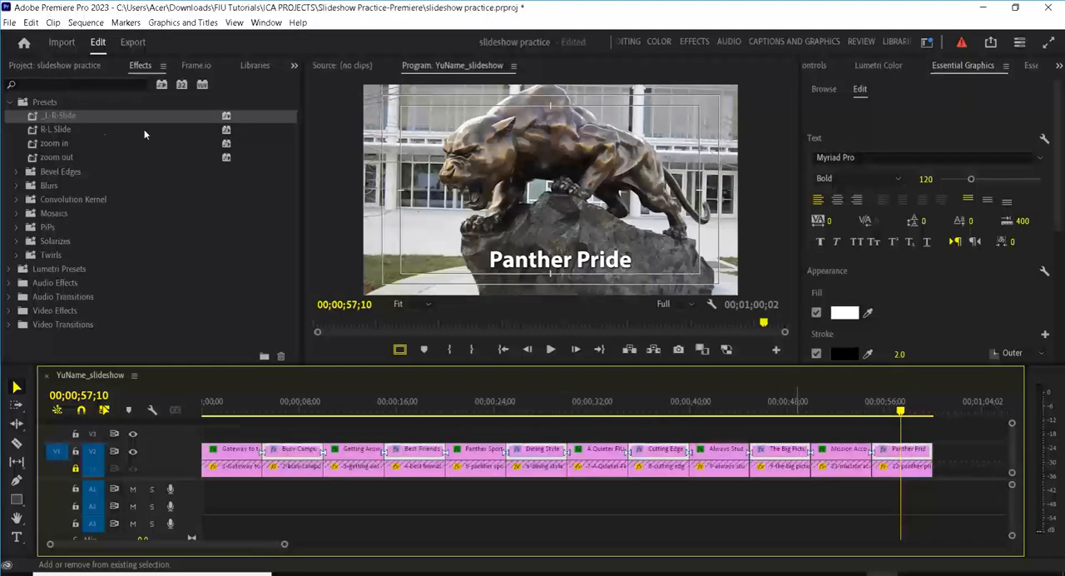
left_click_drag(68, 133, 297, 450)
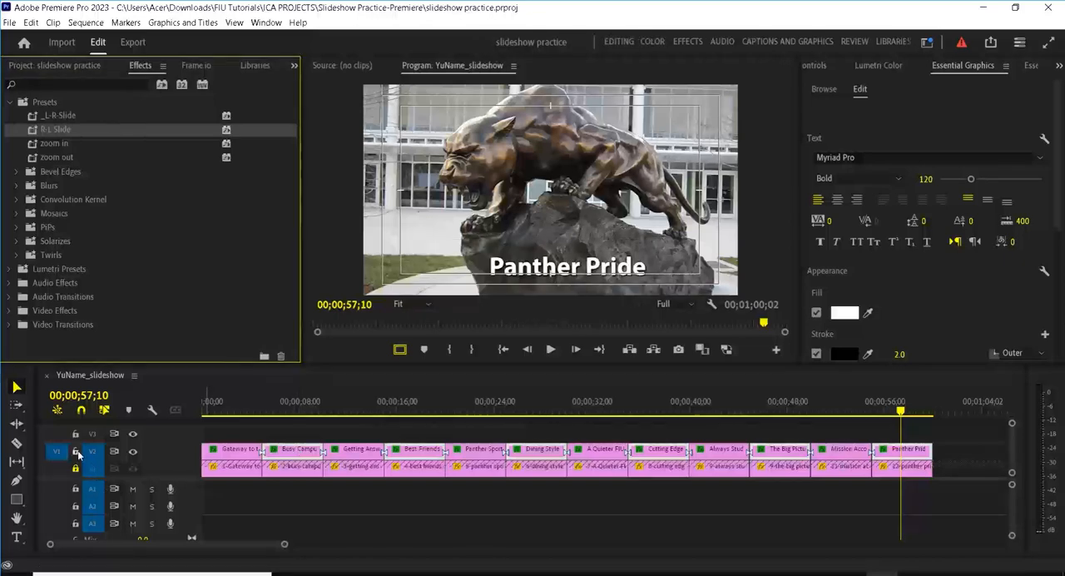
Step: Lock title track V2 and unlock photo track V1, with the Orignal Photos bin collapsed in the project
left_click(76, 451)
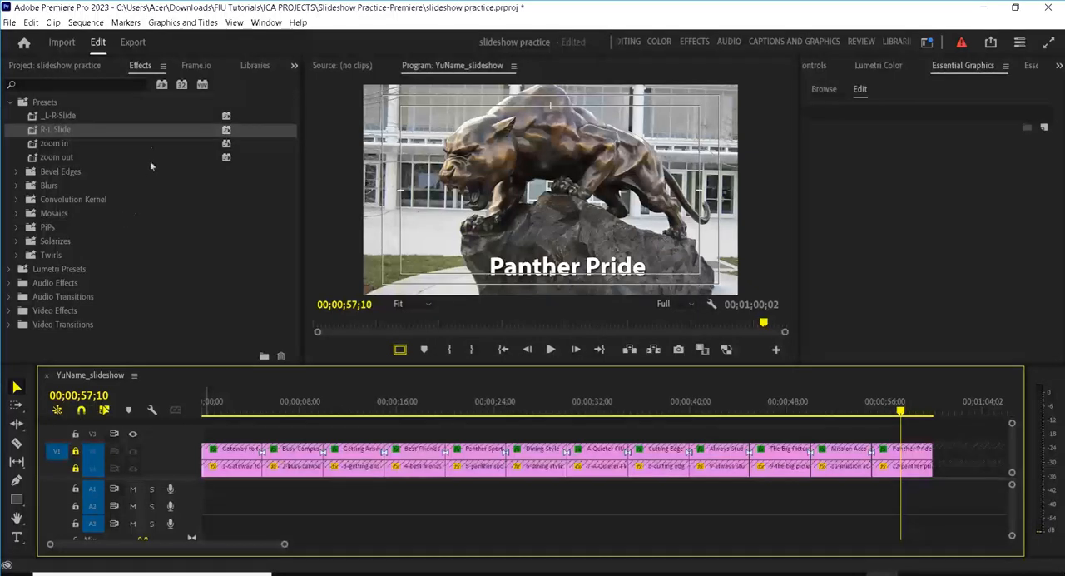
left_click(52, 65)
left_click(38, 143)
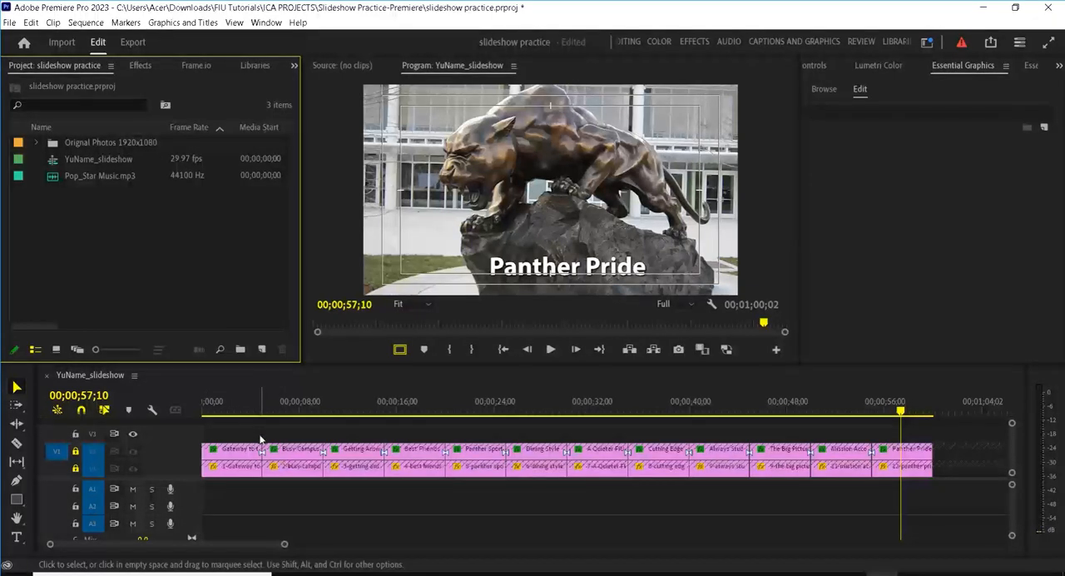
left_click(76, 471)
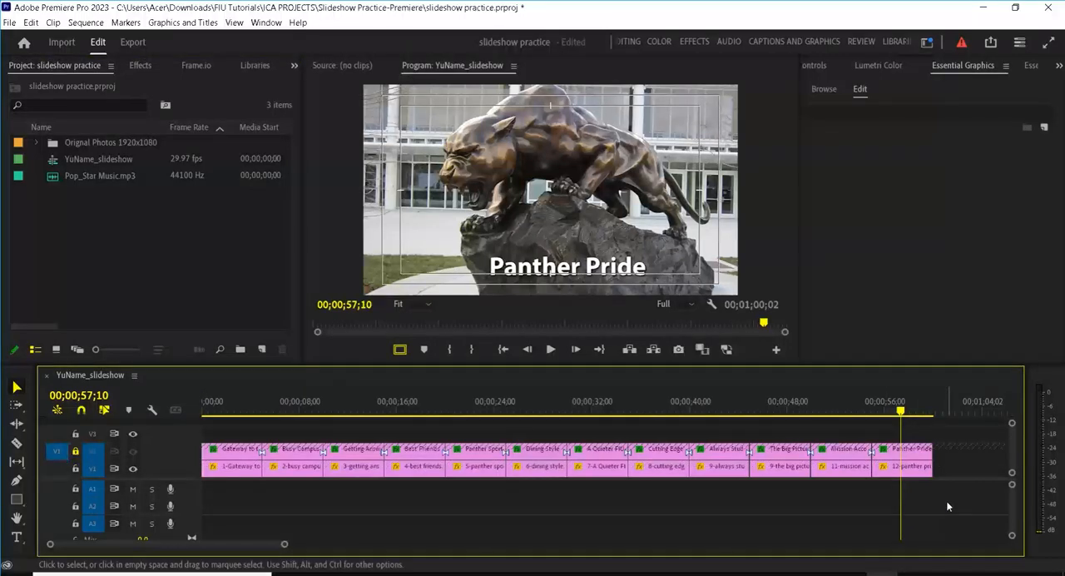
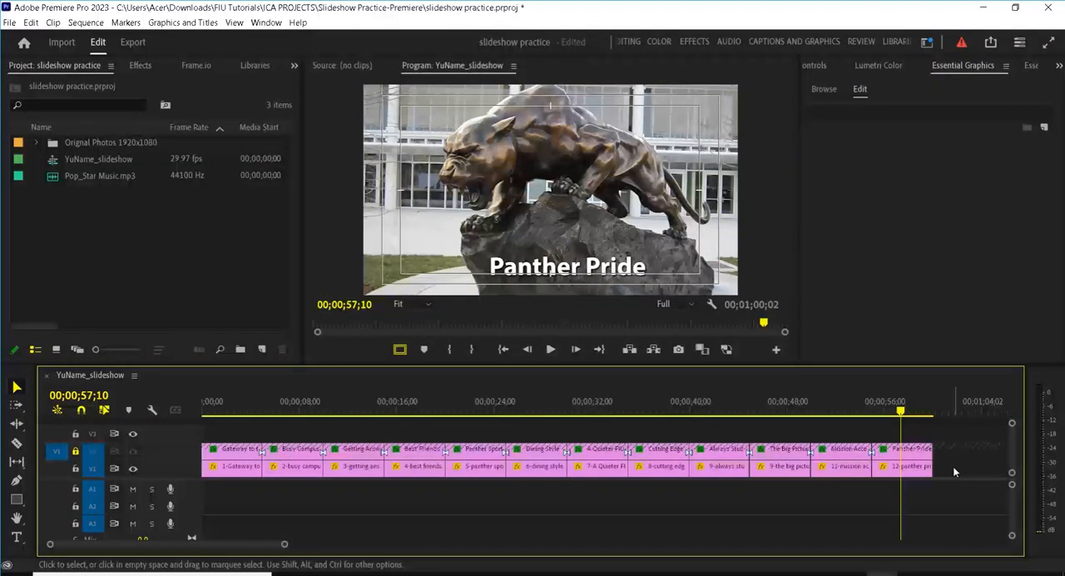
Step: Set Whip as the default video transition and apply it to all twelve photo clips on V1
left_click_drag(953, 472, 189, 468)
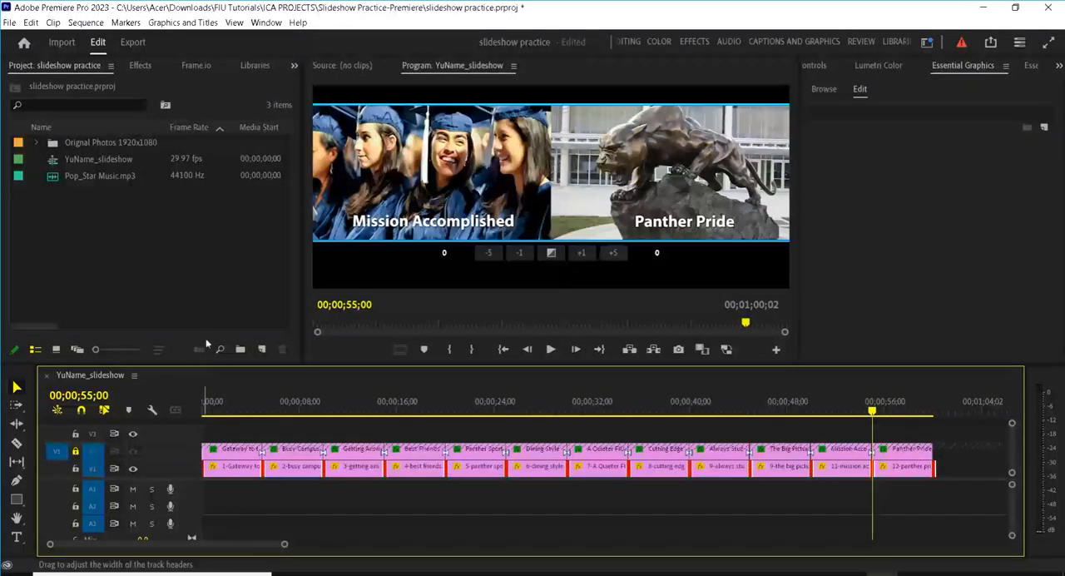
left_click(138, 65)
left_click(69, 83)
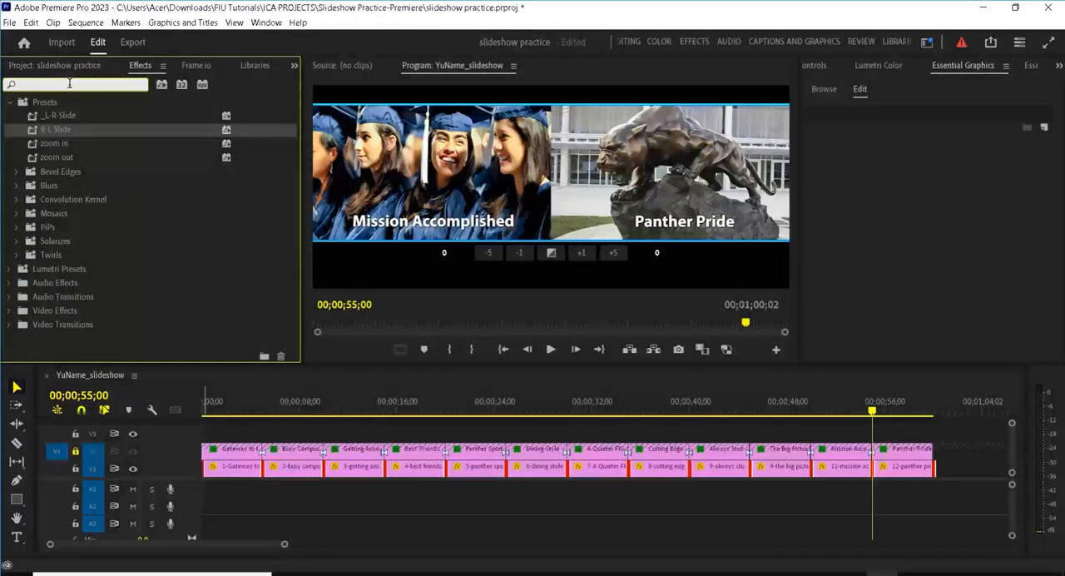
type("whip")
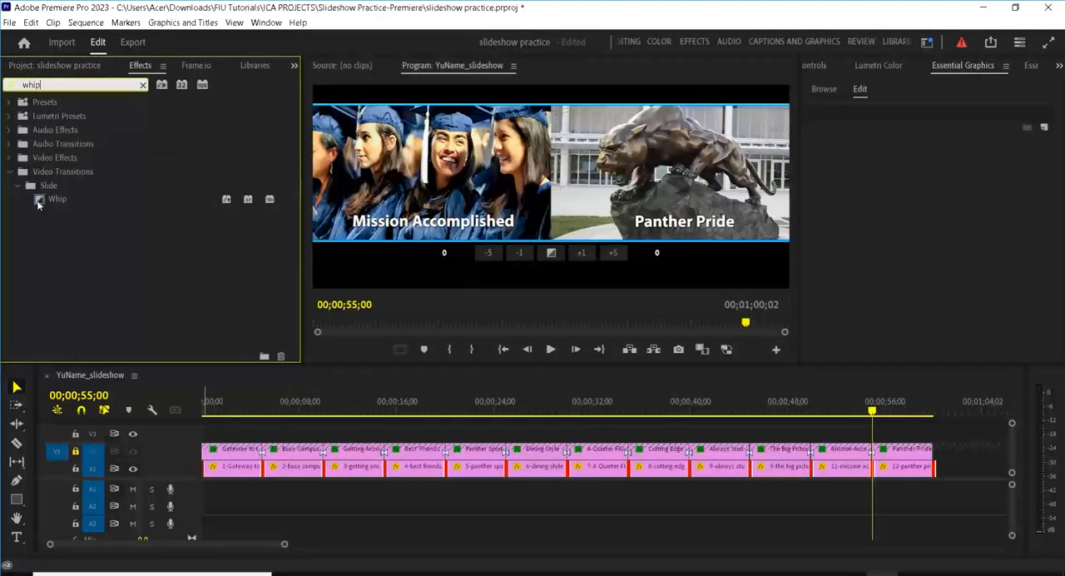
mouse_move(37, 197)
left_mouse_down()
mouse_move(166, 357)
mouse_move(38, 197)
left_mouse_up()
right_click(40, 199)
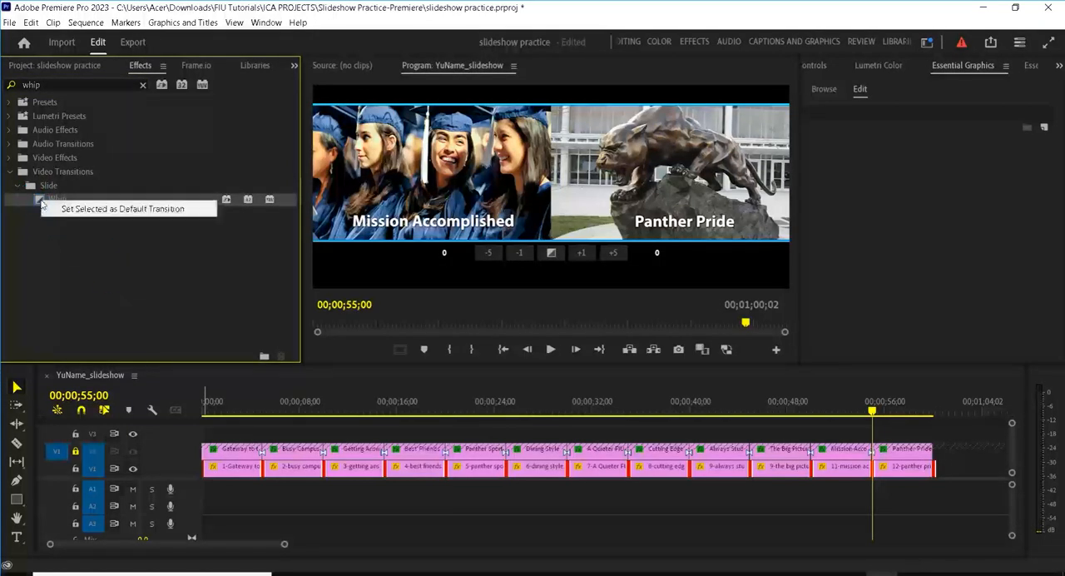
left_click(108, 209)
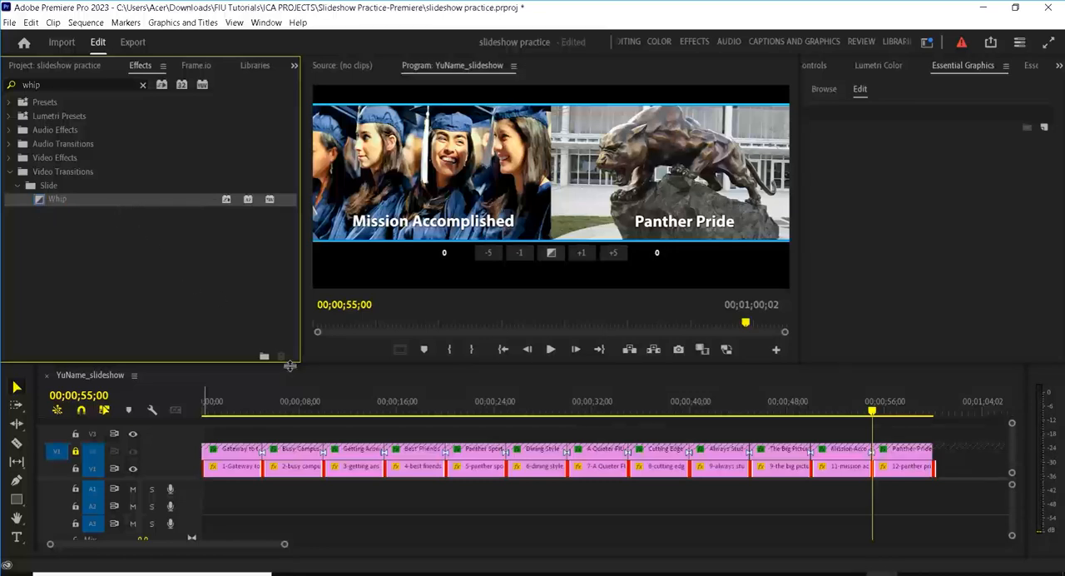
key("ctrl+d")
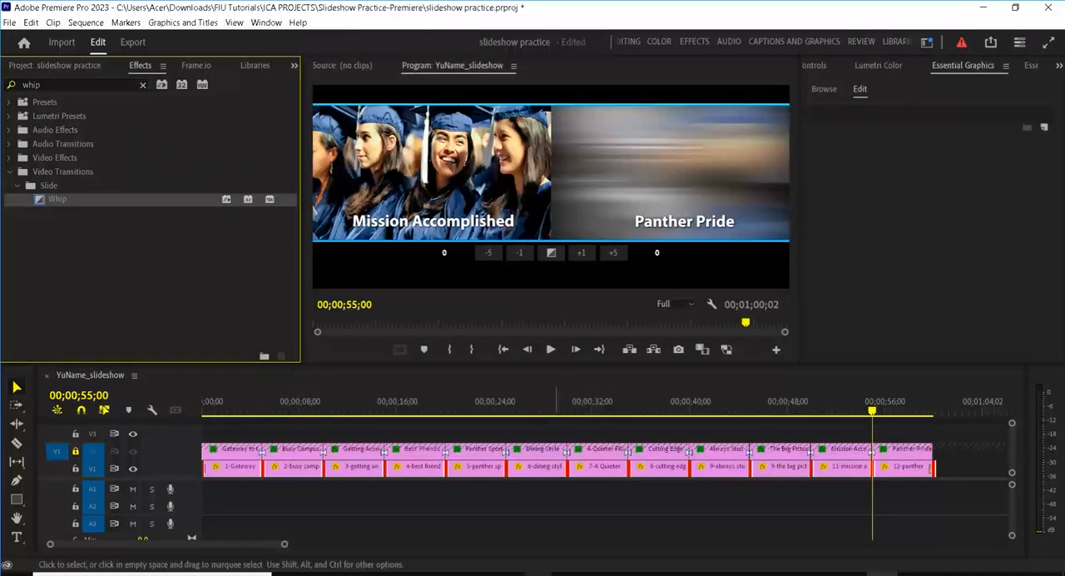
Step: With photo track V1 locked and V2 unlocked, apply the default Whip transition to all title clips and save the project
left_click(74, 471)
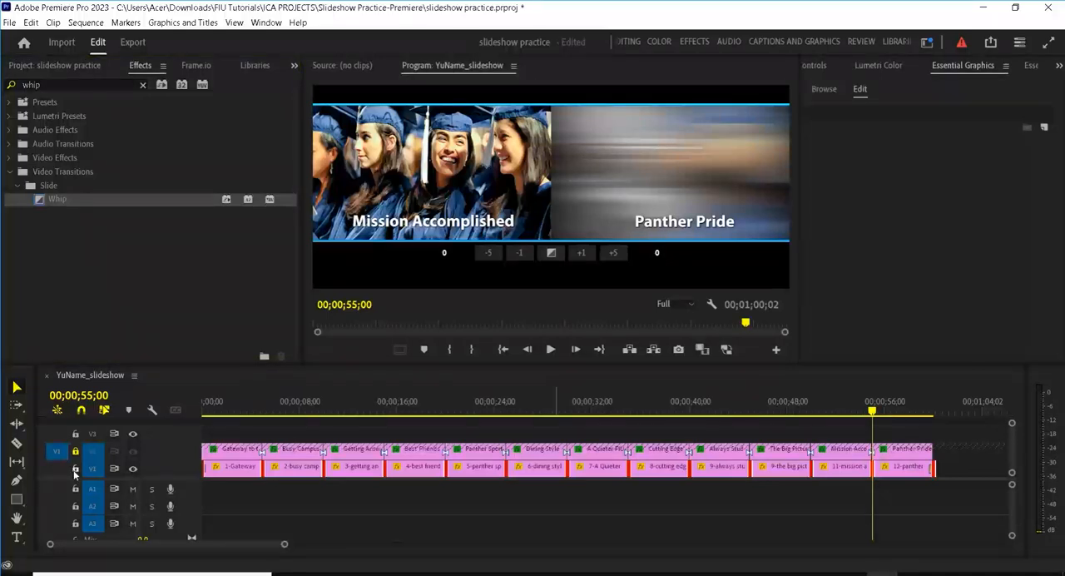
left_click(74, 471)
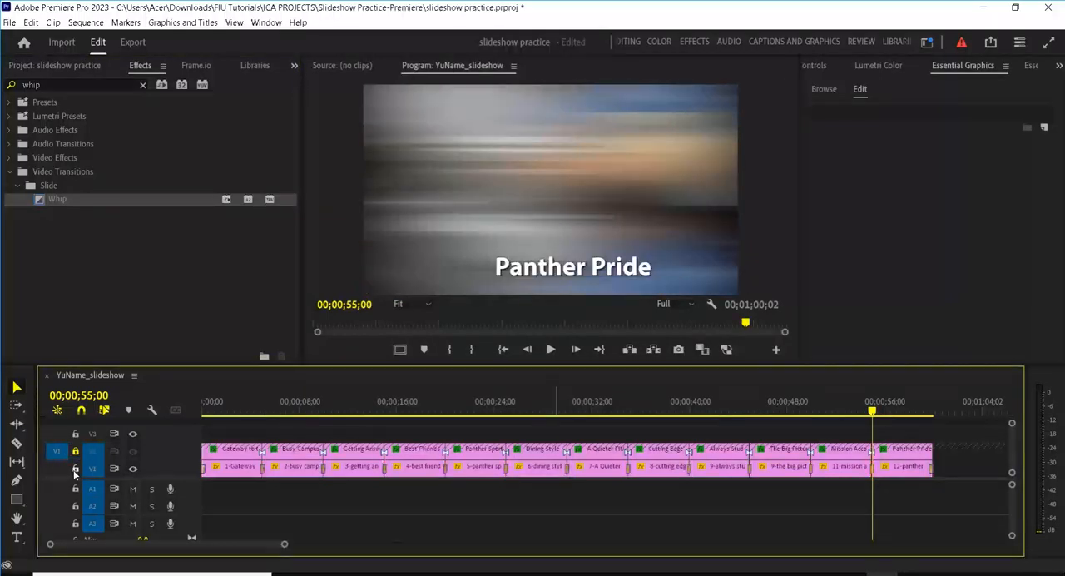
left_click(75, 469)
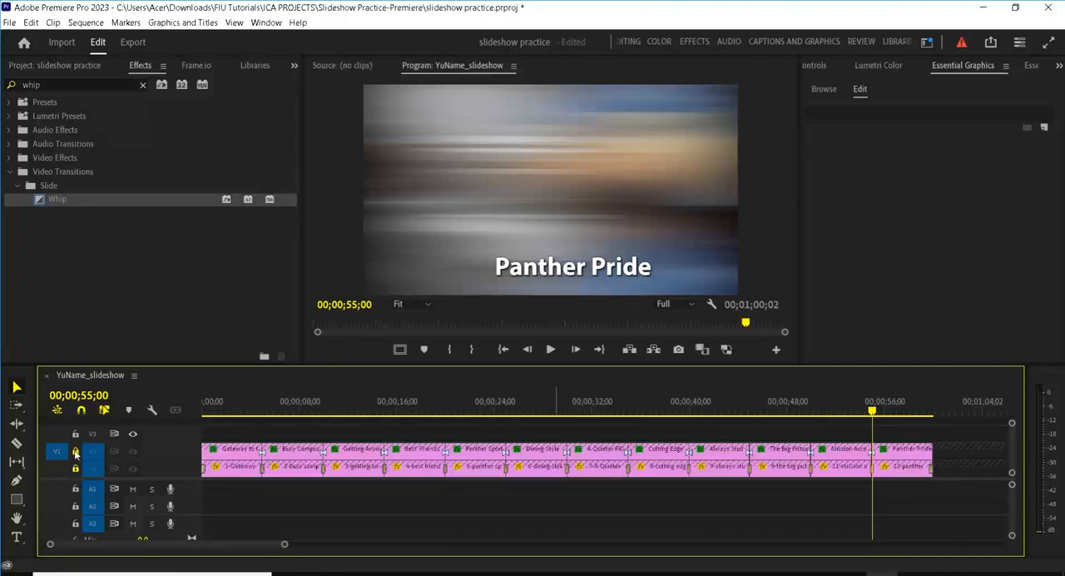
left_click(75, 452)
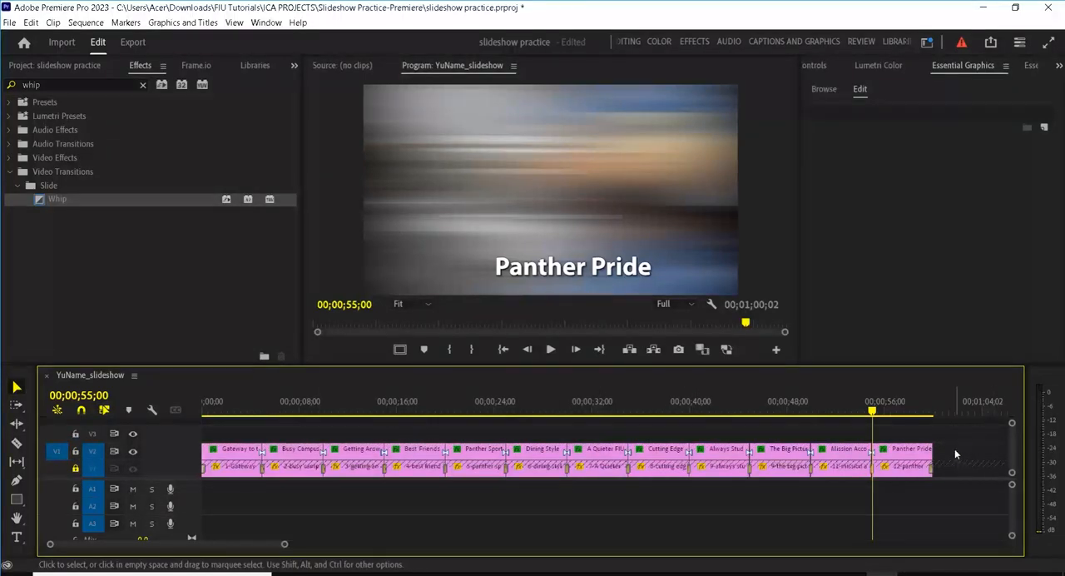
left_click_drag(955, 453, 190, 461)
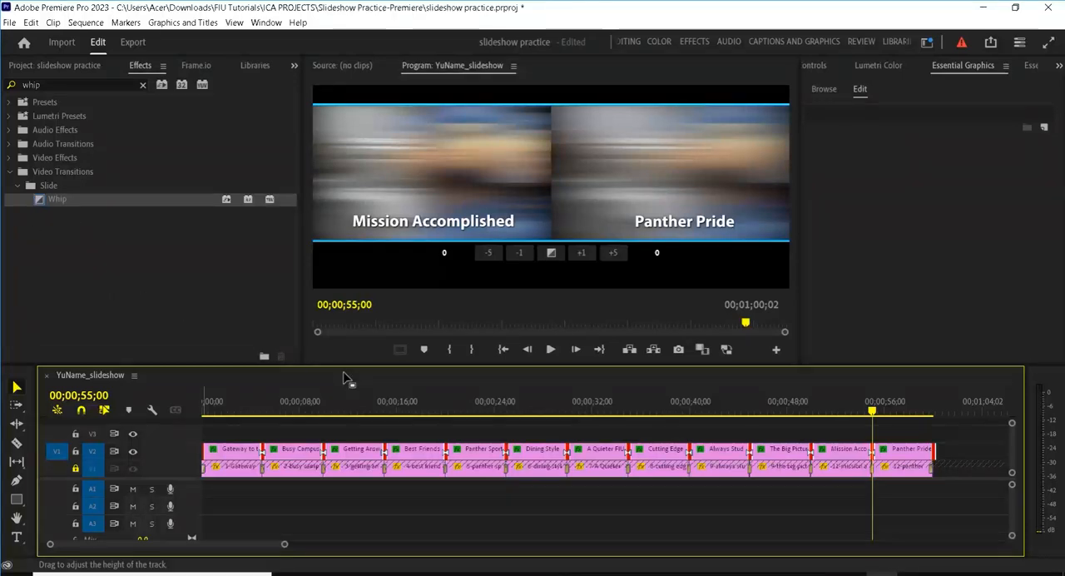
key("ctrl+d")
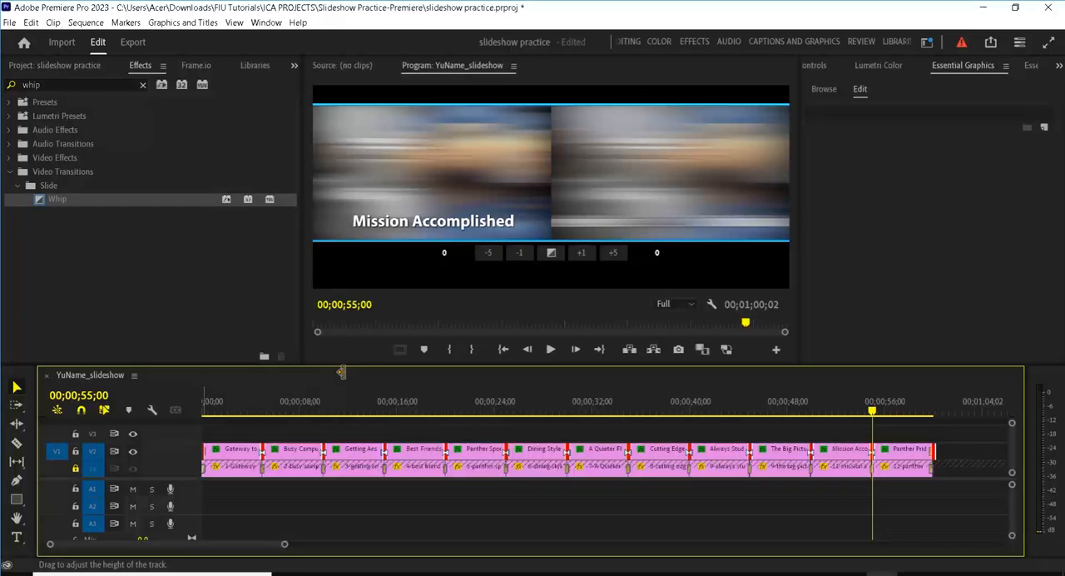
key("ctrl+s")
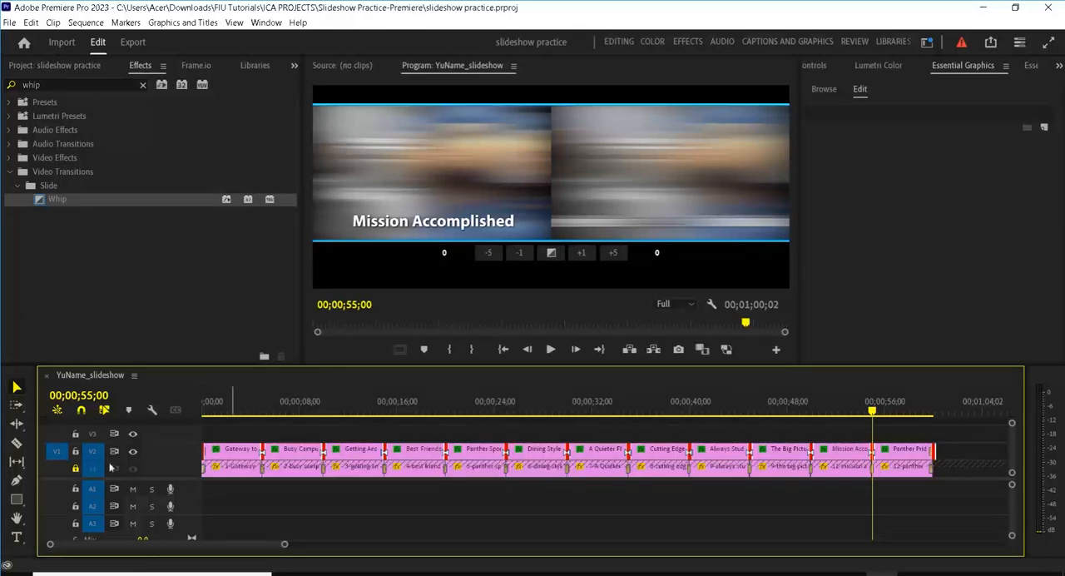
Step: Unlock photo track V1 and move the playhead to the start of the sequence at 00;00;00;00
left_click(76, 470)
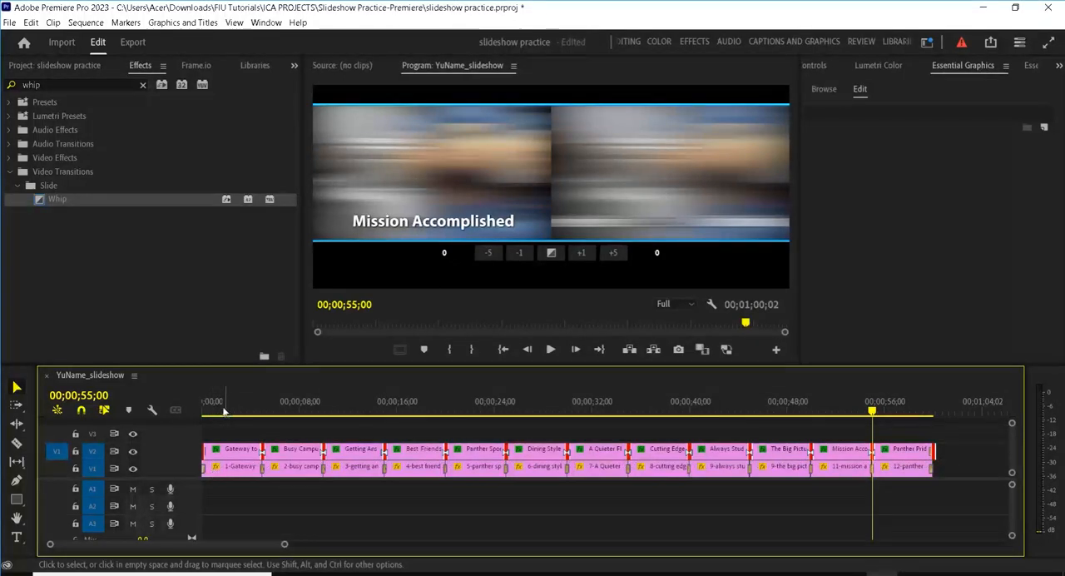
left_click_drag(223, 409, 198, 408)
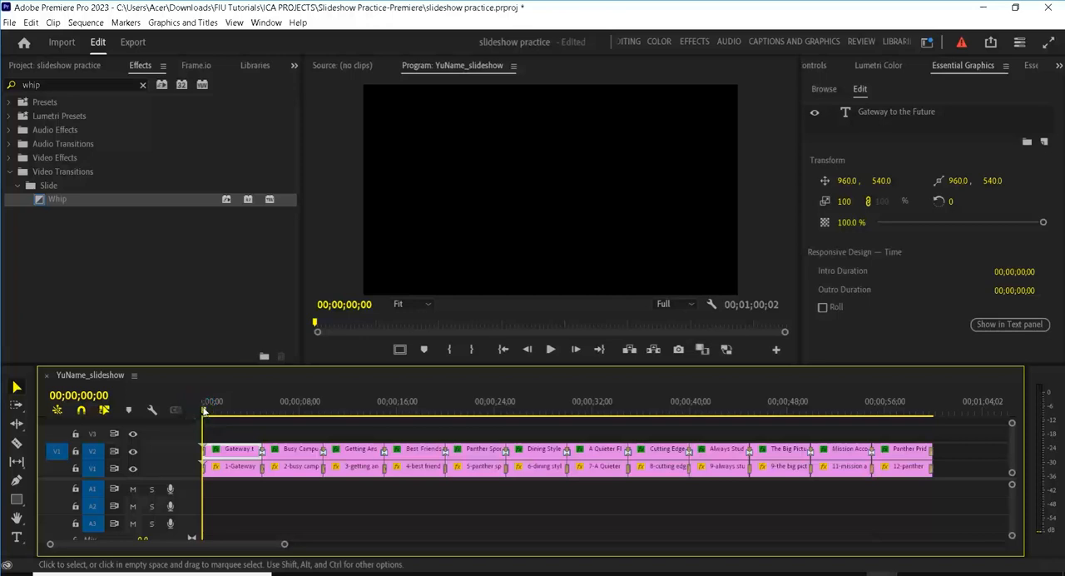
right_click(205, 473)
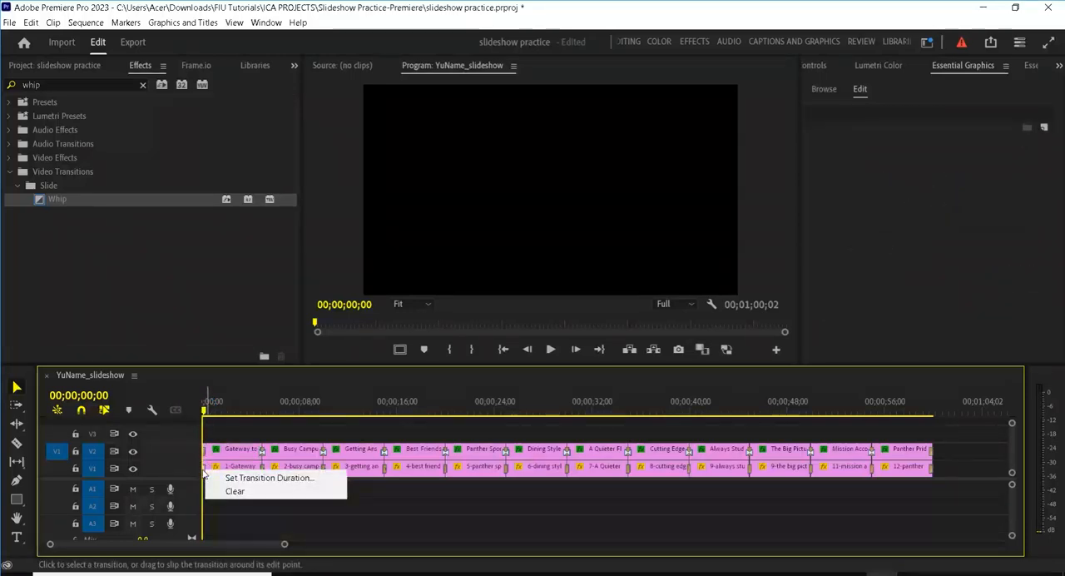
left_click(211, 304)
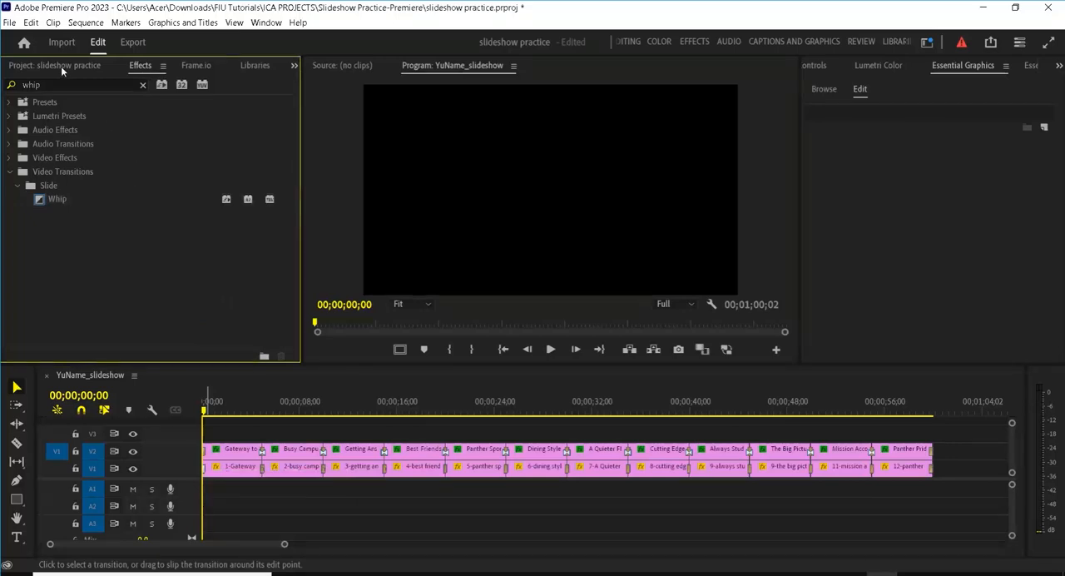
Step: Find the Cross Dissolve video transition and set it as the default transition
double_click(20, 84)
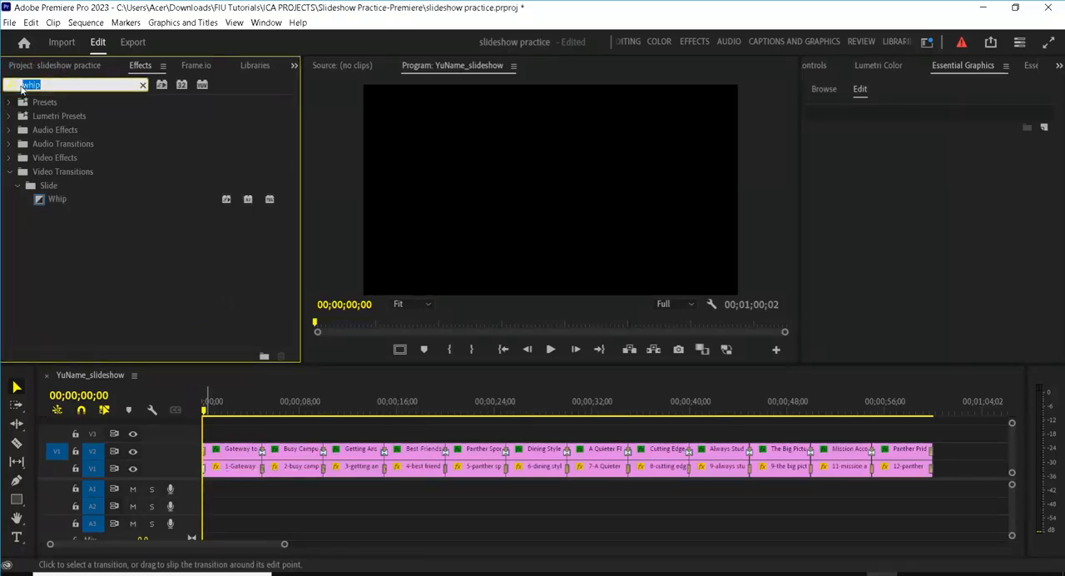
type("cross")
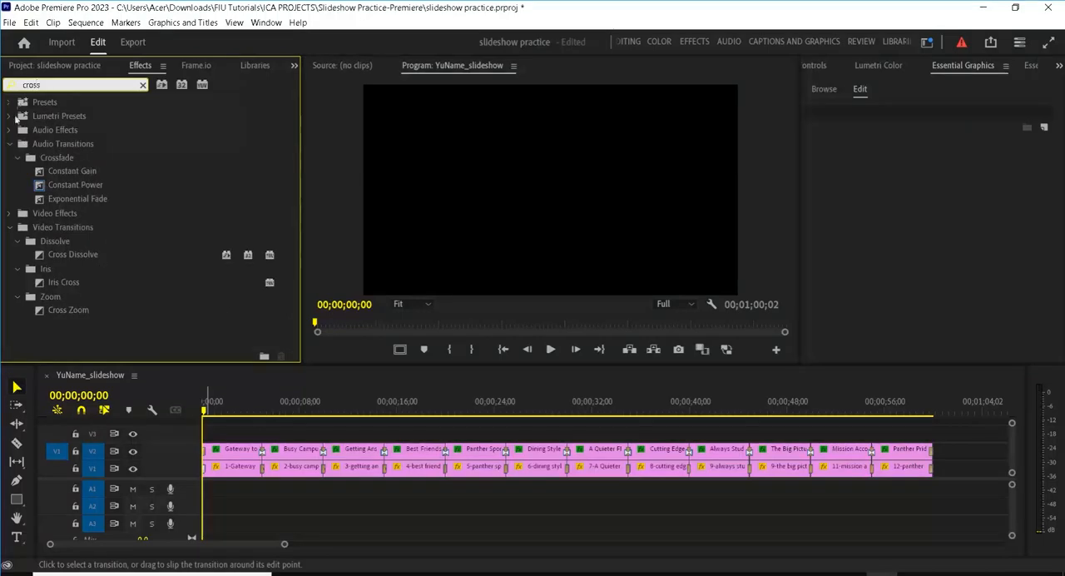
right_click(94, 258)
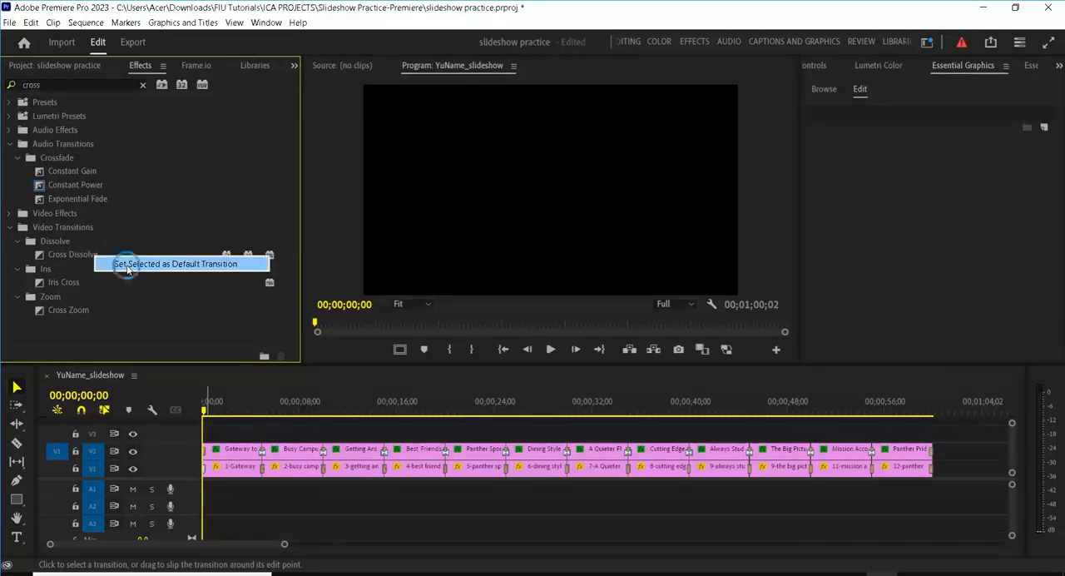
left_click(127, 264)
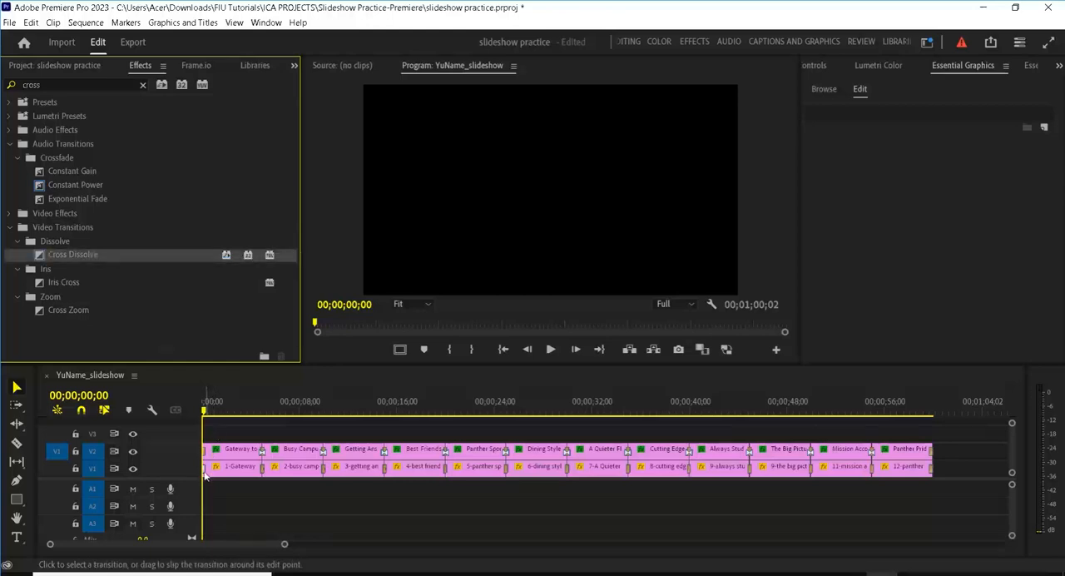
Step: Replace the Whip at the start of the first photo on V1 with the default Cross Dissolve
right_click(205, 471)
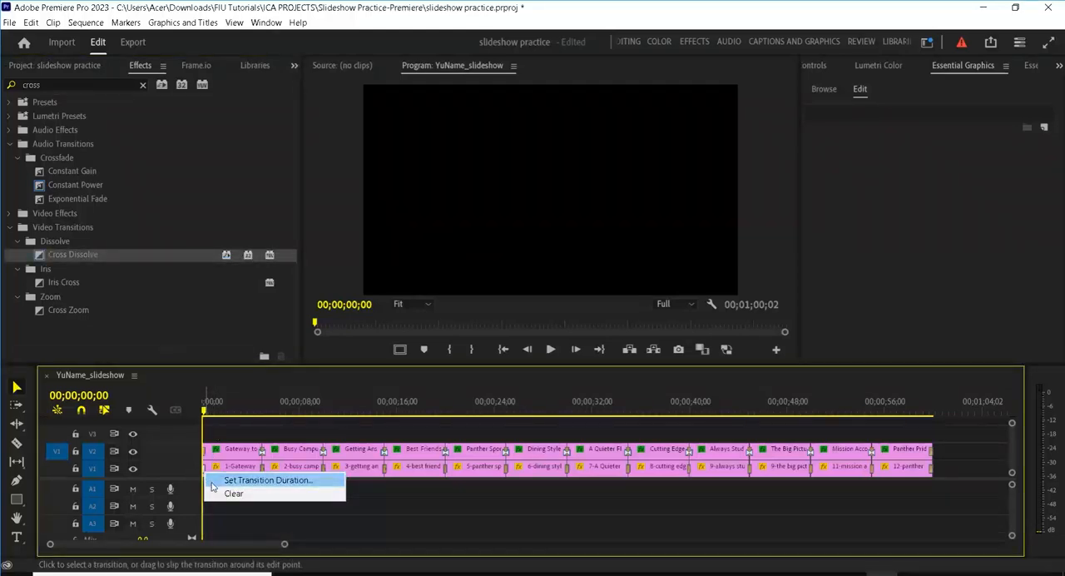
left_click(299, 516)
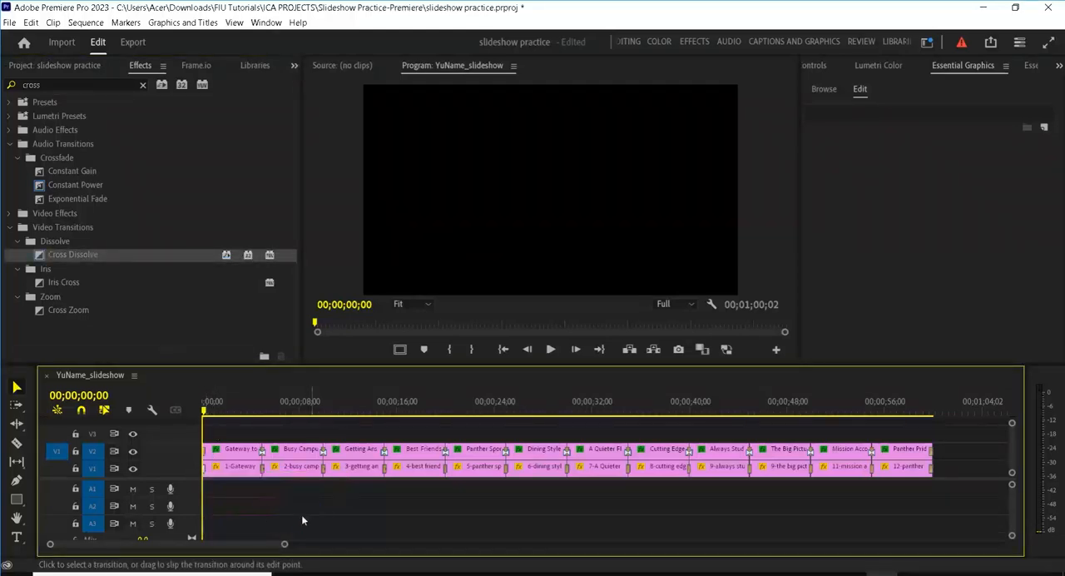
right_click(206, 472)
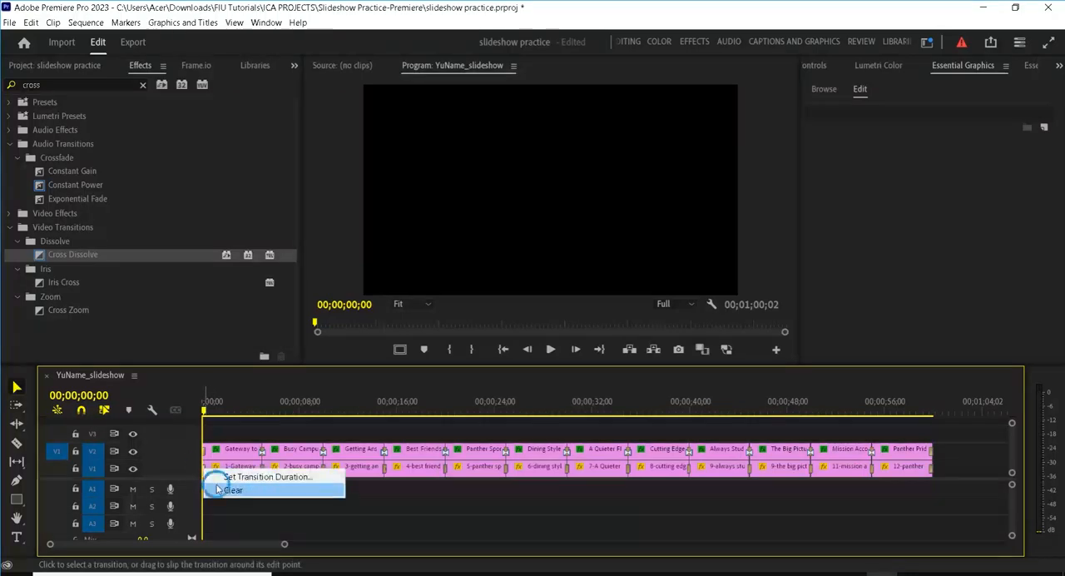
left_click(218, 489)
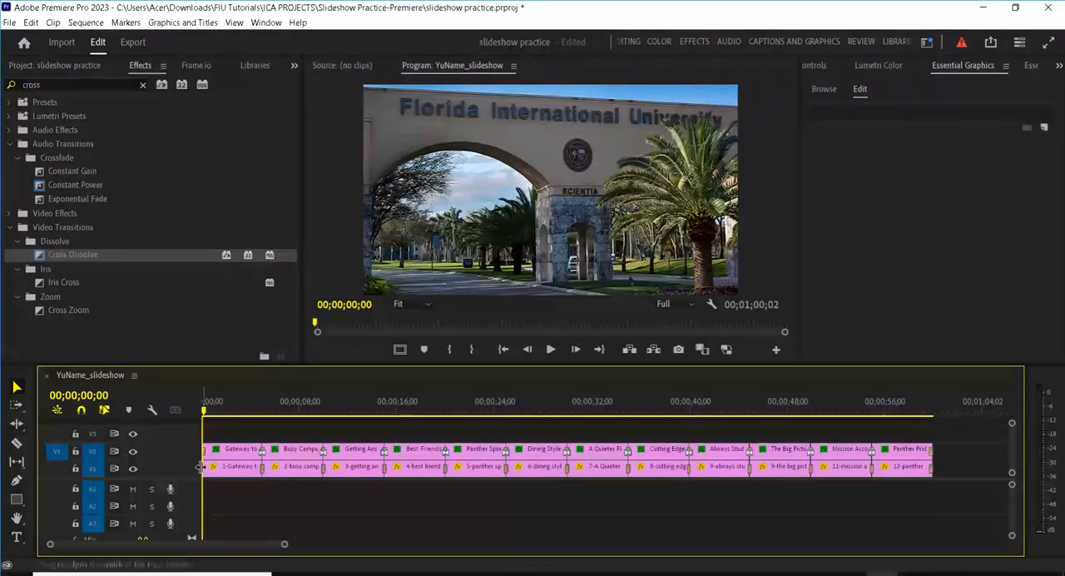
right_click(203, 471)
left_click(239, 546)
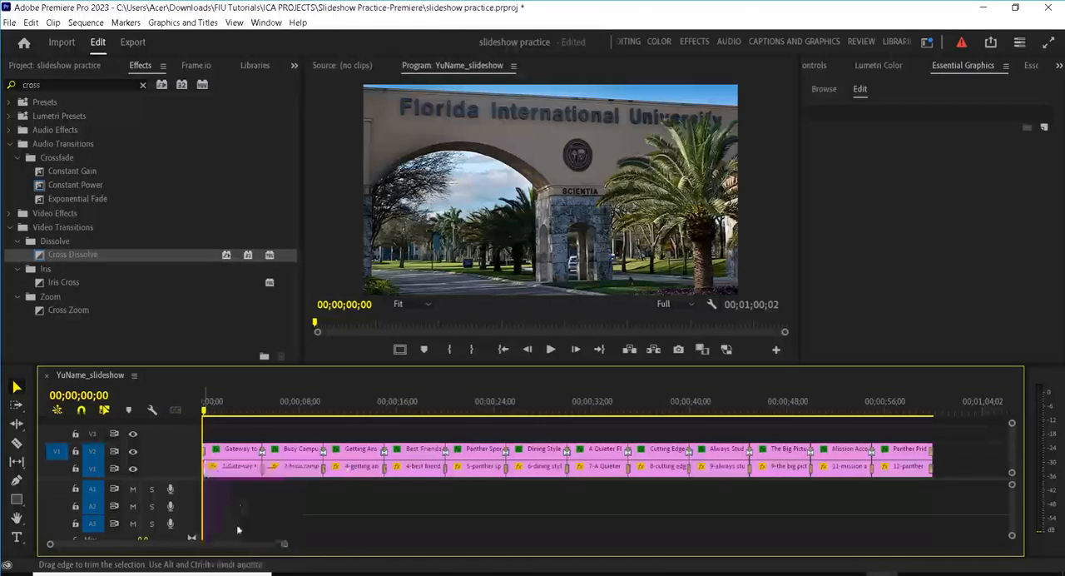
Step: Replace the Whip at the start of the "Gateway to the Future" title on V2 with the default Cross Dissolve
right_click(205, 456)
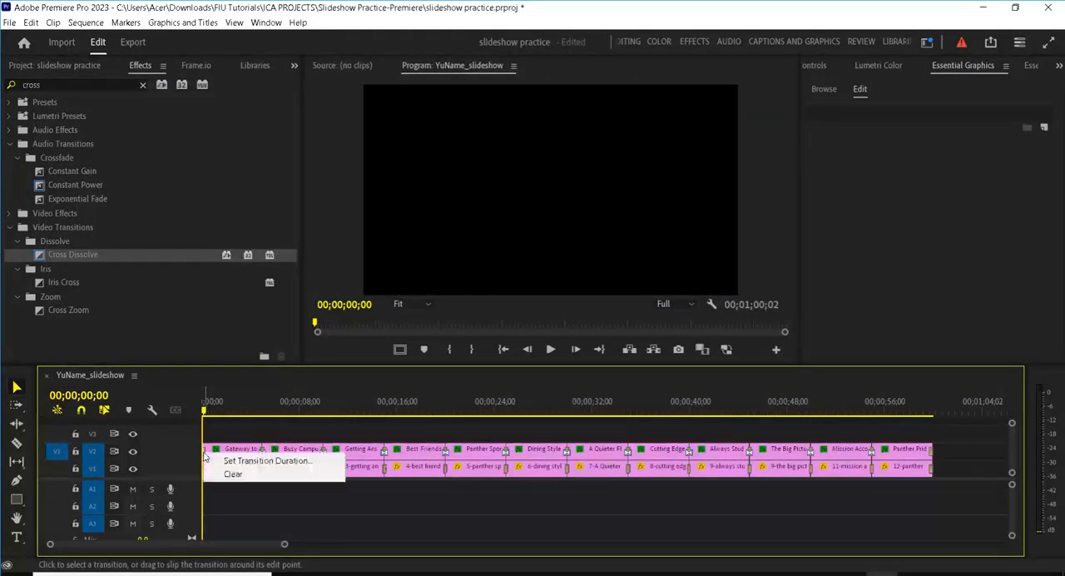
left_click(213, 466)
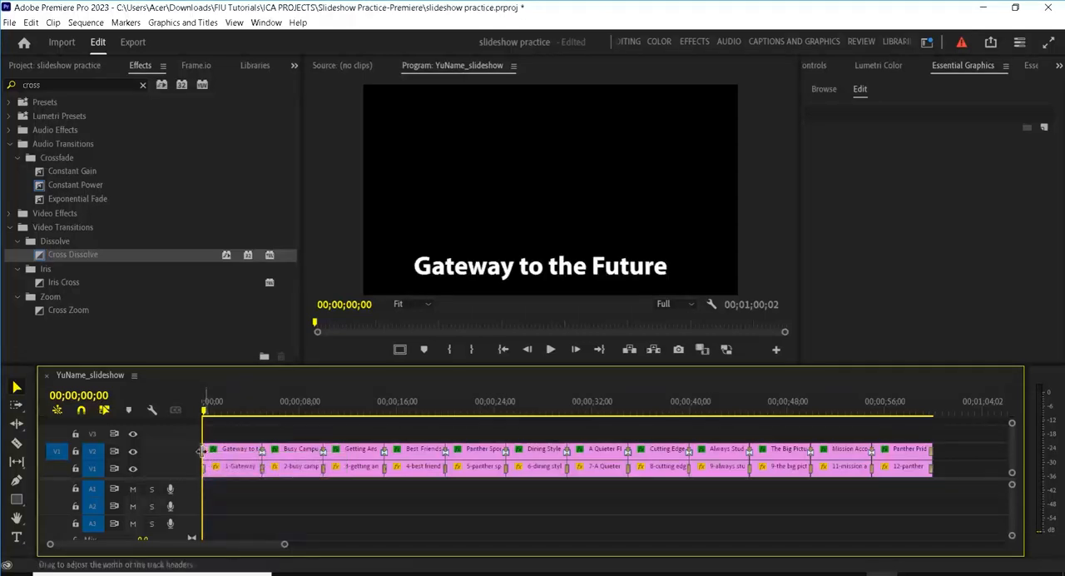
right_click(207, 454)
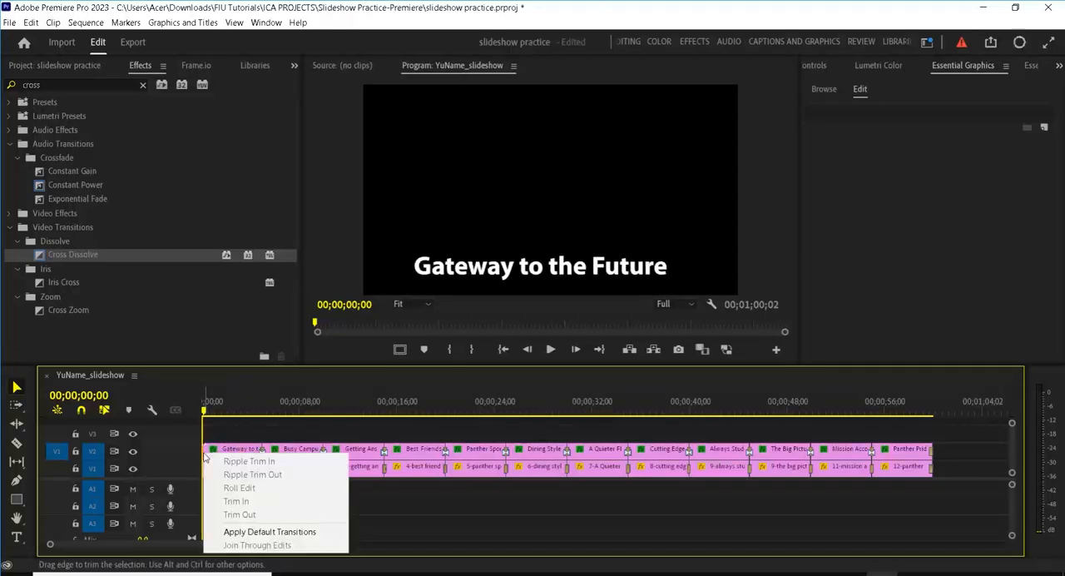
left_click(235, 530)
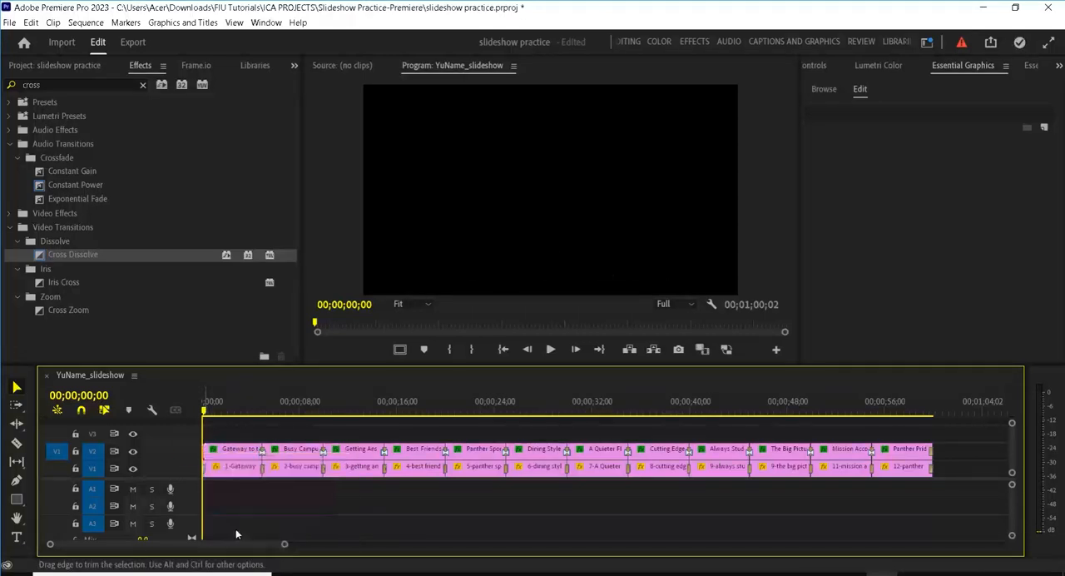
Step: Replace the Whips at the end of the "Panther Pride" title on V2 and the last photo on V1 with the default Cross Dissolve
right_click(930, 453)
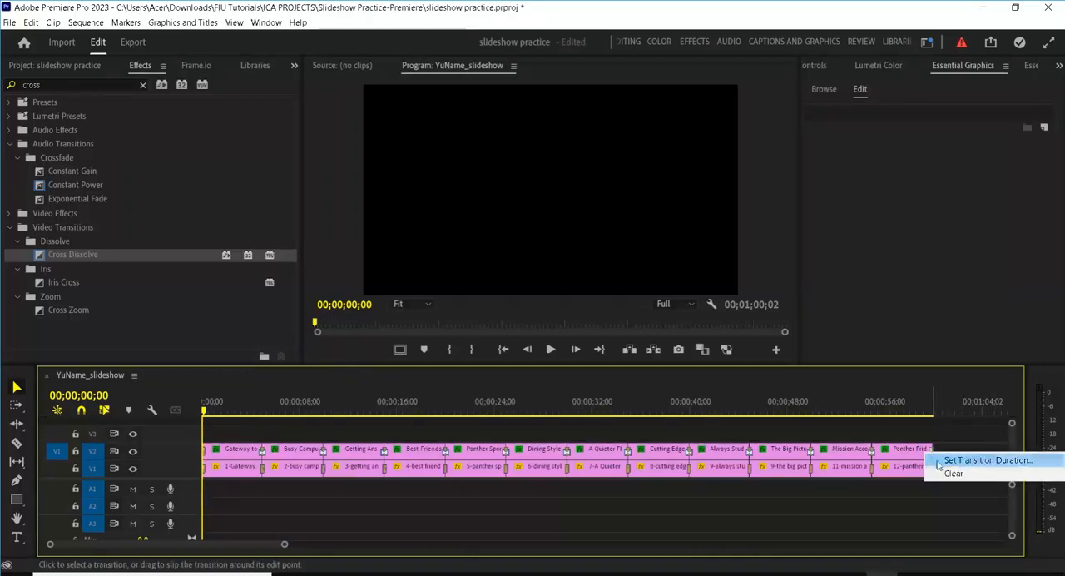
left_click(943, 402)
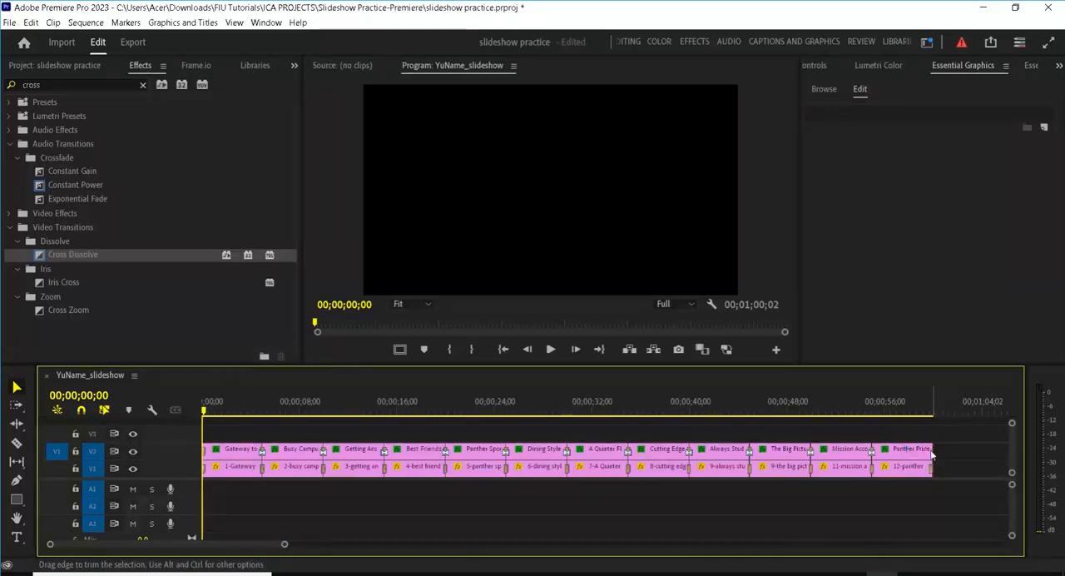
right_click(930, 451)
left_click(955, 530)
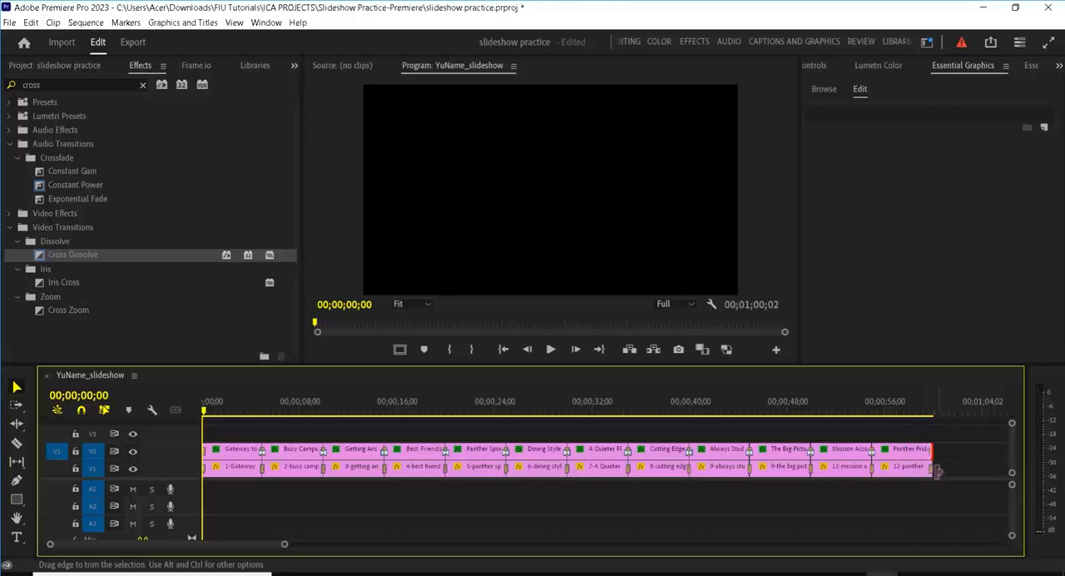
right_click(934, 475)
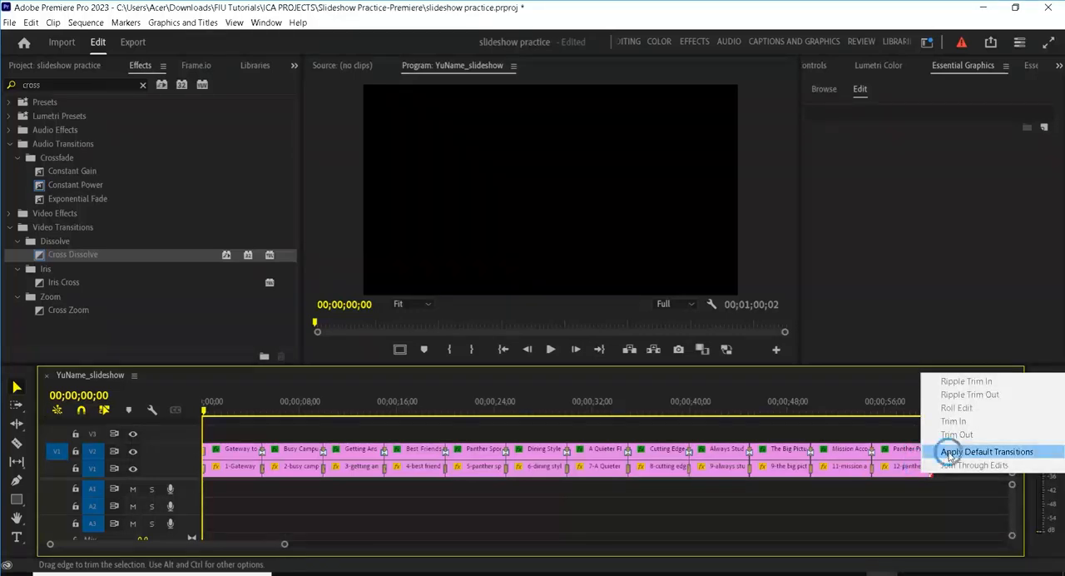
left_click(949, 451)
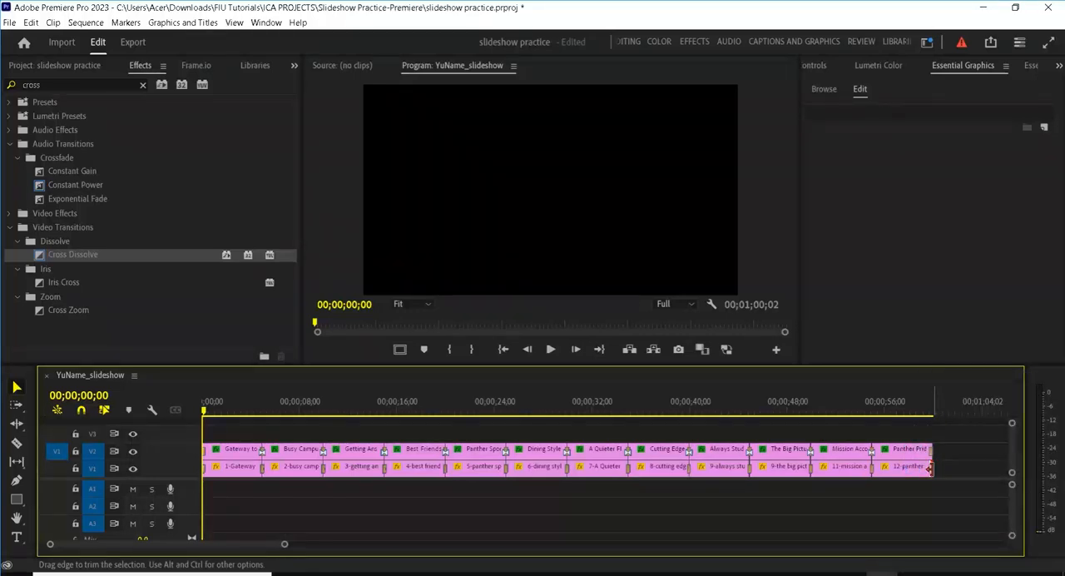
Step: Apply the default Cross Dissolve to the end of the last photo on V1 and save the project
right_click(929, 468)
left_click(946, 550)
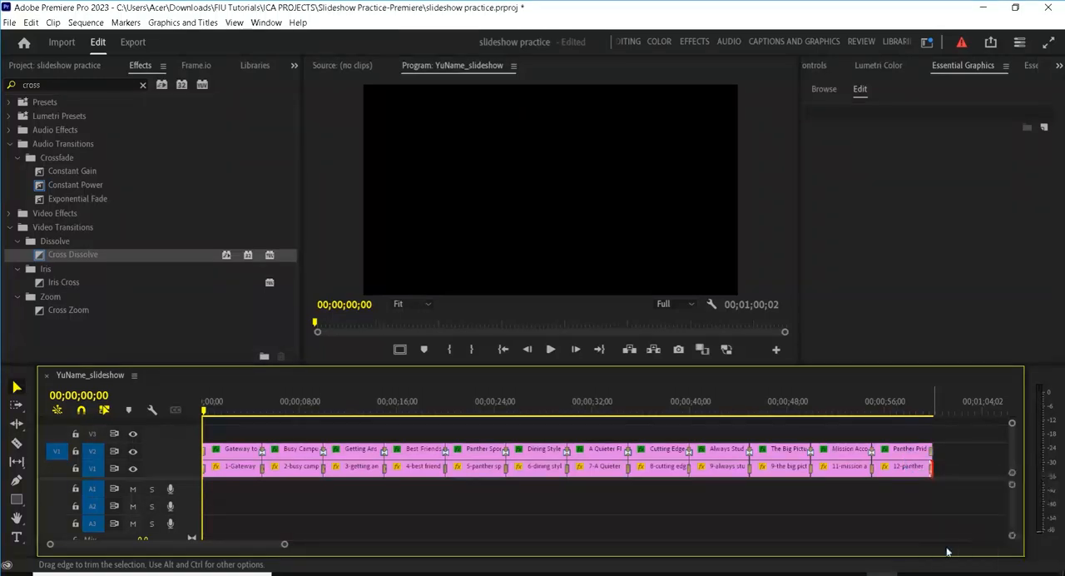
left_click(913, 408)
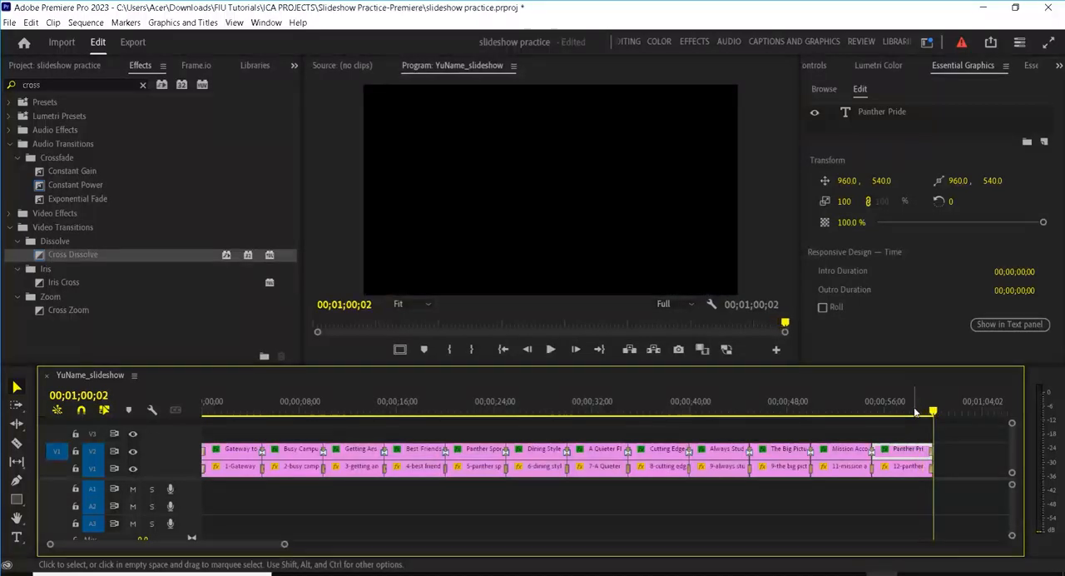
key("ctrl+s")
Step: Lock tracks V2 and V1, and mark the sequence In point at the start and the Out point at the last clip's end
left_click(75, 451)
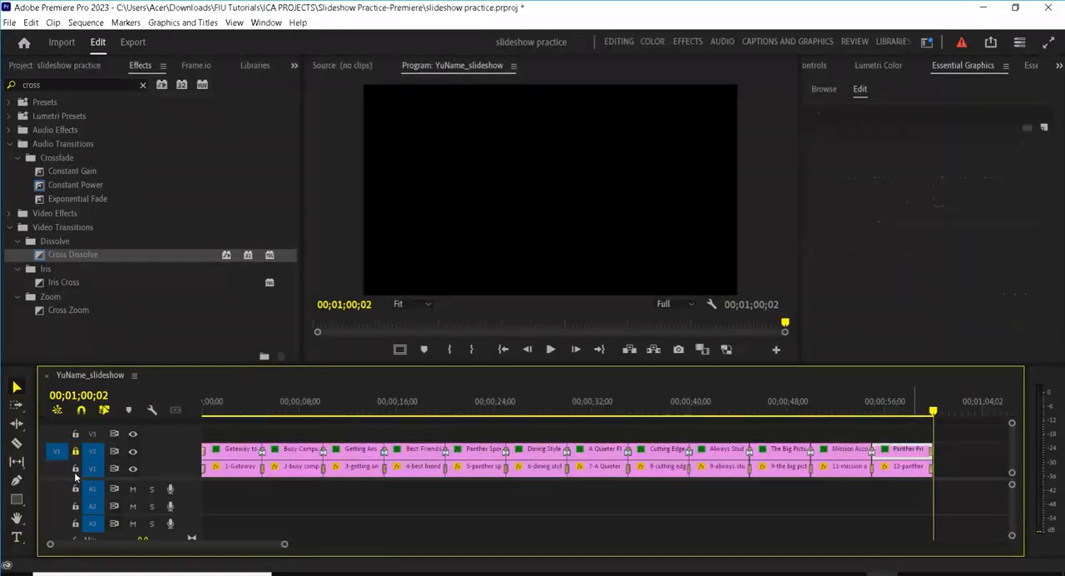
left_click_drag(315, 394, 178, 400)
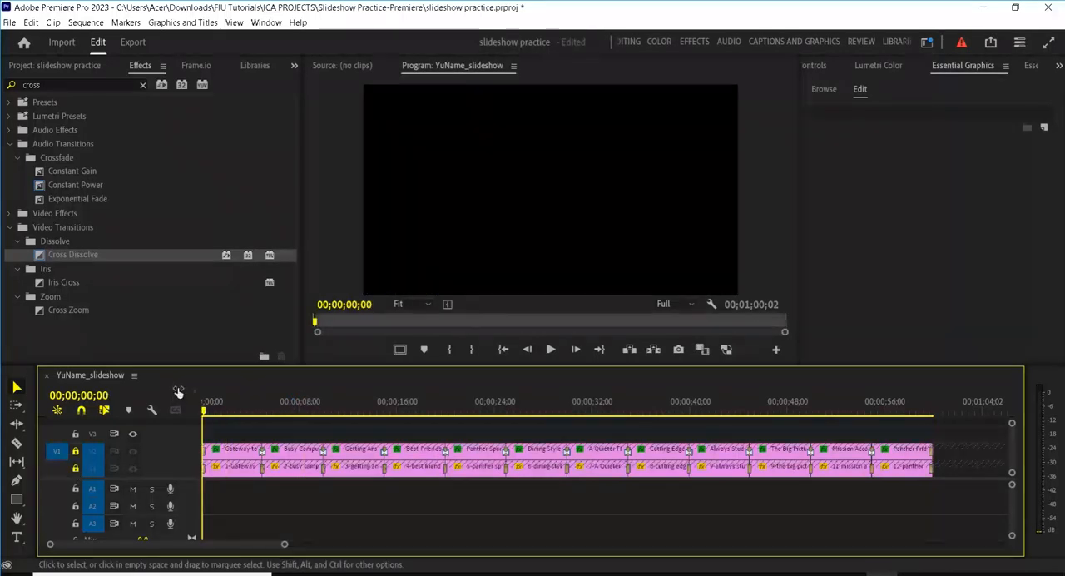
left_click(961, 408)
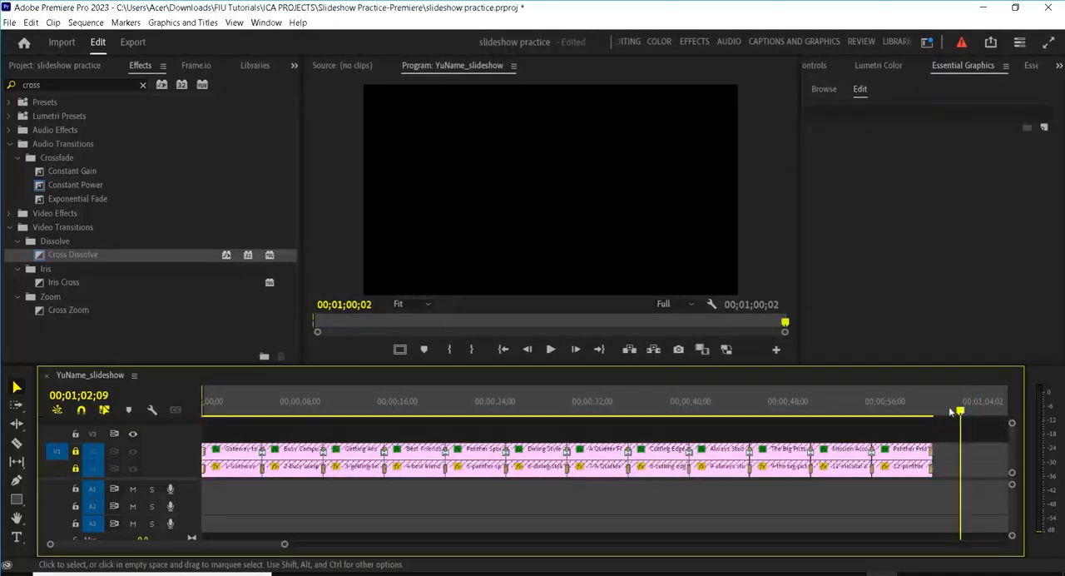
key("Up")
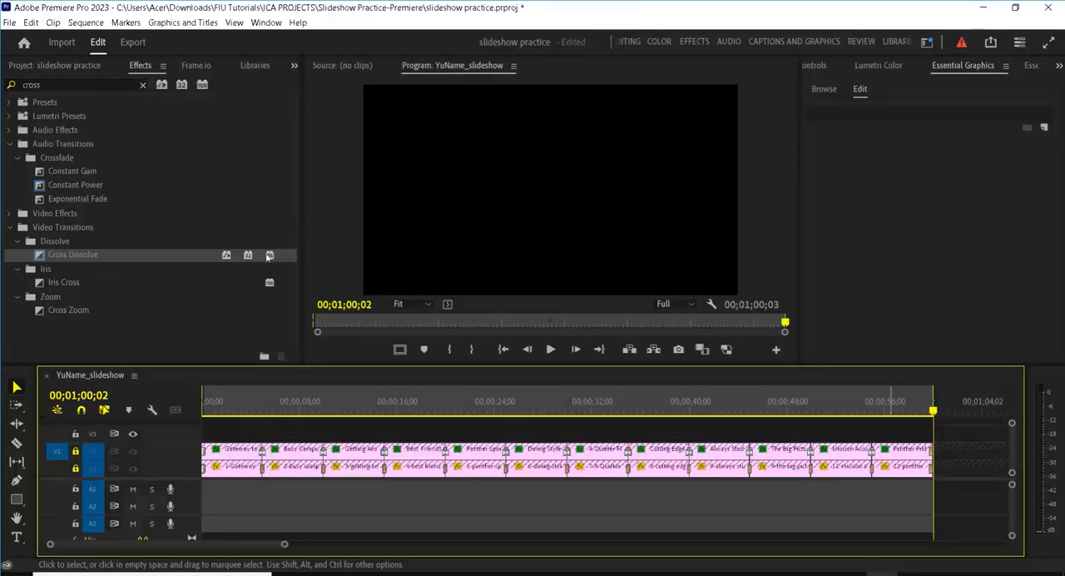
Step: Open Pop_Star Music.mp3 in the Source monitor and mark its In point at 00;00;00;20, just before the first beat
left_click(36, 66)
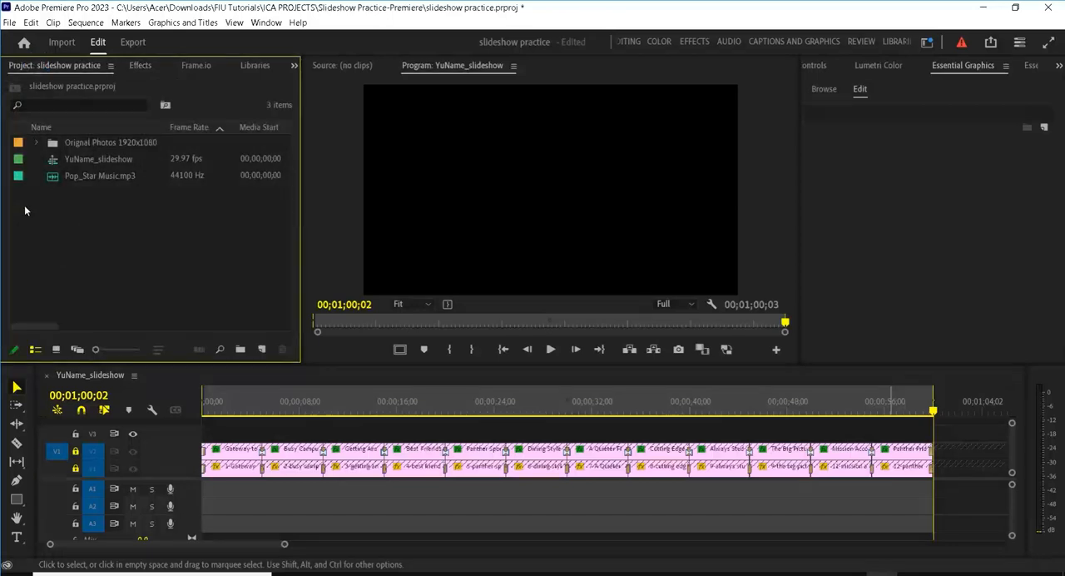
double_click(52, 180)
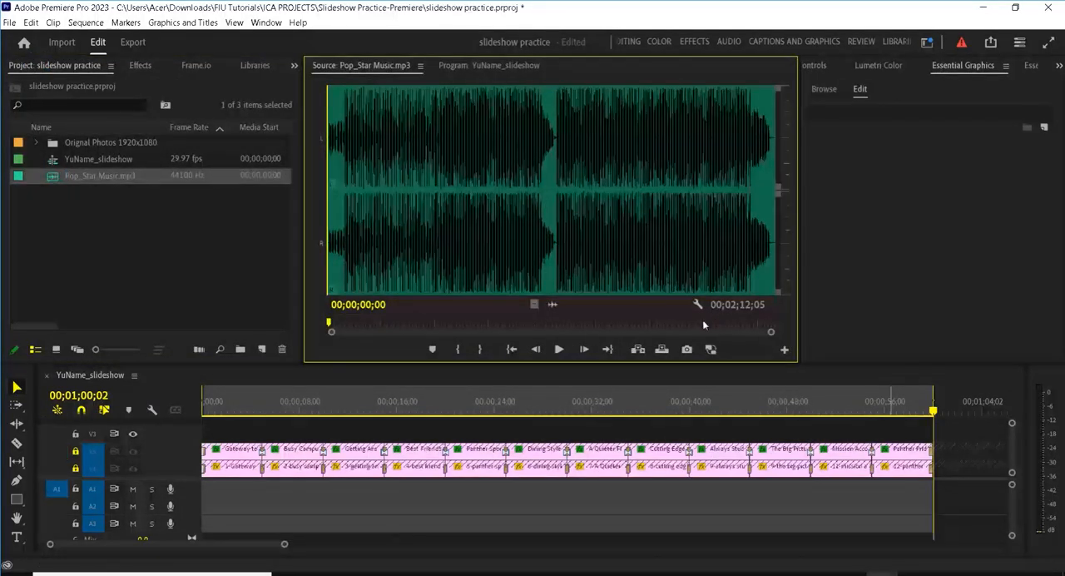
left_click_drag(690, 322, 326, 324)
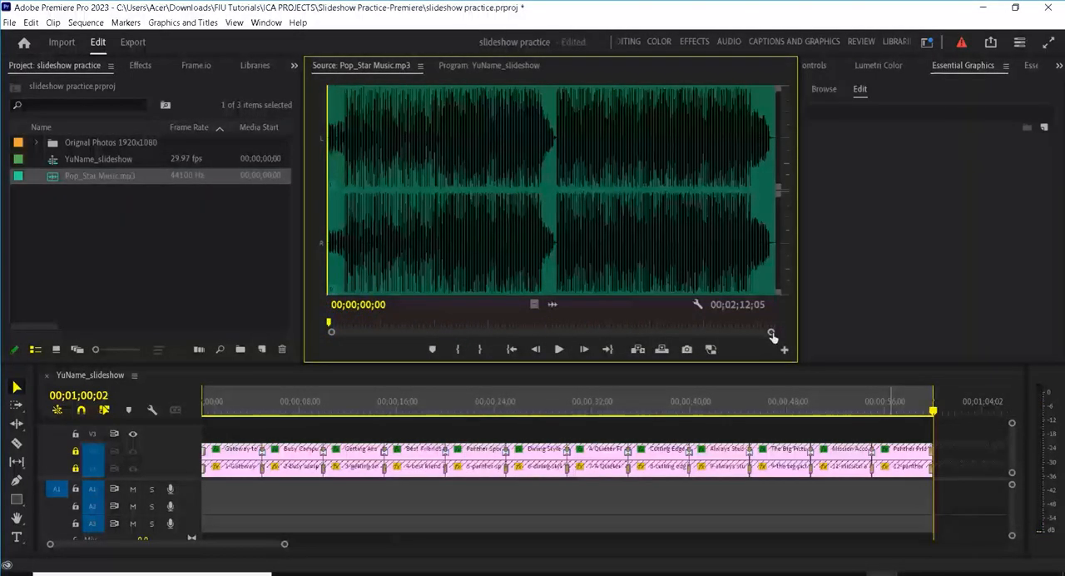
left_click_drag(768, 334, 572, 351)
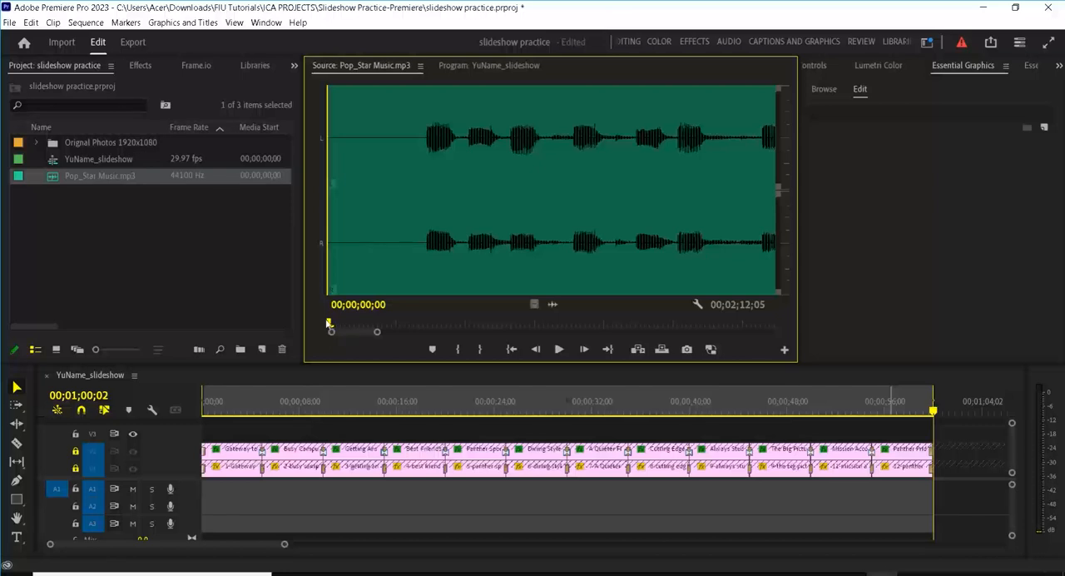
left_click_drag(338, 324, 421, 321)
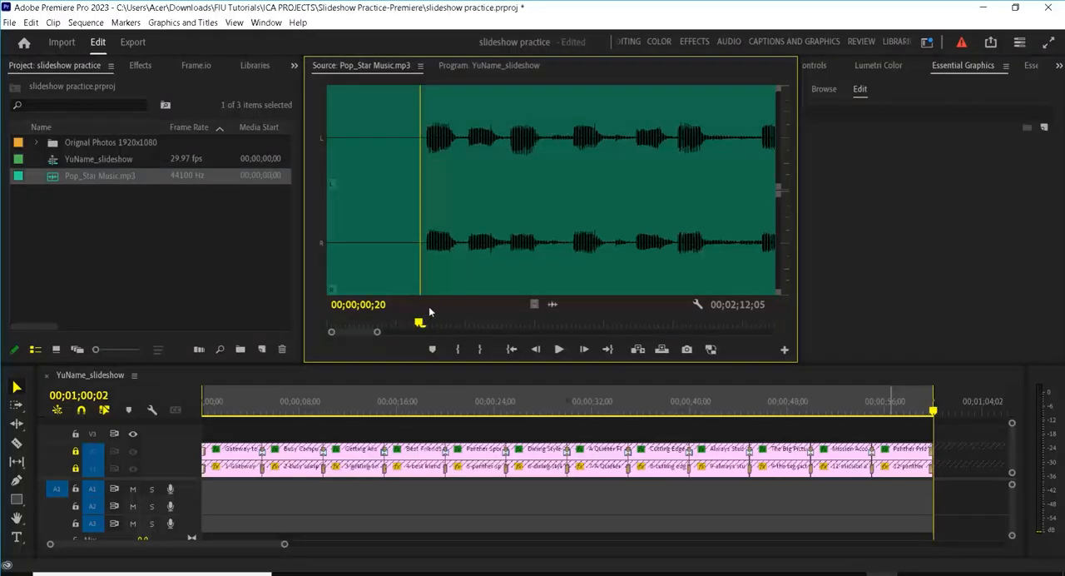
key("i")
left_click(433, 308)
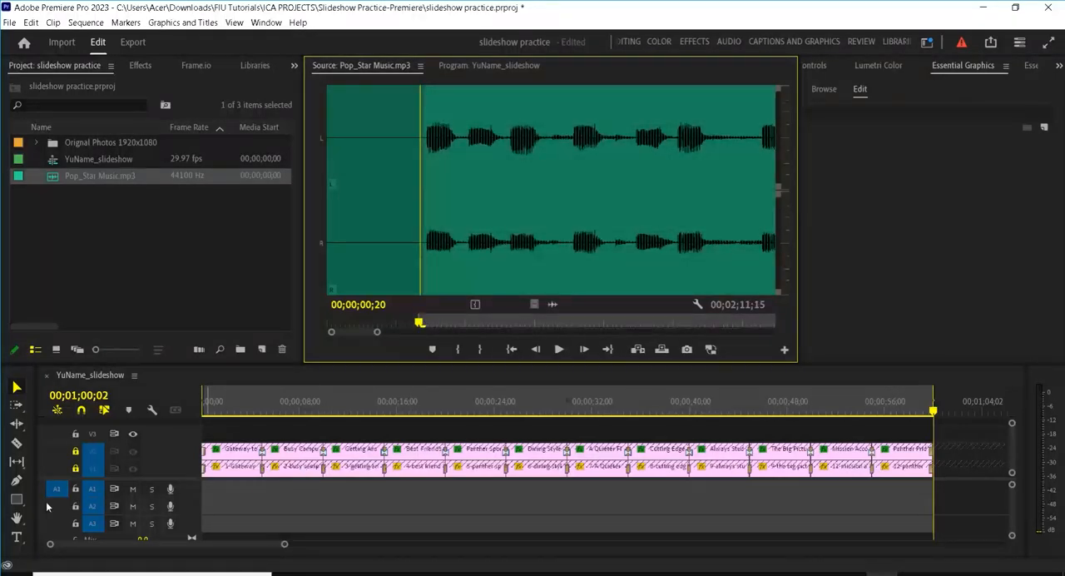
Step: Target only audio track A1, overwrite the music into the marked sequence range, and save the project
left_click(92, 506)
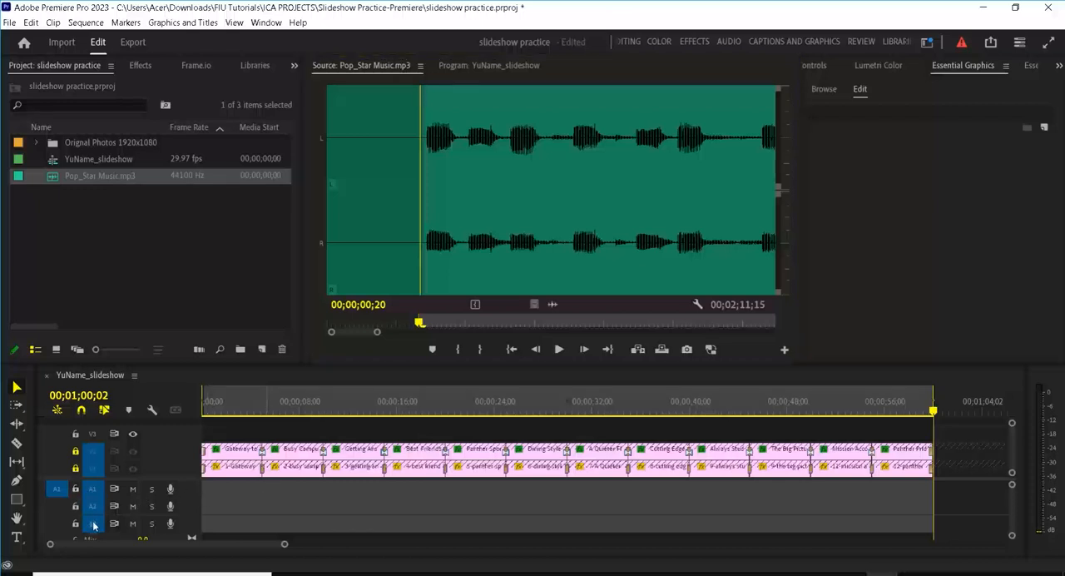
left_click(91, 523)
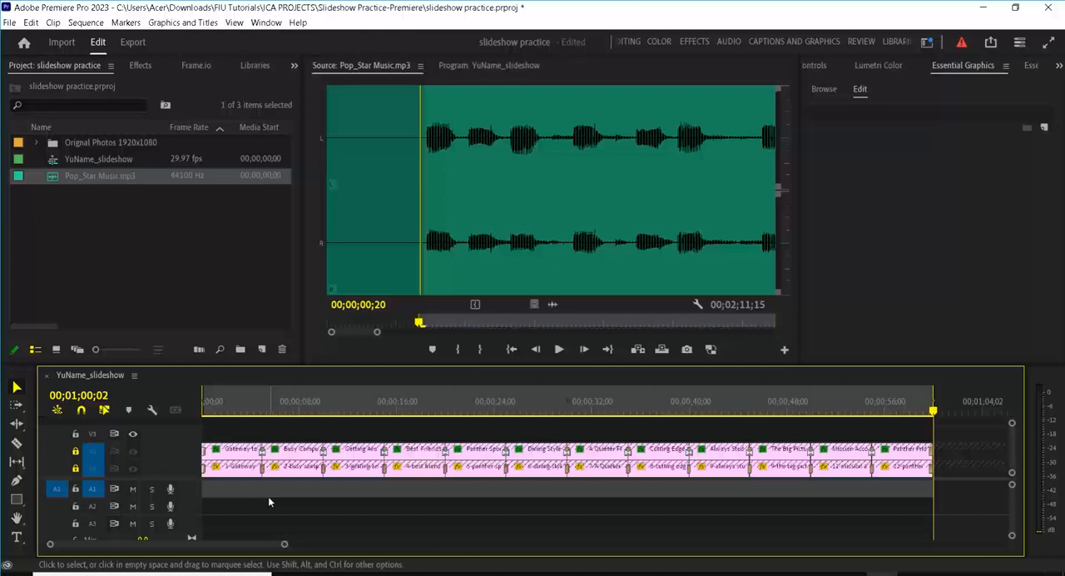
key("period")
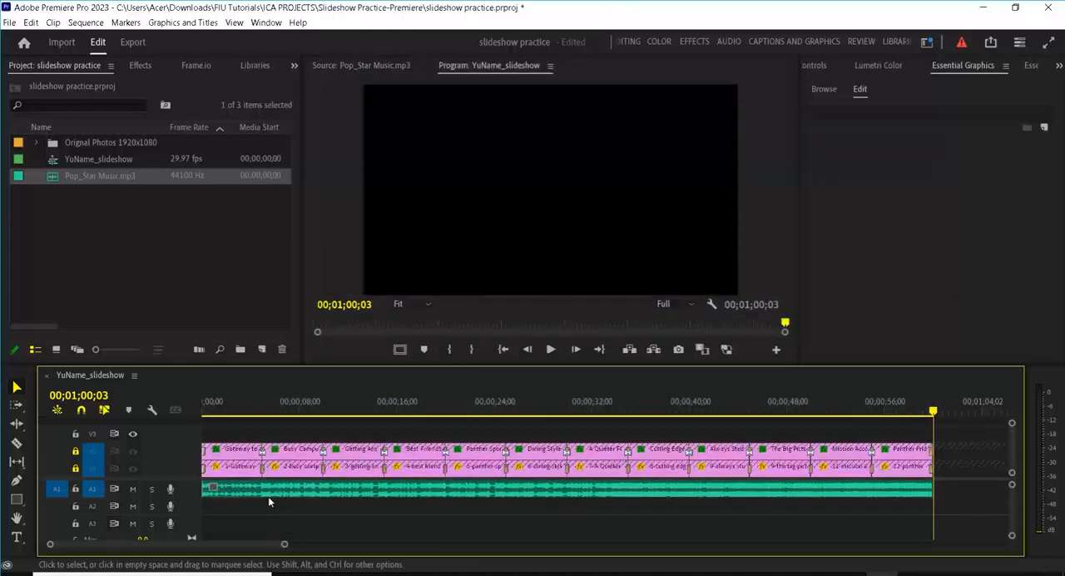
key("ctrl+s")
Step: Apply the default Constant Power transition to the end of the music clip on A1 and save the project
right_click(928, 494)
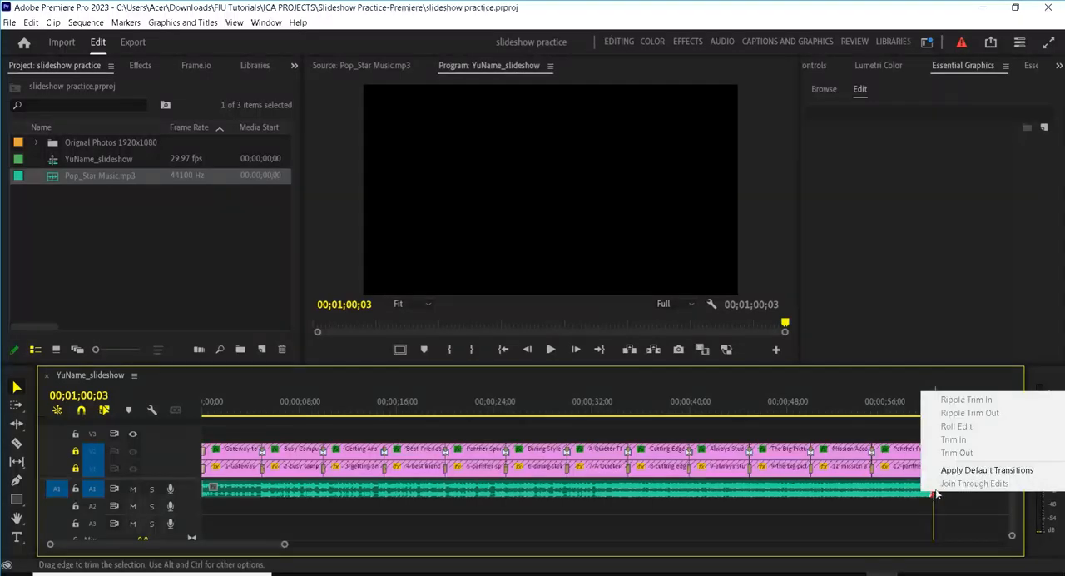
left_click(946, 471)
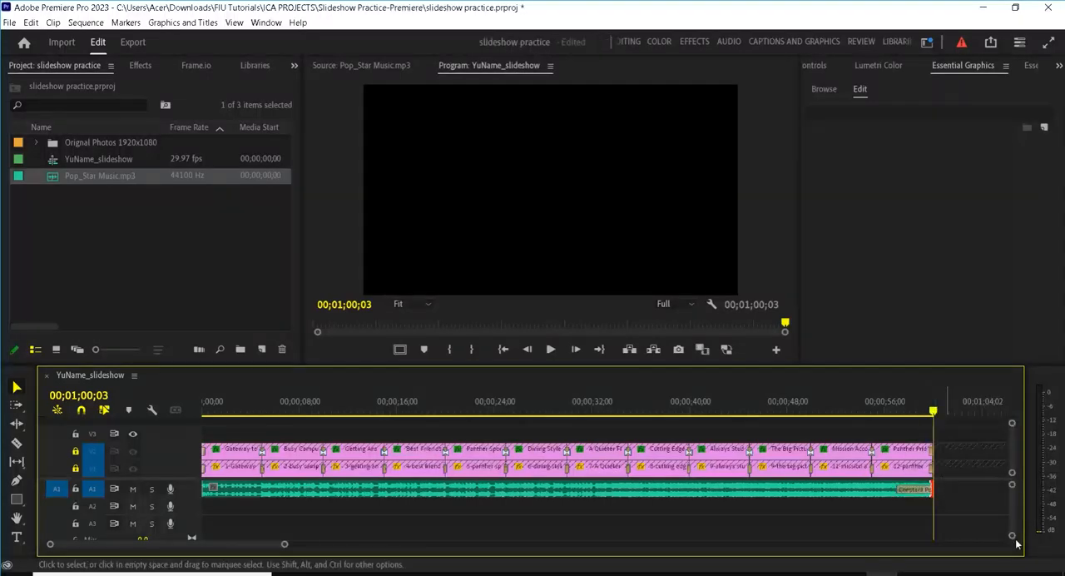
key("ctrl+s")
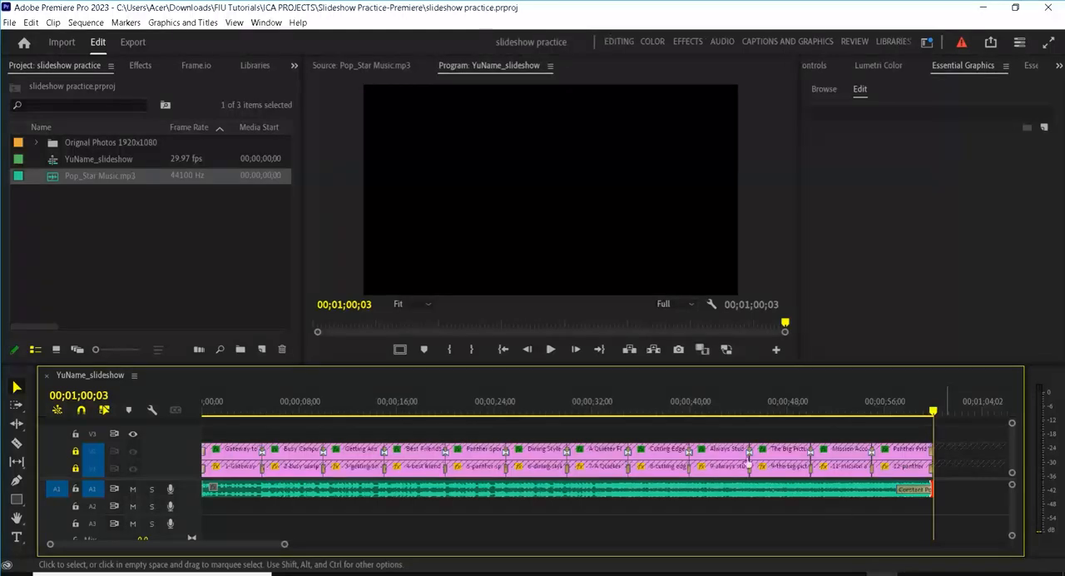
Step: Play a few seconds of the slideshow from the "Cutting Edge Tech" photo to check the music's loudness
left_click(640, 406)
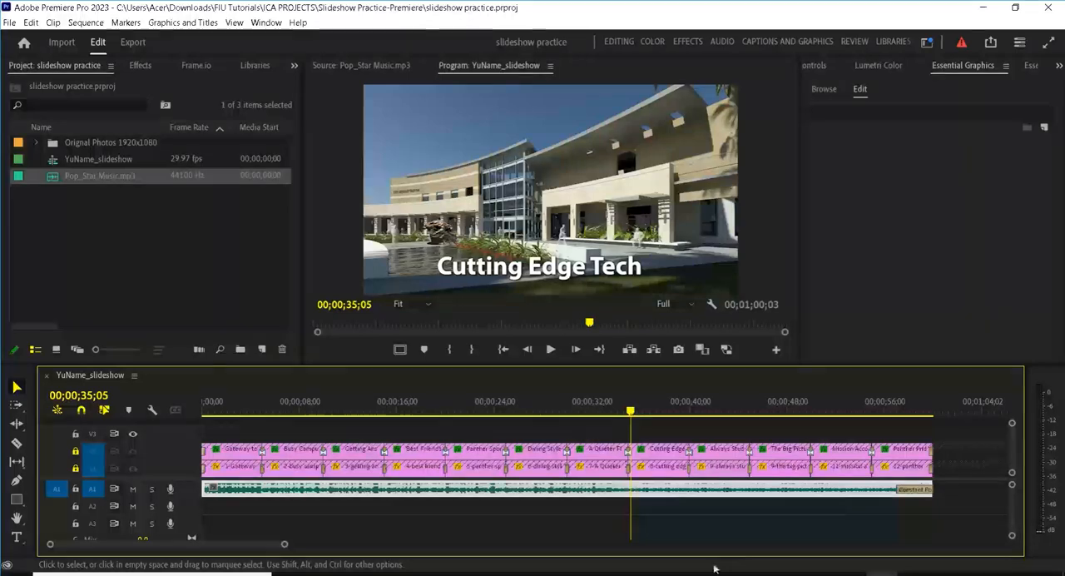
key("space")
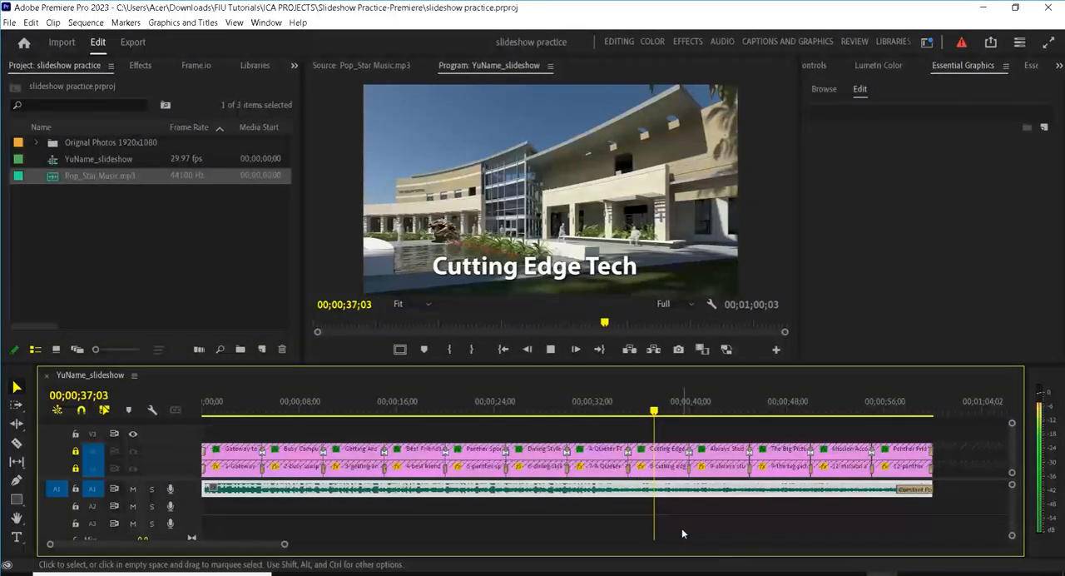
key("space")
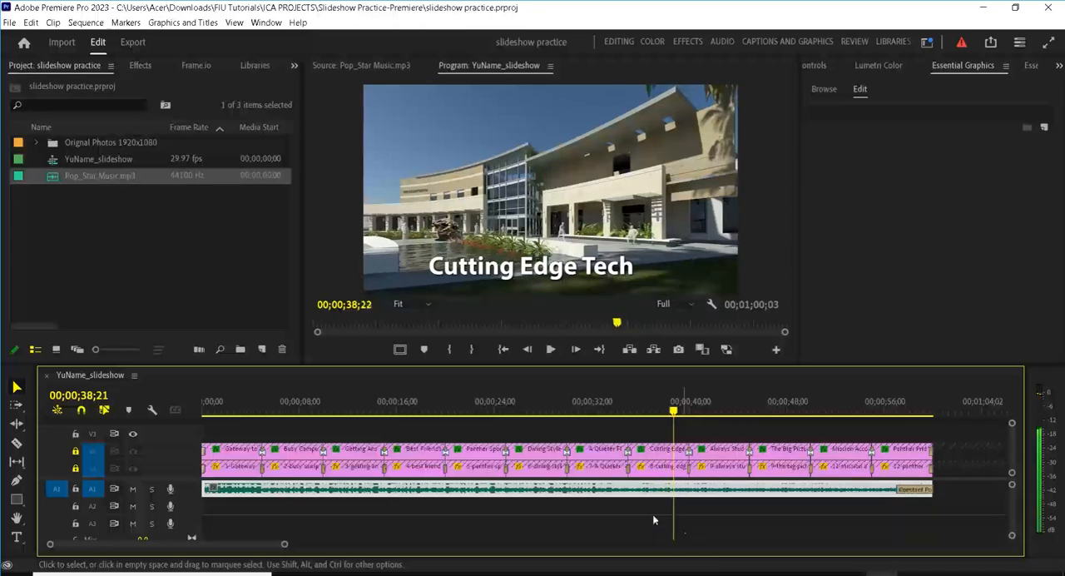
Step: In Essential Sound, tag the selected music clip as Music and apply the Balanced Background Music preset
left_click(1059, 64)
left_click(1033, 128)
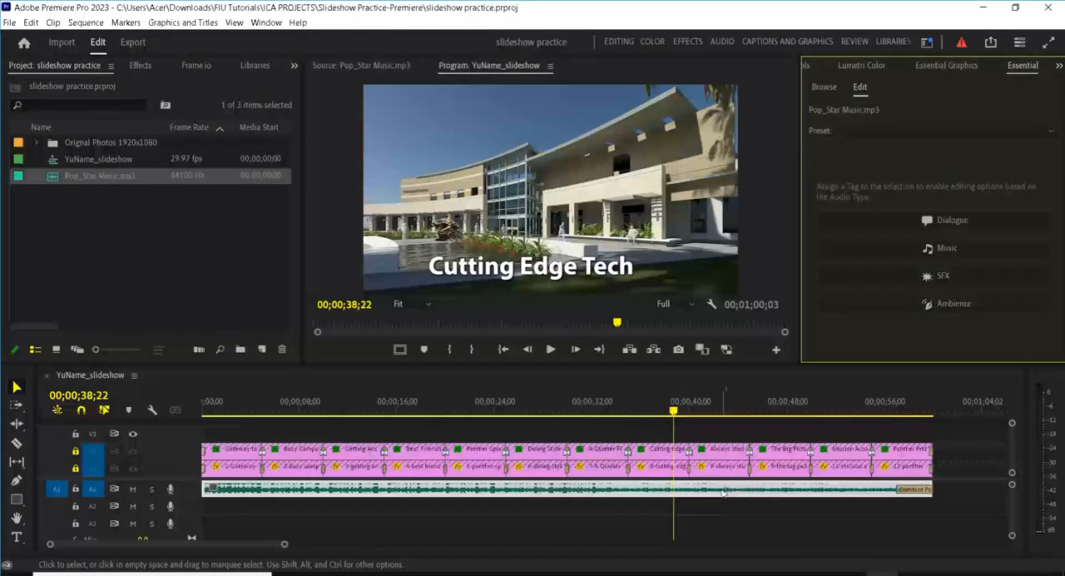
left_click(943, 247)
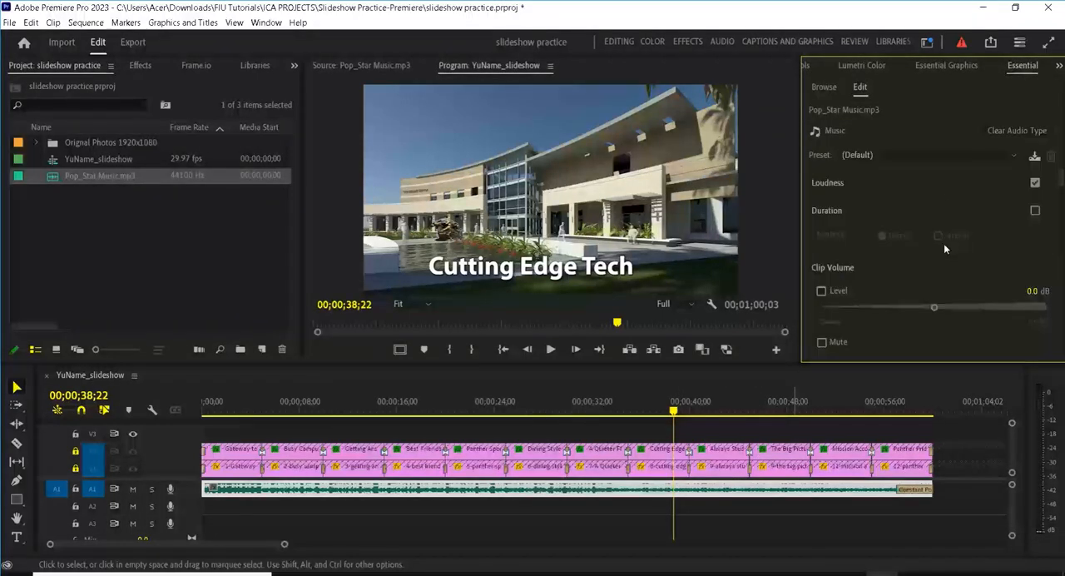
left_click(924, 154)
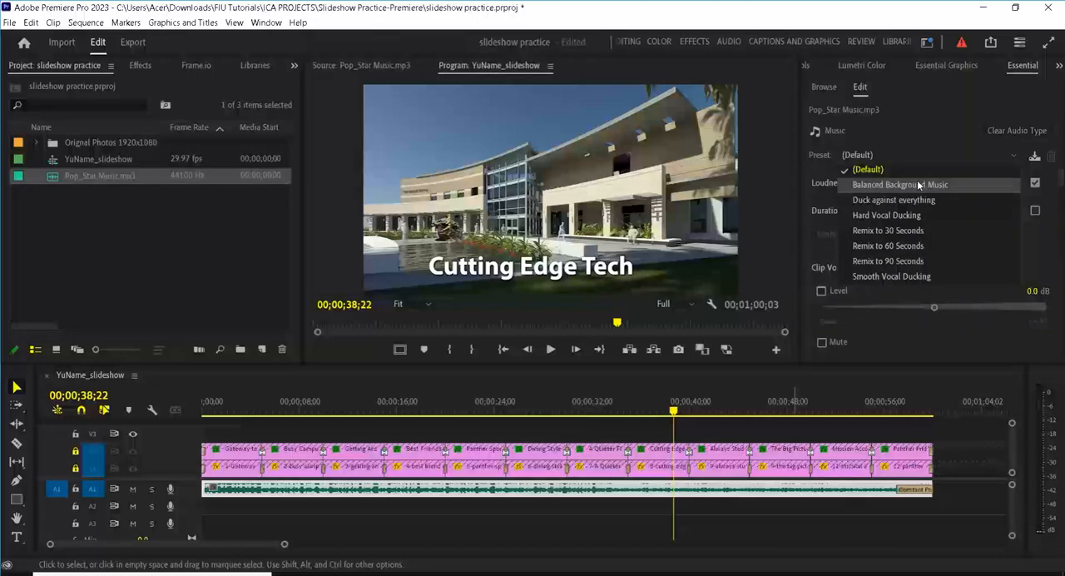
left_click(917, 183)
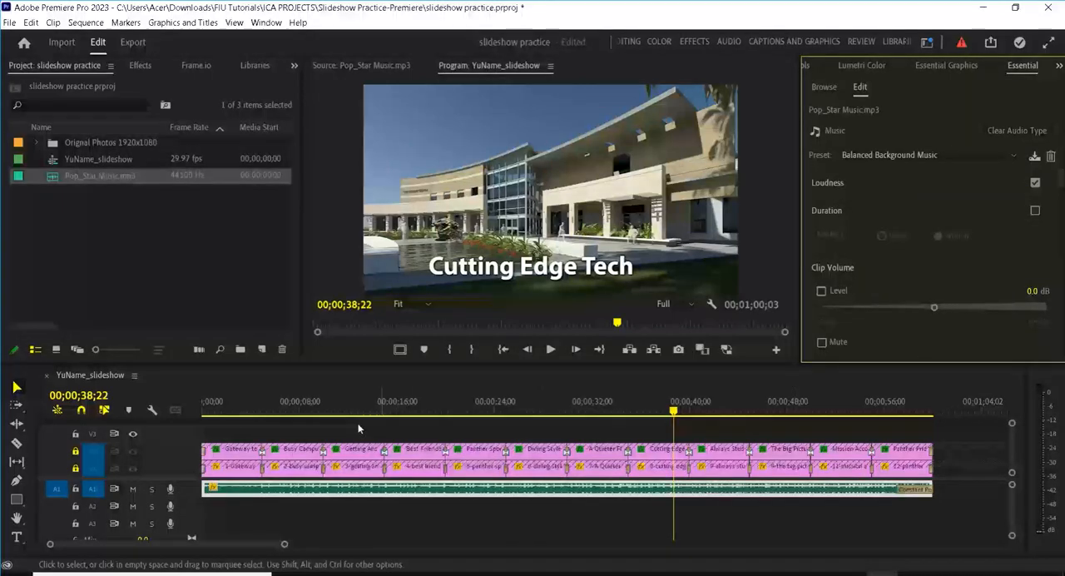
Step: Play a few seconds from the "Busy Campus" photo to check the adjusted music level
left_click(283, 411)
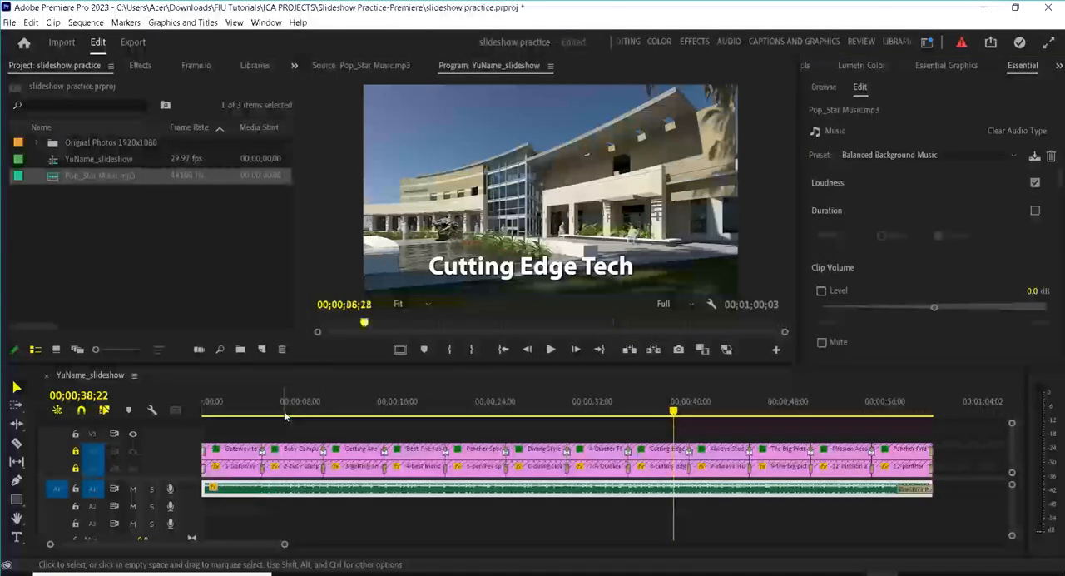
key("space")
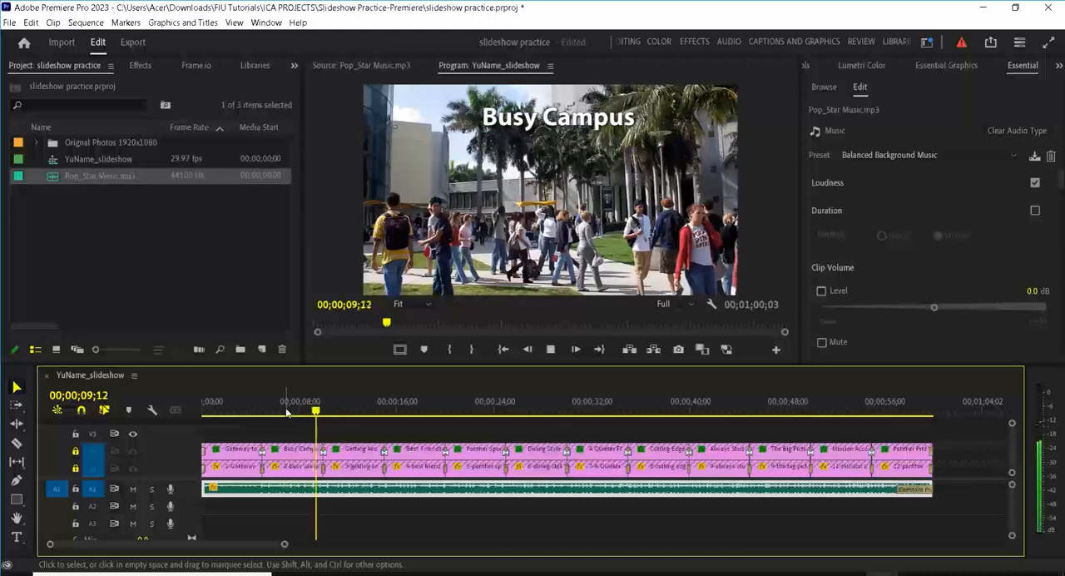
key("space")
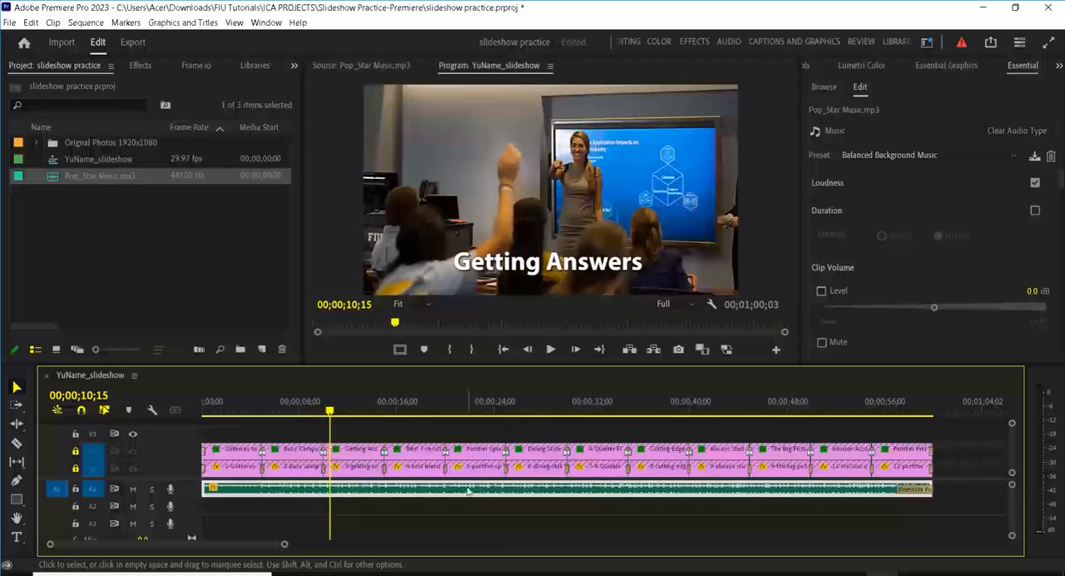
Step: Adjust the music clip's audio gain by 4 dB, preview the level briefly, and save the project
right_click(467, 491)
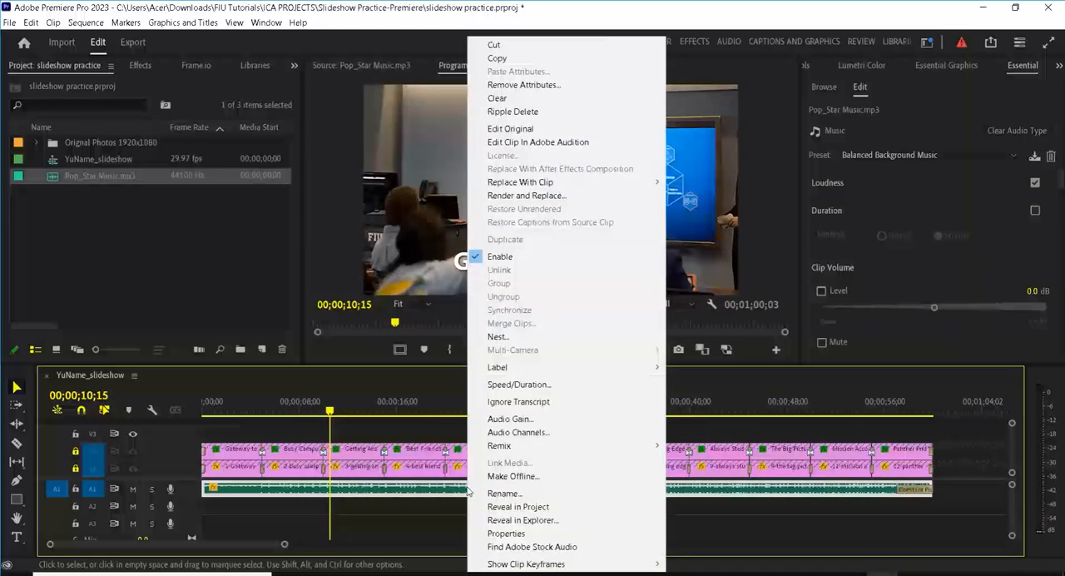
left_click(543, 414)
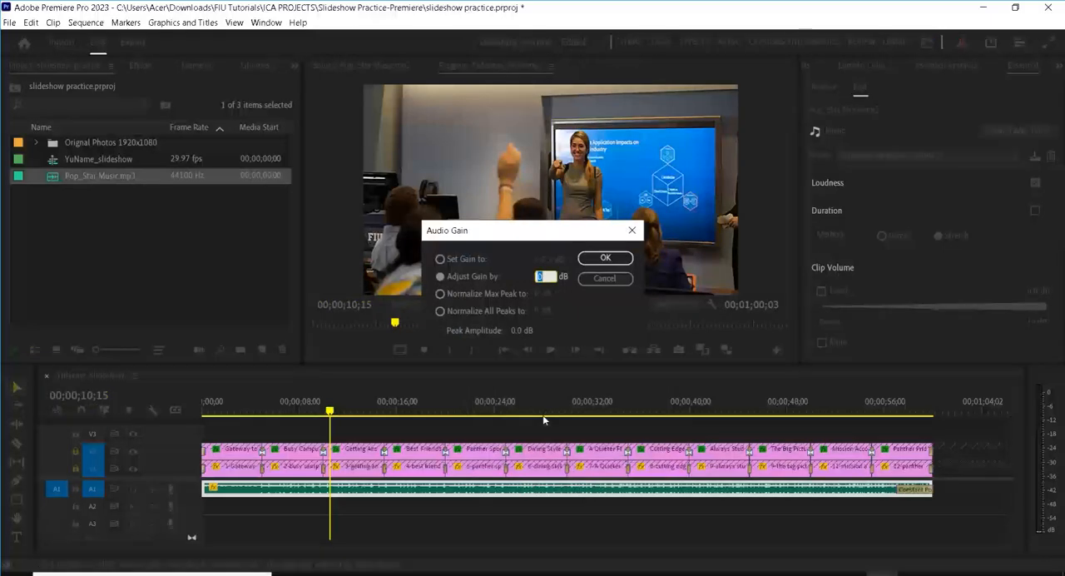
type("4")
key("Return")
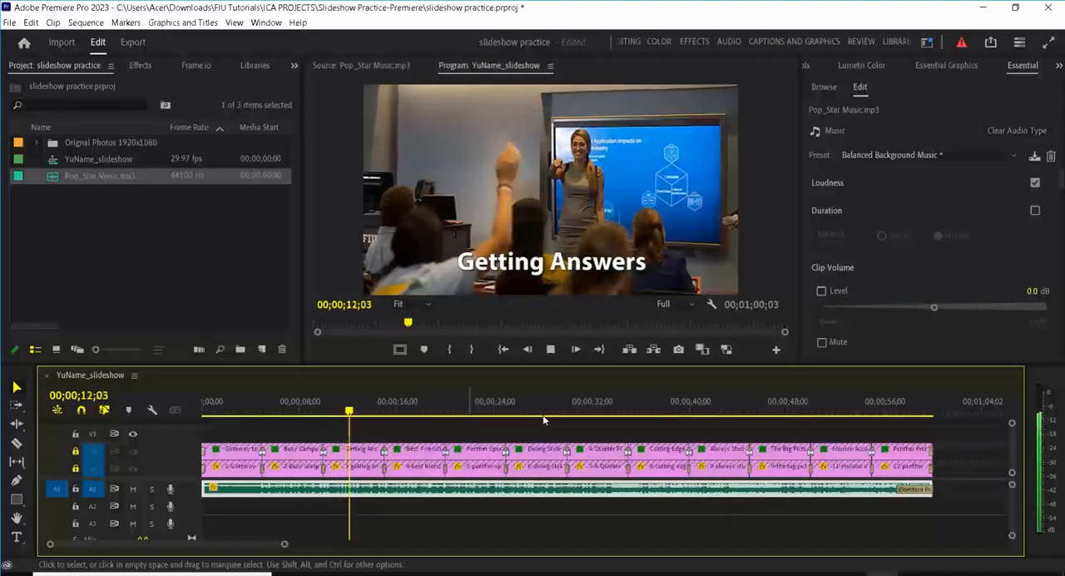
key("space")
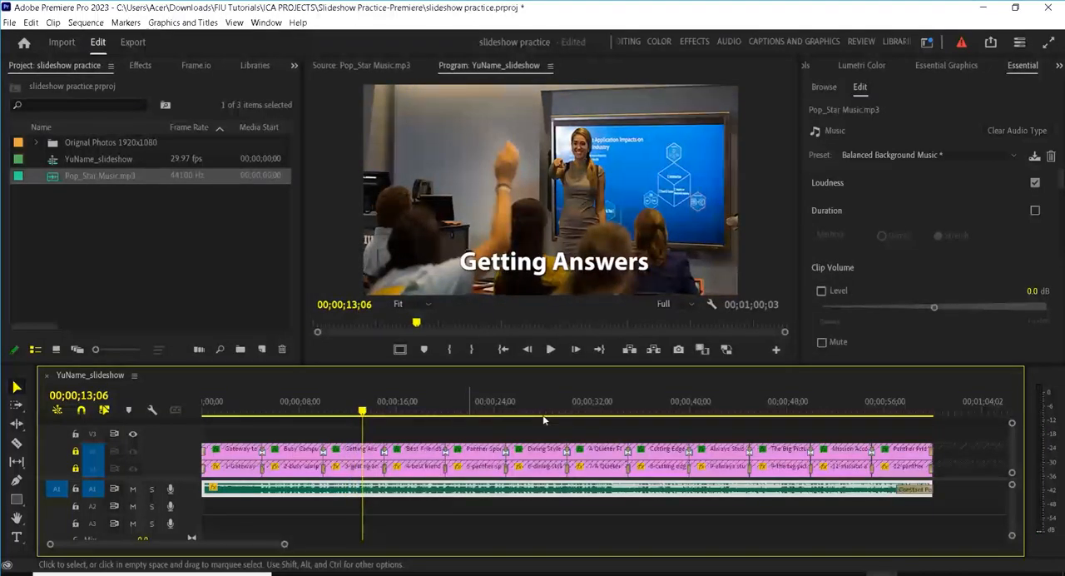
key("ctrl+s")
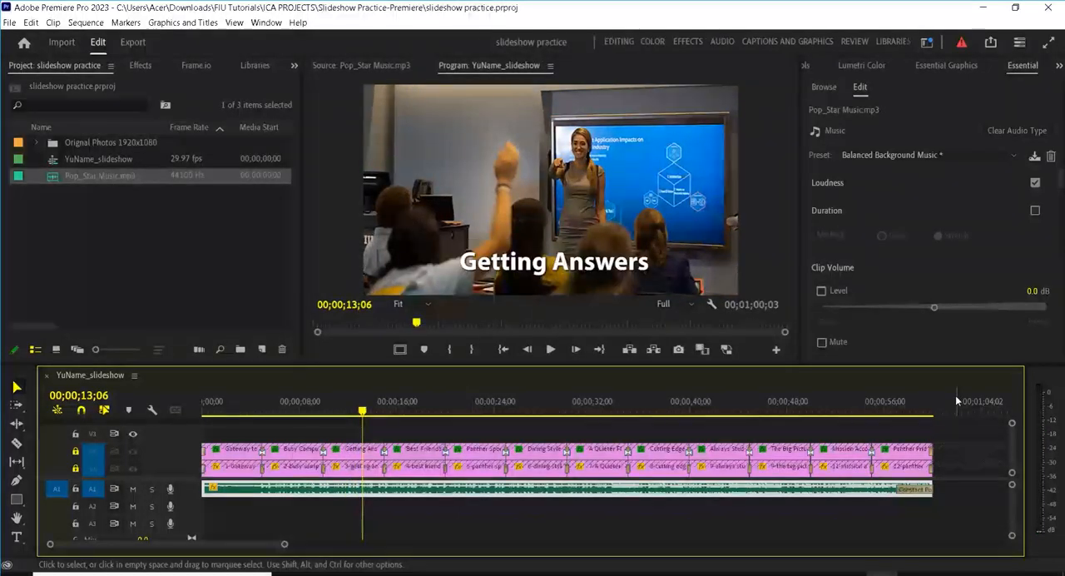
Step: Play the slideshow from the beginning to review the photos, titles, transitions and music together
left_click_drag(362, 410, 180, 417)
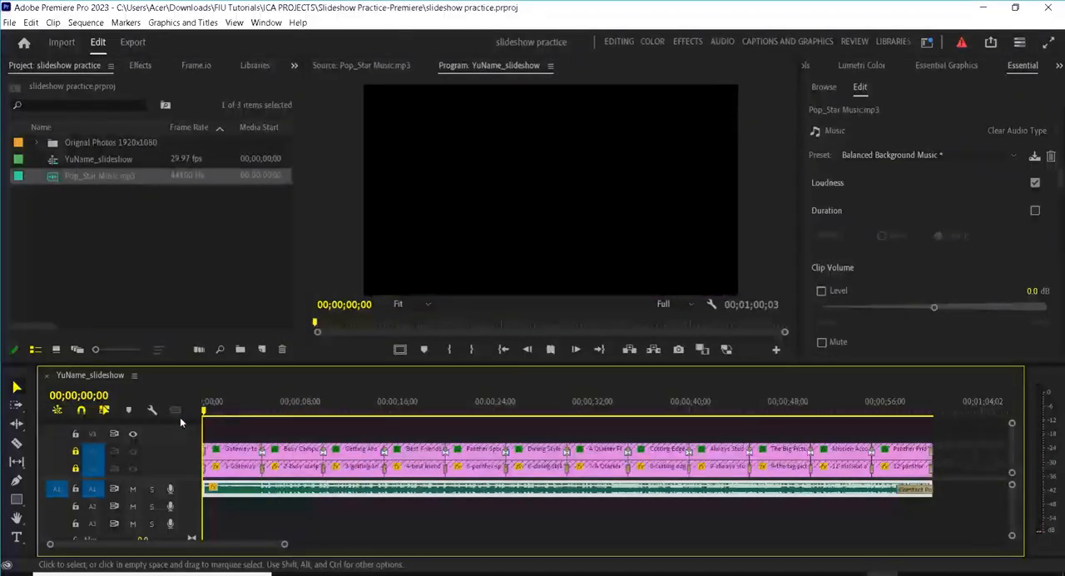
key("space")
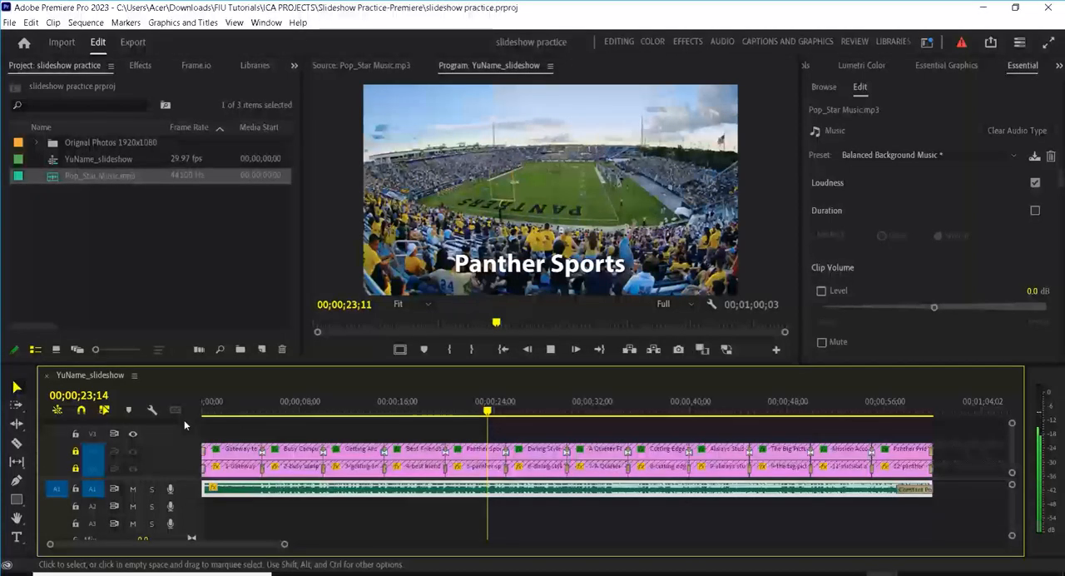
Step: Stop playback and start a Quick Export of the slideshow sequence, changing the output file name to YouName_slideshow.mp4
key("space")
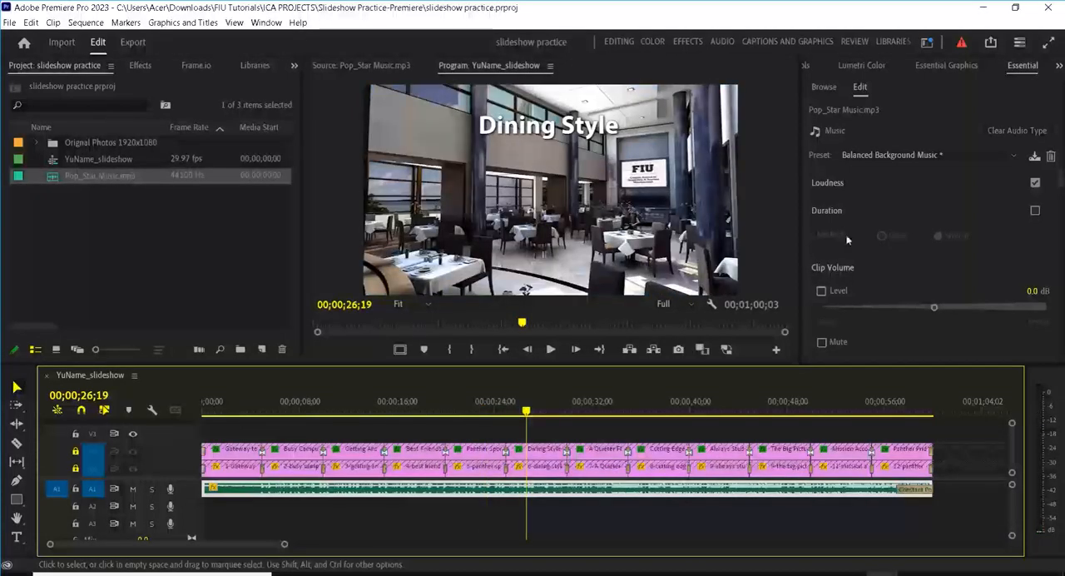
left_click(991, 44)
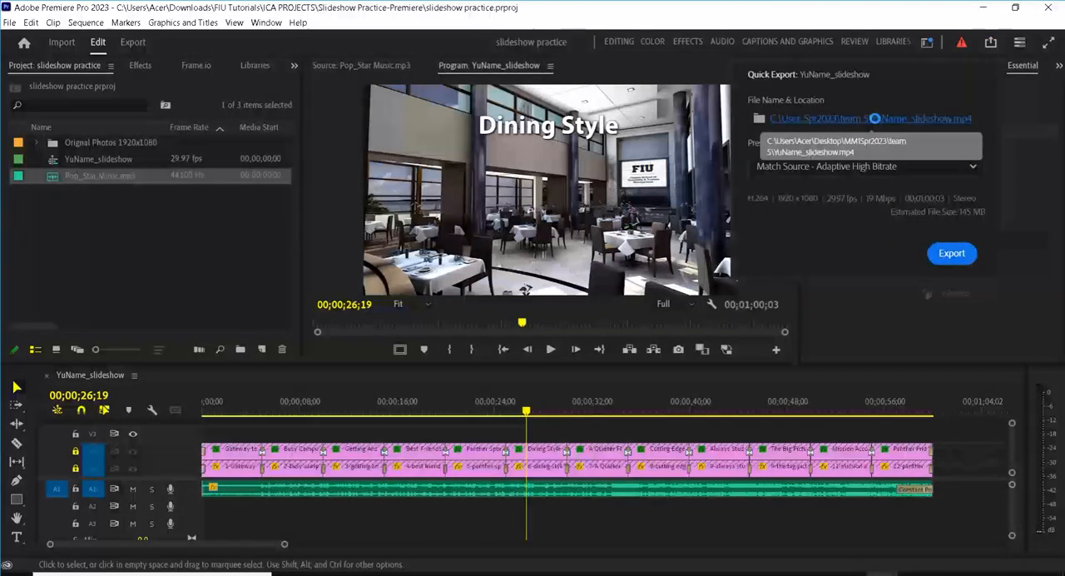
left_click(873, 118)
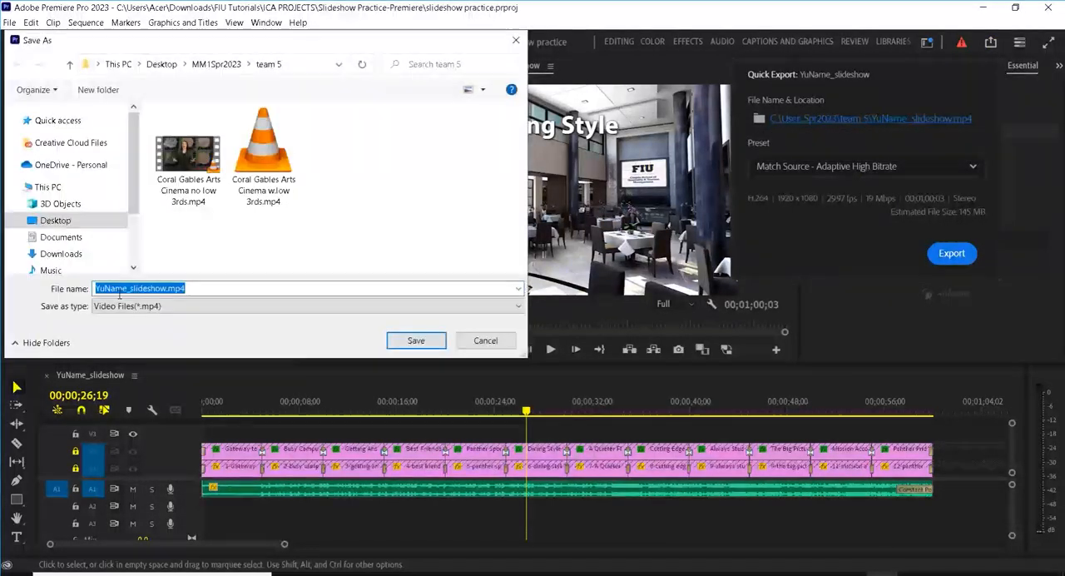
left_click(94, 287)
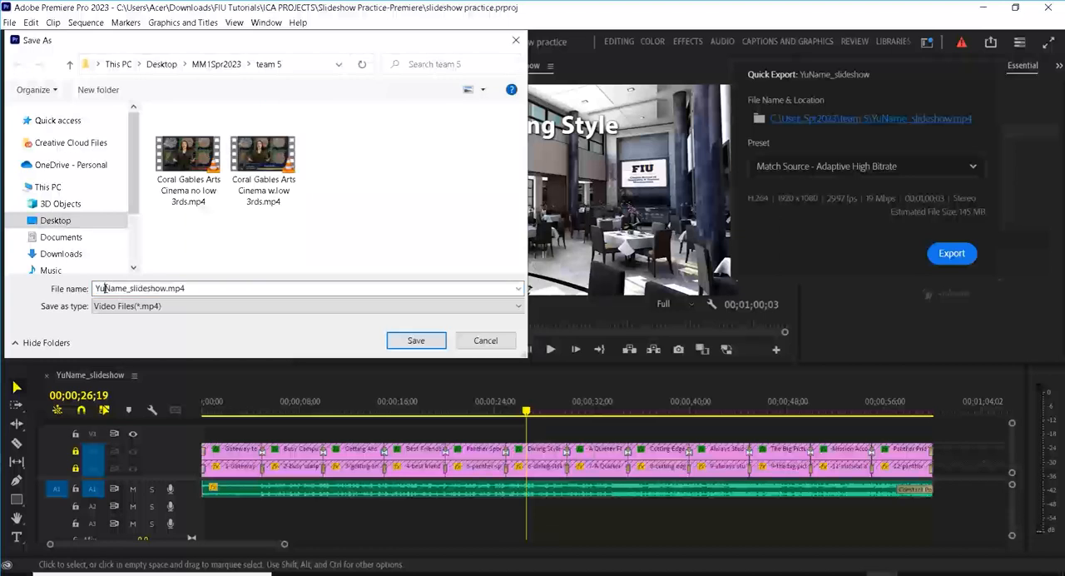
type("o")
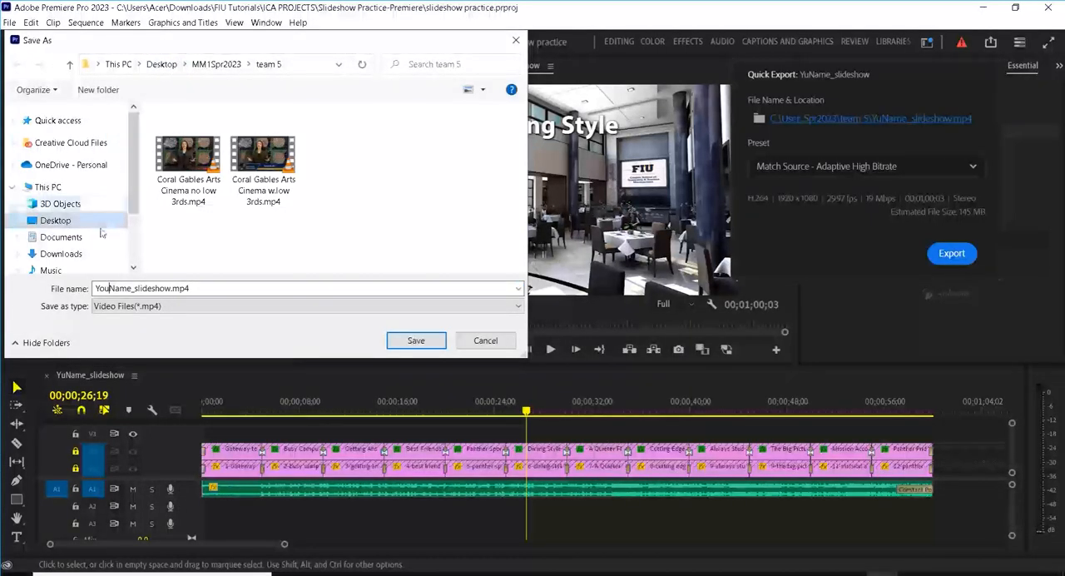
Step: Set the export destination to the Slideshow Practice-Premiere folder under Downloads, FIU Tutorials, ICA PROJECTS
left_click_drag(133, 187, 133, 243)
left_click(61, 181)
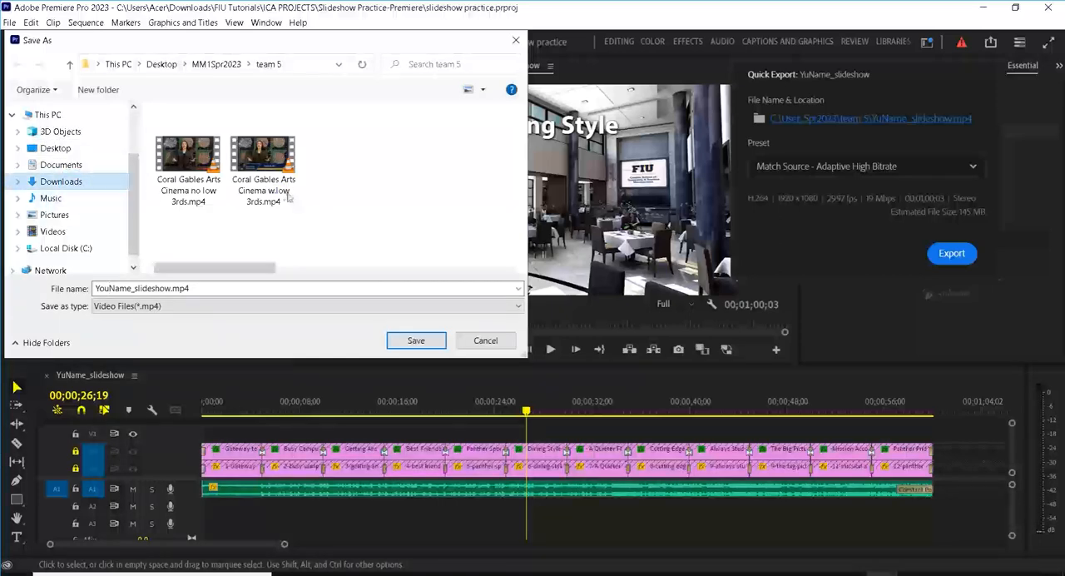
left_click(198, 201)
double_click(198, 202)
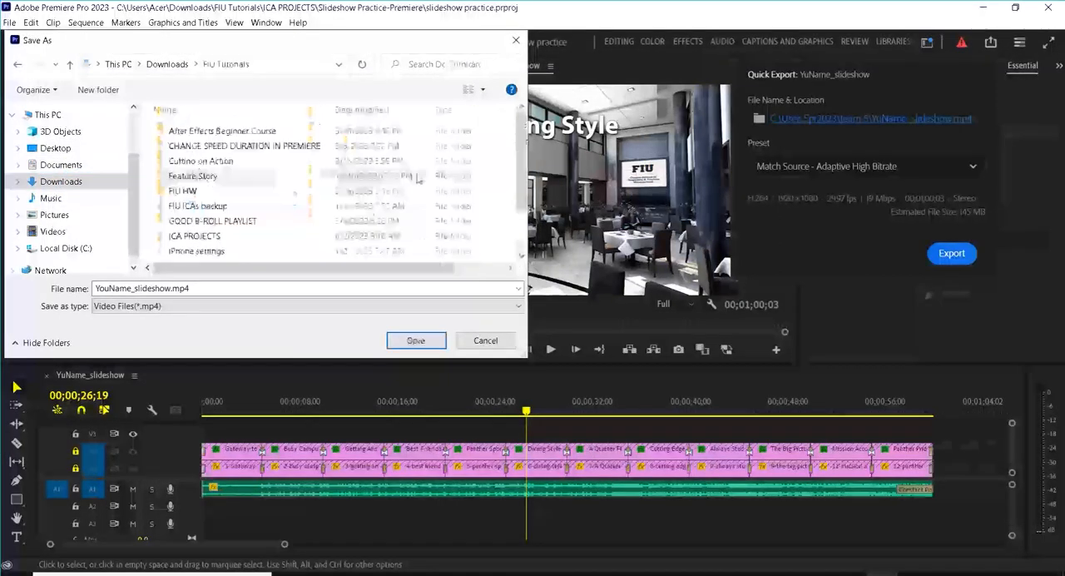
scroll(255, 216, "down", 1)
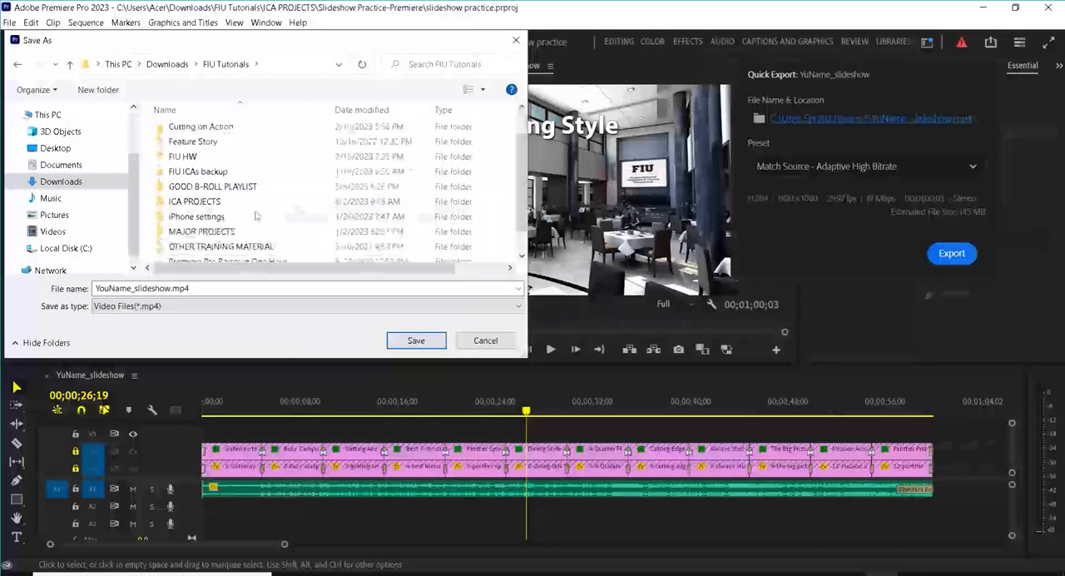
left_click(208, 202)
double_click(208, 202)
left_click_drag(522, 120, 520, 221)
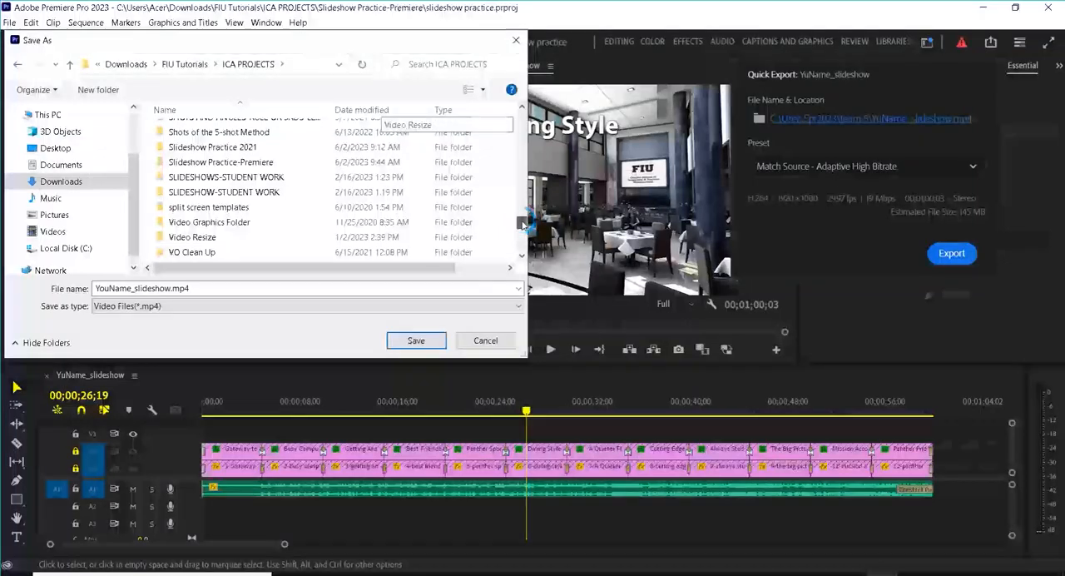
double_click(275, 162)
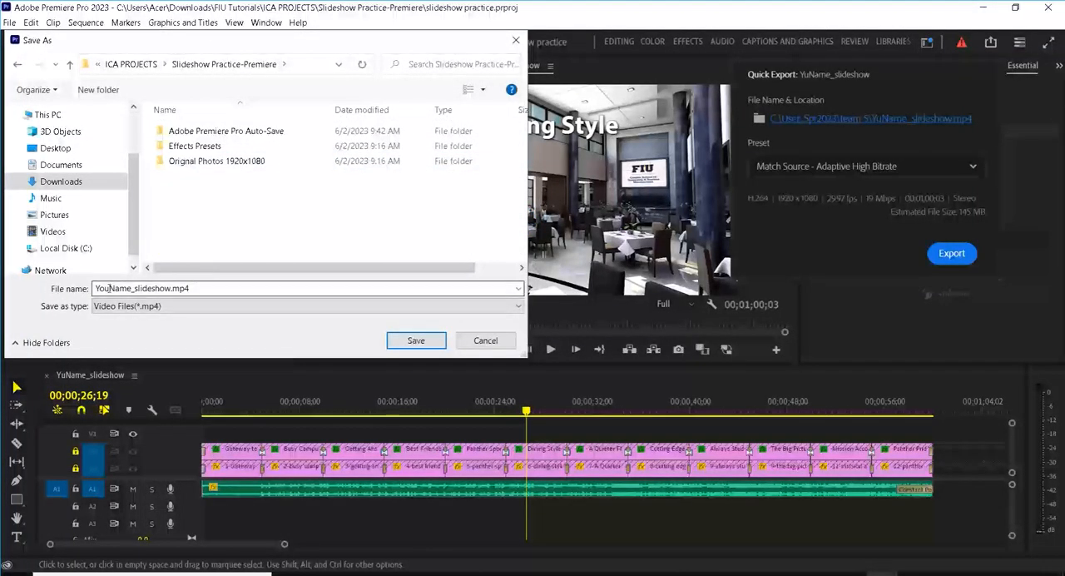
Step: Correct the output file name to YourName_slideshow.mp4 and export the video with the Match Source - Adaptive High Bitrate preset
double_click(207, 286)
left_click(109, 288)
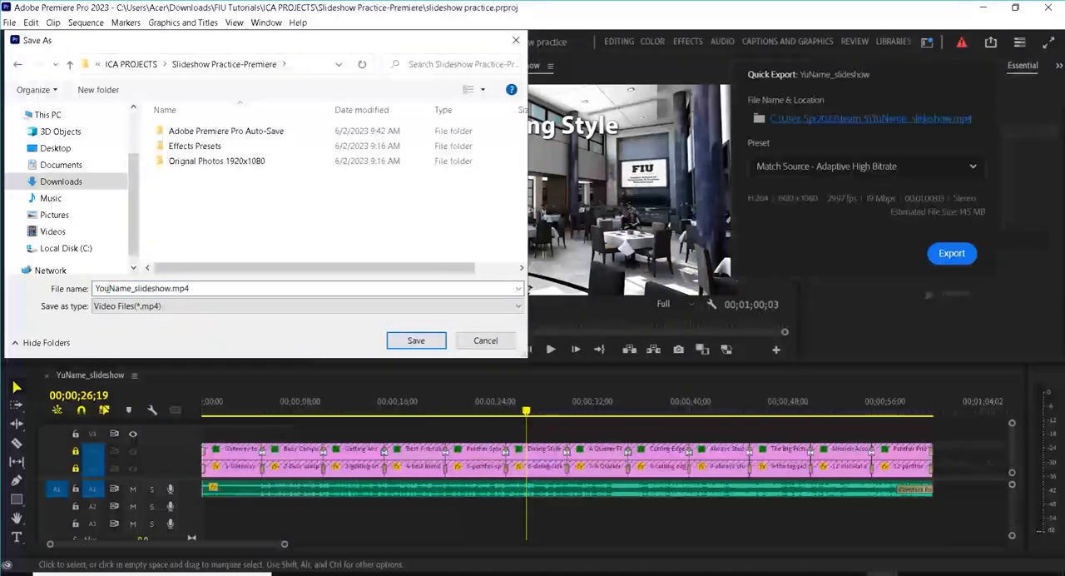
type("r")
left_click(434, 346)
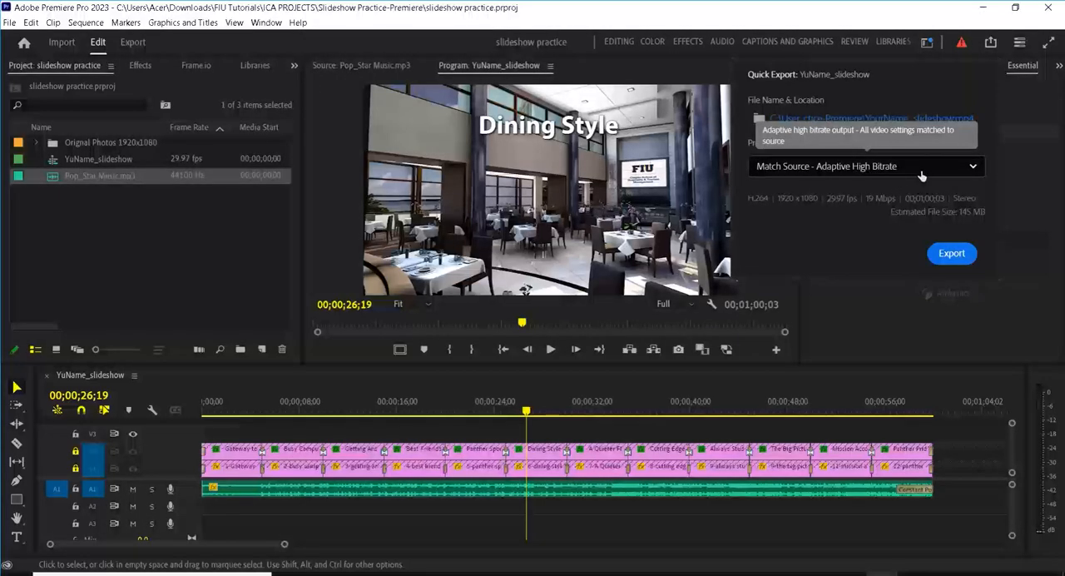
left_click(953, 252)
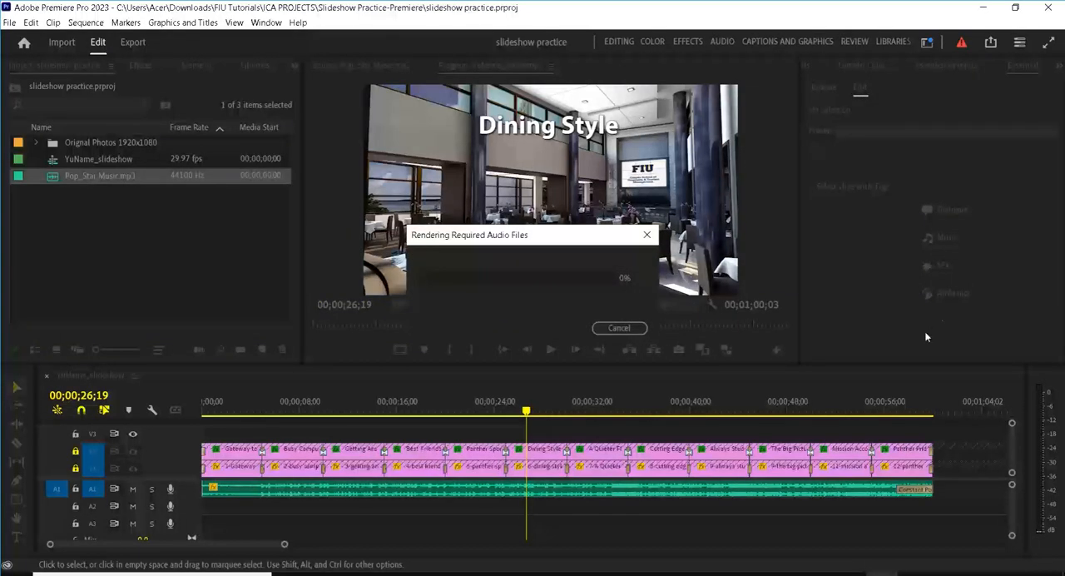